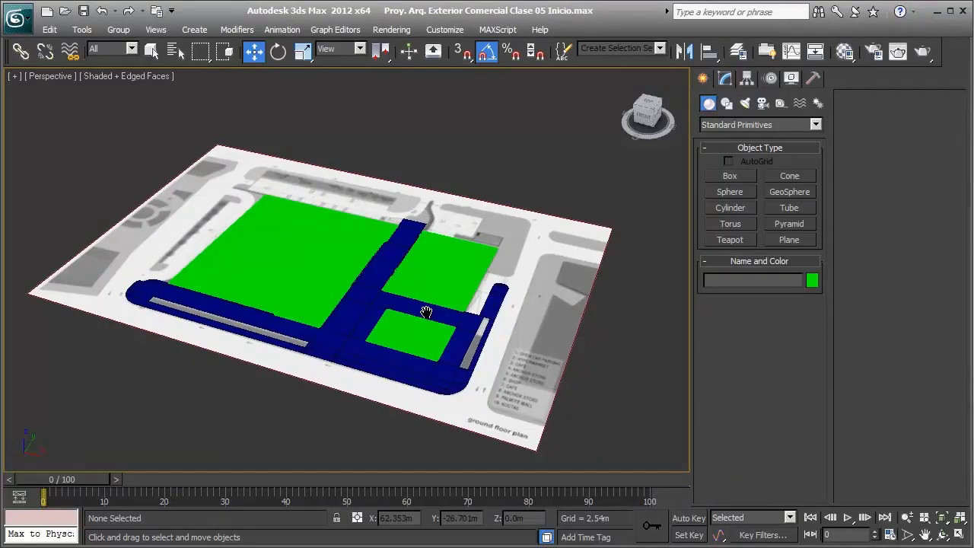
- Orbit and zoom the Perspective view around the site plan to bring the slabs into view
scroll(400, 312, "up", 3)
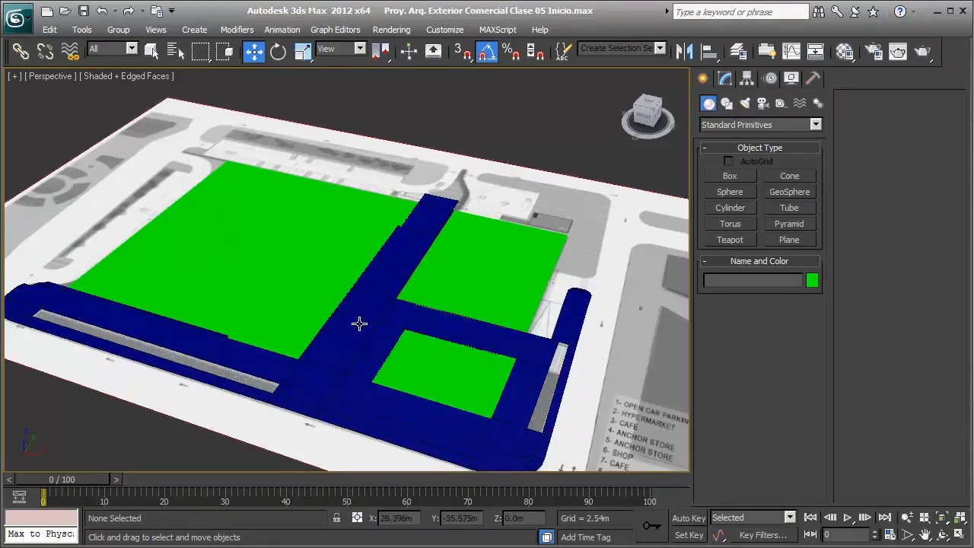
mouse_move(359, 323)
middle_mouse_down("alt")
mouse_move(373, 287)
mouse_move(310, 286)
mouse_move(381, 271)
middle_mouse_up("alt")
scroll(413, 266, "up", 3)
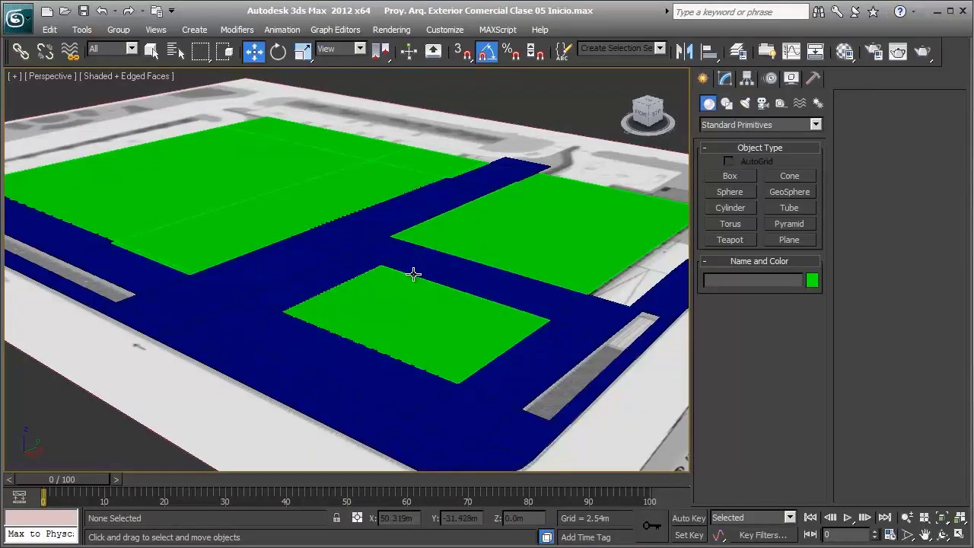
scroll(415, 277, "down", 3)
mouse_move(452, 279)
middle_mouse_down("alt")
mouse_move(282, 279)
mouse_move(292, 285)
middle_mouse_up("alt")
scroll(289, 284, "up", 2)
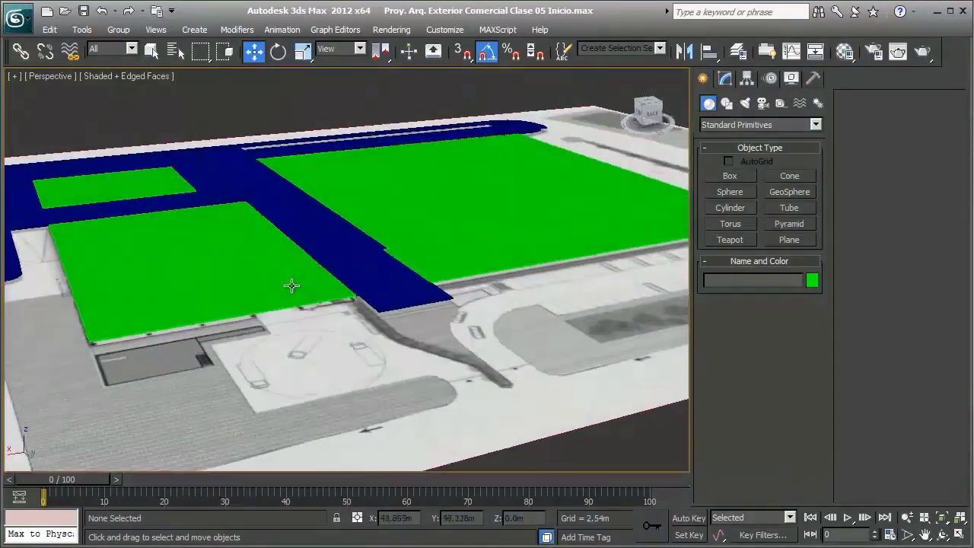
scroll(295, 297, "up", 2)
scroll(380, 311, "up", 3)
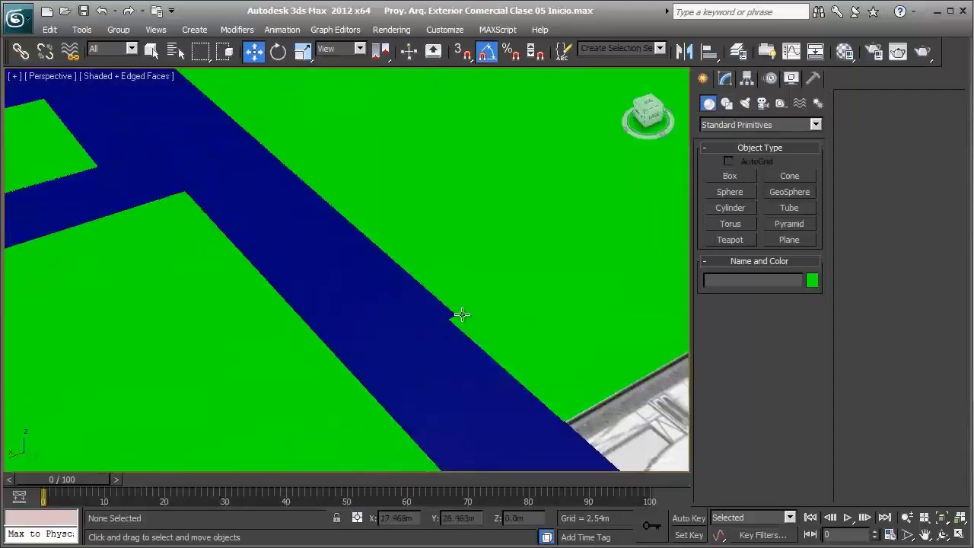
scroll(457, 313, "down", 3)
scroll(274, 277, "down", 2)
scroll(256, 274, "up", 1)
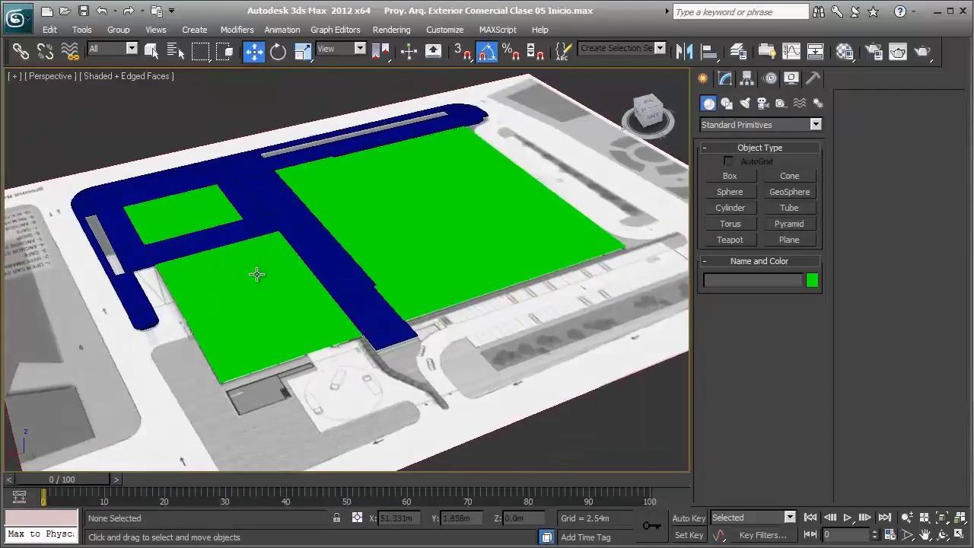
scroll(259, 275, "up", 3)
scroll(304, 280, "up", 2)
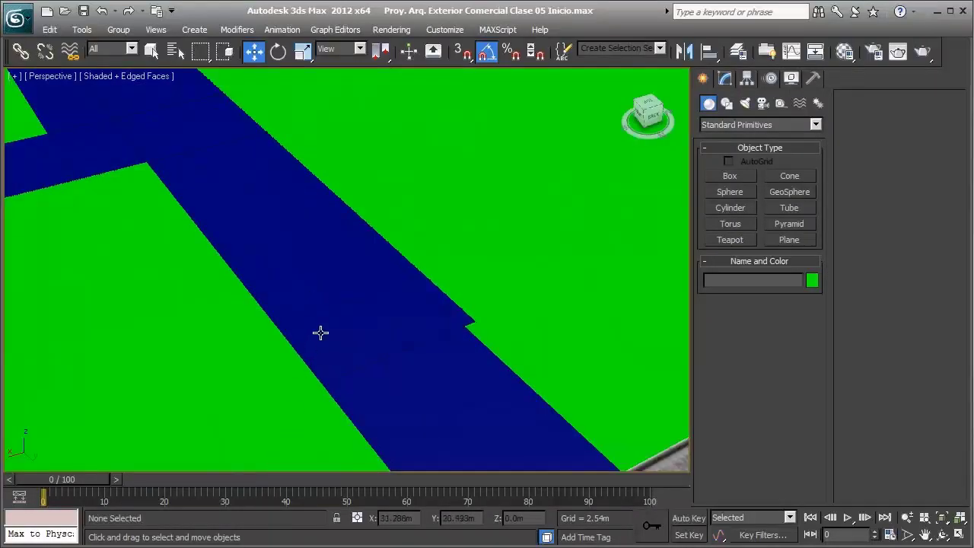
scroll(320, 333, "down", 3)
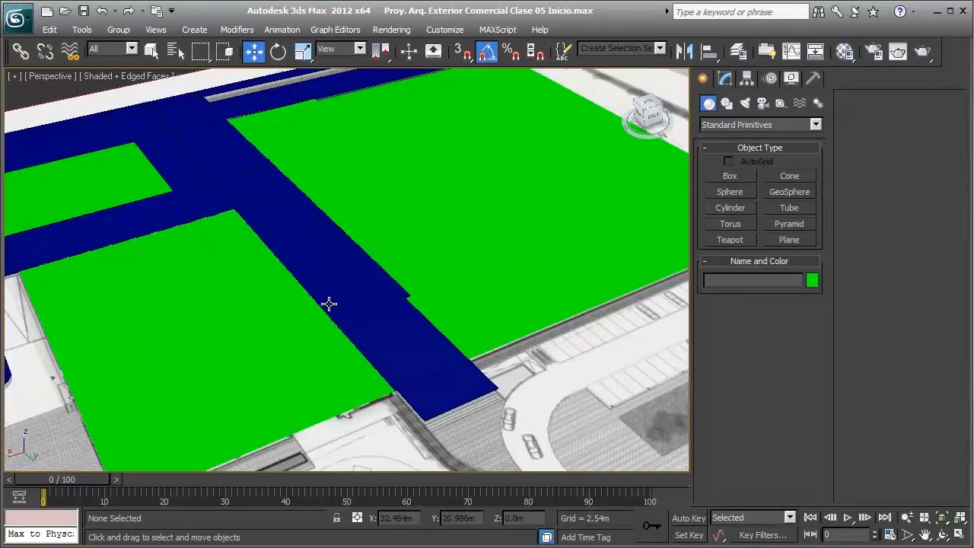
scroll(328, 304, "down", 3)
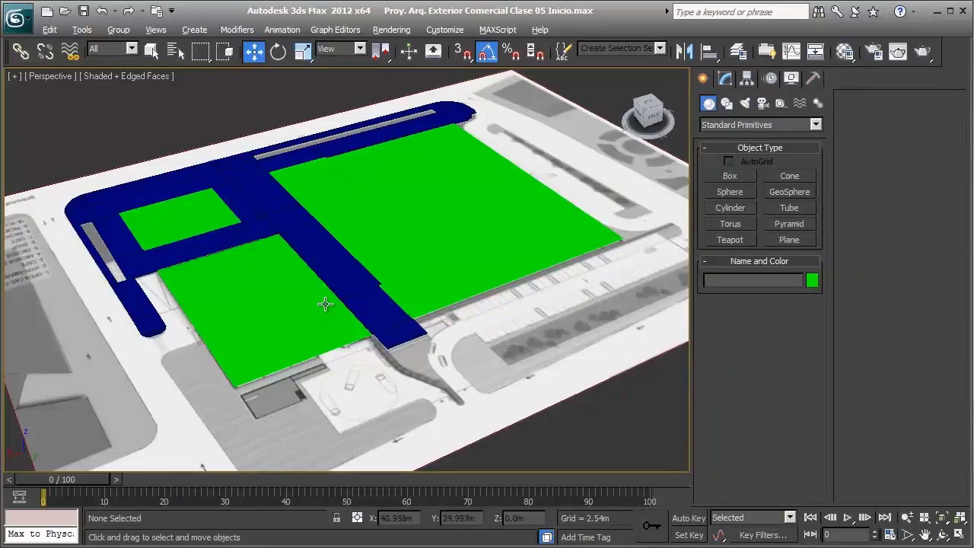
middle_click_drag(322, 302, 402, 302, "alt")
middle_click_drag(419, 249, 361, 277, "alt")
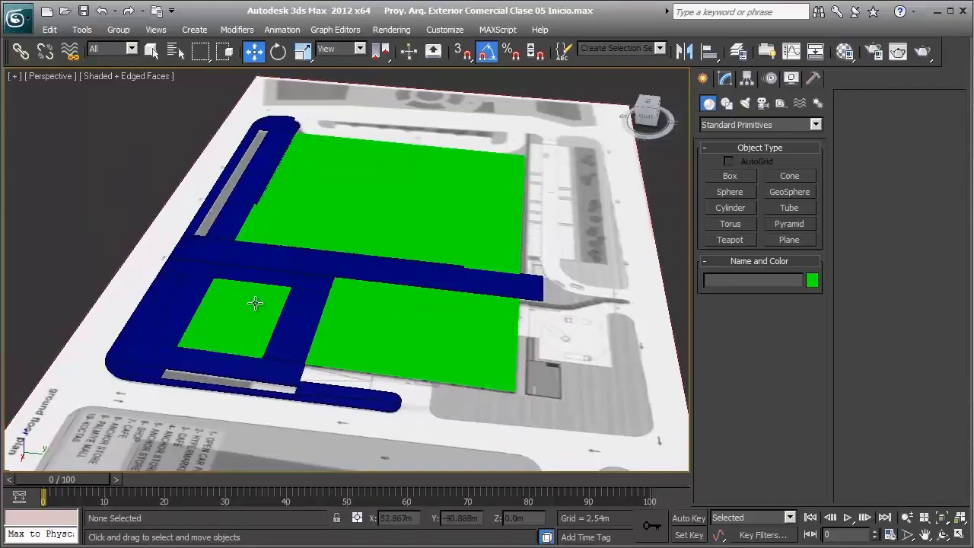
- Select the small, upper and lower-right green slabs plus the blue road slab, and zoom to them
left_click(256, 304)
left_click(311, 283, "ctrl")
left_click(347, 242, "ctrl")
left_click(356, 298, "ctrl")
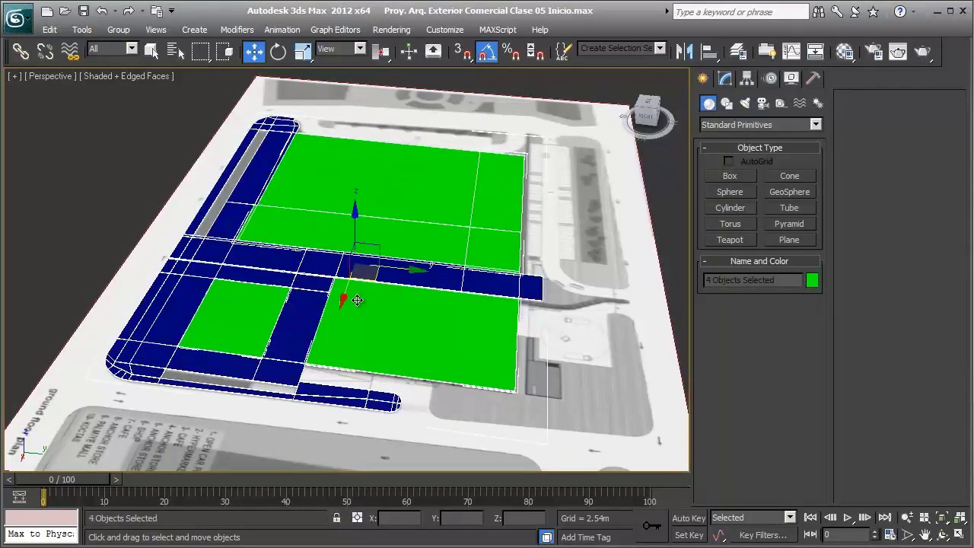
mouse_move(357, 298)
middle_mouse_down("alt")
mouse_move(341, 143)
mouse_move(369, 240)
middle_mouse_up("alt")
key("z")
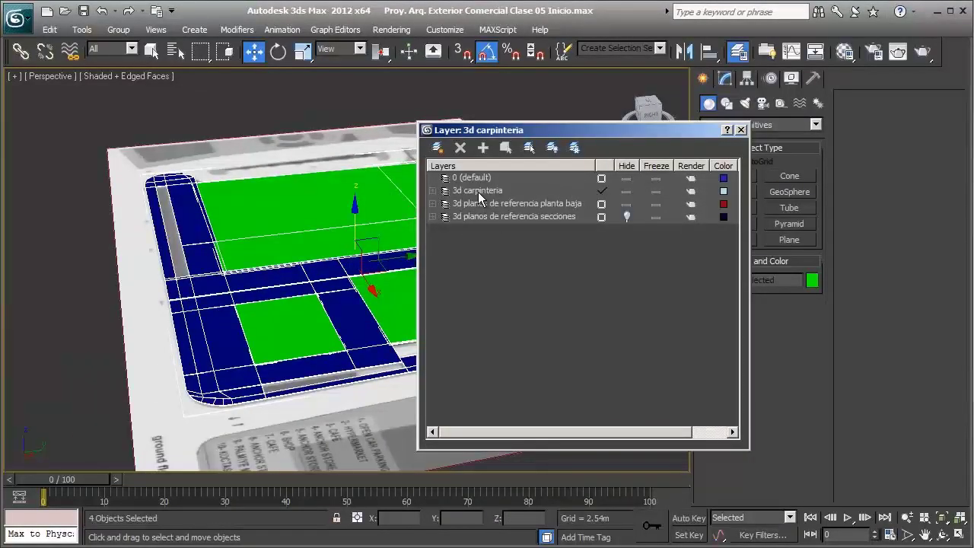
- Create a new layer from the selected slabs named '3d losas nivel 00 de edificios'
left_click(437, 147)
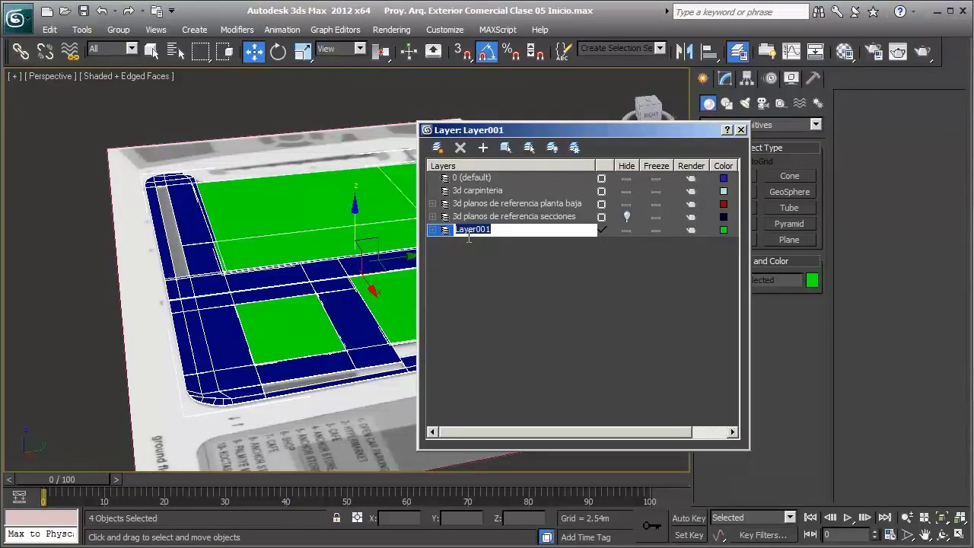
type("3d losas")
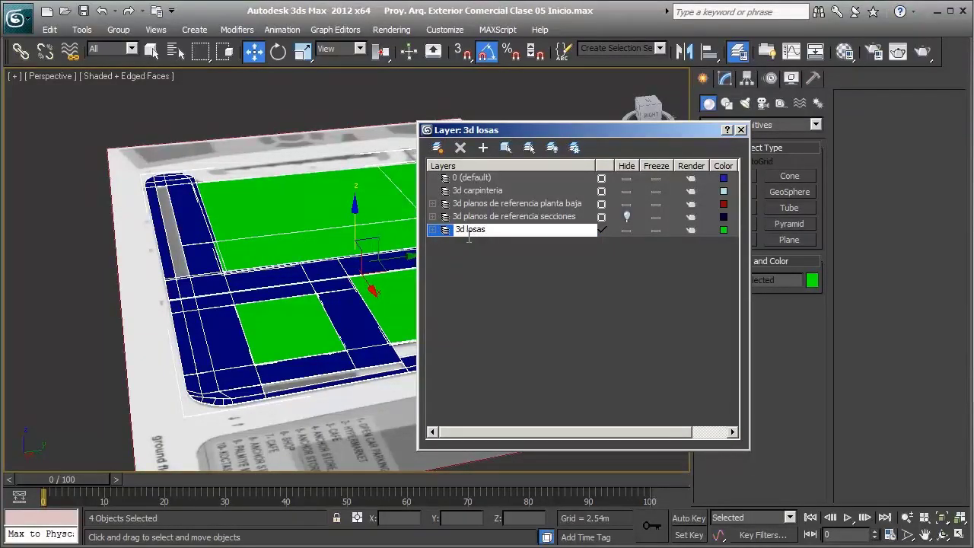
type(" nivel 00 de edificios")
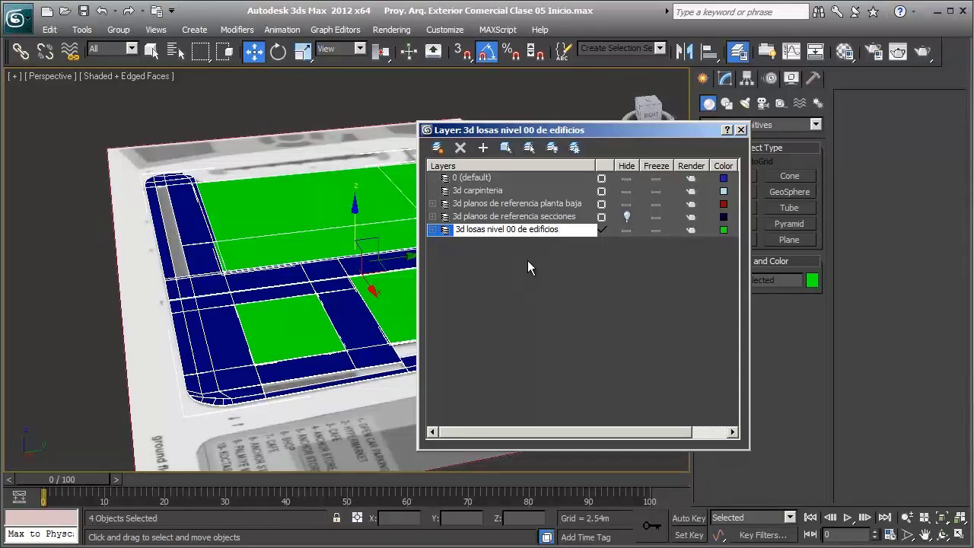
left_click(558, 280)
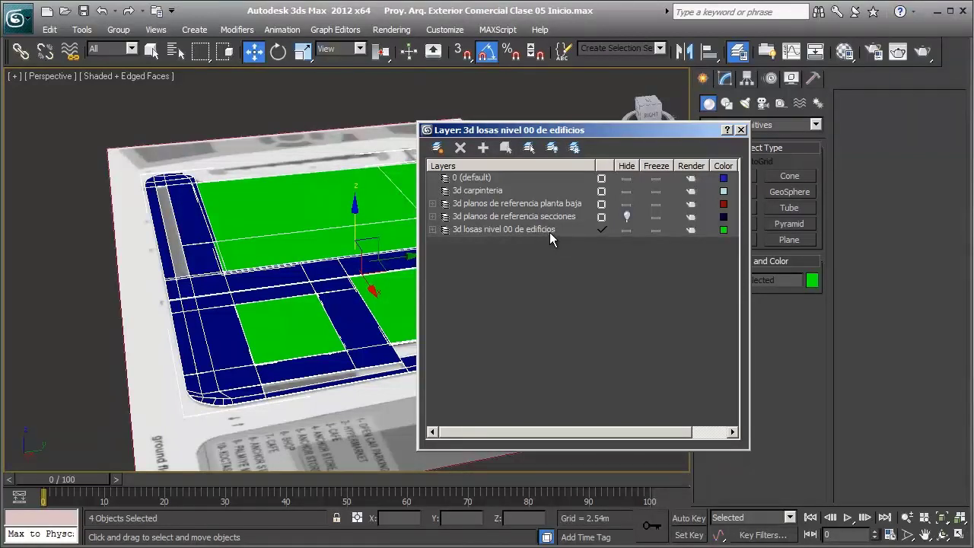
- Make 3d carpinteria current, toggle the slab layer's visibility off and on, then close the manager
left_click(601, 192)
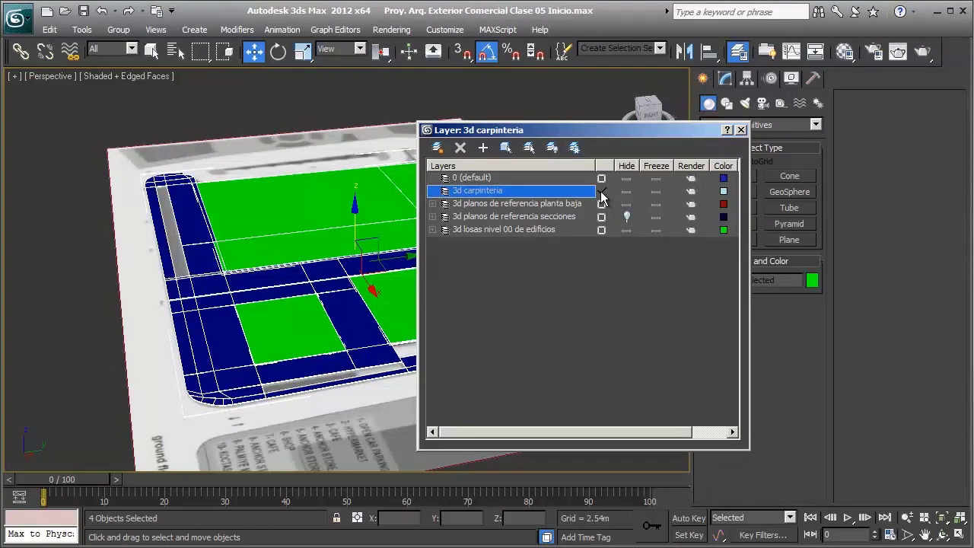
middle_click_drag(319, 264, 507, 253, "alt")
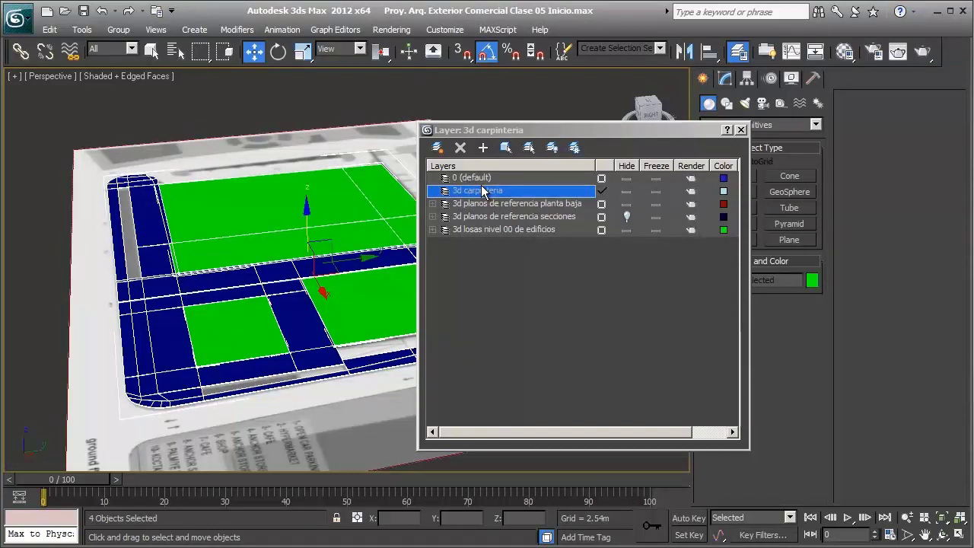
left_click(626, 229)
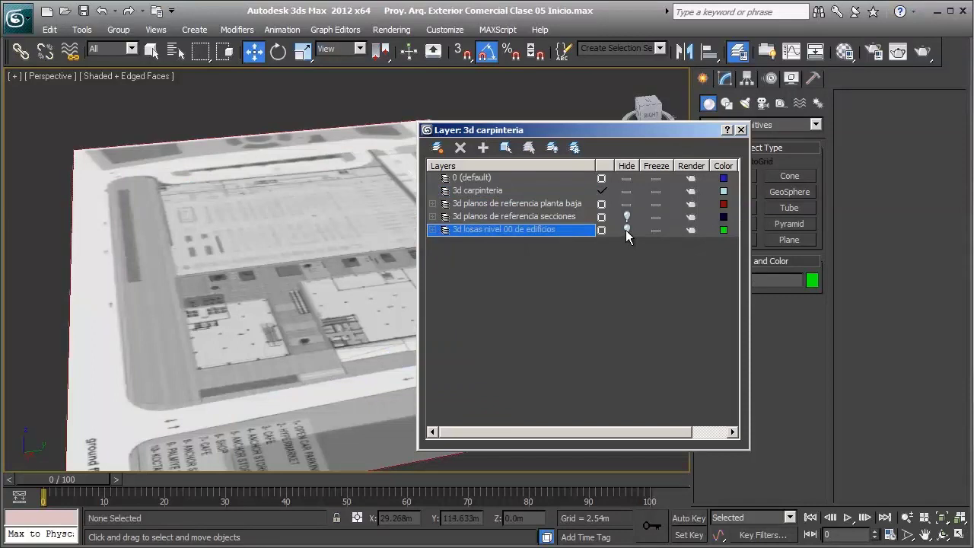
left_click(626, 230)
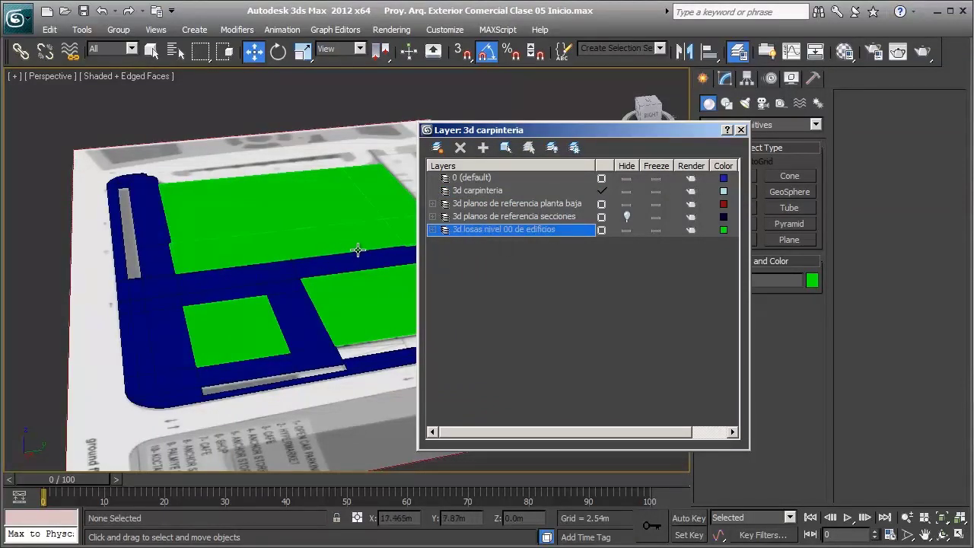
left_click(740, 130)
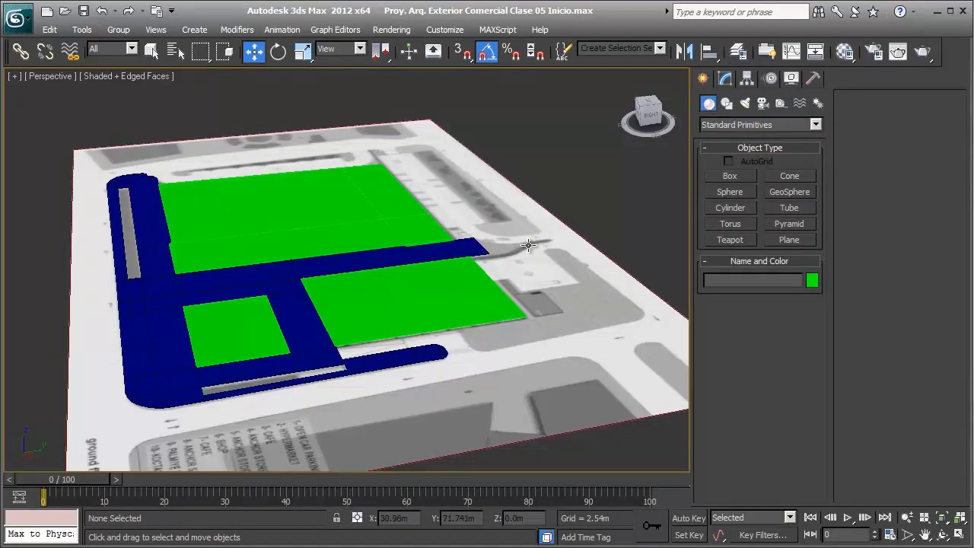
- Enable See-Through in Object Properties for the blue road slab and the large green slab
middle_click_drag(527, 244, 389, 274, "alt")
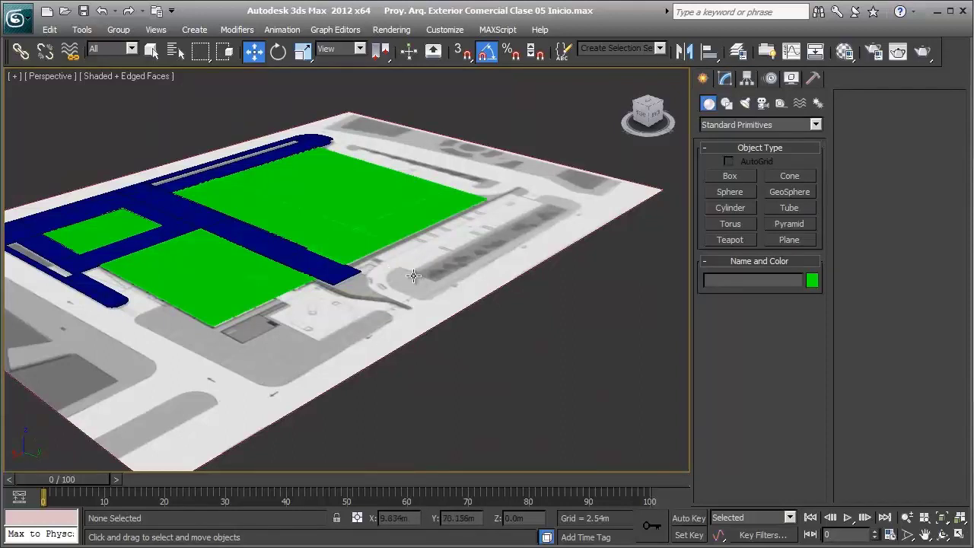
scroll(304, 251, "up", 3)
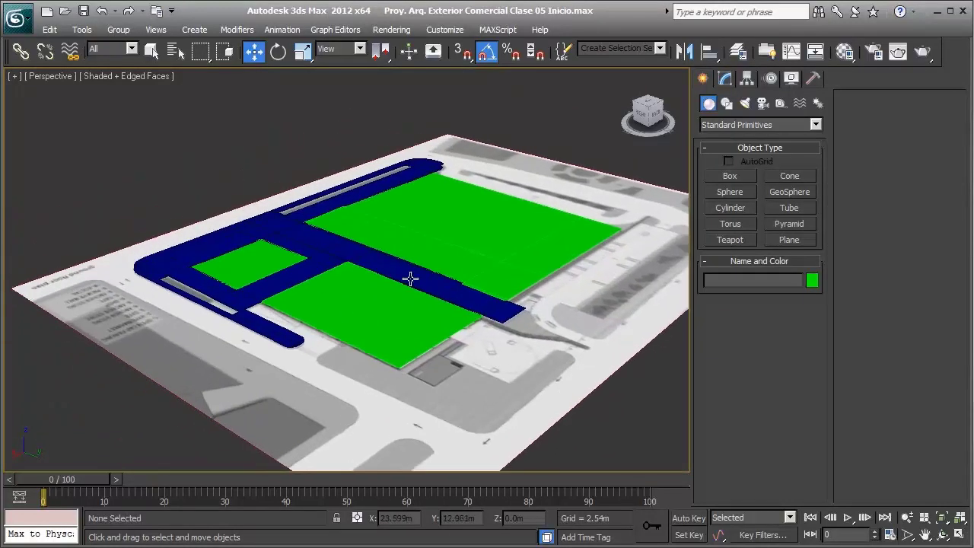
scroll(314, 266, "up", 2)
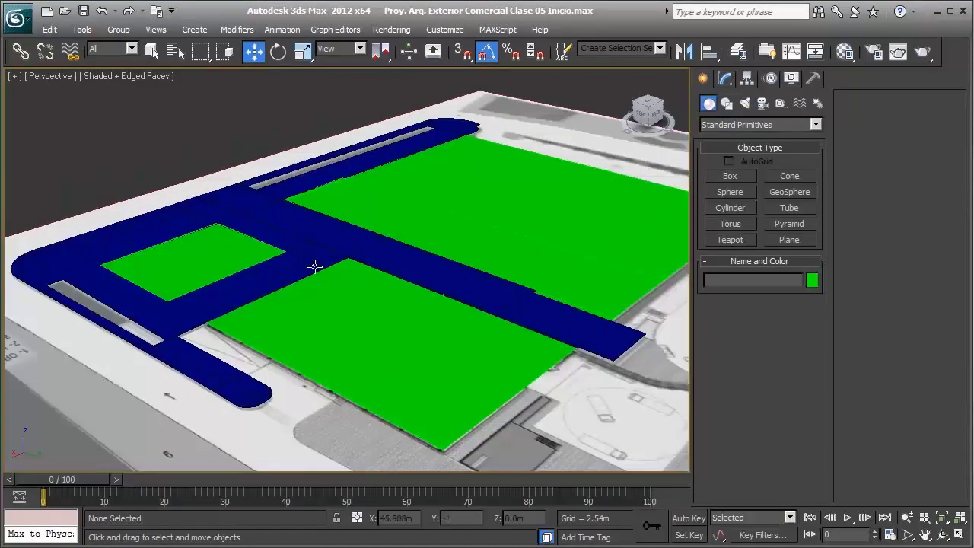
left_click(356, 244)
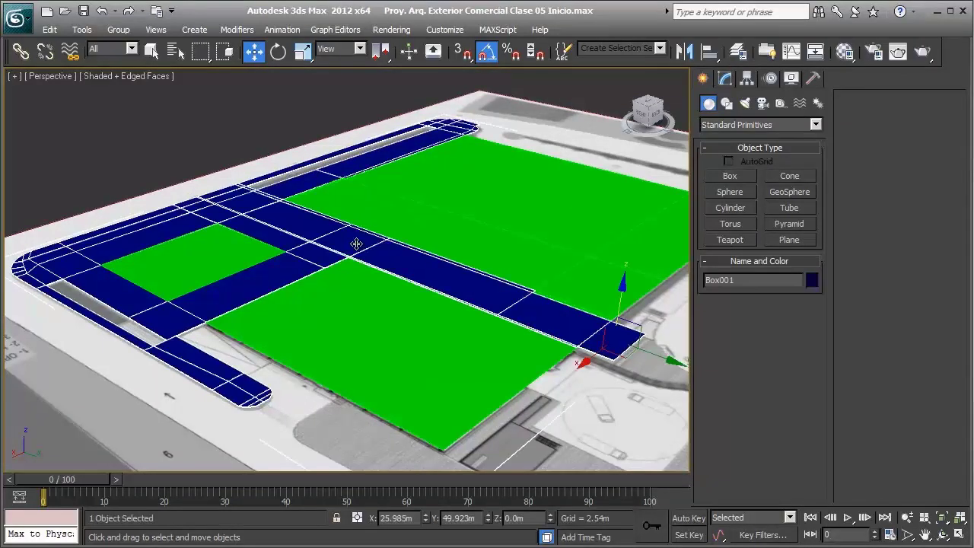
left_click(454, 236, "ctrl")
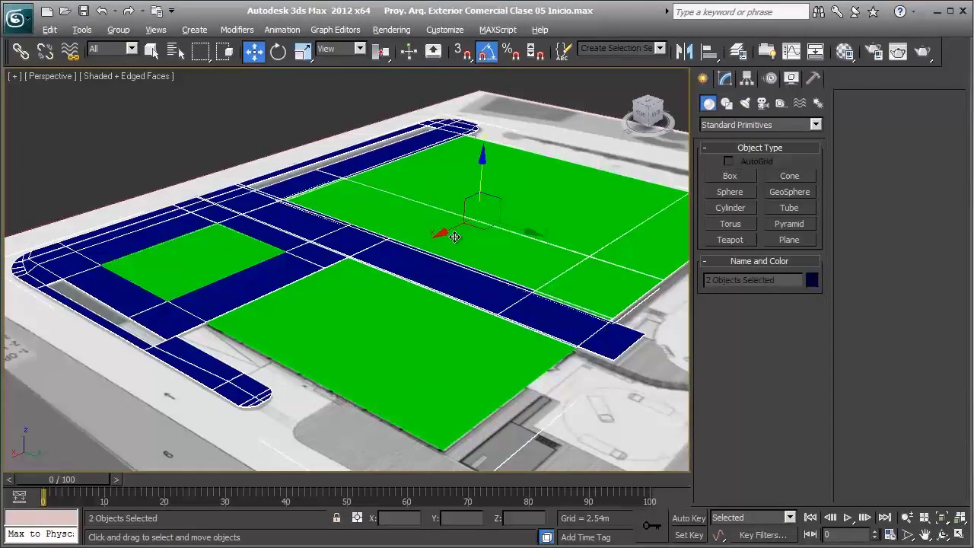
key("alt+x")
key("alt+x")
right_click(421, 322)
left_click(387, 328)
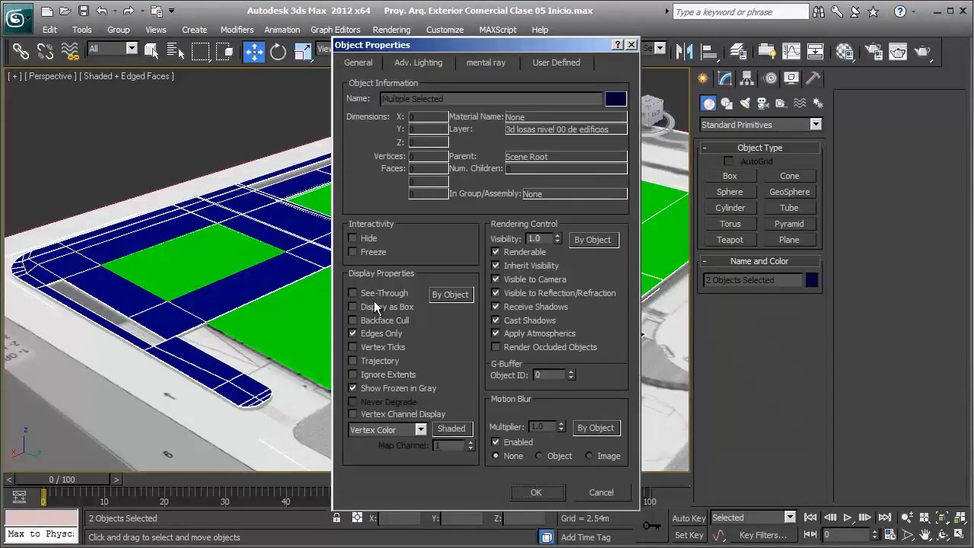
left_click(383, 294)
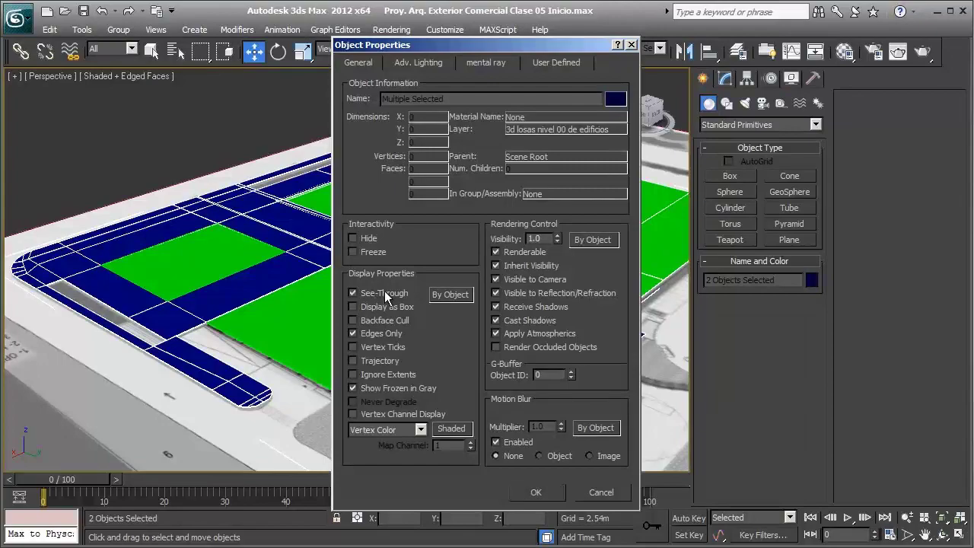
left_click(535, 494)
mouse_move(471, 304)
middle_mouse_down("alt")
mouse_move(531, 220)
mouse_move(402, 271)
mouse_move(447, 179)
middle_mouse_up("alt")
- Zoom in on the green slab by the curved road and make it see-through with Alt+X
scroll(434, 220, "up", 2)
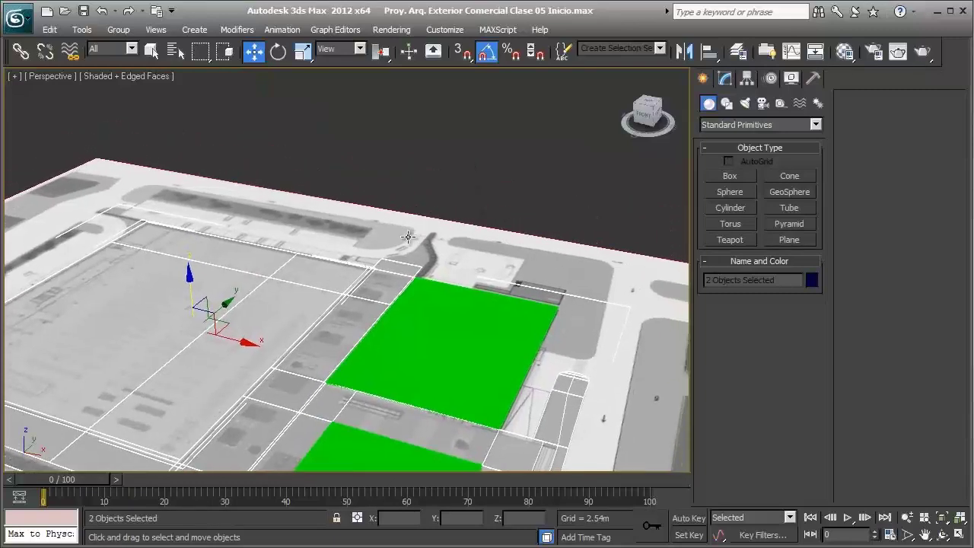
scroll(404, 269, "up", 3)
scroll(404, 270, "up", 2)
mouse_move(356, 400)
middle_mouse_down()
mouse_move(404, 315)
mouse_move(426, 165)
mouse_move(342, 287)
middle_mouse_up()
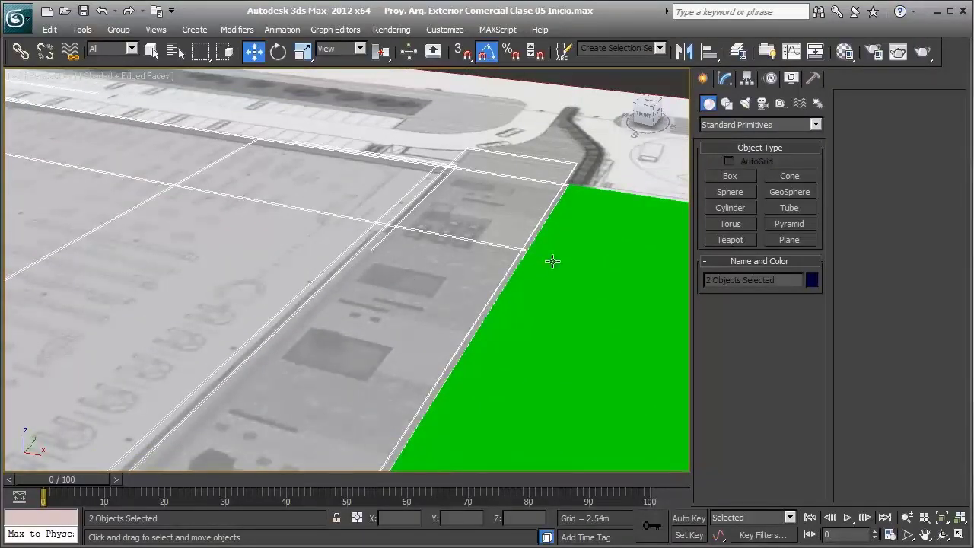
scroll(523, 292, "down", 2)
left_click(535, 305)
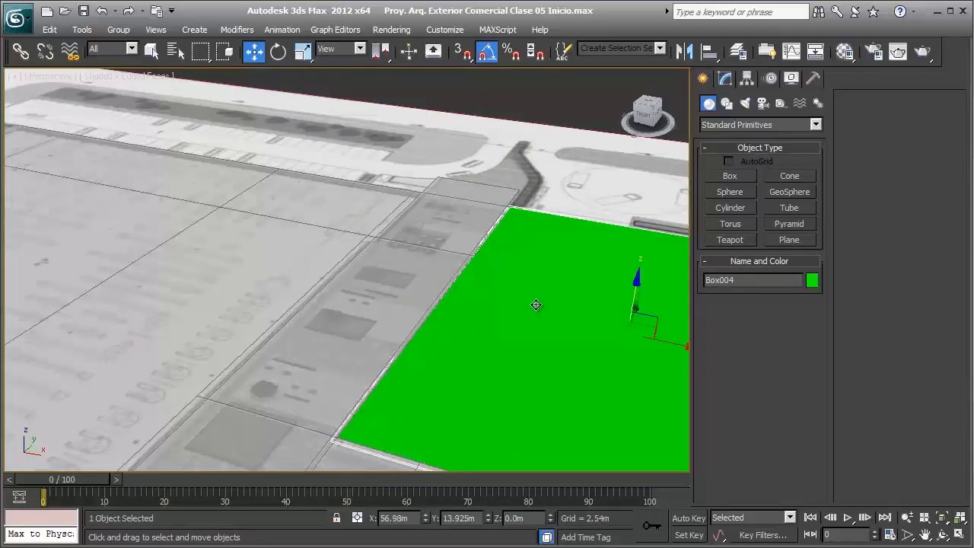
key("alt+x")
scroll(532, 305, "up", 2)
scroll(474, 267, "up", 2)
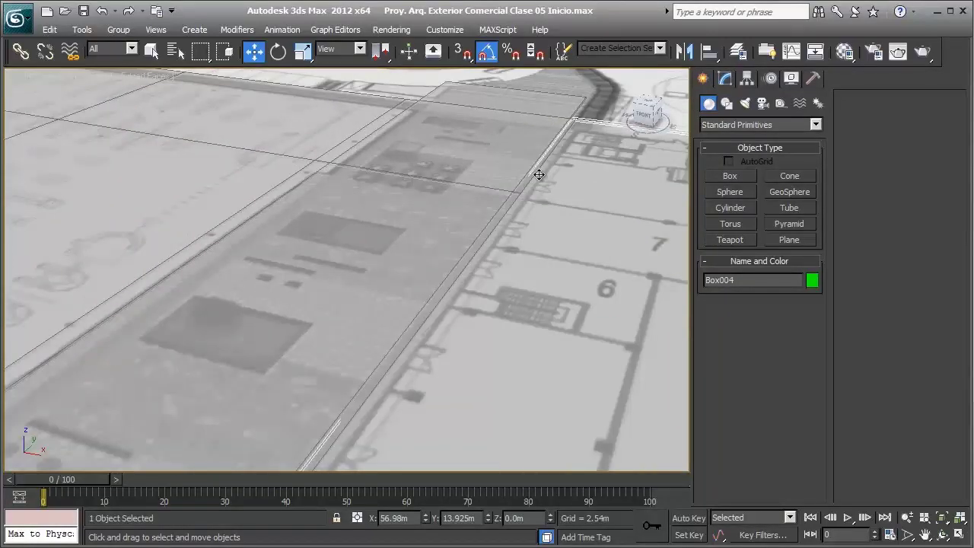
scroll(433, 344, "down", 1)
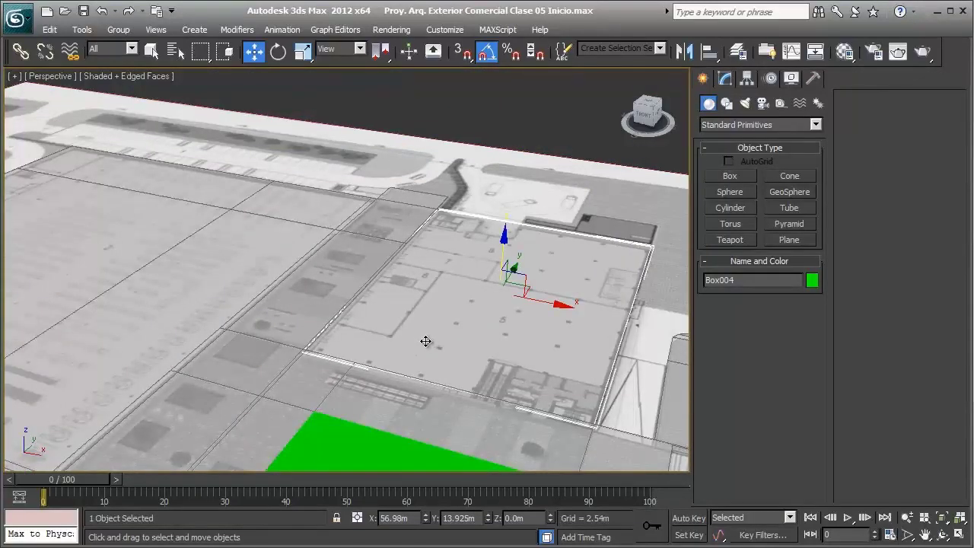
middle_click_drag(337, 310, 363, 304)
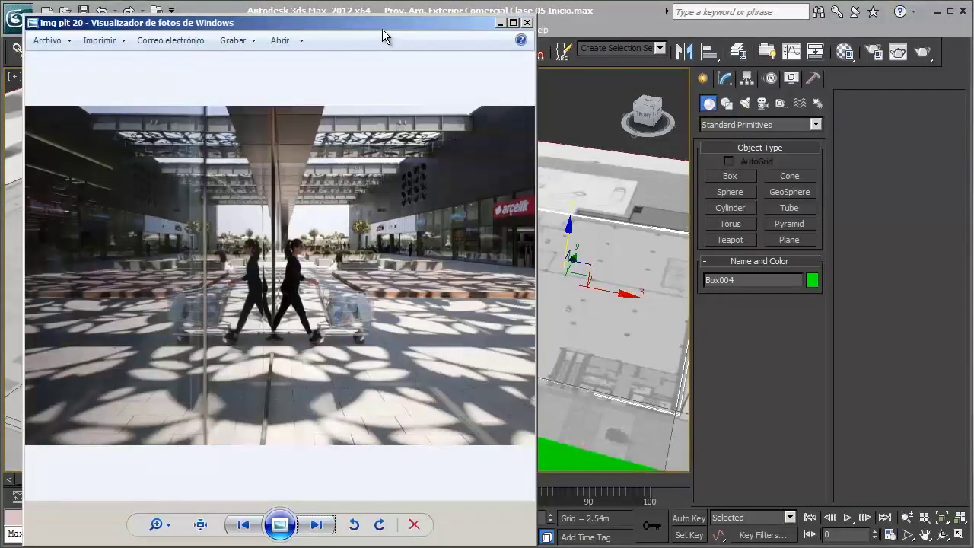
- Move the photo viewer aside and step through the images to the building section, zooming into it
left_click_drag(382, 29, 548, 22)
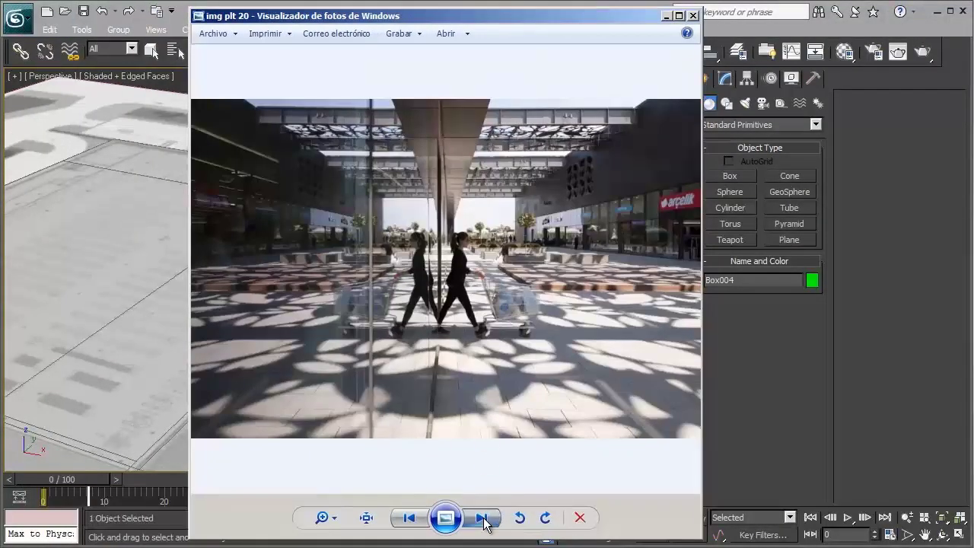
left_click(483, 517)
left_click(483, 518)
left_click(483, 518)
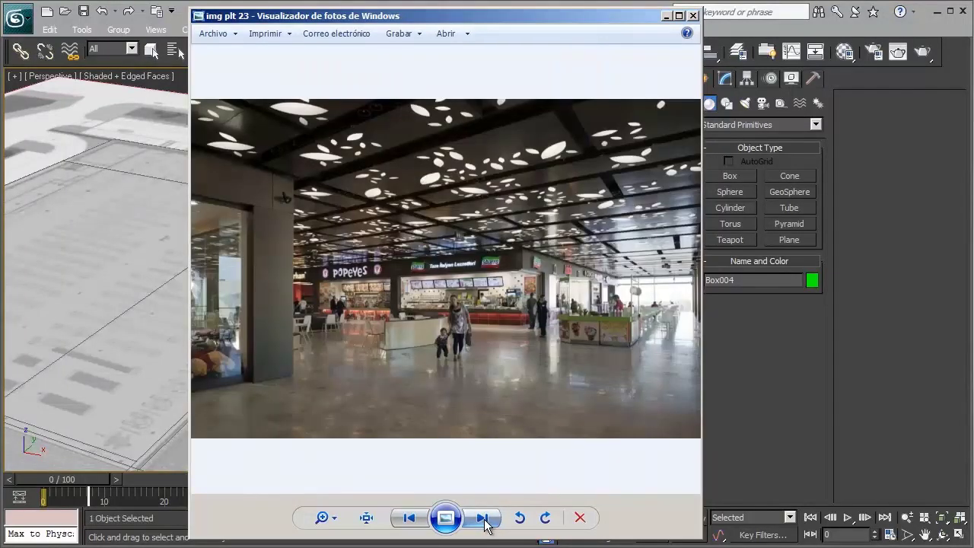
left_click(484, 519)
left_click(486, 519)
left_click(488, 519)
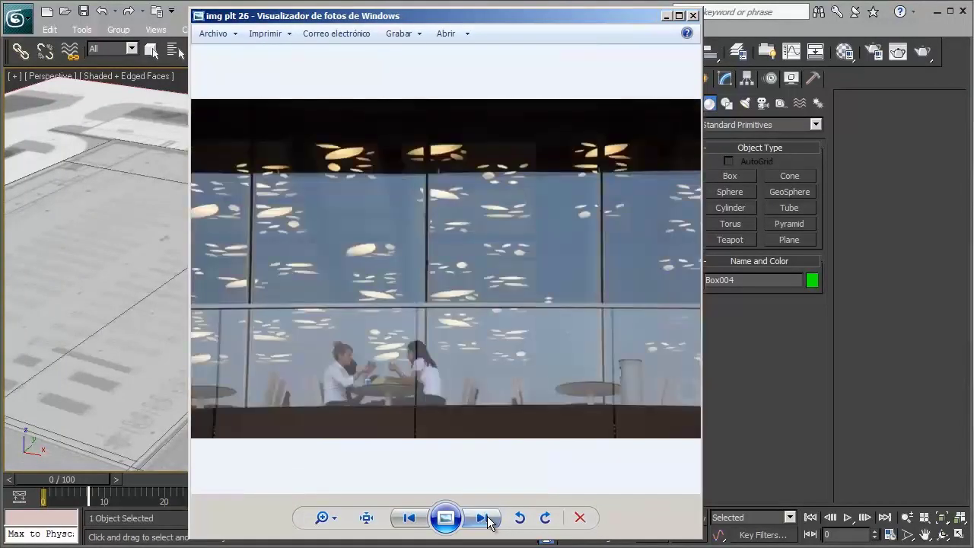
left_click(488, 520)
left_click(488, 519)
left_click(488, 520)
left_click(488, 520)
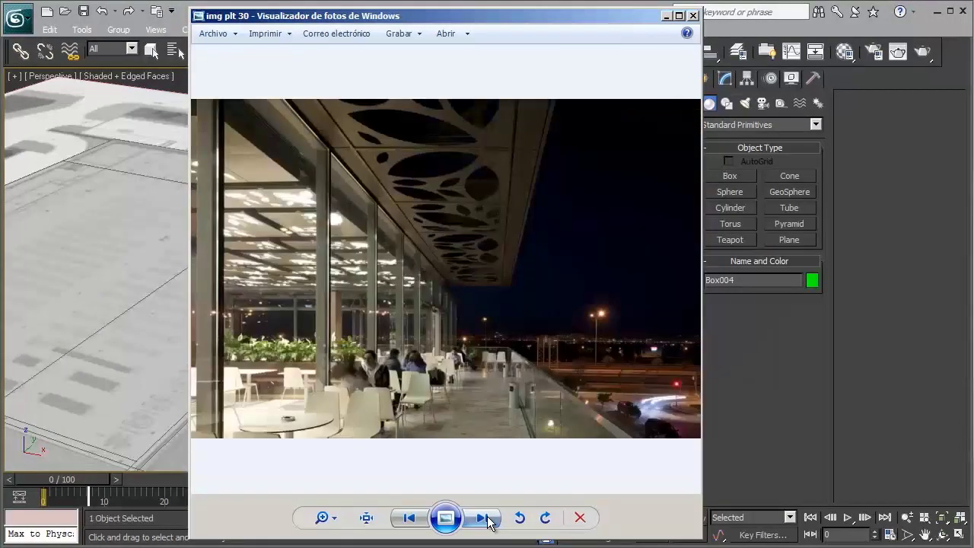
left_click(487, 520)
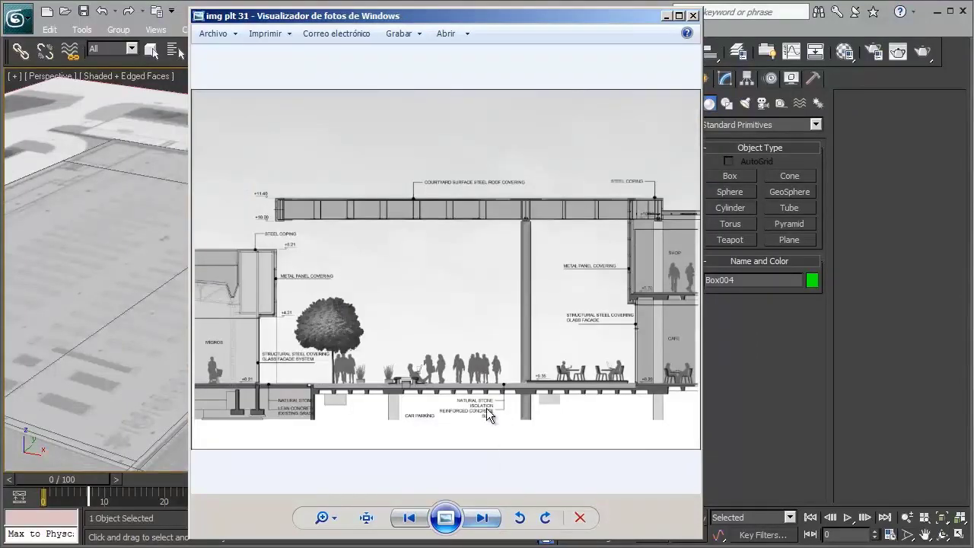
scroll(670, 383, "up", 2)
scroll(666, 384, "up", 3)
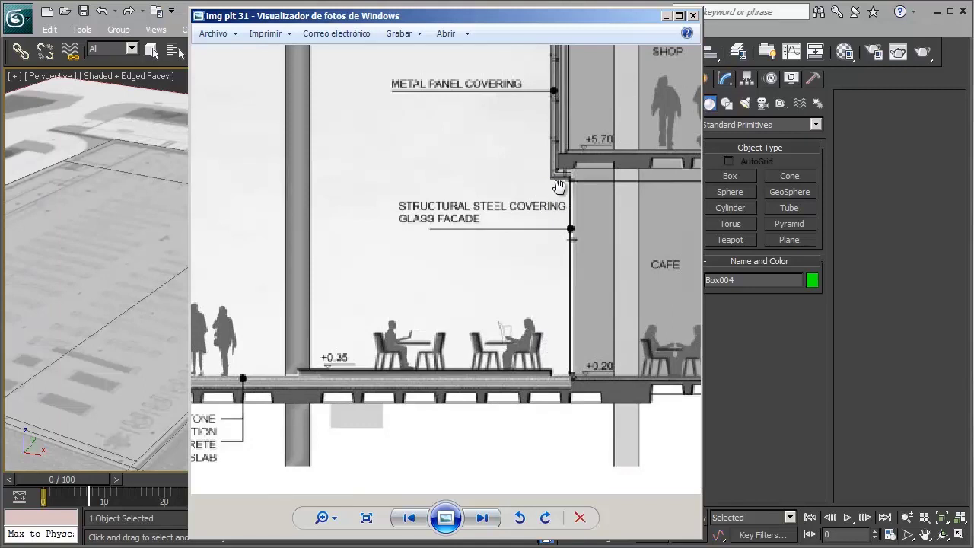
scroll(566, 189, "up", 1)
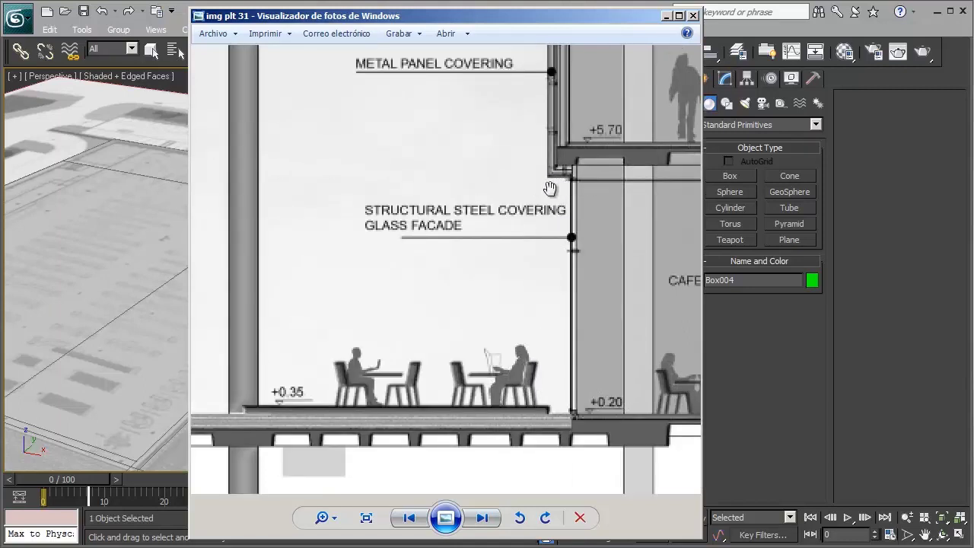
scroll(567, 186, "up", 2)
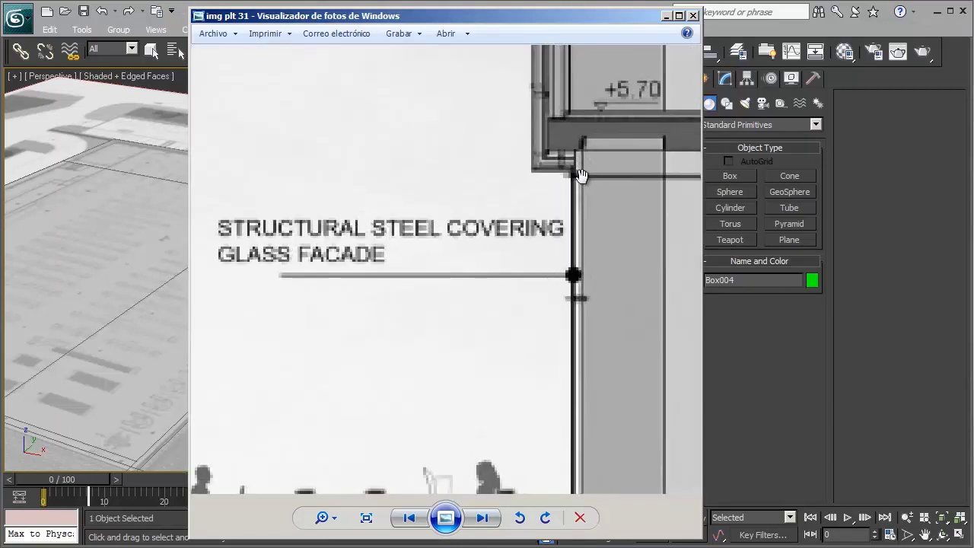
scroll(540, 126, "down", 2)
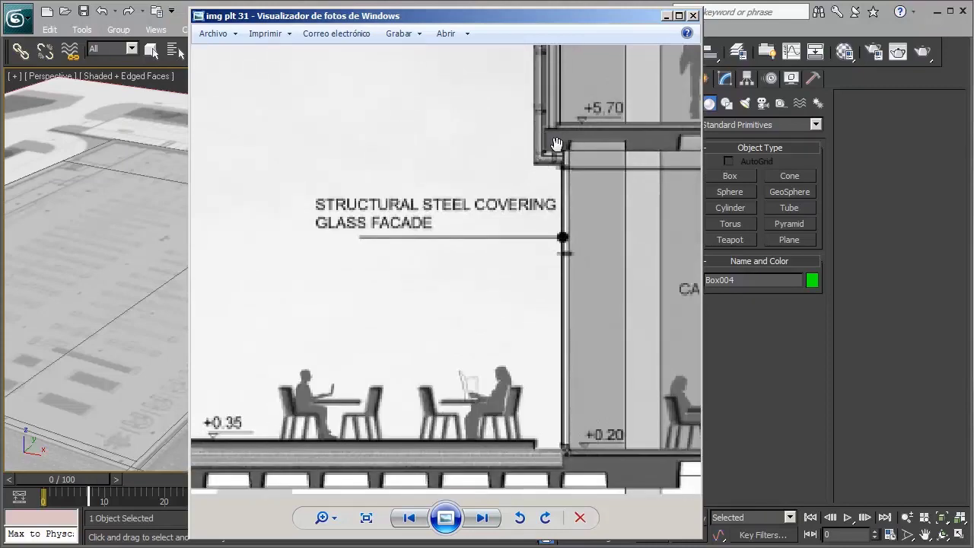
scroll(536, 182, "down", 2)
scroll(535, 183, "down", 2)
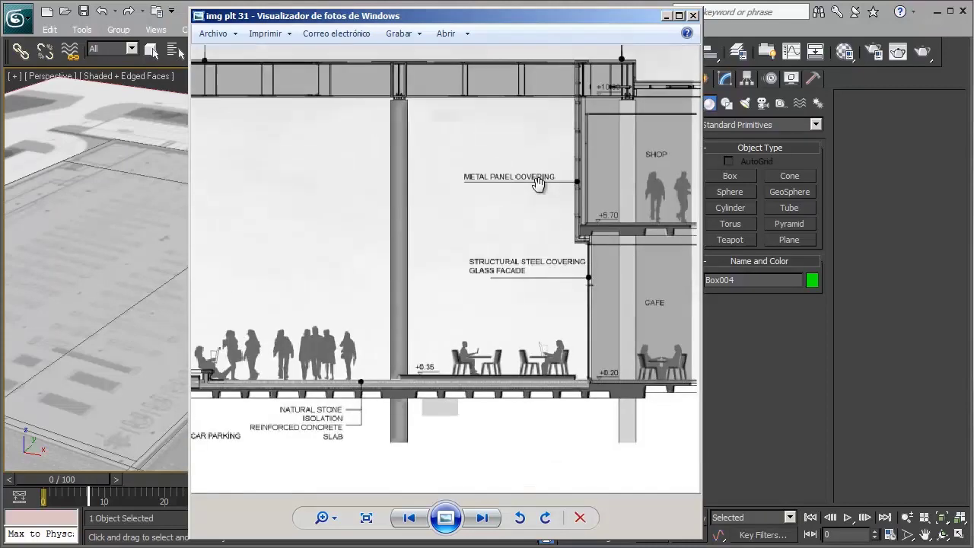
- Advance past the roof plan, sections and floor plans to the street-front facade photo
left_click(487, 522)
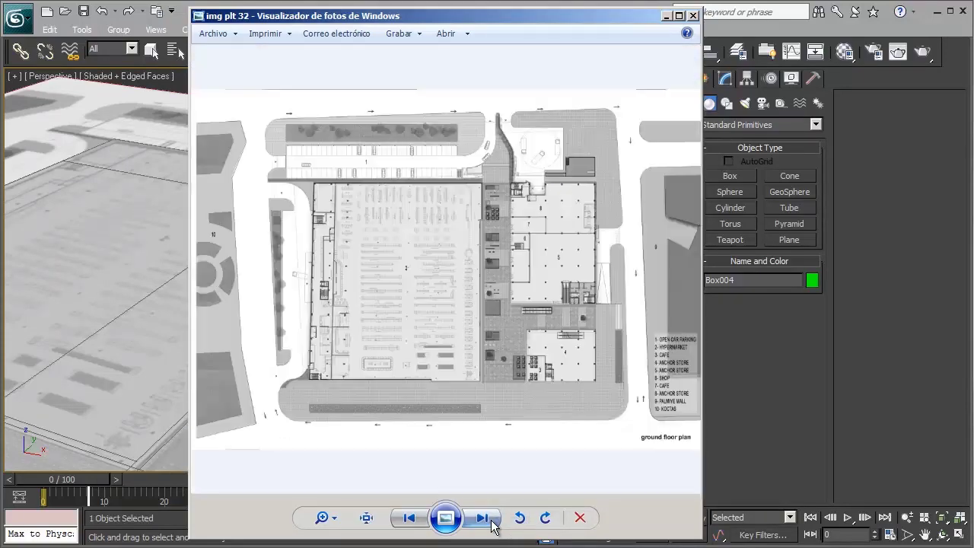
left_click(487, 522)
left_click(488, 523)
left_click(487, 522)
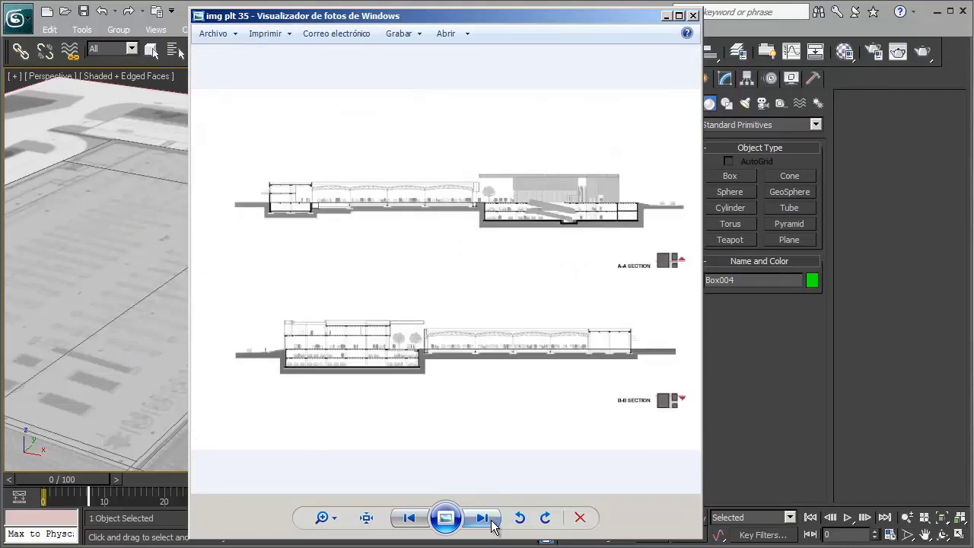
left_click(487, 522)
left_click(492, 522)
left_click(491, 522)
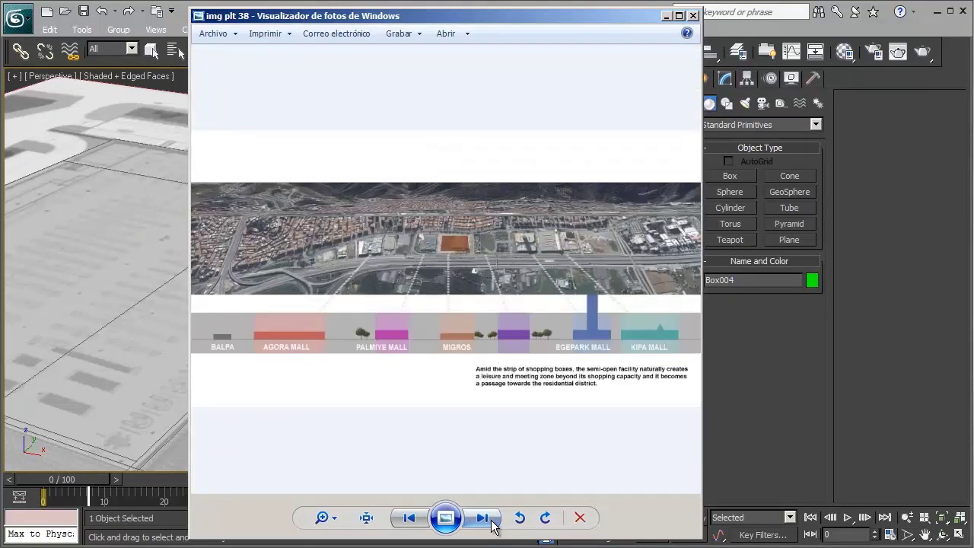
left_click(491, 522)
left_click(491, 522)
left_click(491, 522)
left_click(491, 522)
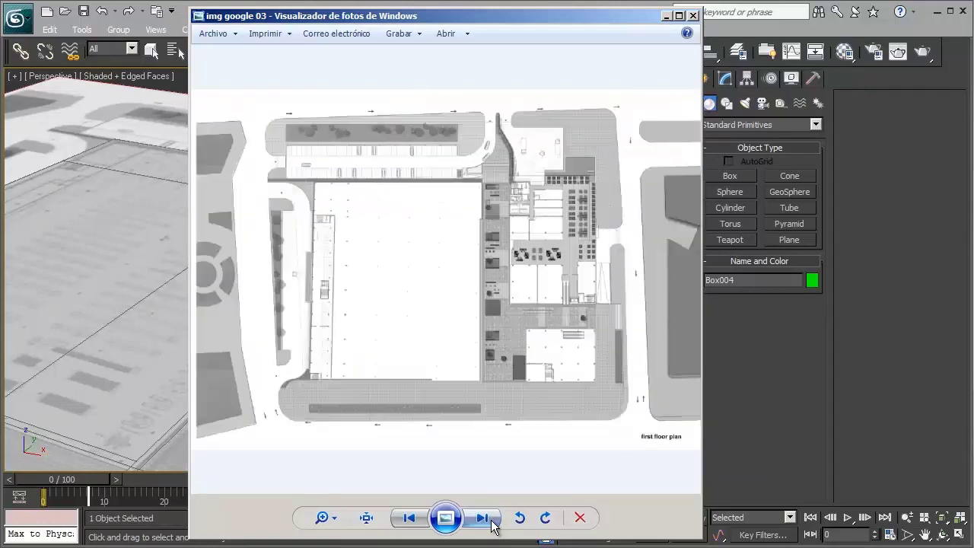
left_click(492, 521)
left_click(491, 522)
left_click(491, 522)
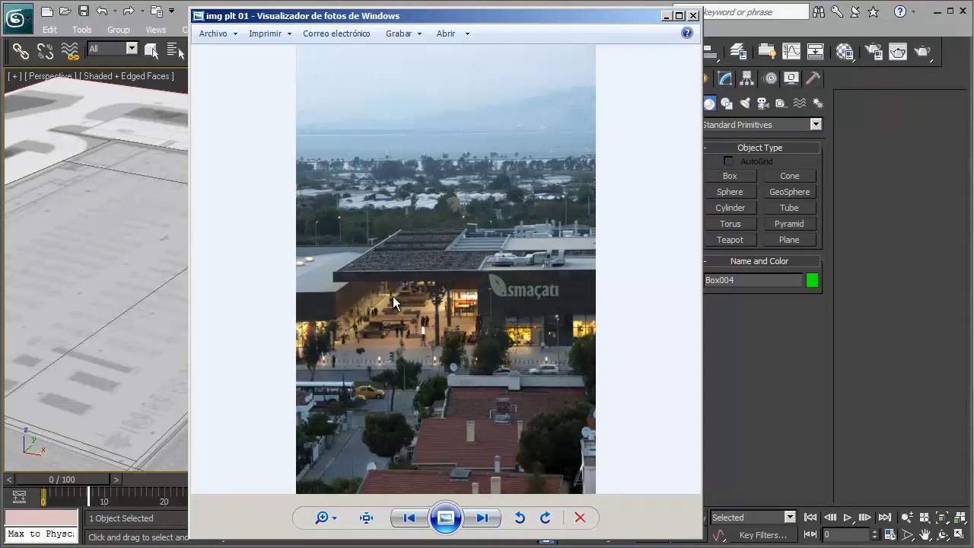
left_click(482, 518)
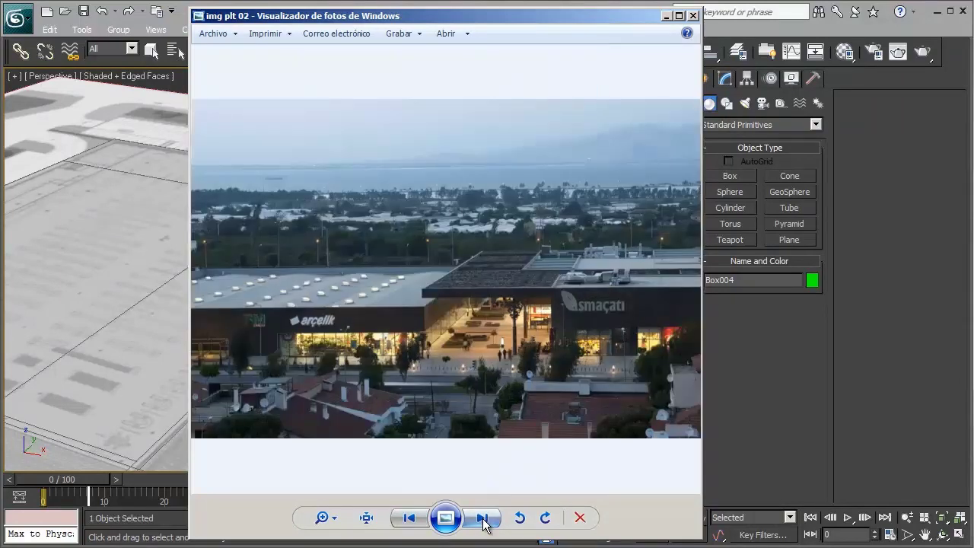
left_click(482, 518)
left_click(482, 519)
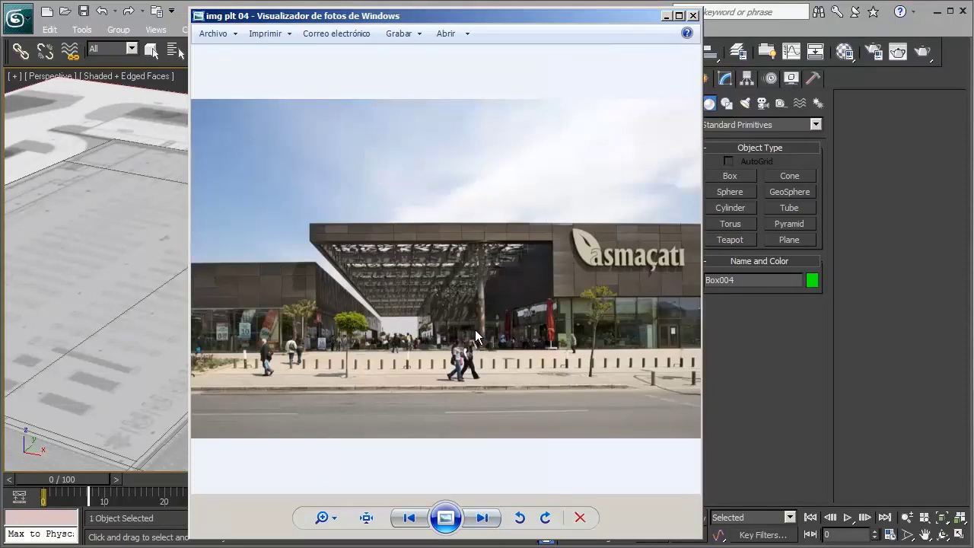
- Zoom and pan across the facade photo, then close Windows Photo Viewer
scroll(473, 334, "up", 2)
scroll(478, 346, "up", 1)
scroll(479, 350, "up", 1)
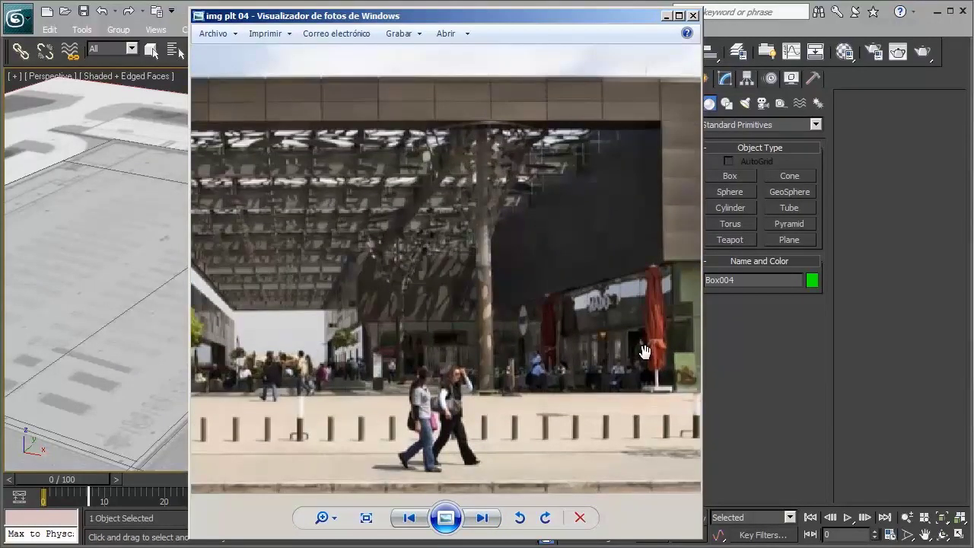
scroll(494, 350, "up", 1)
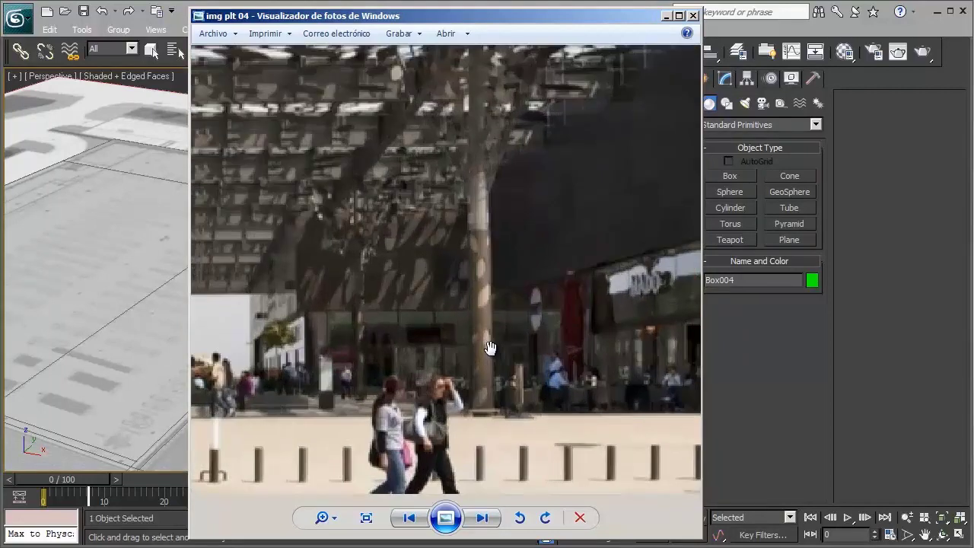
scroll(362, 348, "down", 1)
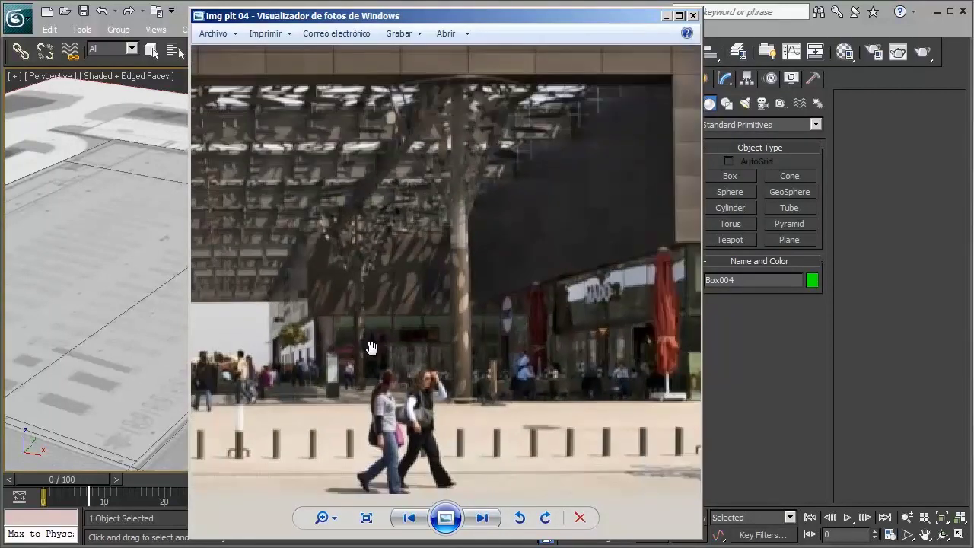
scroll(374, 348, "down", 1)
scroll(455, 345, "down", 1)
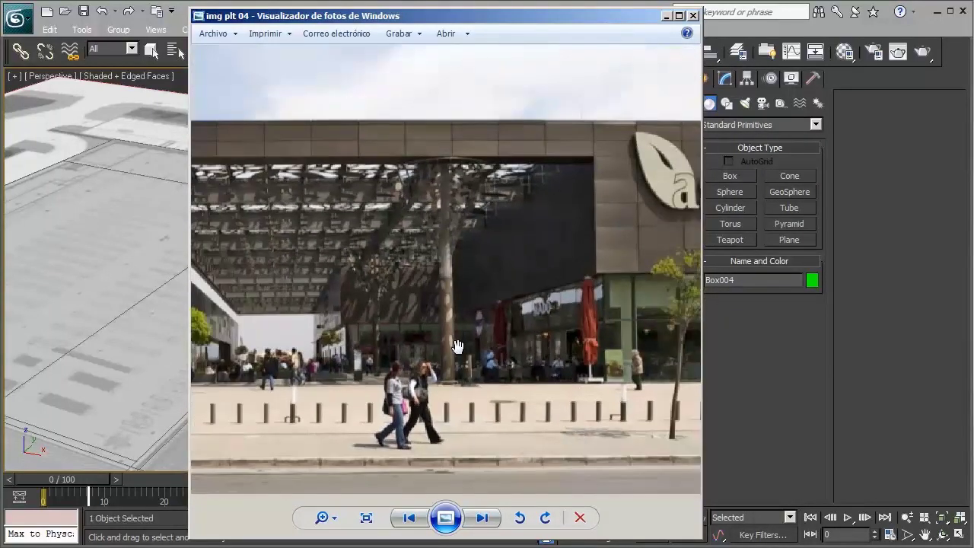
scroll(455, 344, "down", 1)
left_click_drag(422, 346, 510, 356)
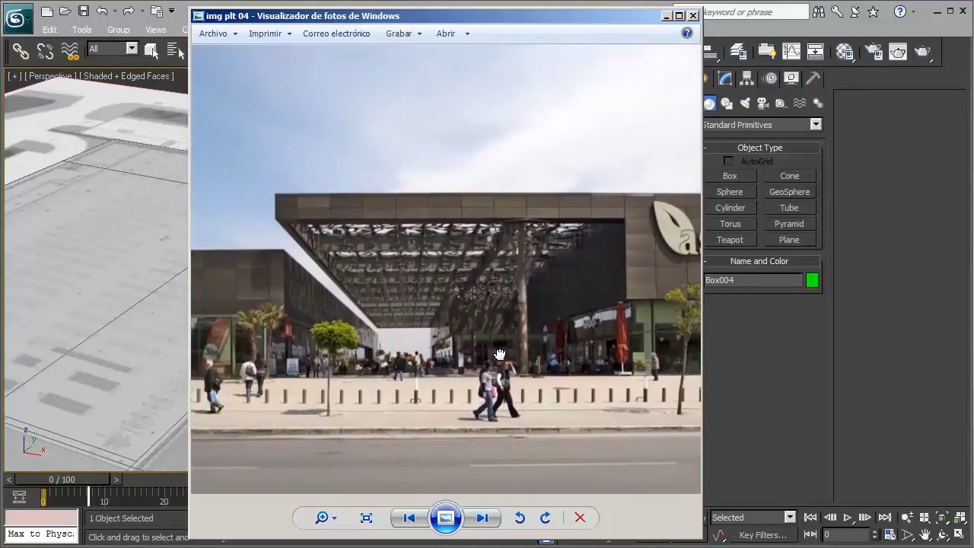
scroll(503, 351, "down", 1)
scroll(490, 348, "down", 1)
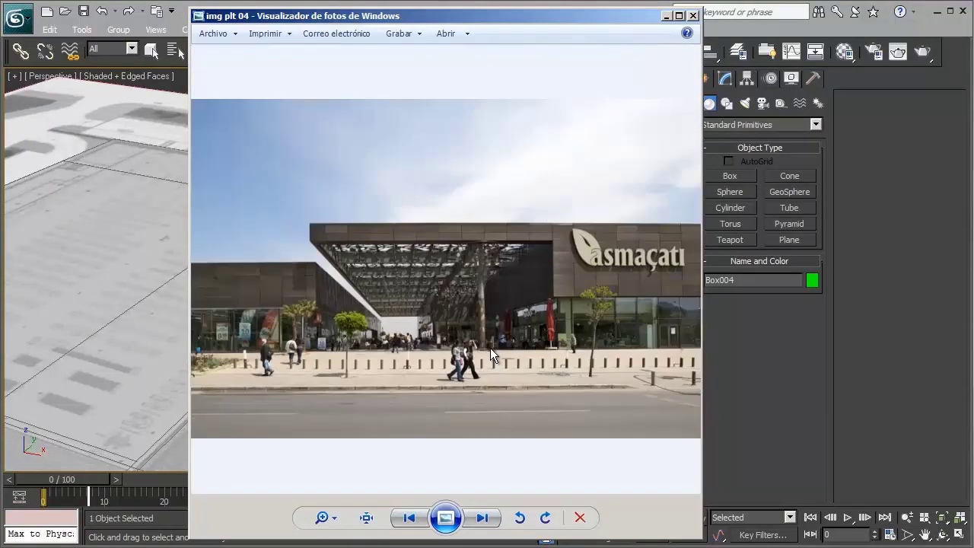
scroll(568, 293, "up", 2)
scroll(548, 301, "up", 1)
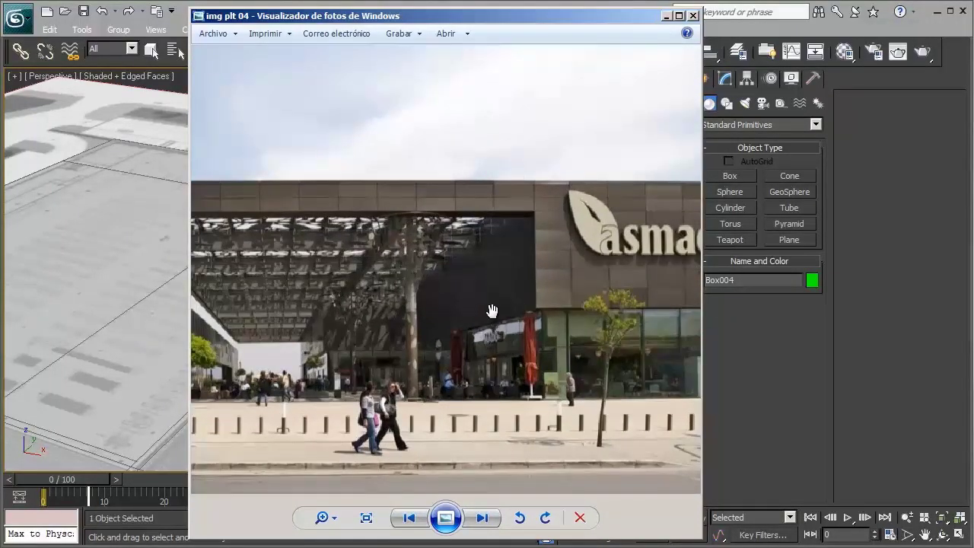
left_click(144, 349)
- Orbit to a front view and make the green box Box002 see-through with Alt+X
scroll(270, 347, "up", 2)
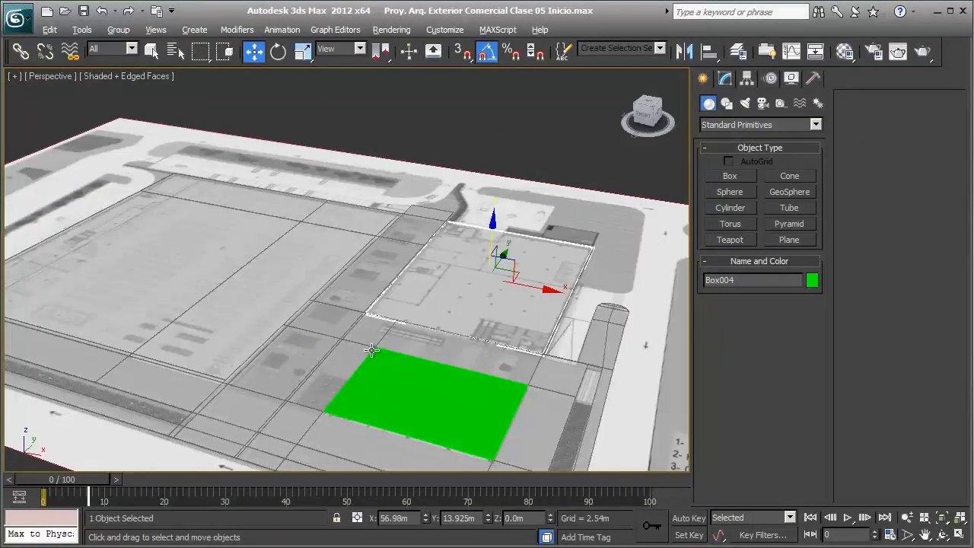
mouse_move(372, 351)
middle_mouse_down("alt")
mouse_move(395, 307)
mouse_move(548, 395)
middle_mouse_up("alt")
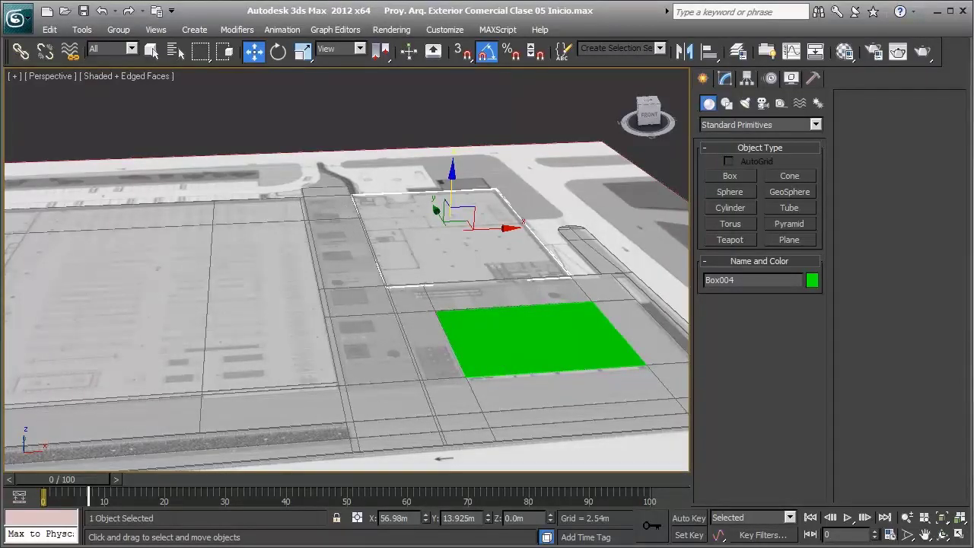
left_click(480, 361)
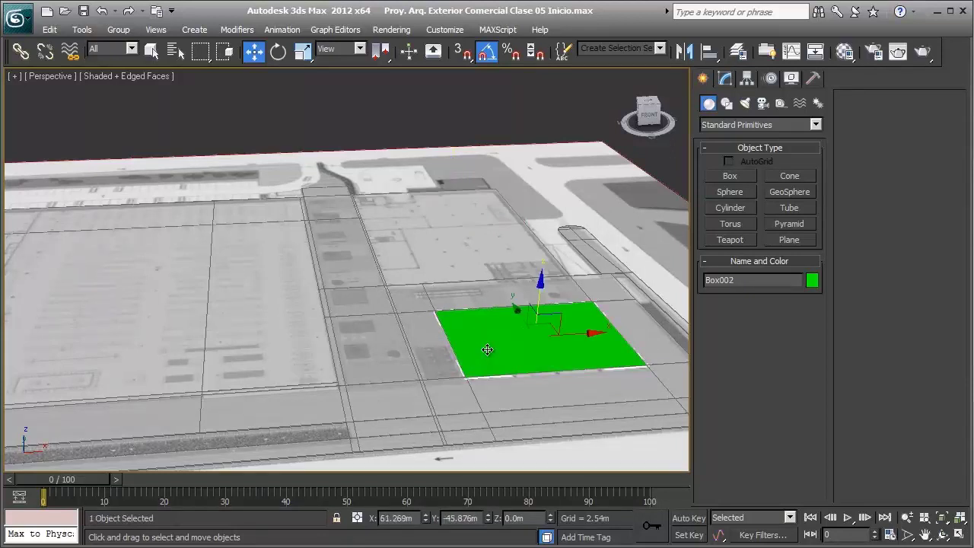
key("alt+x")
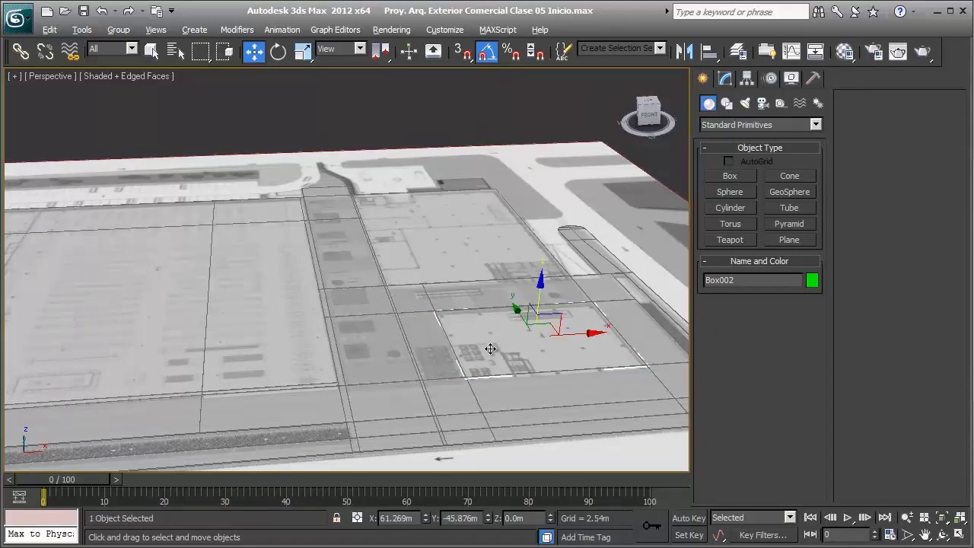
key("alt+Tab")
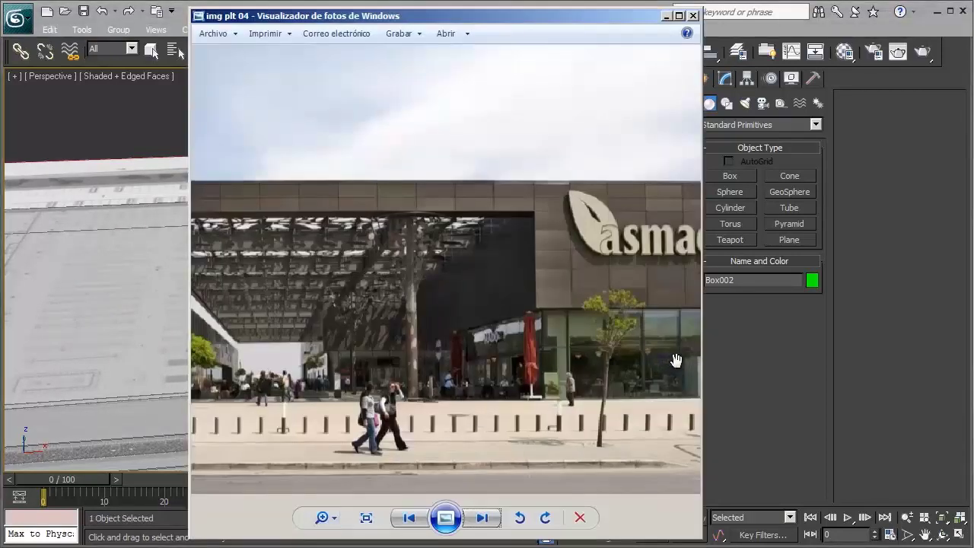
- Zoom the img plt 04 photo and move the viewer to the right side of the screen
scroll(216, 396, "up", 2)
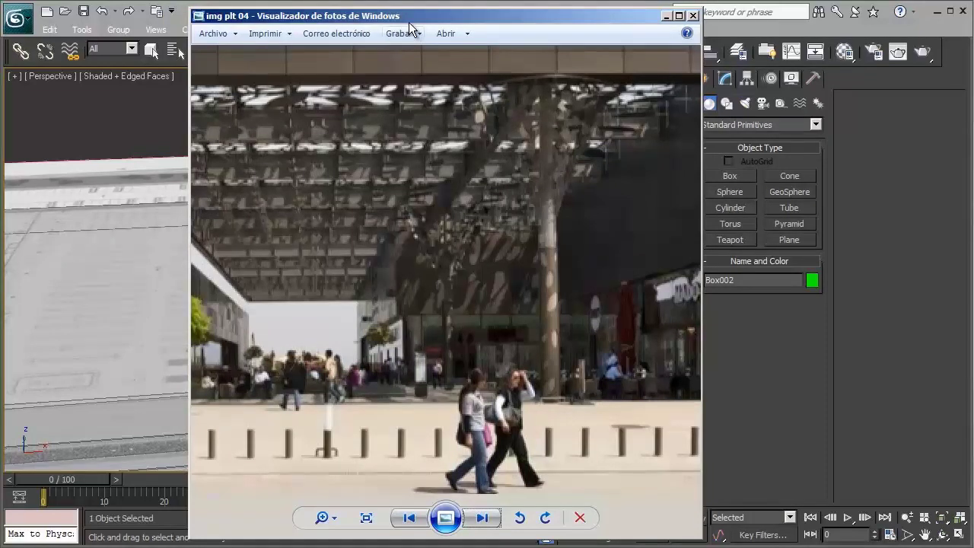
left_click_drag(409, 22, 665, 27)
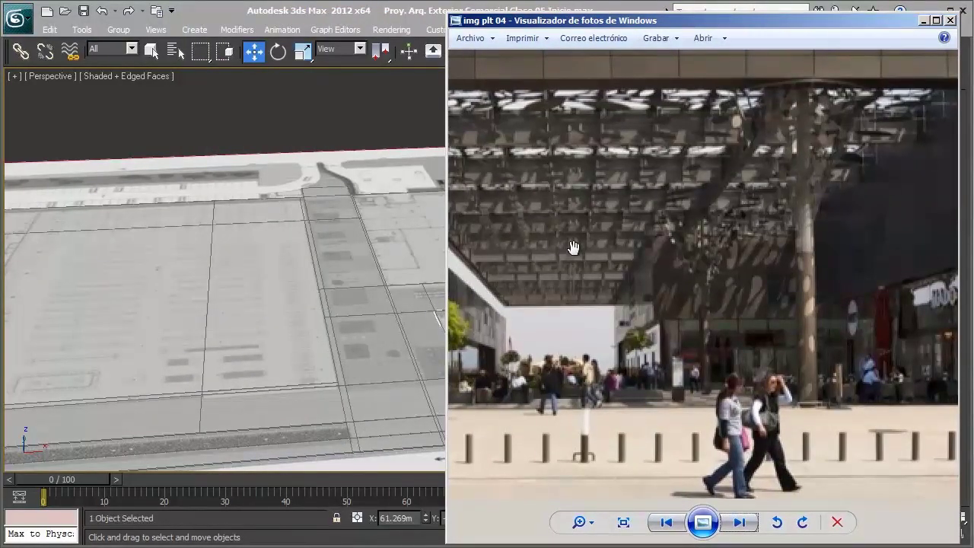
- Step forward to img plt 05 and img plt 06, zooming into the photo's details
scroll(578, 247, "down", 2)
scroll(571, 259, "down", 1)
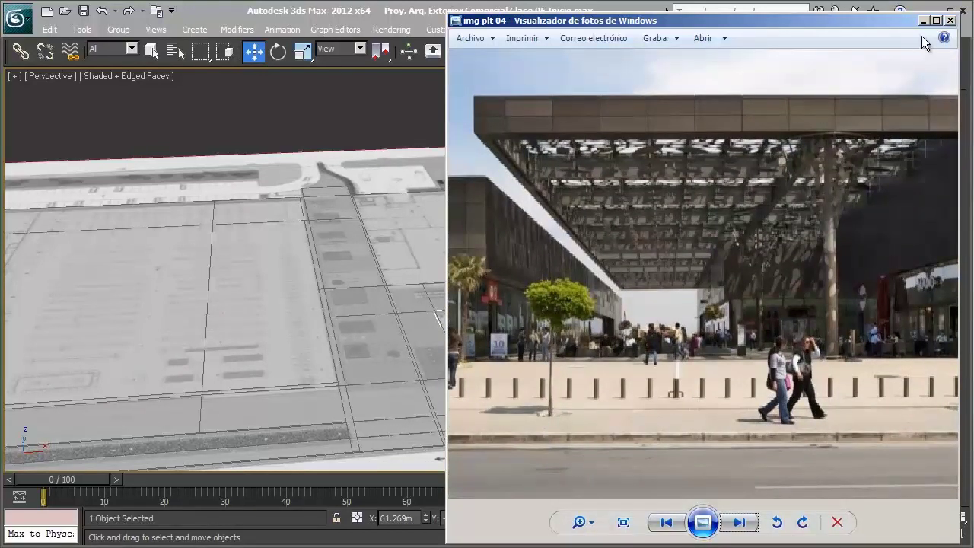
left_click(742, 523)
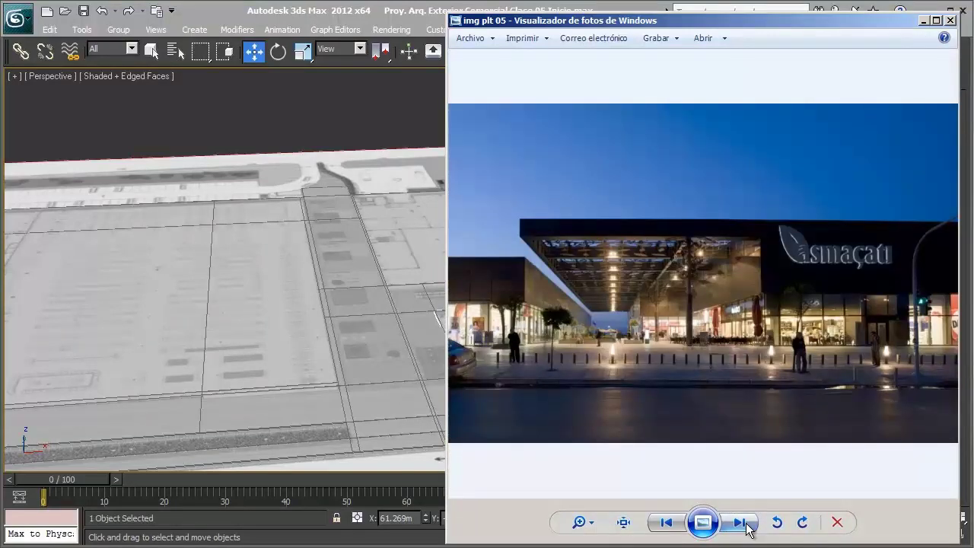
left_click(742, 523)
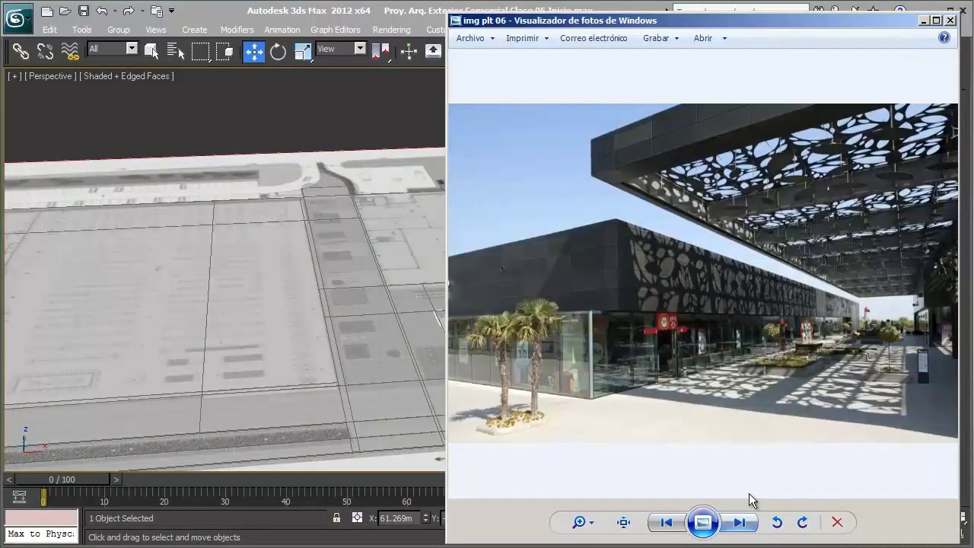
scroll(808, 337, "up", 1)
scroll(791, 341, "up", 1)
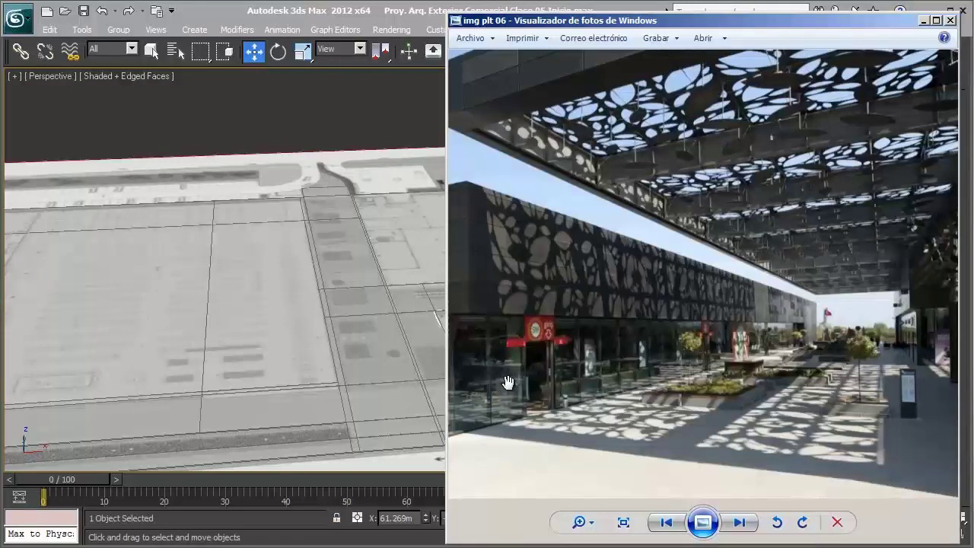
scroll(513, 446, "up", 1)
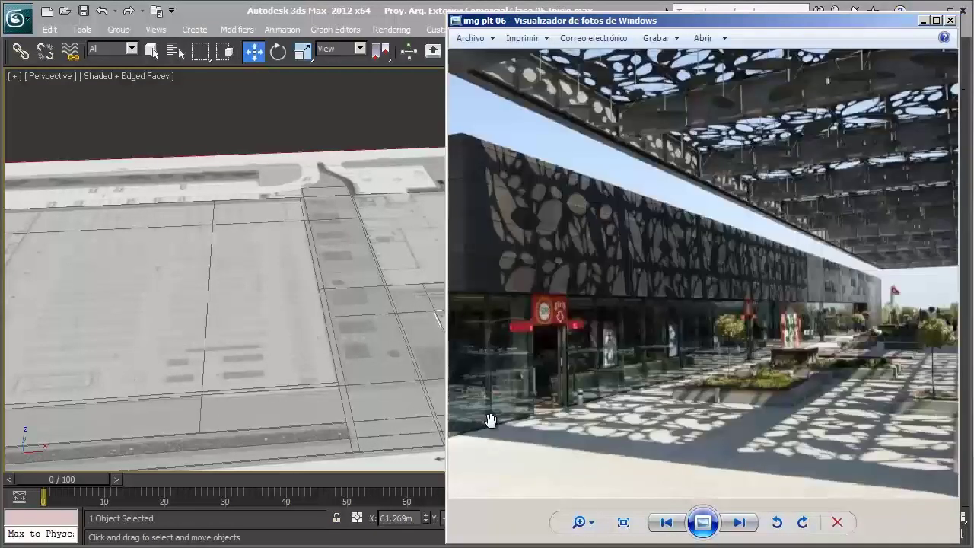
scroll(502, 426, "up", 1)
scroll(518, 404, "up", 2)
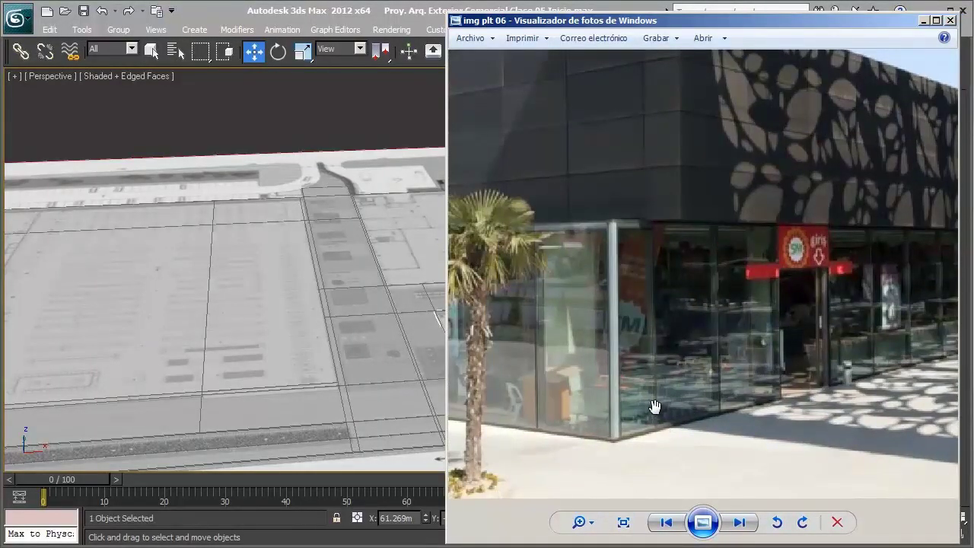
- Advance through the Darty building photo and img plt 09–10 to img plt 11, zooming into details
left_click(738, 523)
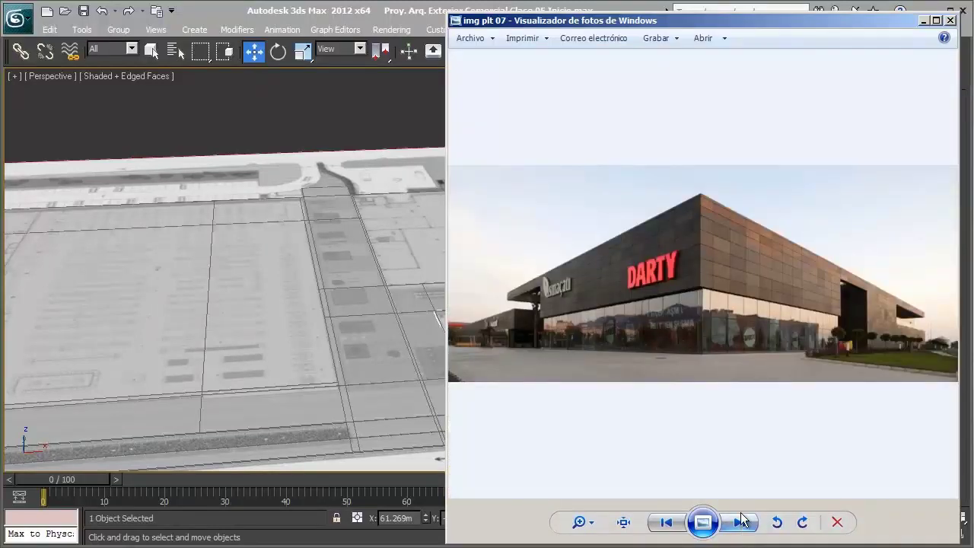
scroll(738, 380, "up", 1)
scroll(739, 350, "up", 1)
scroll(734, 365, "up", 1)
scroll(731, 327, "up", 1)
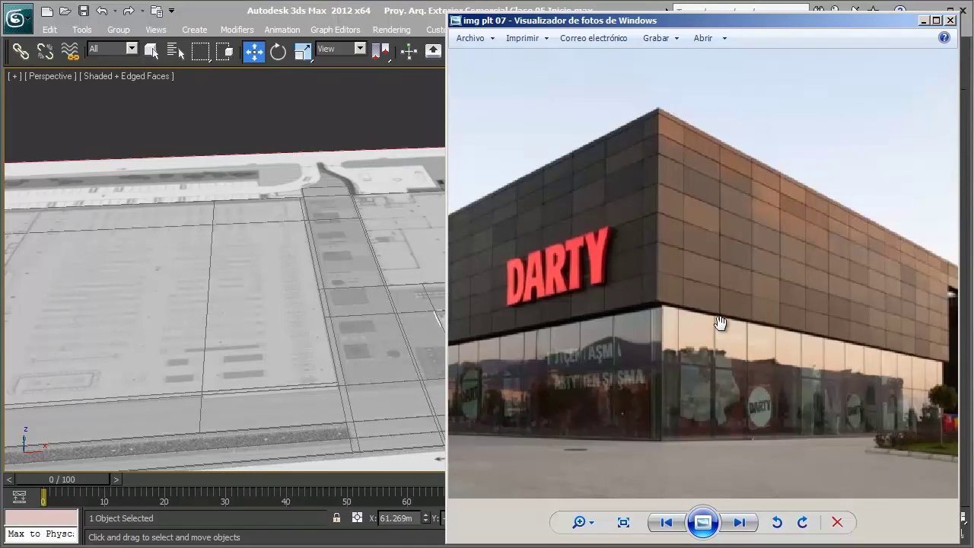
left_click(737, 522)
left_click(738, 521)
left_click(738, 522)
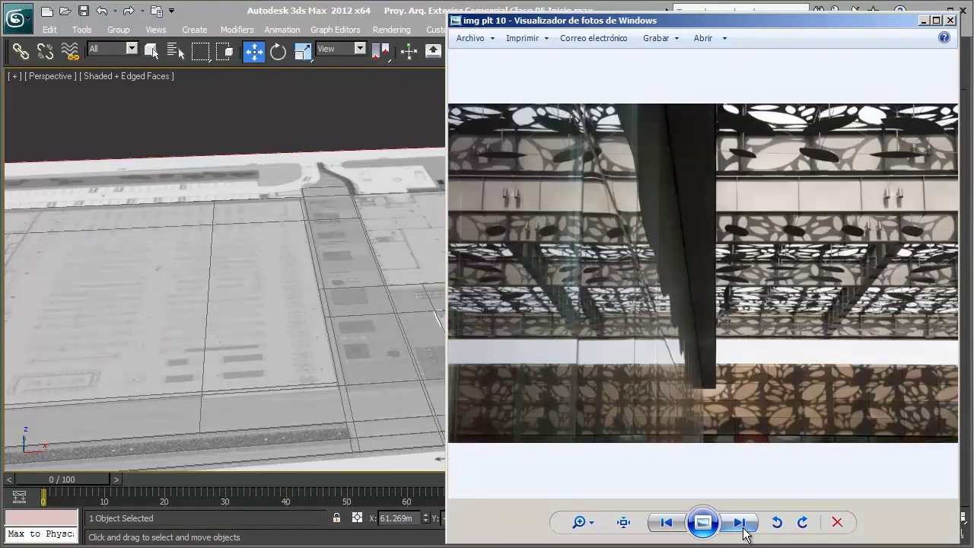
scroll(586, 259, "up", 2)
scroll(581, 217, "up", 1)
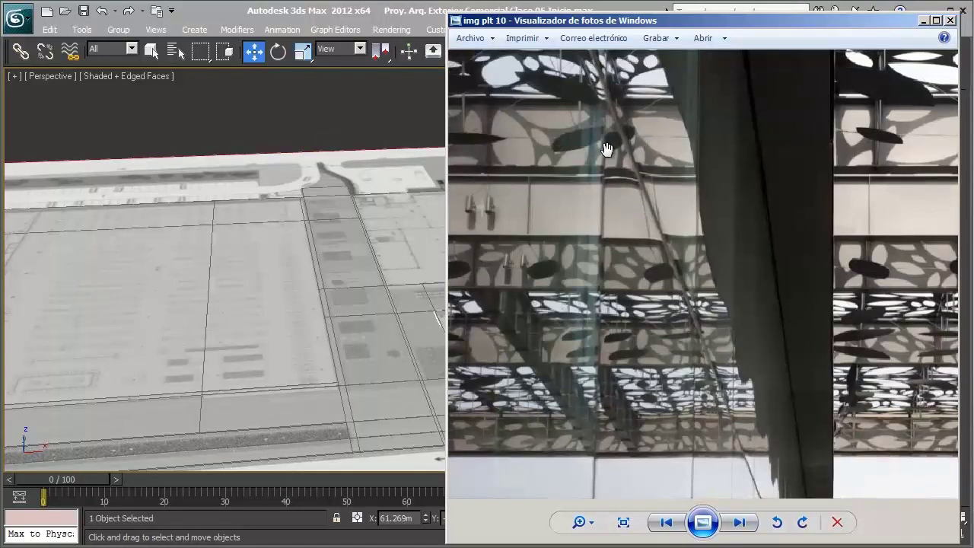
scroll(660, 262, "down", 1)
scroll(676, 331, "down", 1)
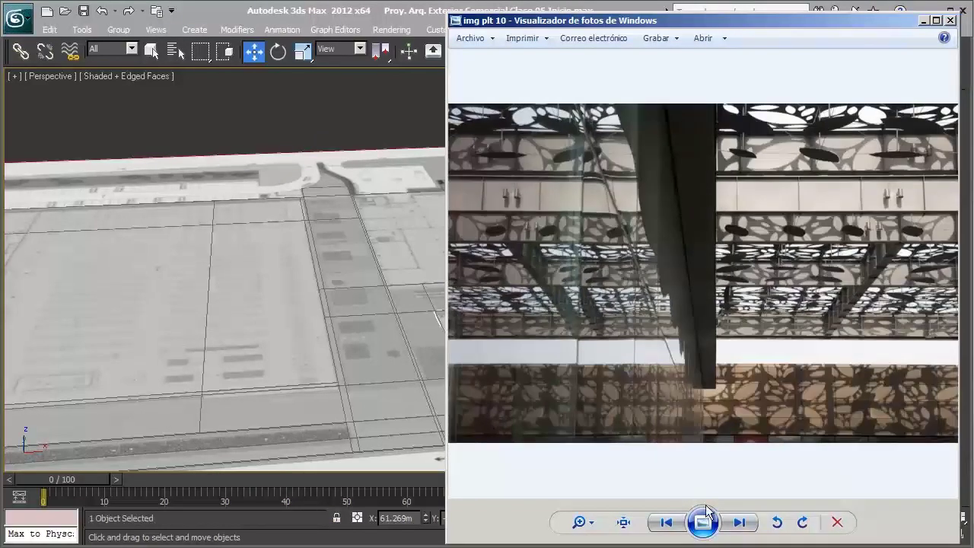
left_click(739, 523)
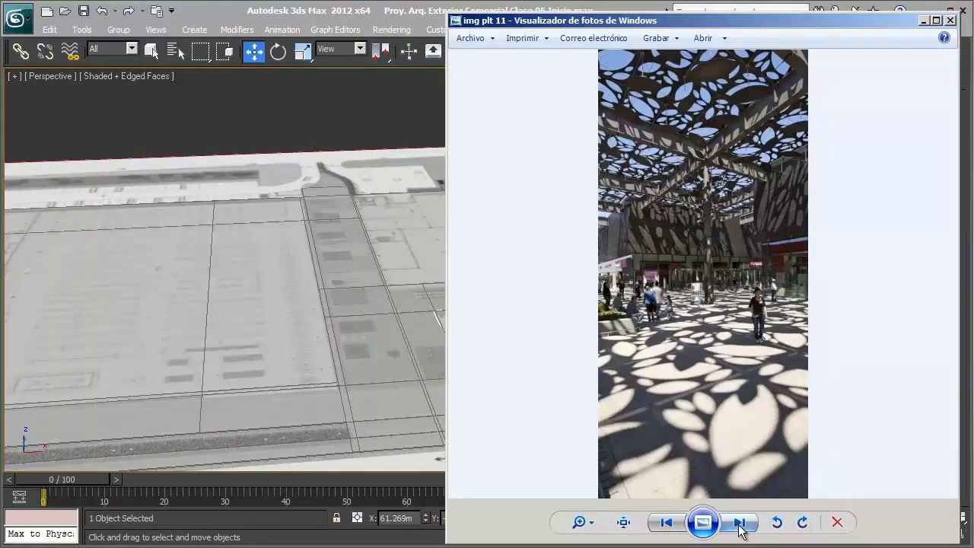
- Step forward through img plt 12 to 15, zooming into each reference photo
left_click(738, 523)
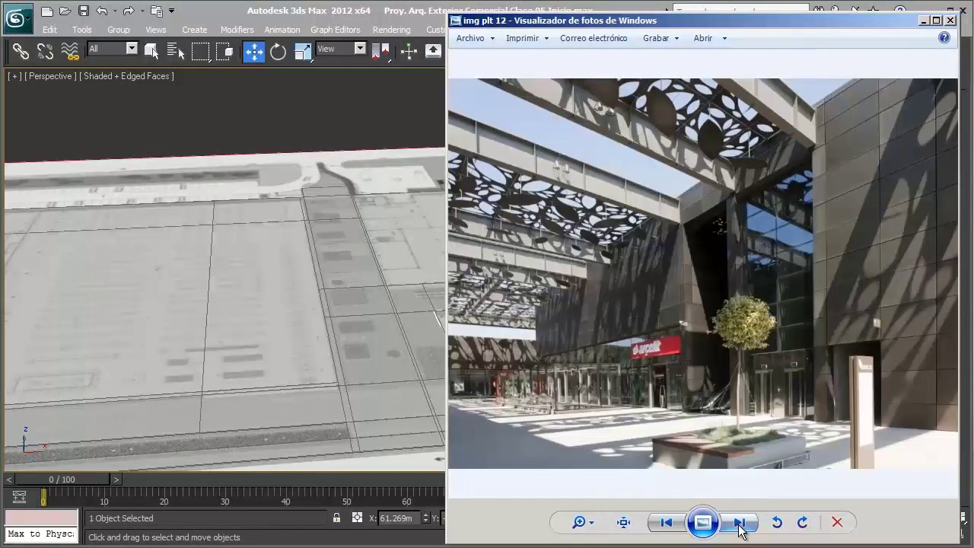
scroll(783, 213, "up", 1)
scroll(782, 213, "up", 1)
scroll(782, 225, "up", 1)
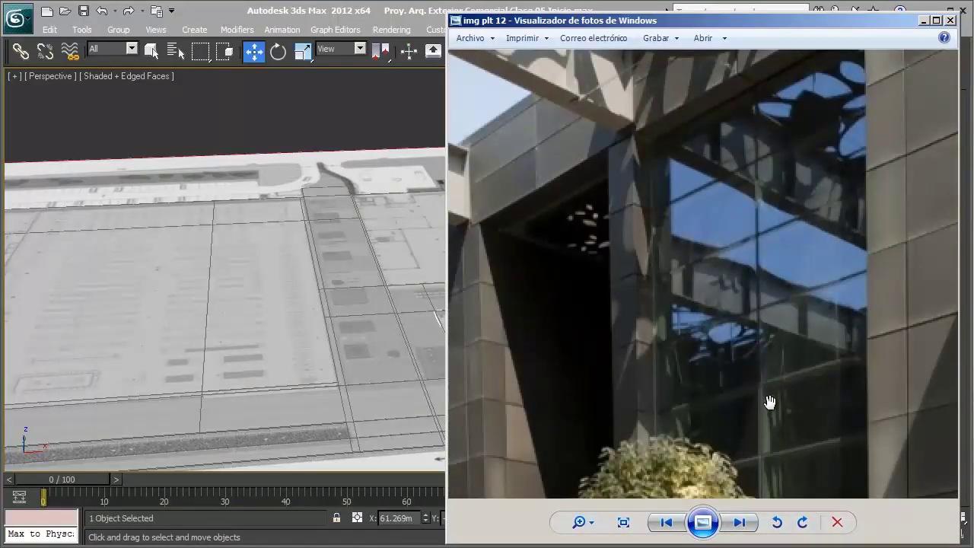
left_click(742, 525)
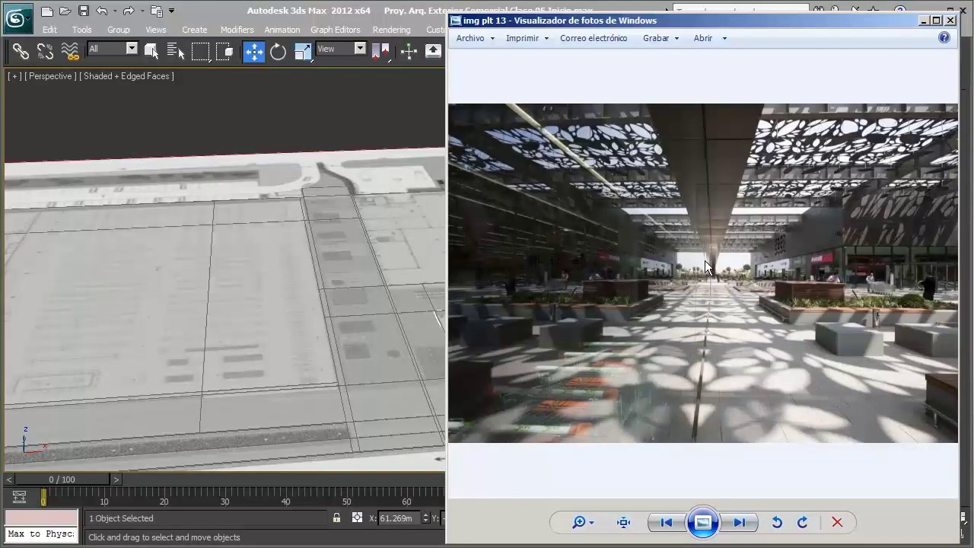
scroll(704, 260, "up", 1)
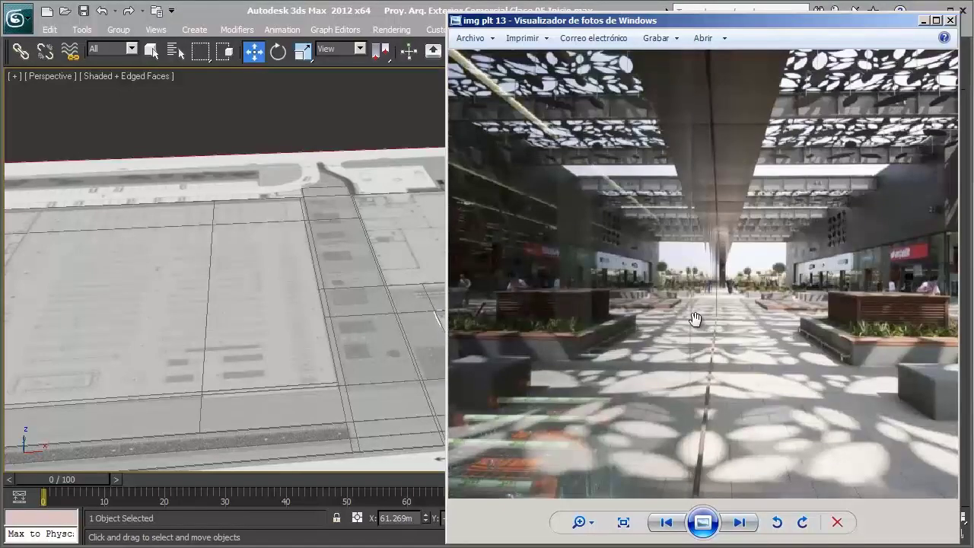
scroll(724, 456, "up", 1)
scroll(682, 442, "up", 1)
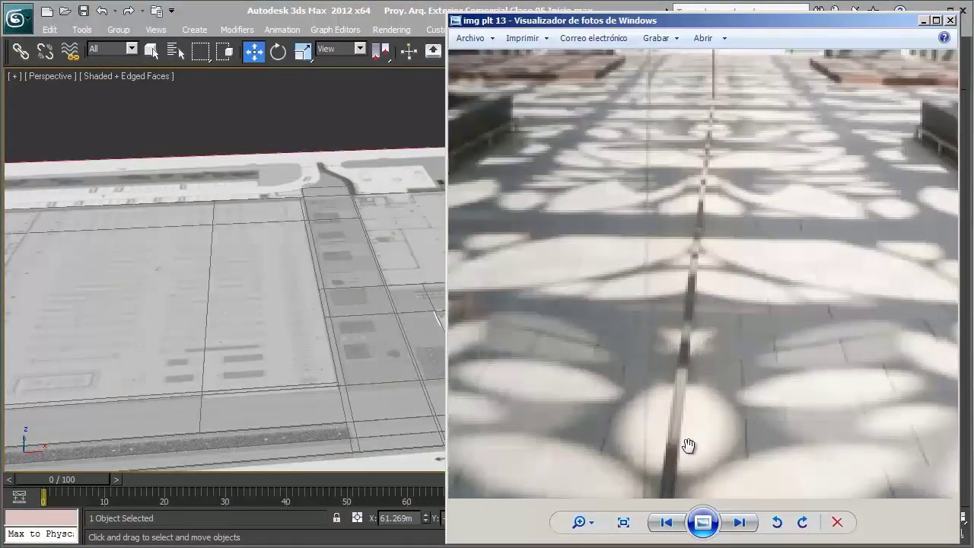
scroll(680, 415, "down", 2)
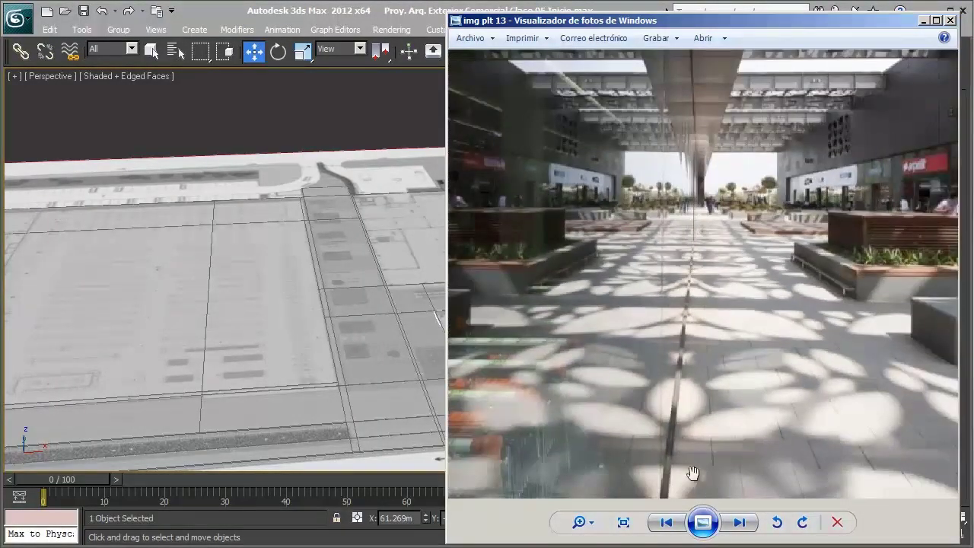
left_click(742, 525)
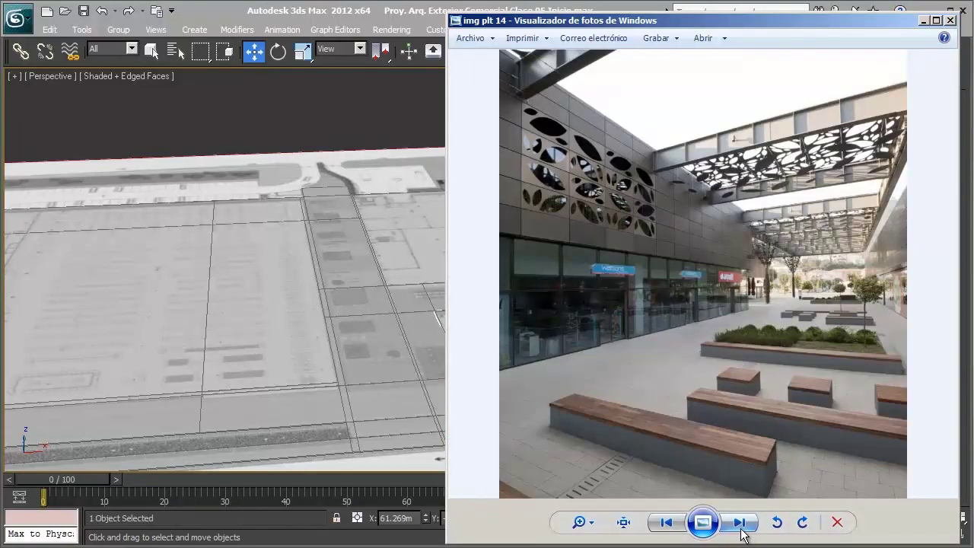
scroll(560, 276, "up", 1)
scroll(598, 286, "up", 1)
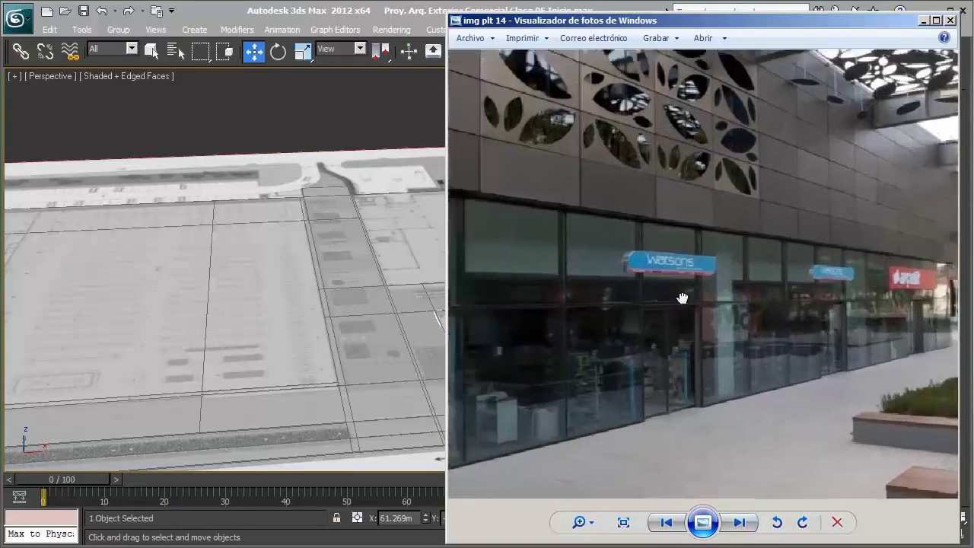
scroll(593, 291, "up", 1)
scroll(588, 296, "up", 2)
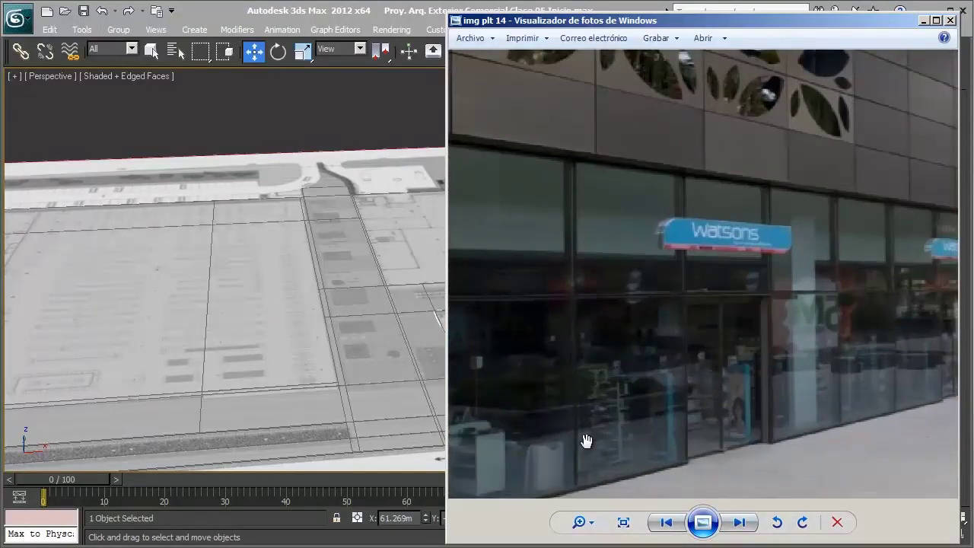
left_click(739, 525)
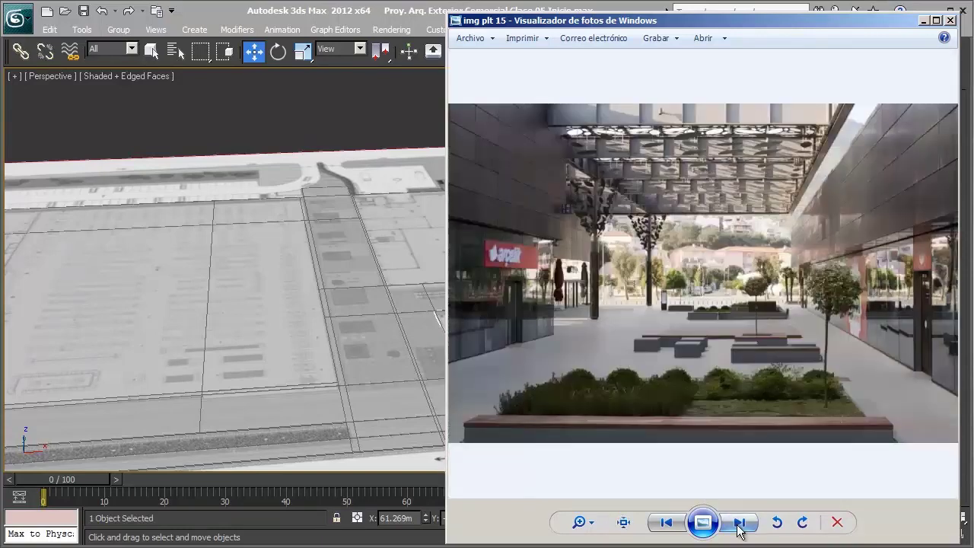
- Revisit the Watsons storefront photo and pan a close-up across it, then return to img plt 15
left_click(665, 522)
scroll(576, 335, "up", 1)
scroll(578, 327, "up", 1)
left_click_drag(577, 327, 682, 363)
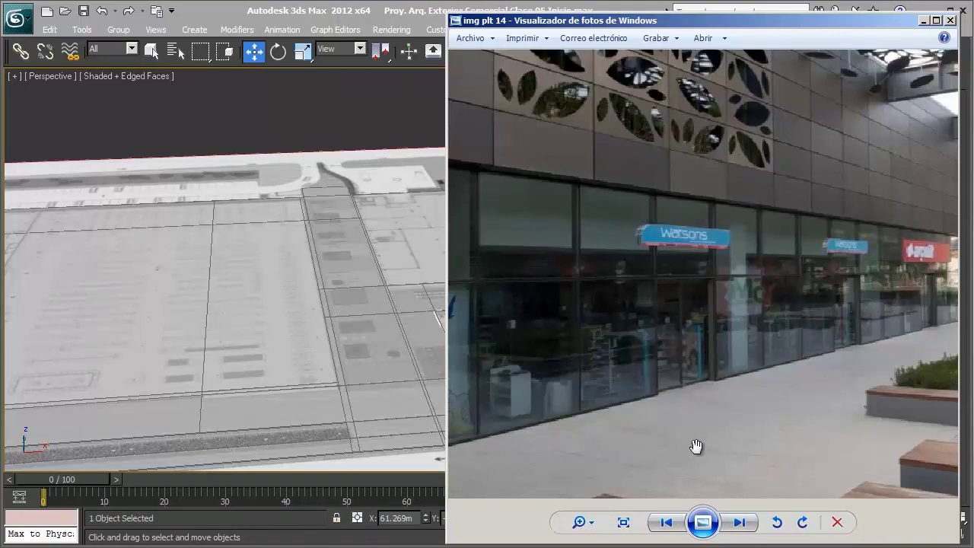
left_click(738, 523)
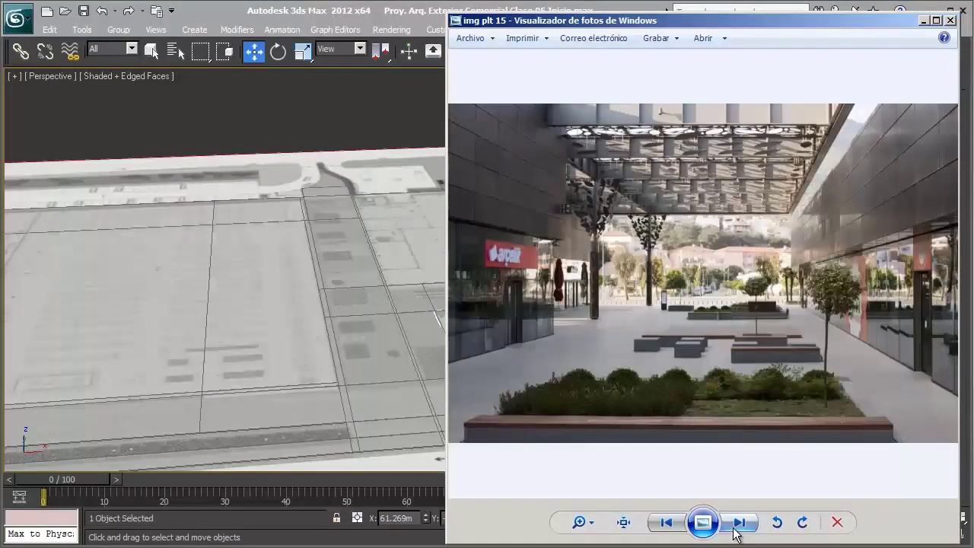
- Skip ahead to img plt 19 and inspect the close-up around the pedestrians
left_click(736, 533)
left_click(735, 533)
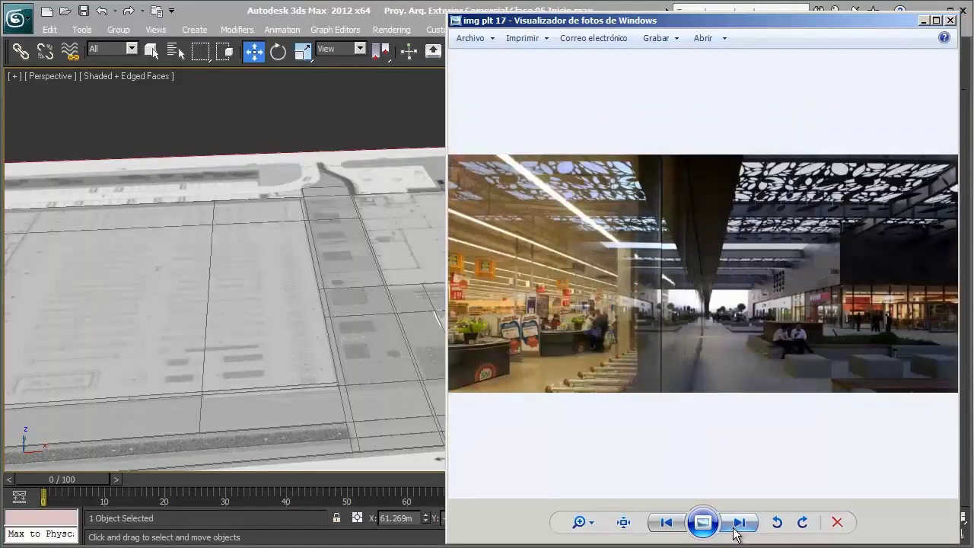
left_click(736, 533)
left_click(735, 533)
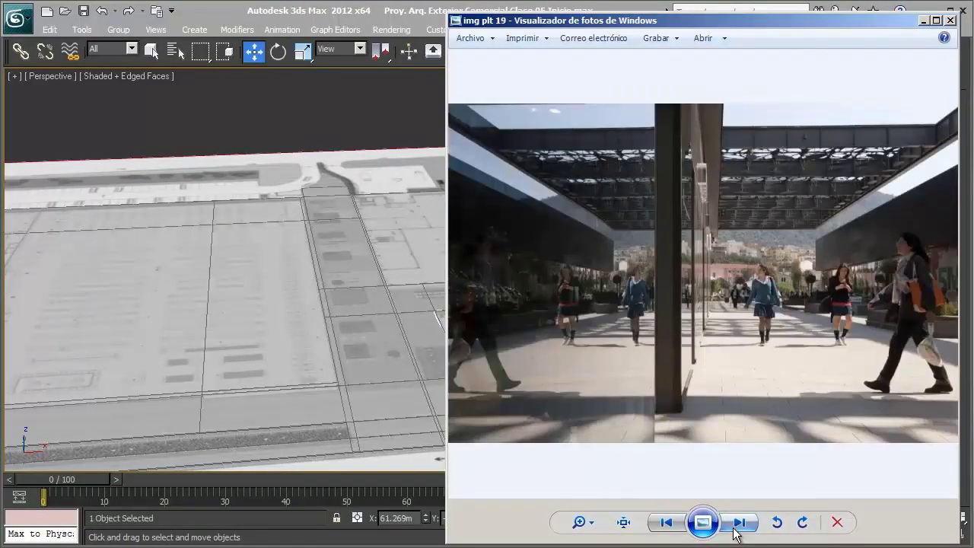
scroll(721, 371, "up", 3)
left_click_drag(697, 391, 684, 315)
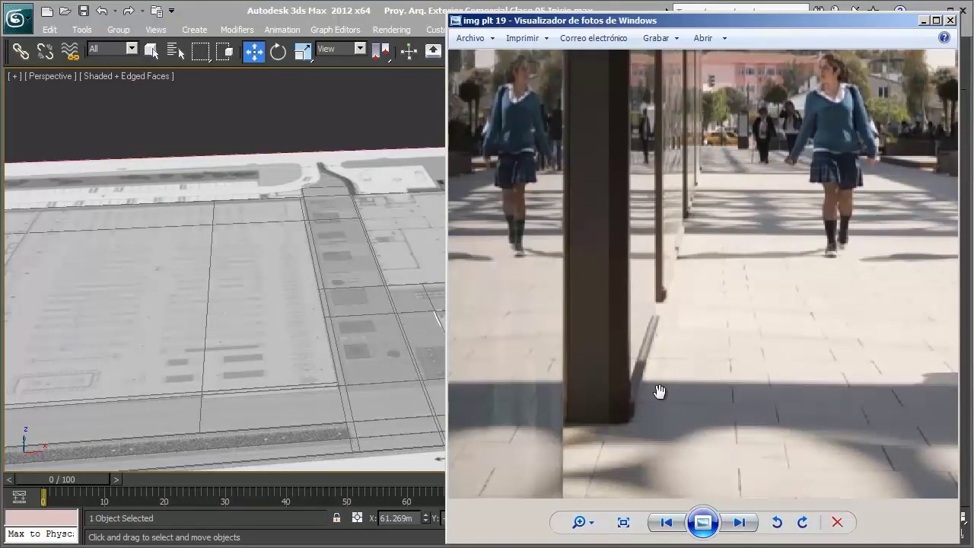
scroll(654, 369, "down", 3)
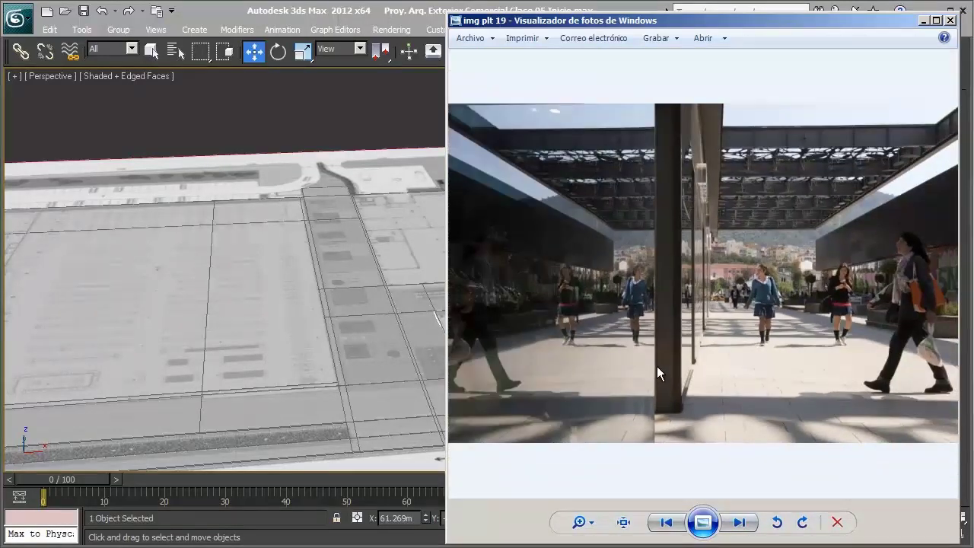
- Go back five photos to img plt 14, zoom in, and bring up the reference images folder
left_click(665, 521)
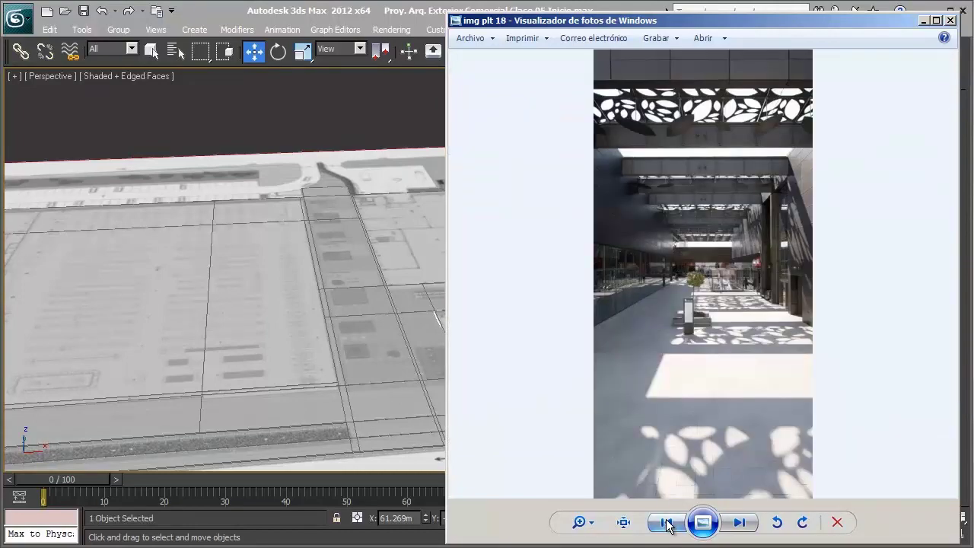
left_click(666, 522)
left_click(665, 521)
left_click(666, 521)
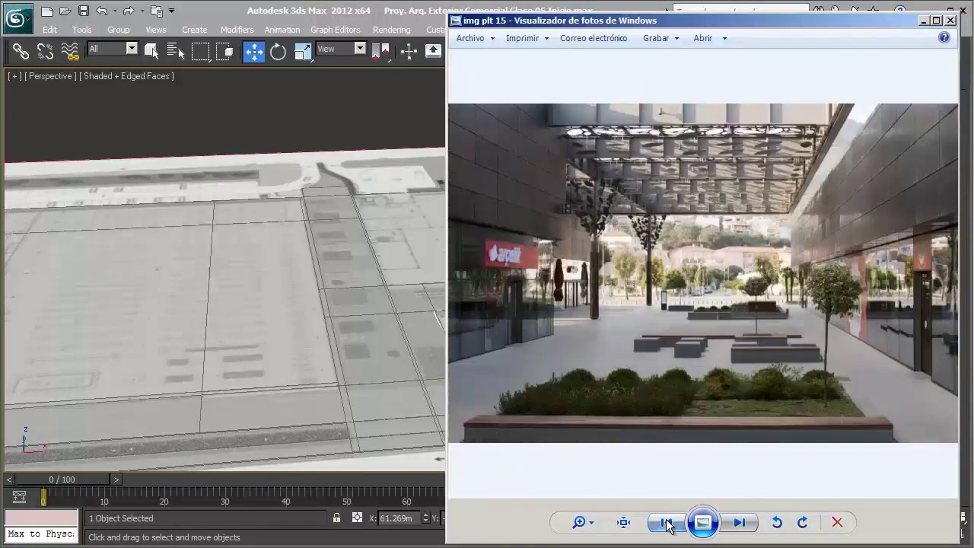
left_click(665, 522)
scroll(566, 289, "up", 1)
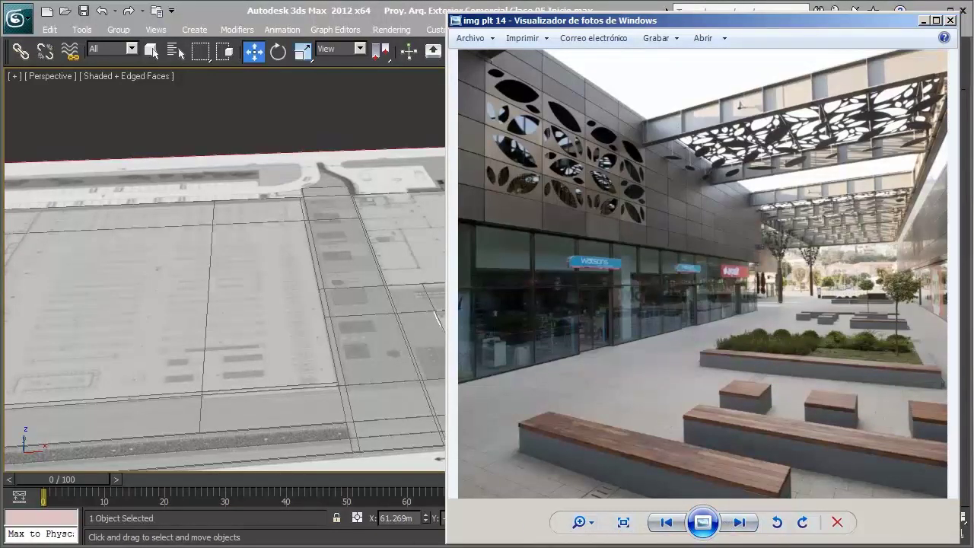
key("alt+Tab")
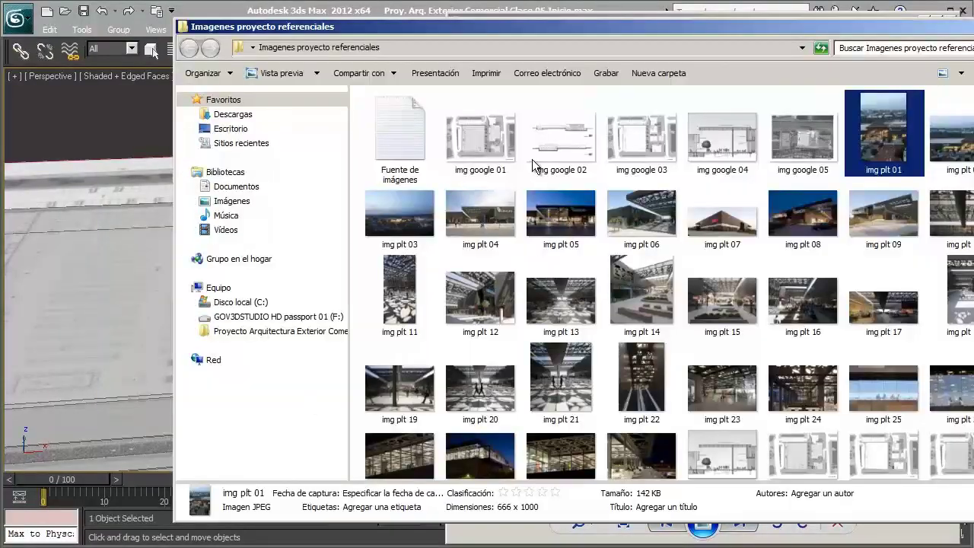
- Open the img google 01 floor plan and zoom in around the planters
double_click(501, 140)
scroll(319, 225, "up", 2)
scroll(395, 211, "up", 2)
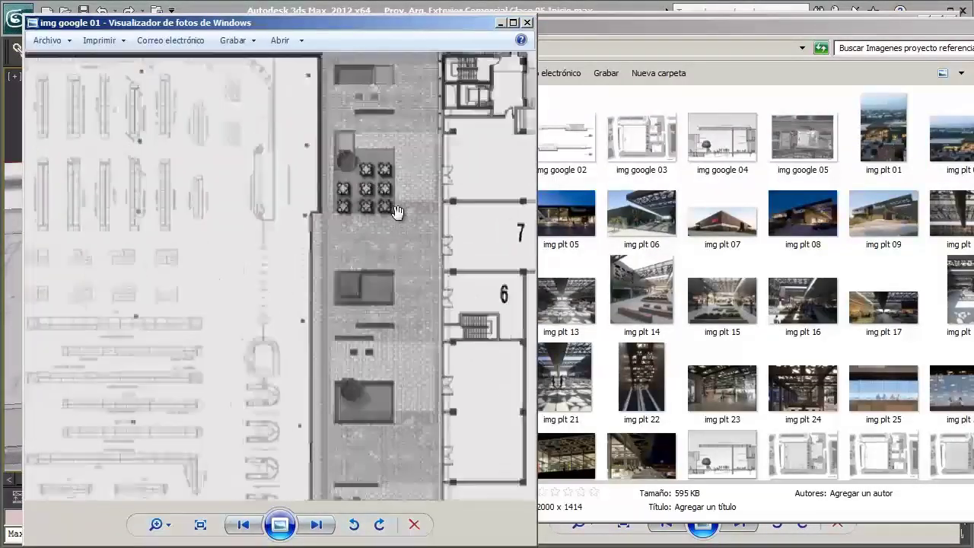
scroll(396, 211, "up", 2)
scroll(445, 228, "up", 1)
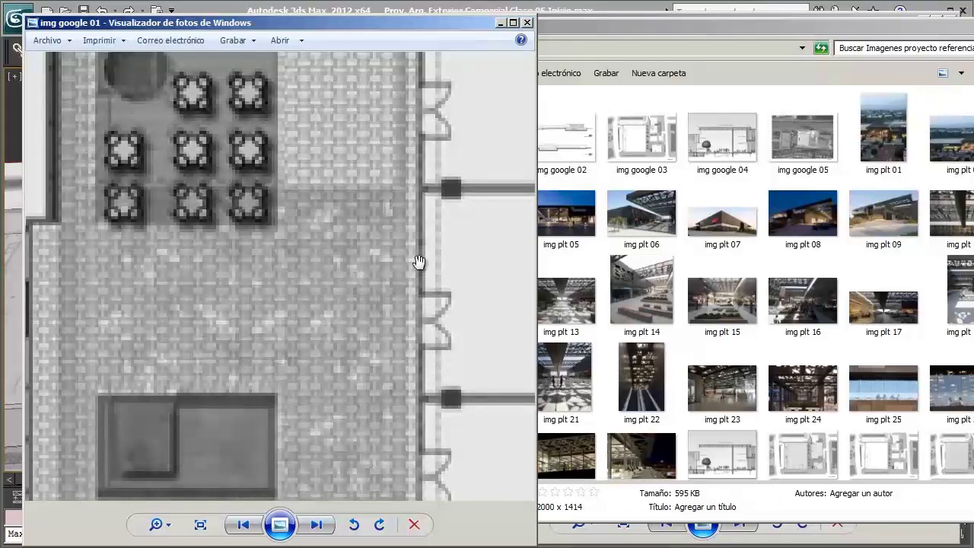
scroll(407, 244, "down", 1)
scroll(406, 245, "down", 2)
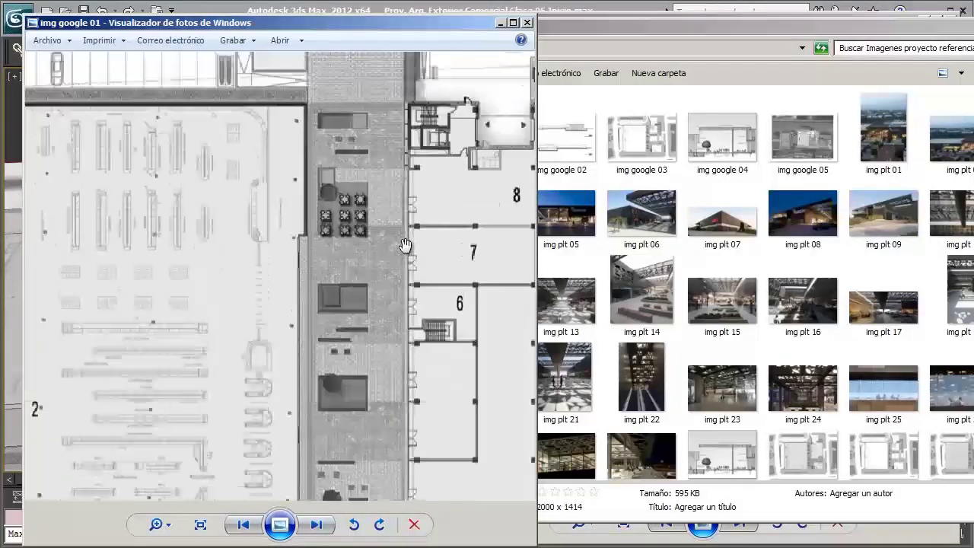
scroll(404, 218, "down", 1)
scroll(345, 280, "up", 1)
scroll(342, 281, "up", 2)
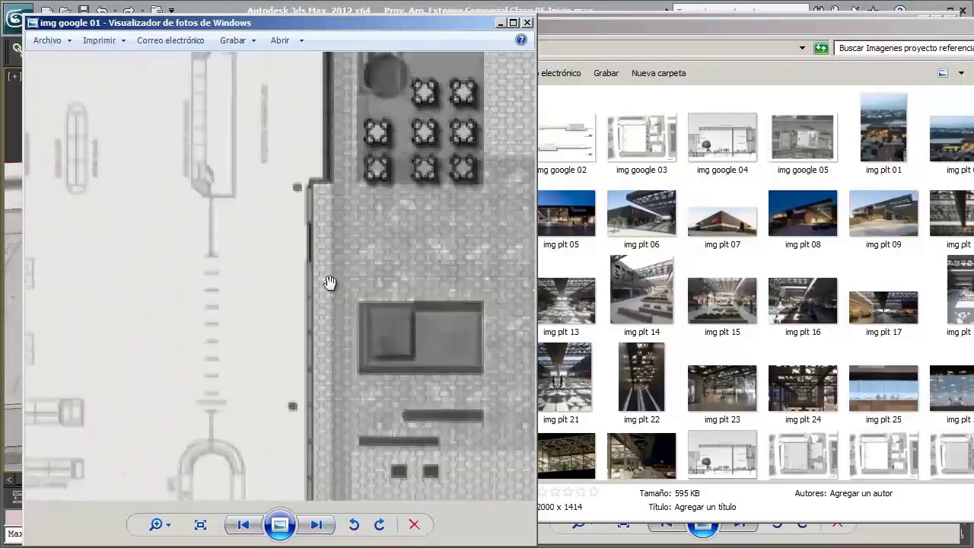
scroll(312, 270, "up", 2)
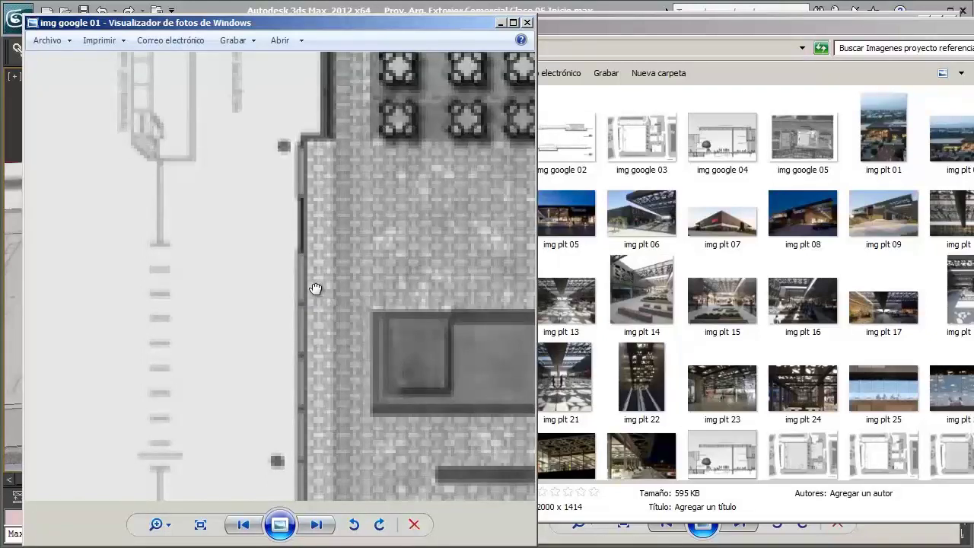
- Pan along the walkway, zoom out, then minimize the floor plan and photo viewers
left_click_drag(314, 201, 311, 157)
left_click_drag(308, 446, 311, 236)
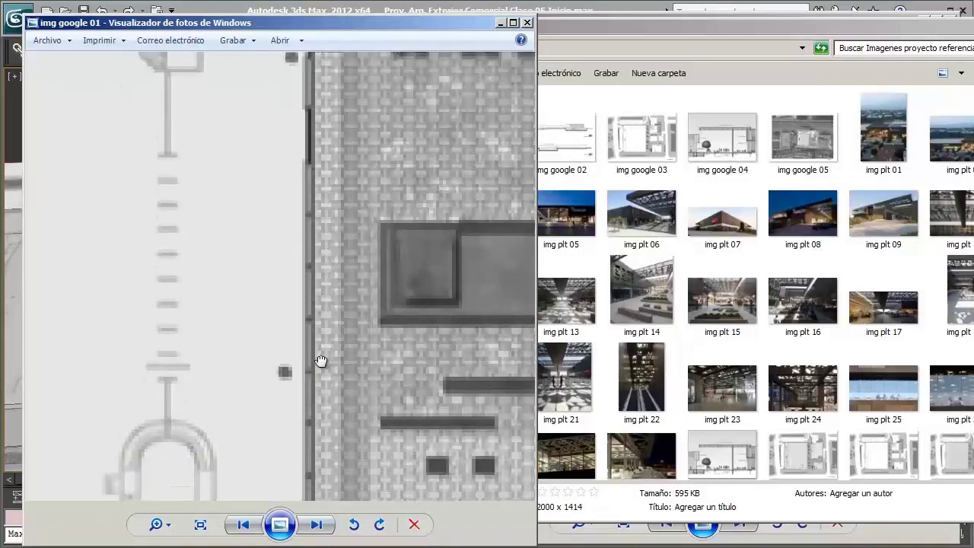
scroll(304, 289, "down", 2)
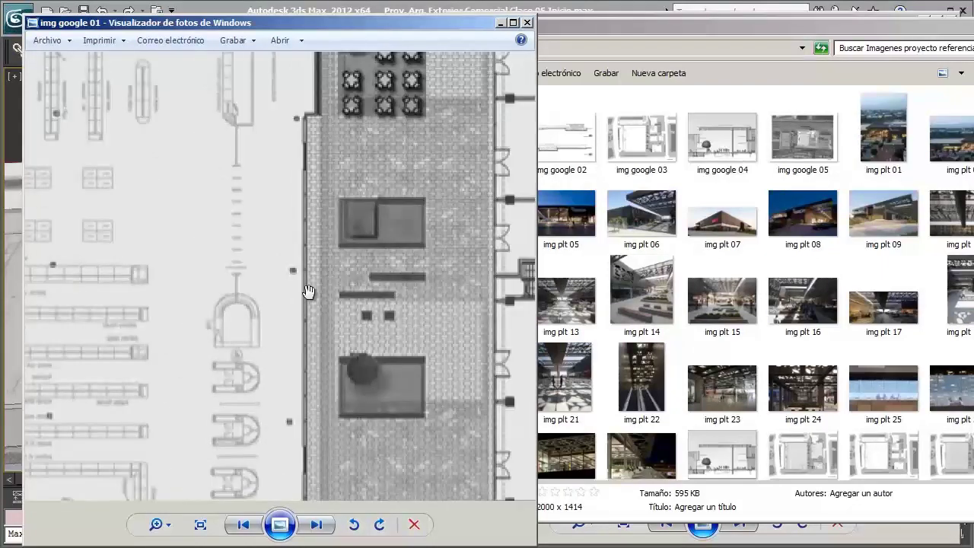
scroll(308, 290, "down", 2)
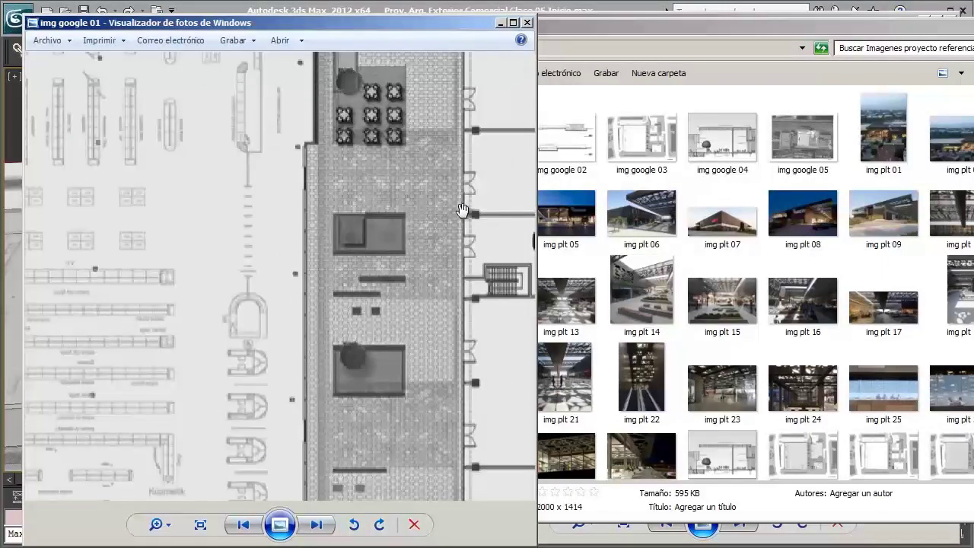
left_click(500, 24)
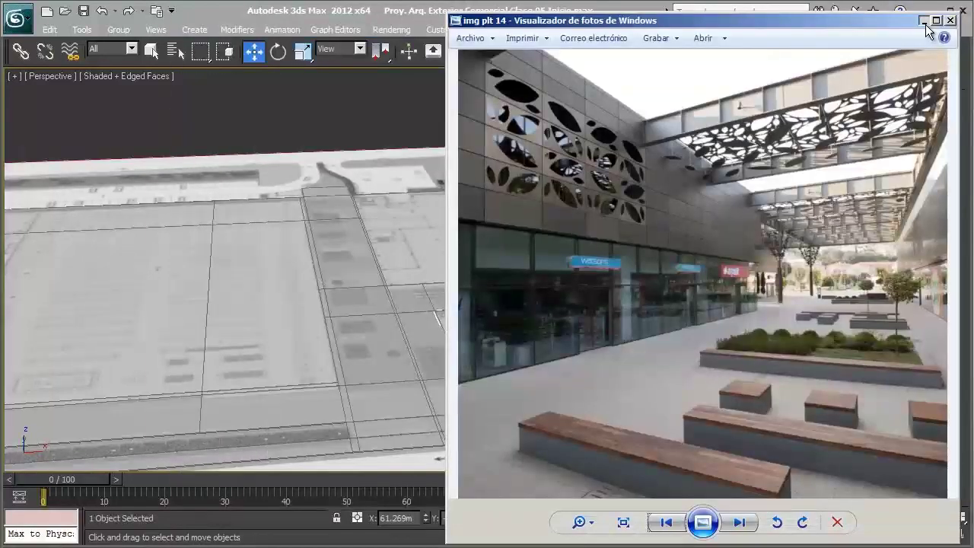
left_click(922, 21)
- Orbit, pan and zoom the Perspective view onto the storefront area of the plan
middle_click_drag(363, 318, 401, 327, "alt")
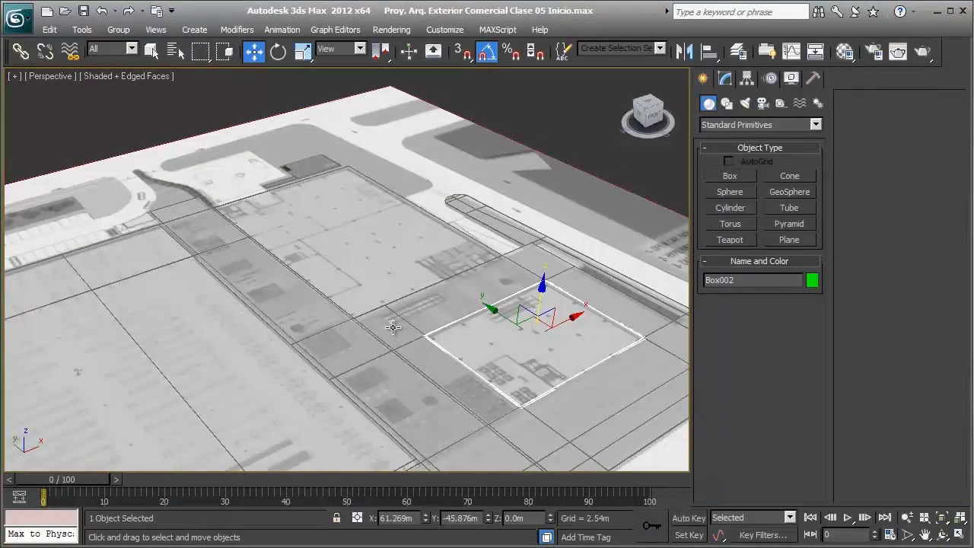
scroll(308, 278, "up", 3)
scroll(309, 281, "up", 2)
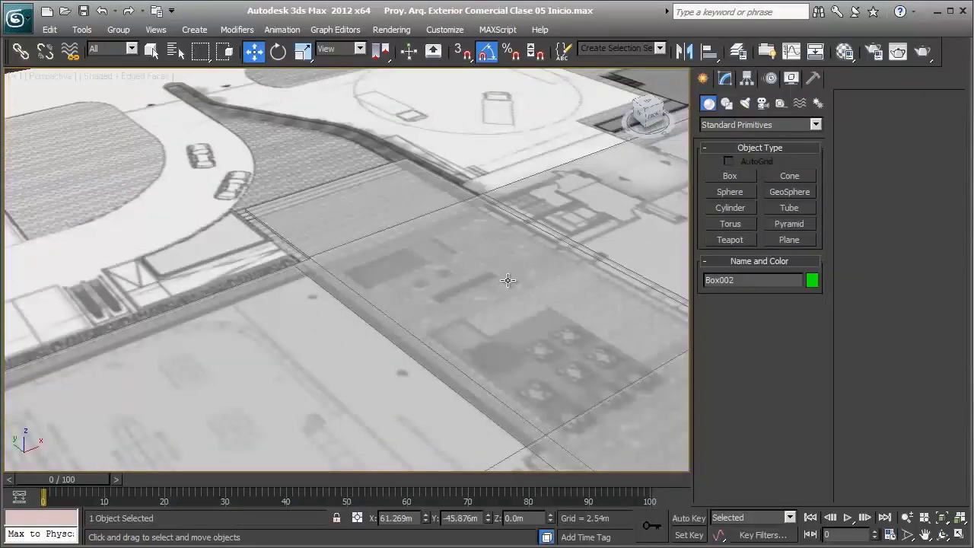
scroll(310, 285, "up", 3)
scroll(310, 288, "up", 3)
mouse_move(312, 291)
middle_mouse_down()
mouse_move(342, 387)
mouse_move(374, 256)
mouse_move(372, 335)
middle_mouse_up()
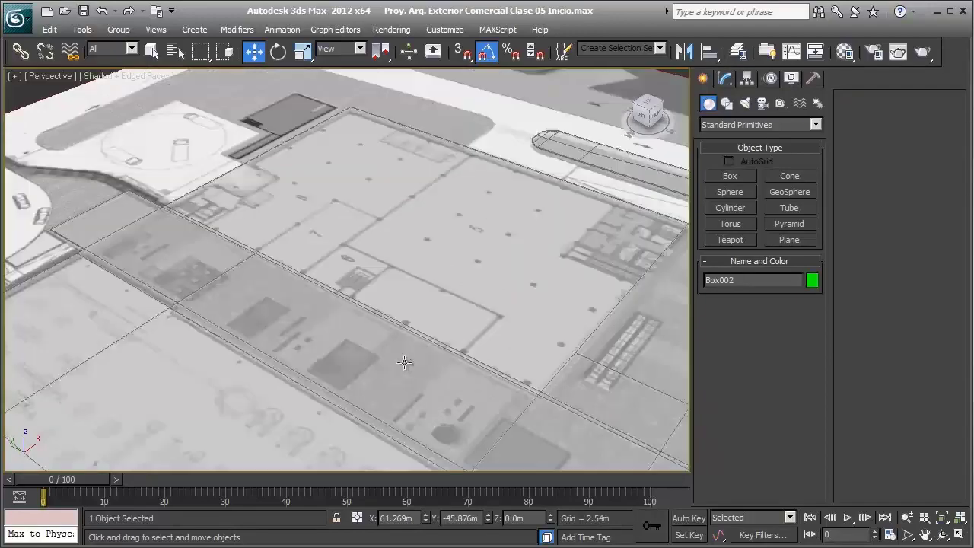
scroll(459, 384, "down", 3)
middle_click_drag(449, 373, 238, 298)
scroll(304, 312, "up", 3)
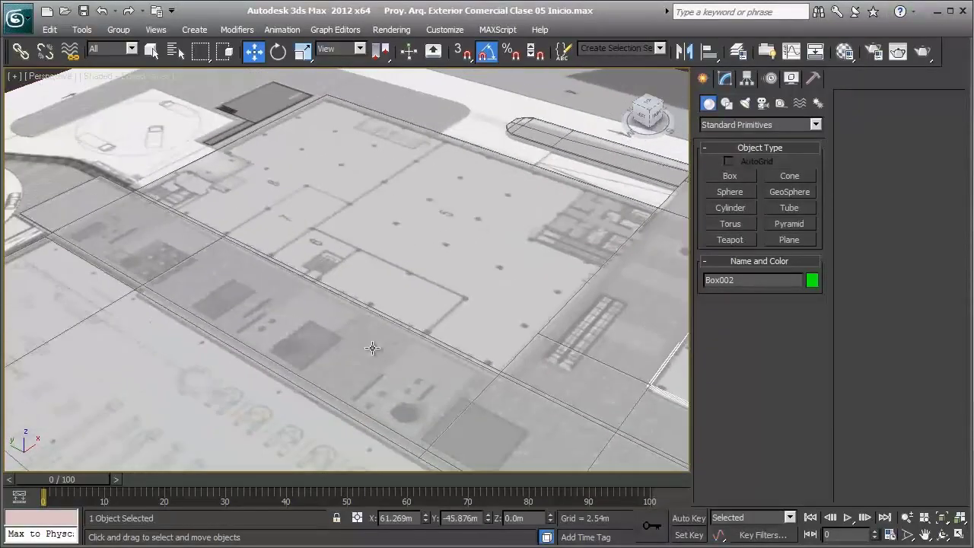
scroll(365, 320, "up", 3)
scroll(392, 315, "up", 4)
scroll(392, 311, "up", 5)
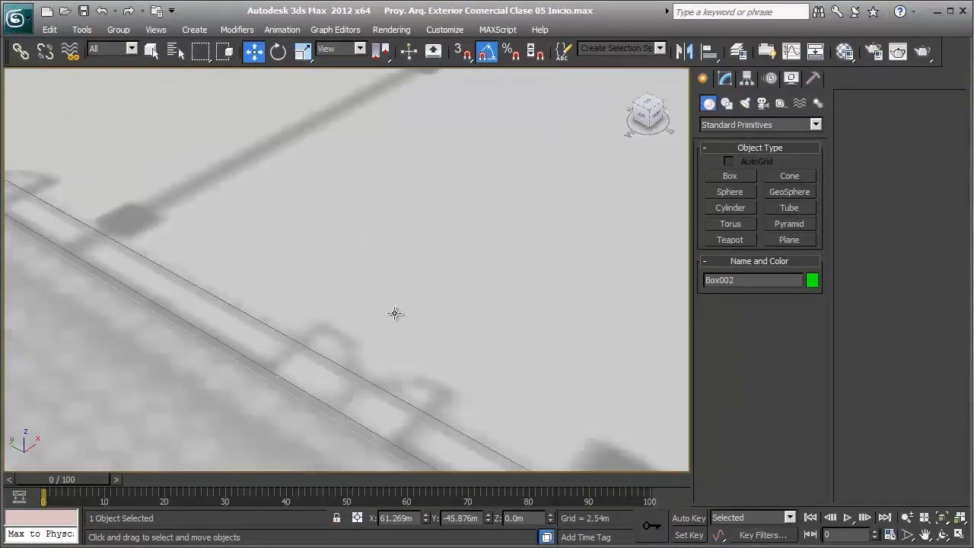
scroll(396, 311, "down", 5)
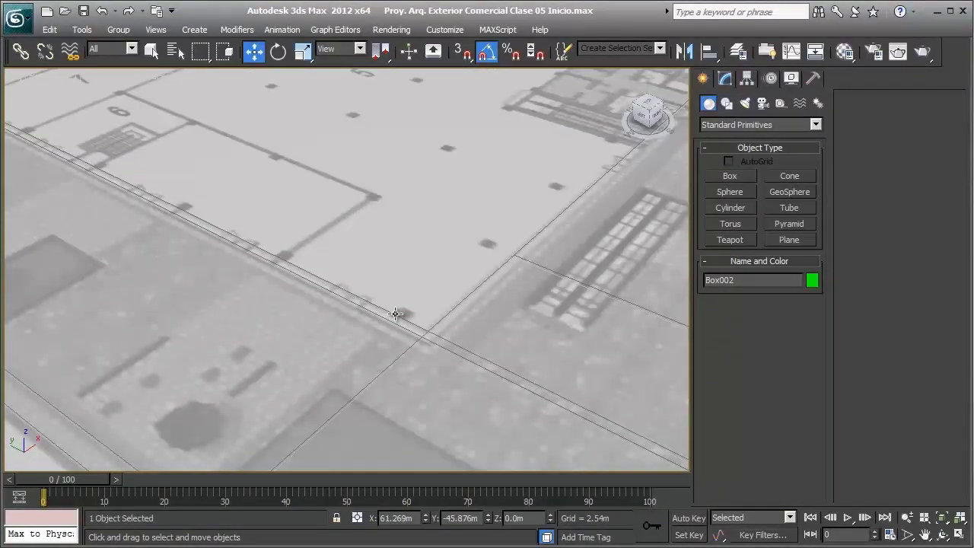
- Draw a Box005 standard primitive beside the storefront line on the floor plan
left_click(732, 175)
left_click_drag(408, 305, 445, 352)
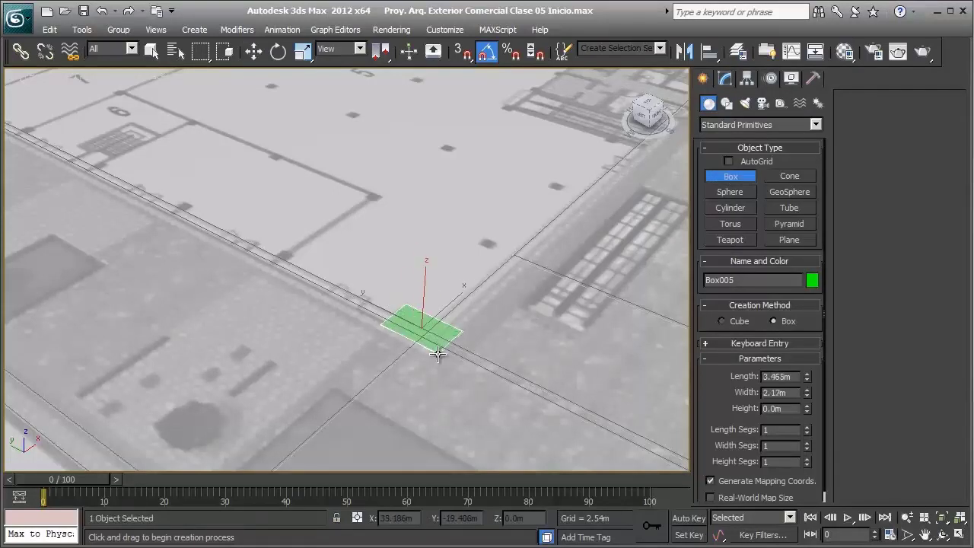
right_click(428, 244)
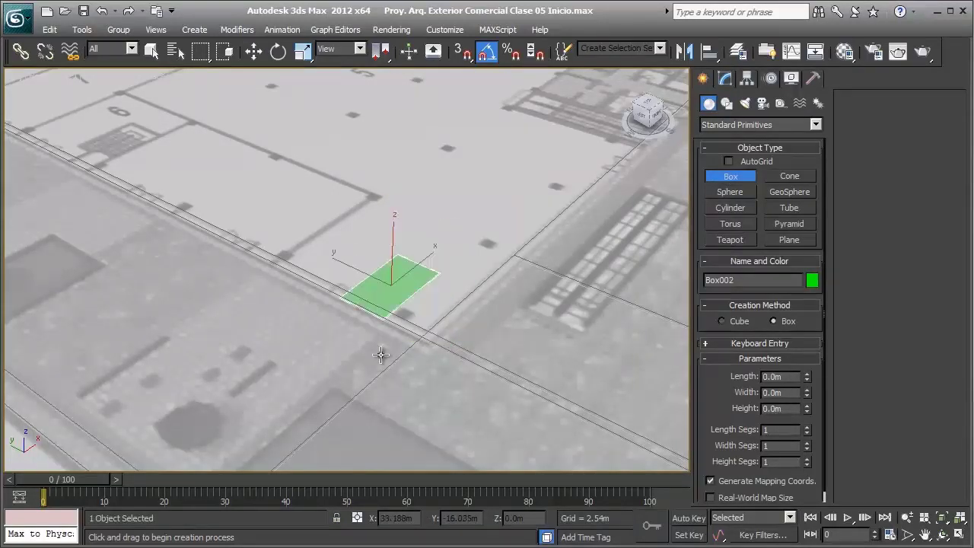
left_click_drag(428, 245, 411, 335)
left_click(429, 265)
right_click(432, 264)
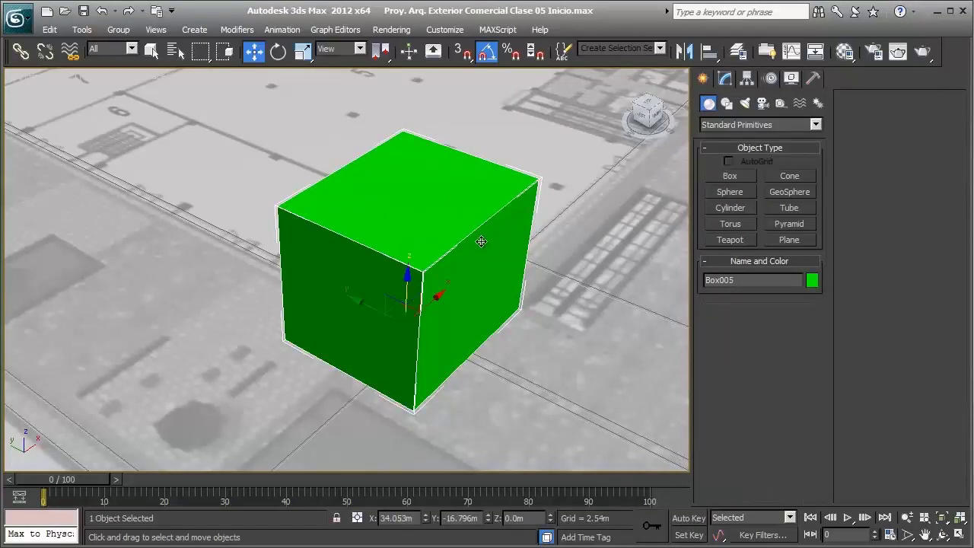
- Make Box005 see-through with Alt+X and orbit around to inspect it
mouse_move(481, 241)
middle_mouse_down("alt")
mouse_move(424, 183)
mouse_move(465, 226)
mouse_move(520, 228)
mouse_move(578, 217)
mouse_move(613, 180)
mouse_move(533, 269)
middle_mouse_up("alt")
key("alt+x")
key("alt+x")
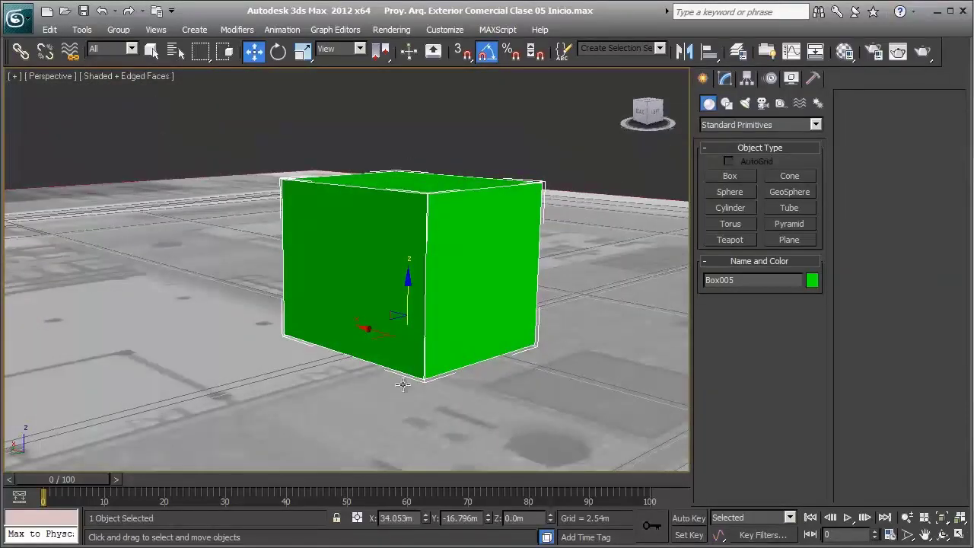
mouse_move(463, 320)
middle_mouse_down("alt")
mouse_move(342, 324)
mouse_move(322, 339)
middle_mouse_up("alt")
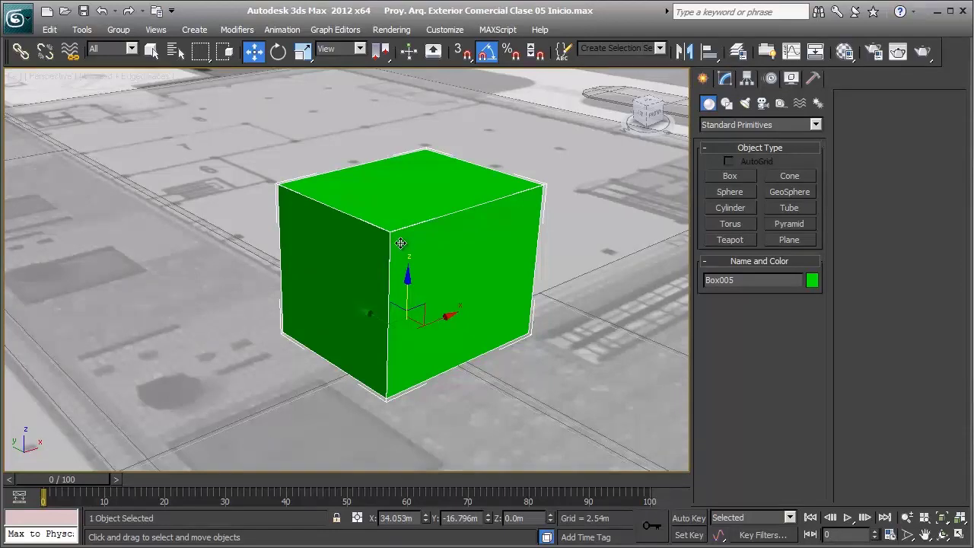
mouse_move(337, 263)
middle_mouse_down()
mouse_move(342, 244)
mouse_move(342, 256)
middle_mouse_up()
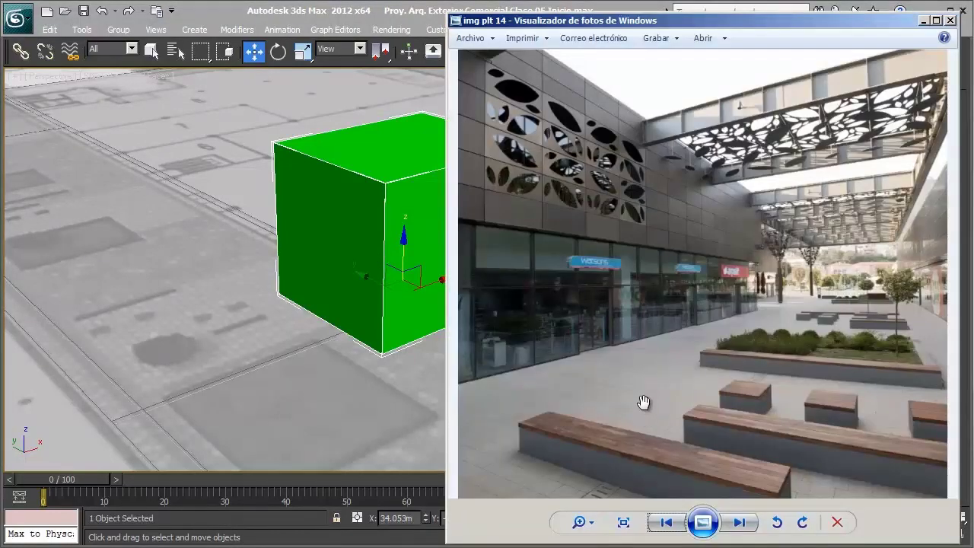
- Zoom in on the Watsons shopfront windows in img plt 14
scroll(537, 322, "up", 2)
scroll(532, 390, "up", 2)
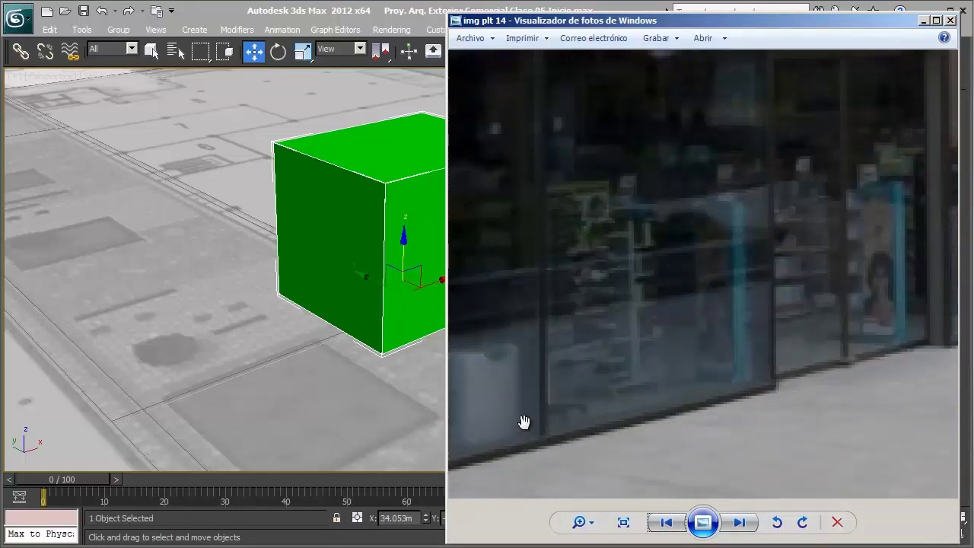
scroll(536, 423, "down", 2)
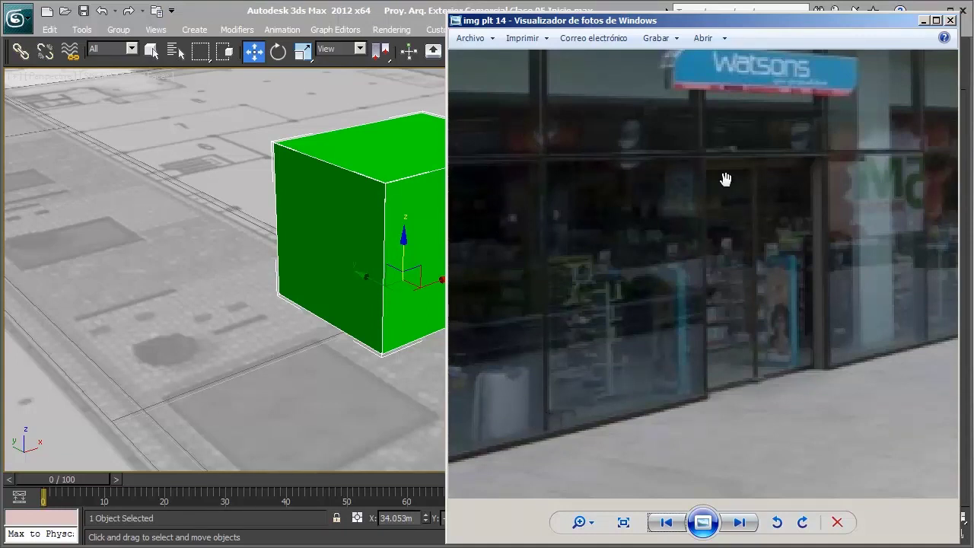
- Back in 3ds Max, set Box005's Width to 0.2m in its Parameters
left_click(919, 23)
middle_click_drag(579, 209, 695, 108, "alt")
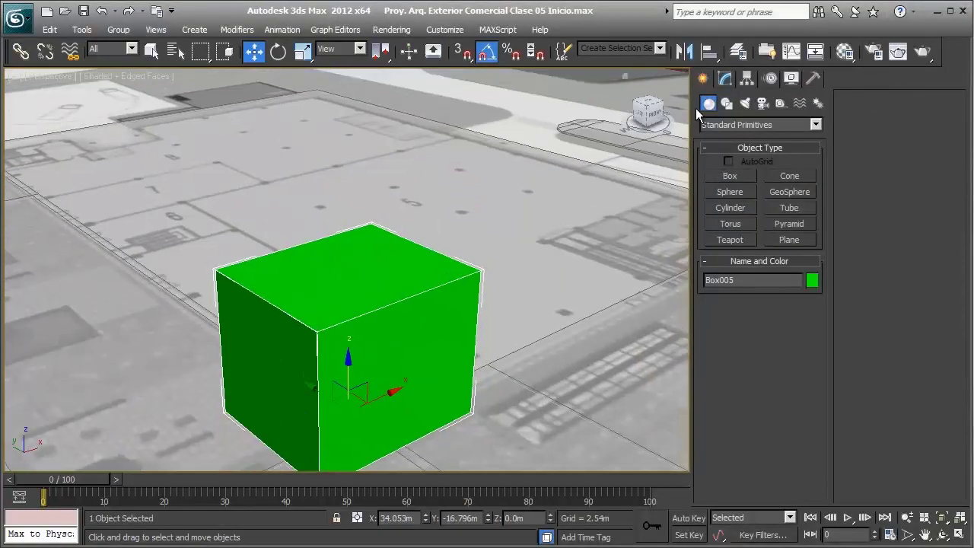
left_click(724, 78)
middle_click_drag(654, 228, 749, 314, "alt")
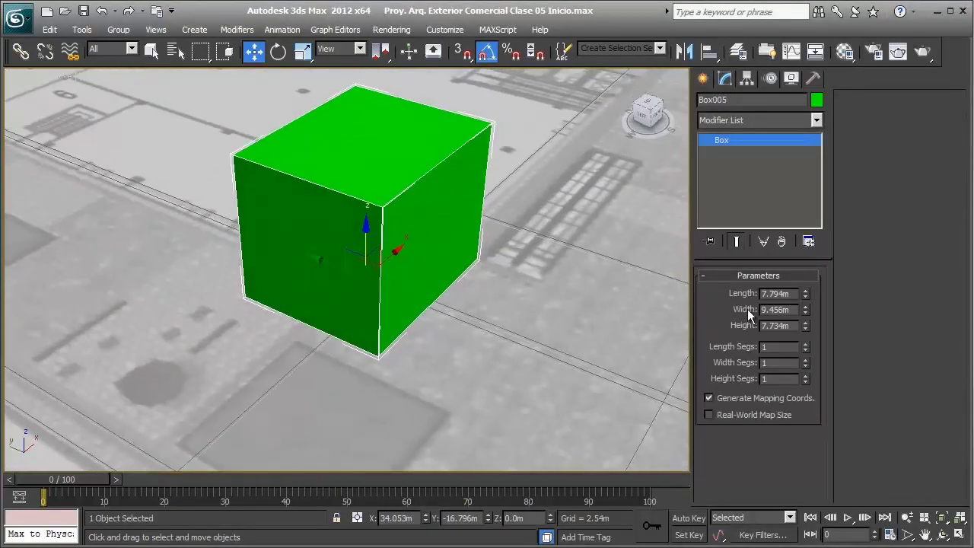
mouse_move(807, 309)
left_mouse_down()
mouse_move(809, 242)
mouse_move(808, 310)
left_mouse_up()
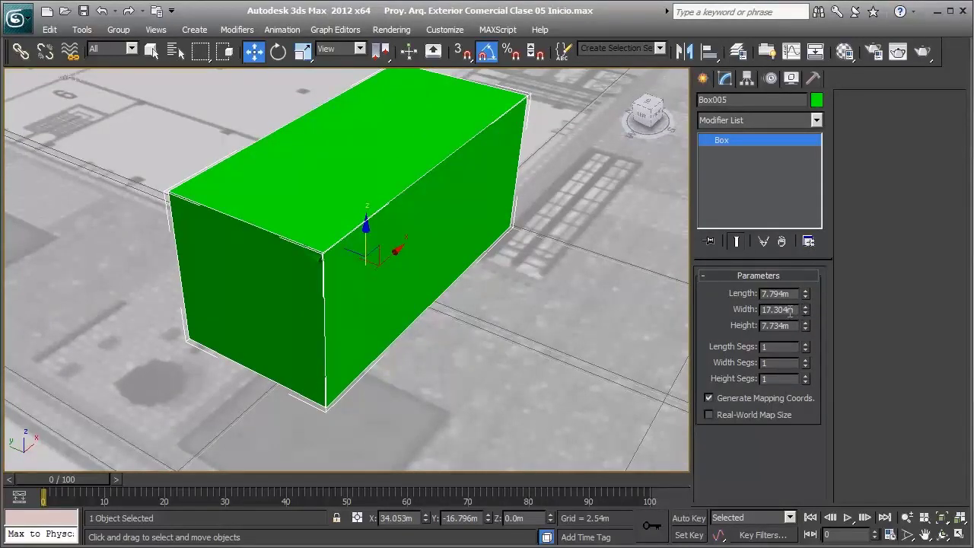
double_click(789, 310)
type("0.2")
key("Return")
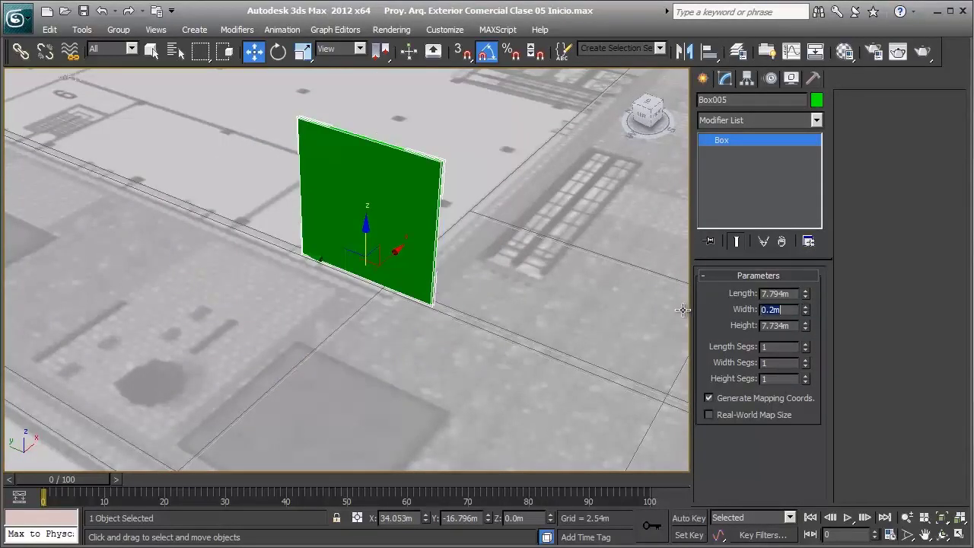
- Set Box005's Length to 0.05m
scroll(332, 352, "up", 5)
scroll(389, 348, "down", 5)
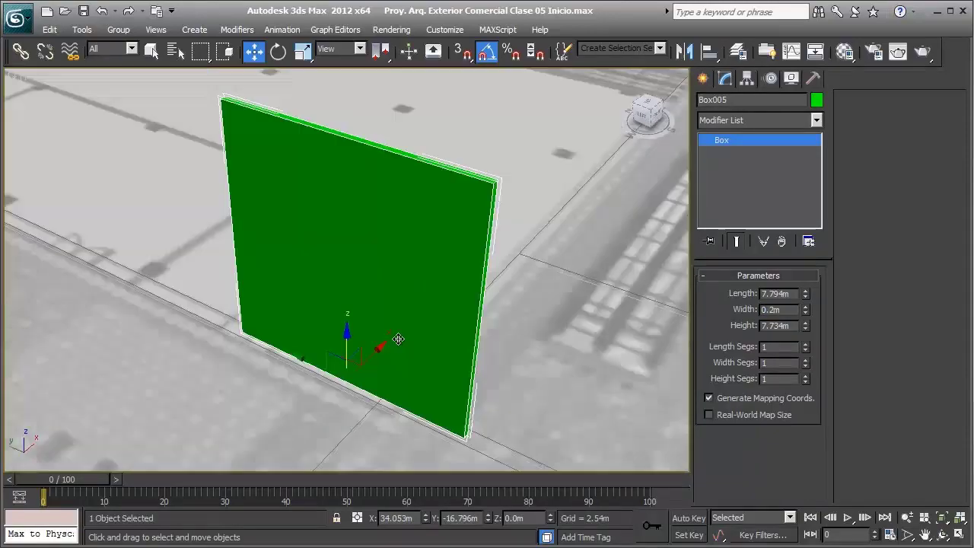
mouse_move(397, 337)
middle_mouse_down("alt")
mouse_move(314, 315)
mouse_move(411, 327)
middle_mouse_up("alt")
left_click_drag(805, 299, 810, 325)
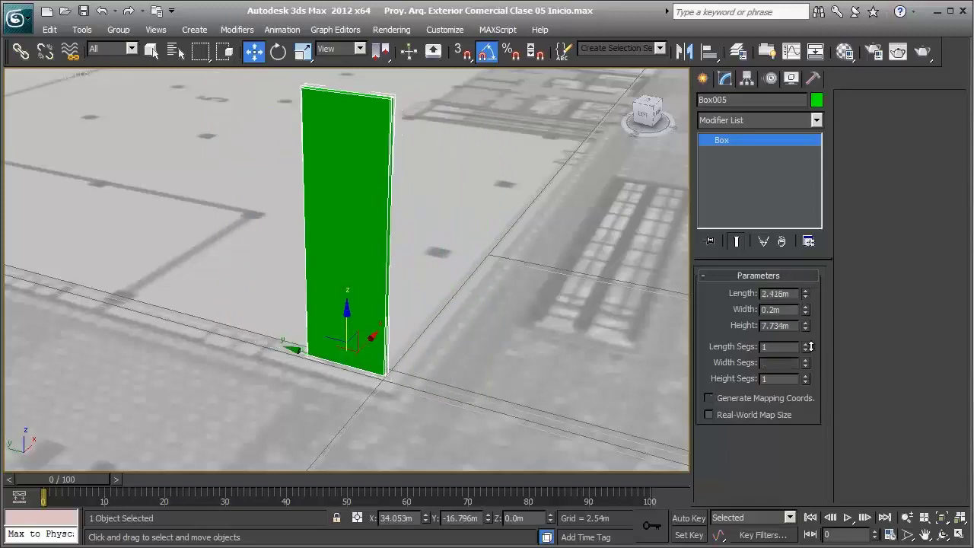
double_click(795, 294)
type(".05")
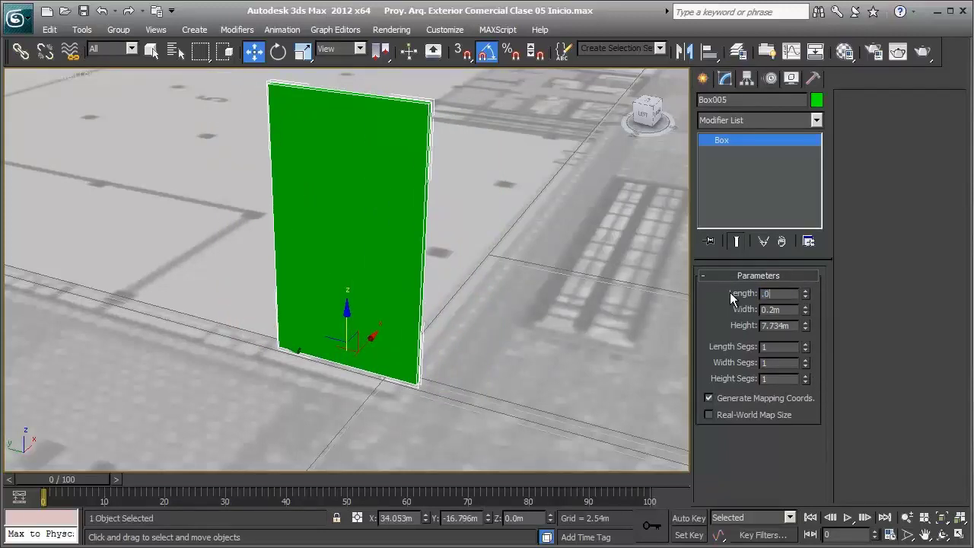
key("Return")
- Set Box005's Height to 2.1m, making a tall post
scroll(508, 312, "up", 3)
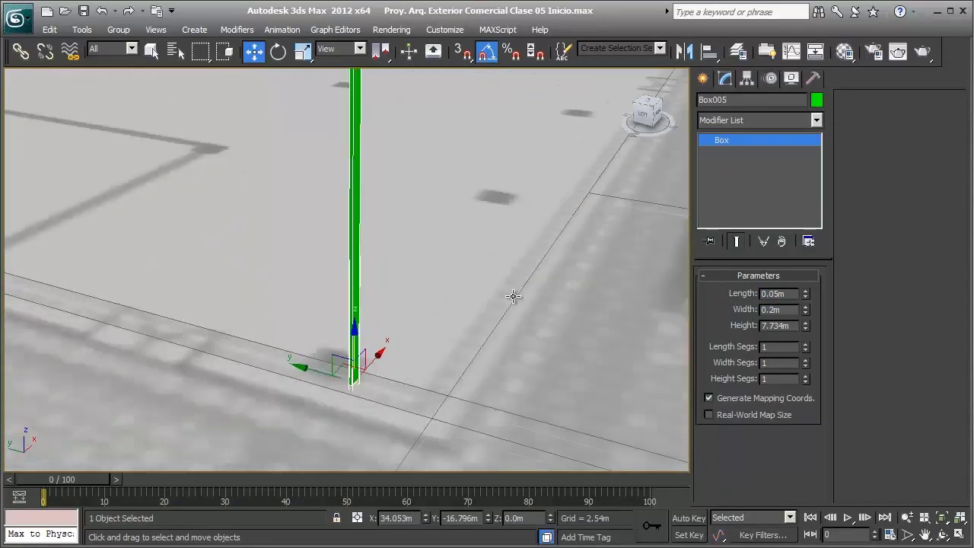
scroll(478, 309, "up", 2)
middle_click_drag(478, 310, 463, 293, "alt")
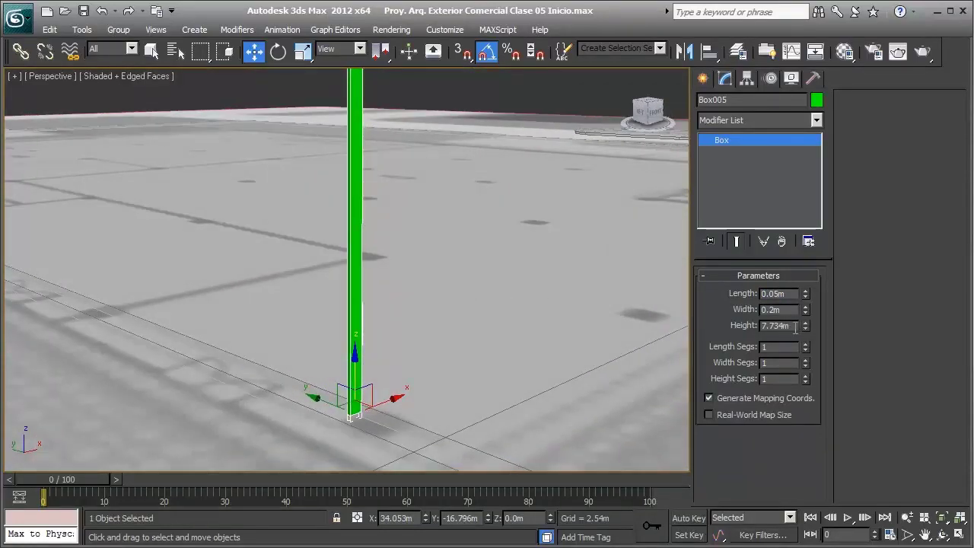
type("2.")
type("1m")
key("Return")
- Inspect the post from several angles, then reduce its Height to 0.05m
mouse_move(444, 337)
middle_mouse_down("alt")
mouse_move(465, 325)
mouse_move(365, 334)
middle_mouse_up("alt")
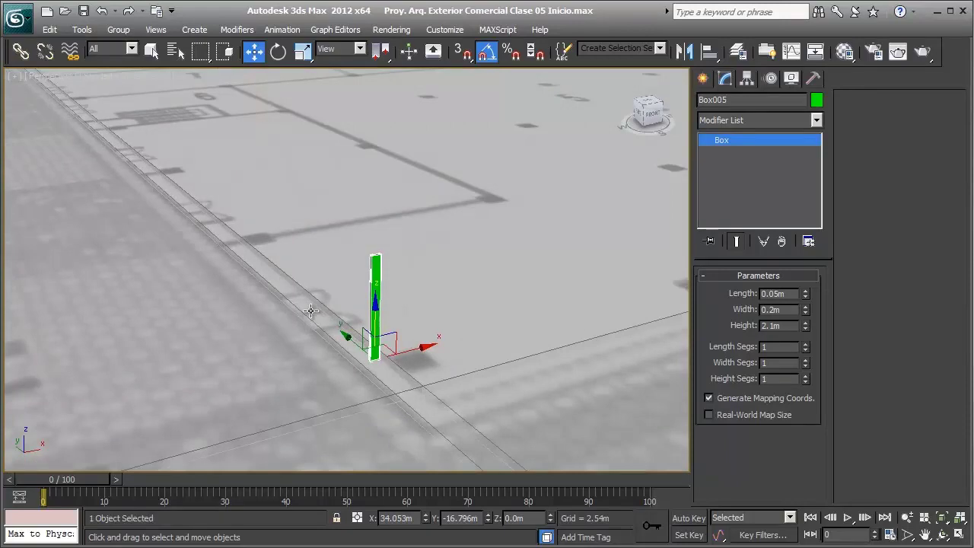
mouse_move(313, 313)
middle_mouse_down("alt")
mouse_move(388, 285)
mouse_move(205, 204)
middle_mouse_up("alt")
scroll(388, 285, "up", 1)
scroll(383, 261, "down", 3)
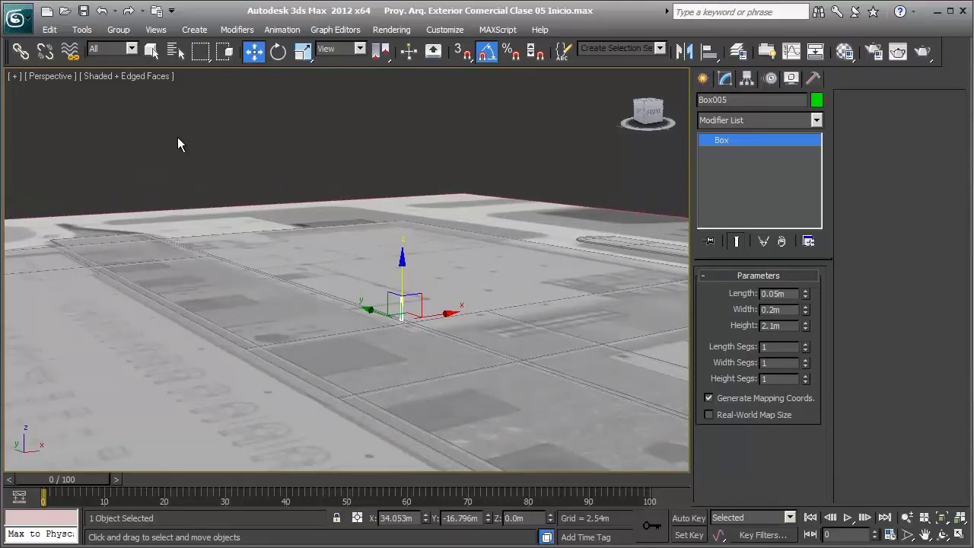
scroll(259, 207, "up", 2)
scroll(305, 211, "down", 1)
scroll(342, 228, "up", 2)
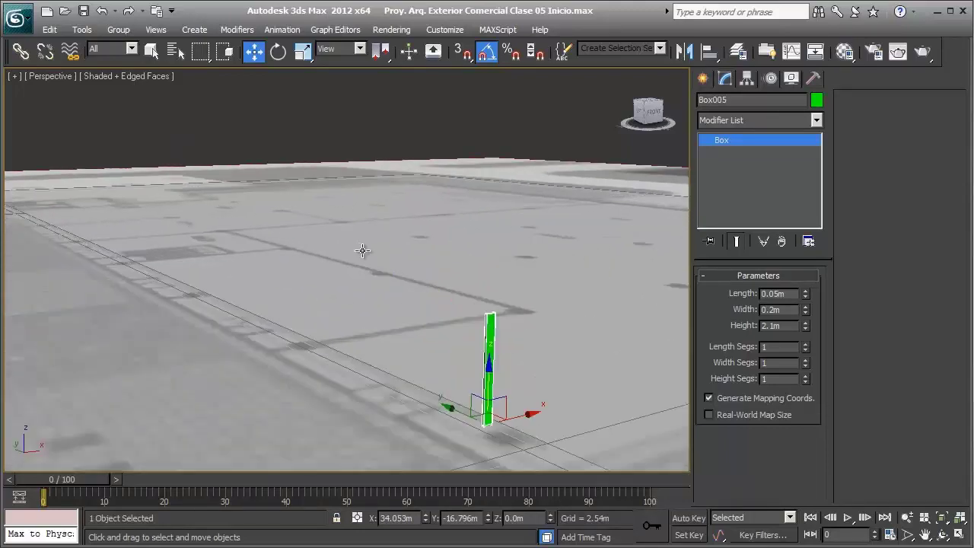
scroll(429, 266, "up", 1)
scroll(448, 321, "up", 1)
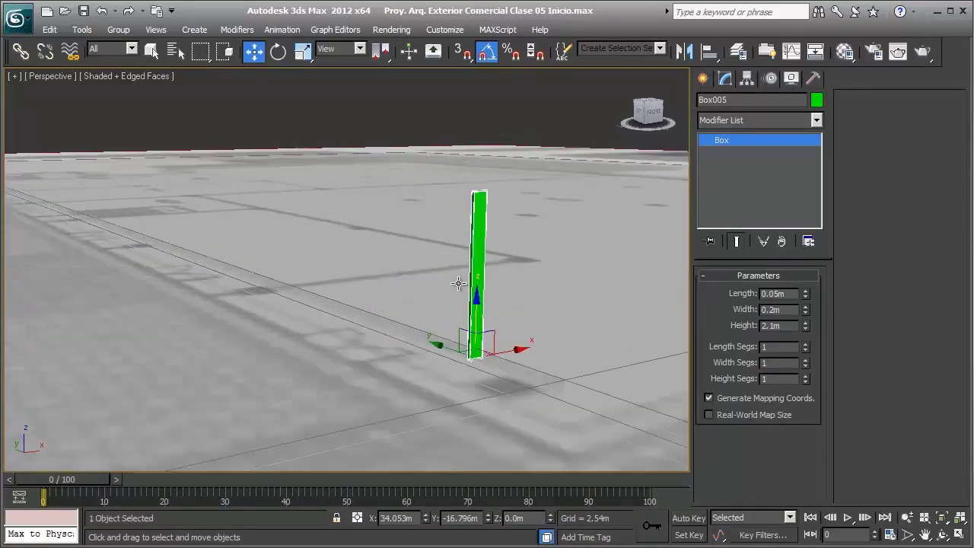
scroll(443, 296, "up", 1)
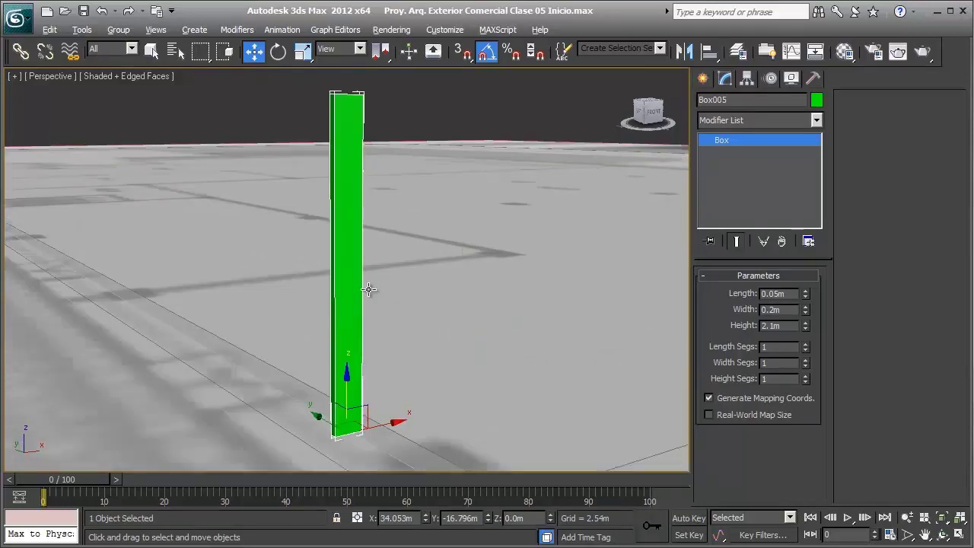
scroll(370, 290, "up", 1)
scroll(441, 290, "up", 1)
scroll(391, 291, "up", 1)
middle_click_drag(408, 299, 402, 310, "alt")
mouse_move(371, 246)
middle_mouse_down("alt")
mouse_move(375, 274)
mouse_move(360, 238)
middle_mouse_up("alt")
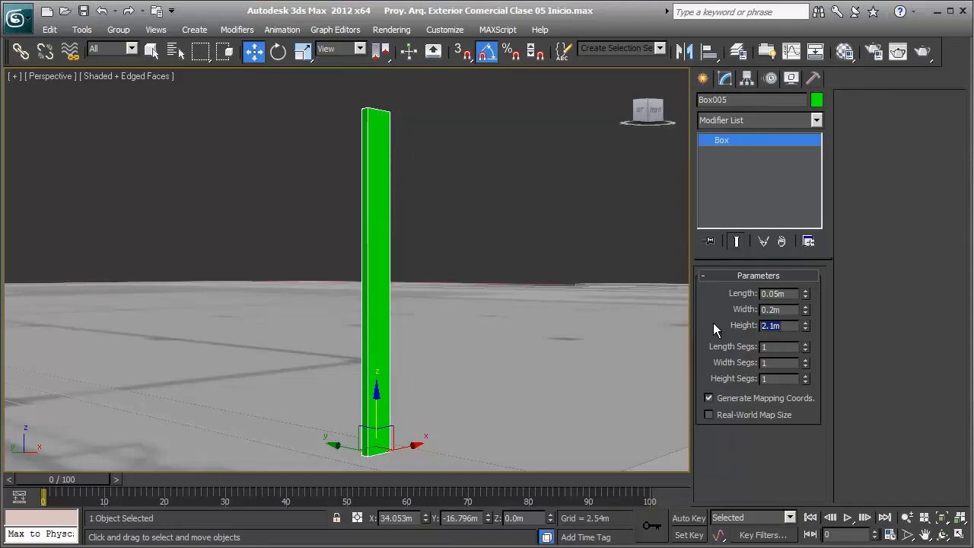
type("0.05")
key("Return")
- Frame the small green block with Z and orbit to a higher angle
scroll(464, 226, "down", 2)
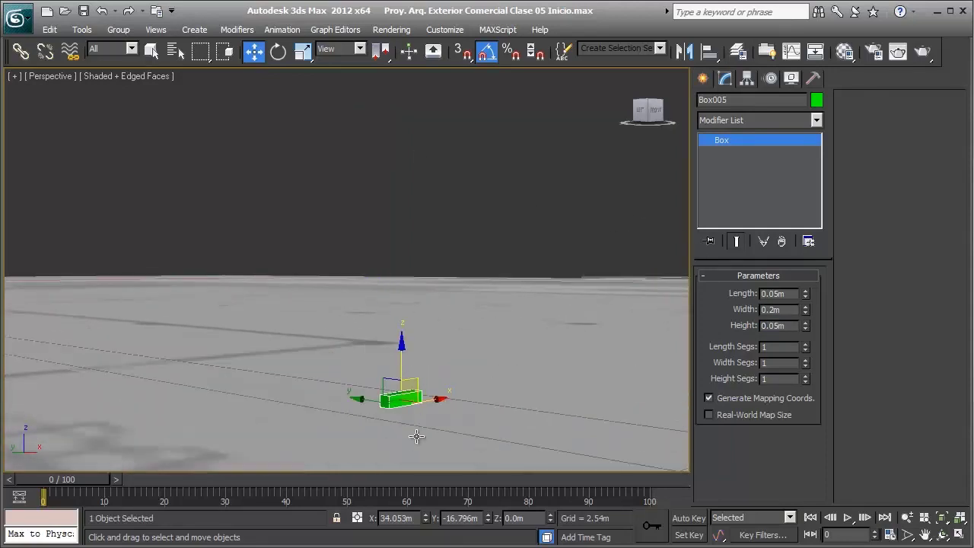
key("z")
mouse_move(445, 404)
middle_mouse_down("alt")
mouse_move(417, 387)
mouse_move(470, 382)
middle_mouse_up("alt")
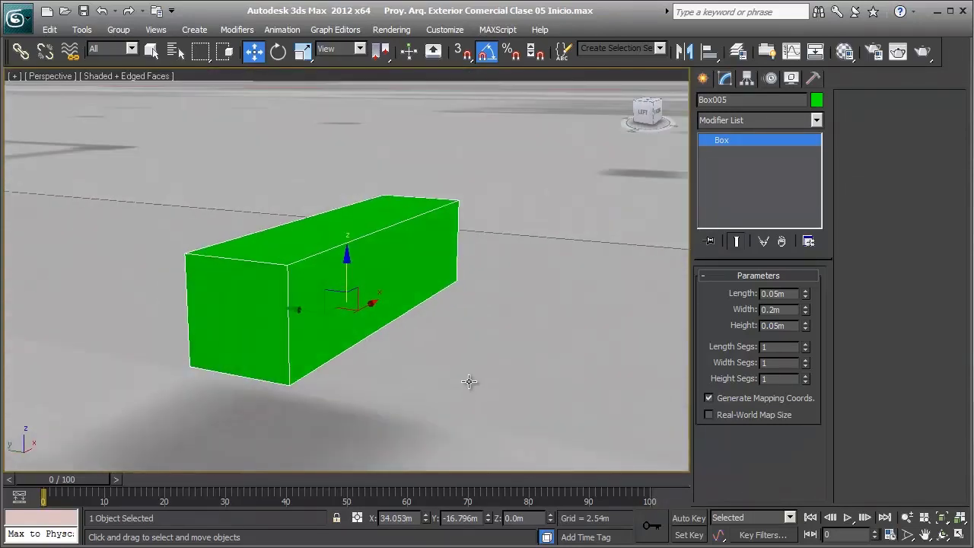
scroll(359, 266, "down", 2)
scroll(372, 242, "down", 3)
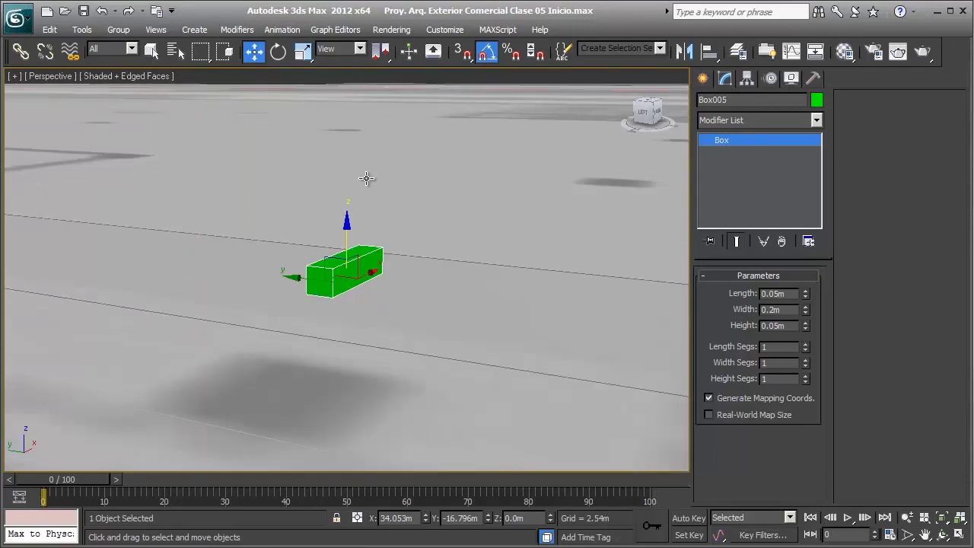
scroll(373, 222, "up", 5)
scroll(439, 221, "down", 3)
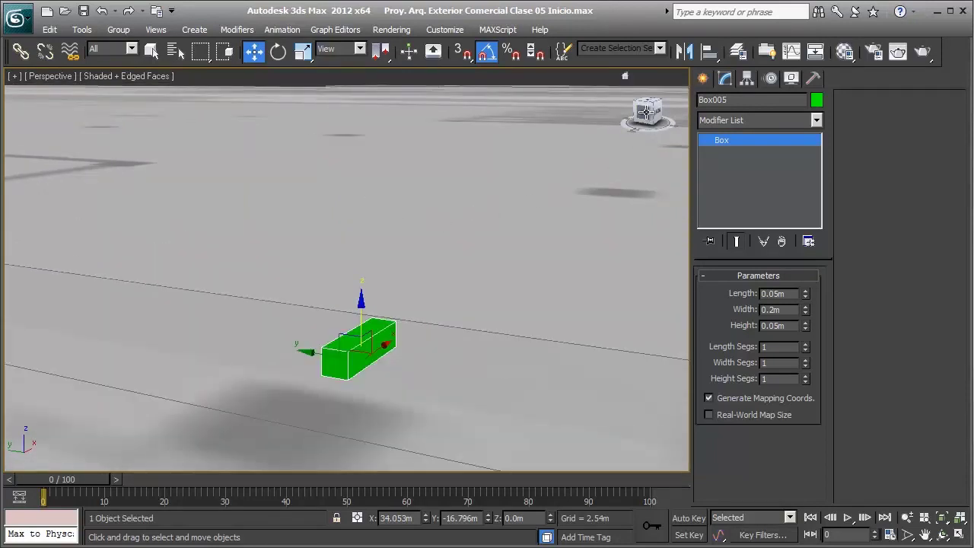
- Convert Box005 to Editable Poly, select its top polygon and test moving it
left_click(702, 79)
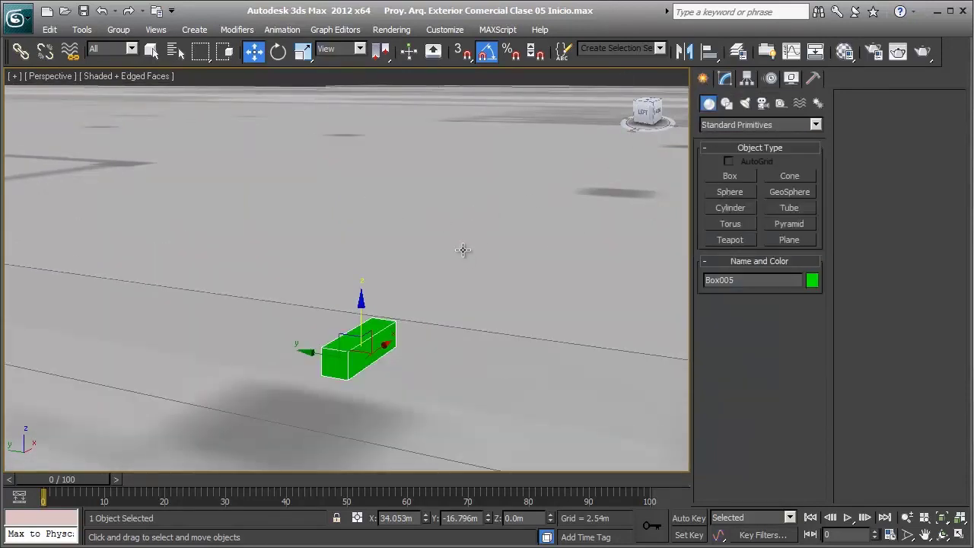
left_click(725, 79)
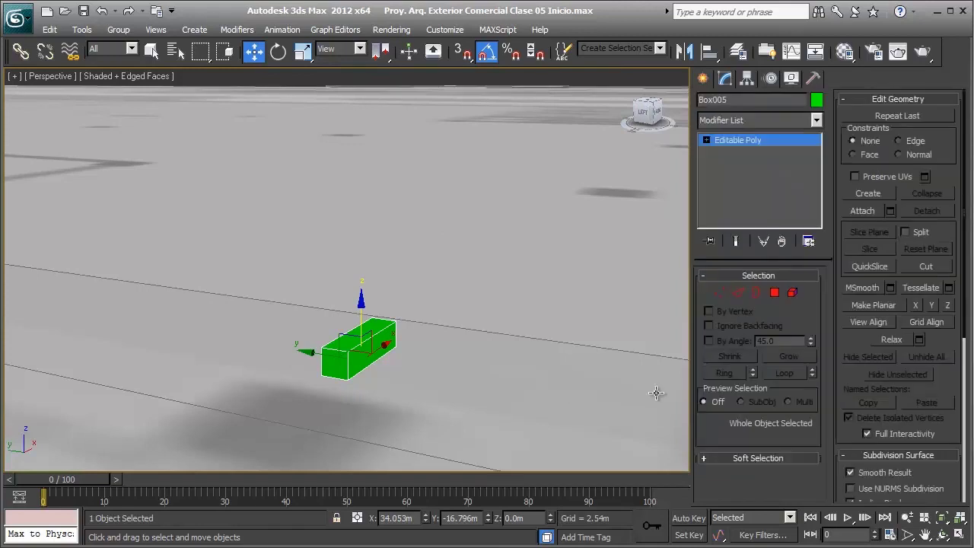
left_click(774, 292)
left_click(354, 332)
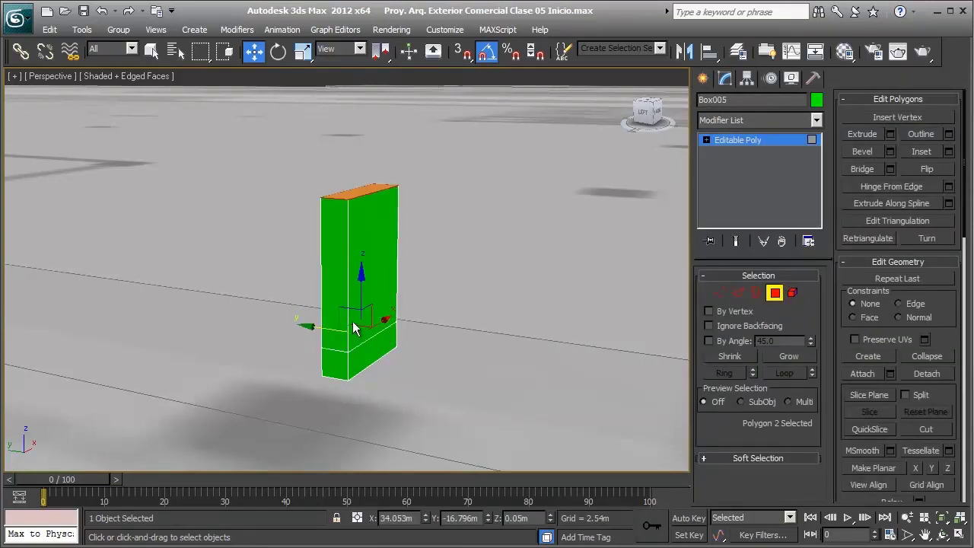
mouse_move(352, 321)
middle_mouse_down("alt")
mouse_move(390, 306)
mouse_move(347, 232)
middle_mouse_up("alt")
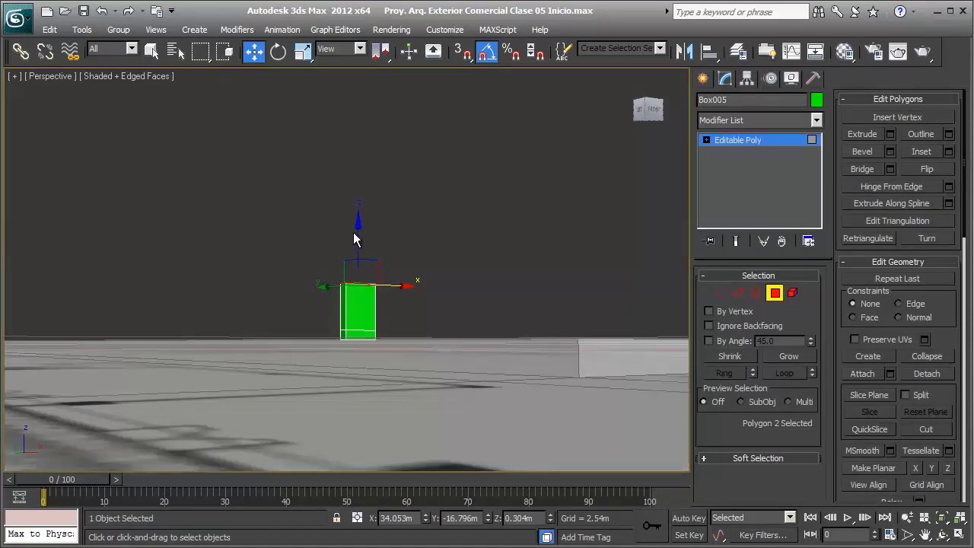
left_click_drag(354, 240, 361, 187)
- Select the four top vertices and set their Z height to 2.1m
left_click(719, 292)
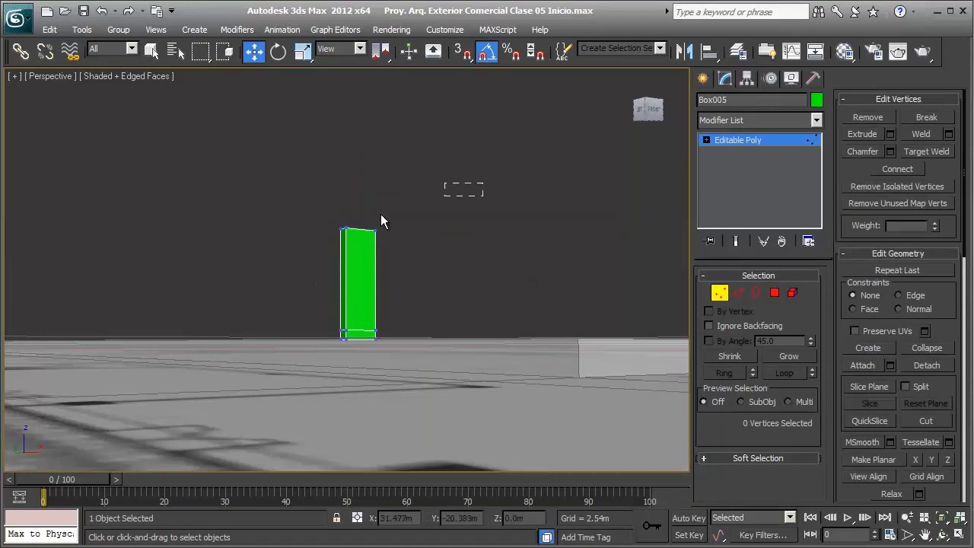
left_click_drag(381, 220, 241, 279)
mouse_move(241, 278)
middle_mouse_down("alt")
mouse_move(291, 279)
mouse_move(393, 333)
middle_mouse_up("alt")
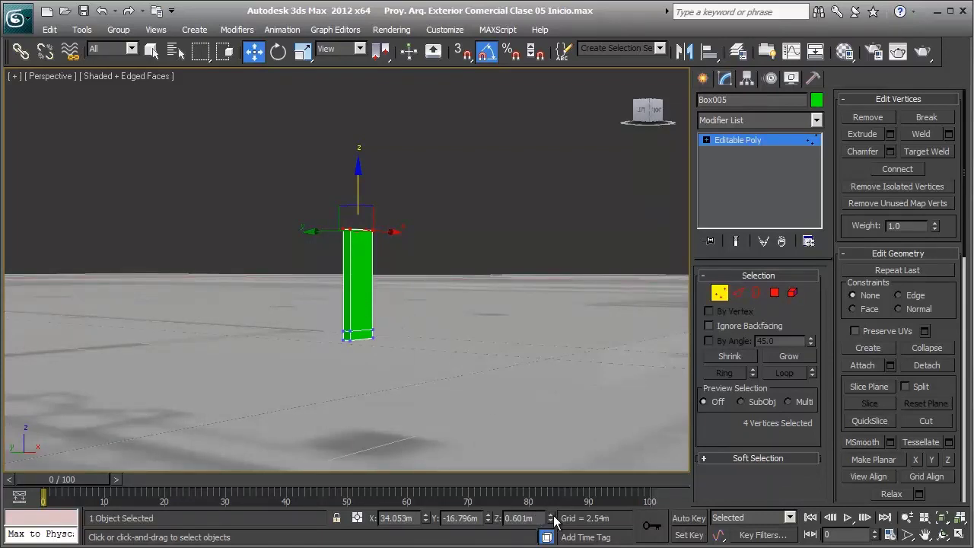
double_click(520, 518)
type("2.1")
key("Return")
- Orbit around the new 2.1m column and return to Polygon mode
middle_click_drag(347, 249, 374, 363, "alt")
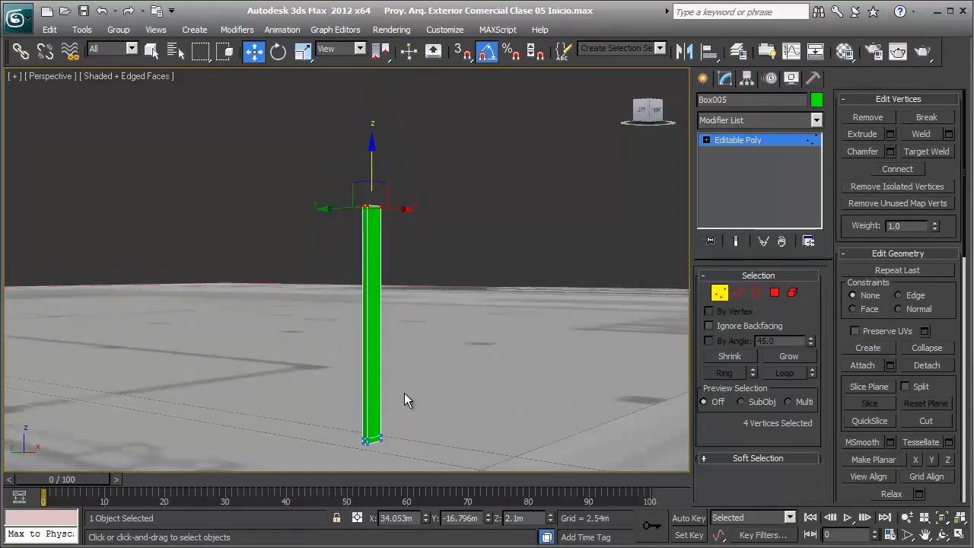
mouse_move(360, 371)
middle_mouse_down("alt")
mouse_move(391, 296)
mouse_move(376, 224)
middle_mouse_up("alt")
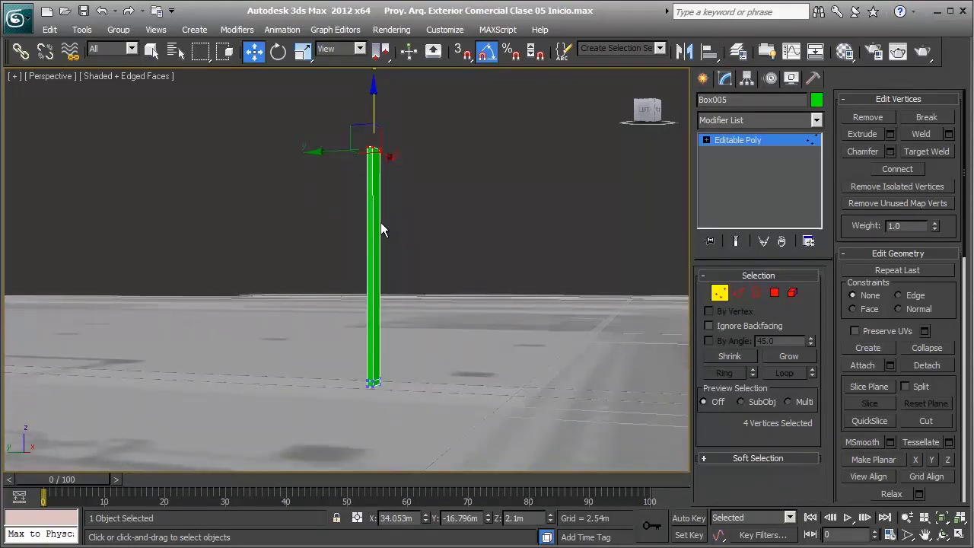
scroll(381, 222, "up", 2)
mouse_move(403, 260)
middle_mouse_down()
mouse_move(432, 254)
mouse_move(413, 244)
mouse_move(373, 260)
mouse_move(376, 239)
mouse_move(384, 273)
middle_mouse_up()
left_click_drag(383, 273, 437, 266)
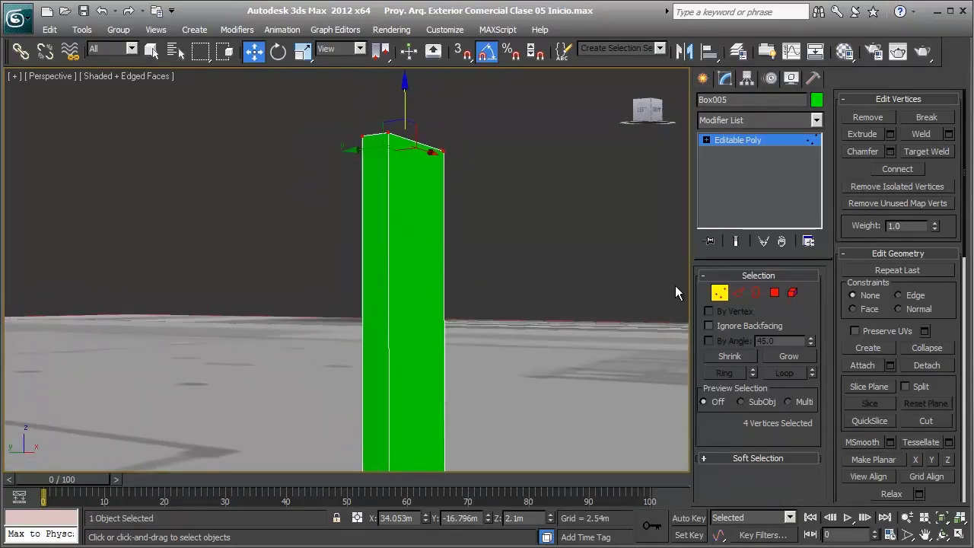
left_click(774, 293)
mouse_move(445, 222)
middle_mouse_down("alt")
mouse_move(446, 256)
mouse_move(437, 216)
mouse_move(403, 208)
mouse_move(428, 206)
mouse_move(430, 232)
middle_mouse_up("alt")
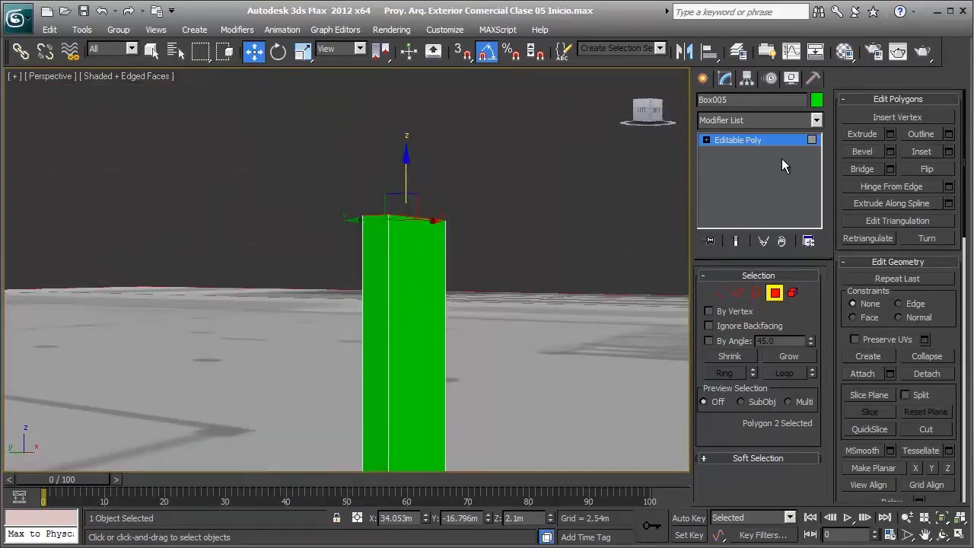
- Undo a trial extrusion of the post's top face, then reselect that top face from above
left_click(891, 134)
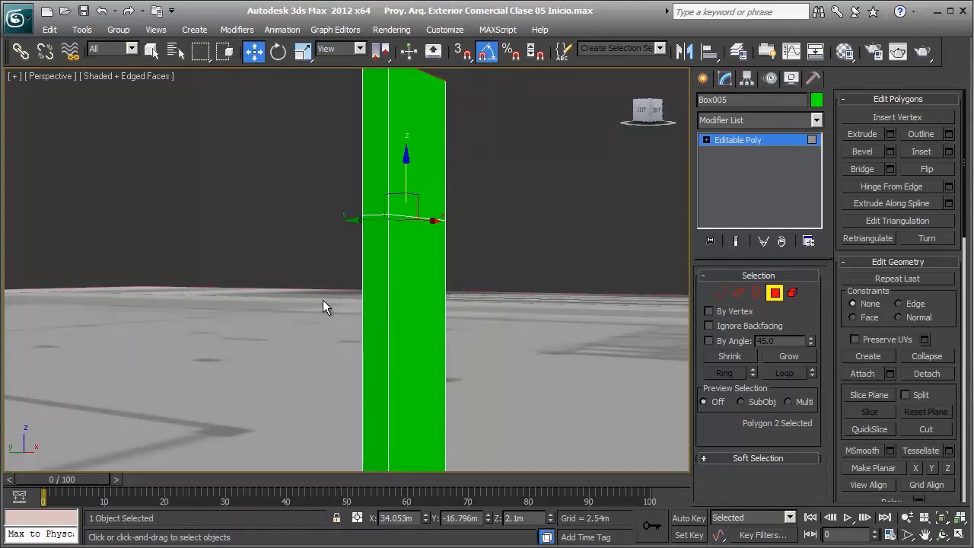
key("ctrl+z")
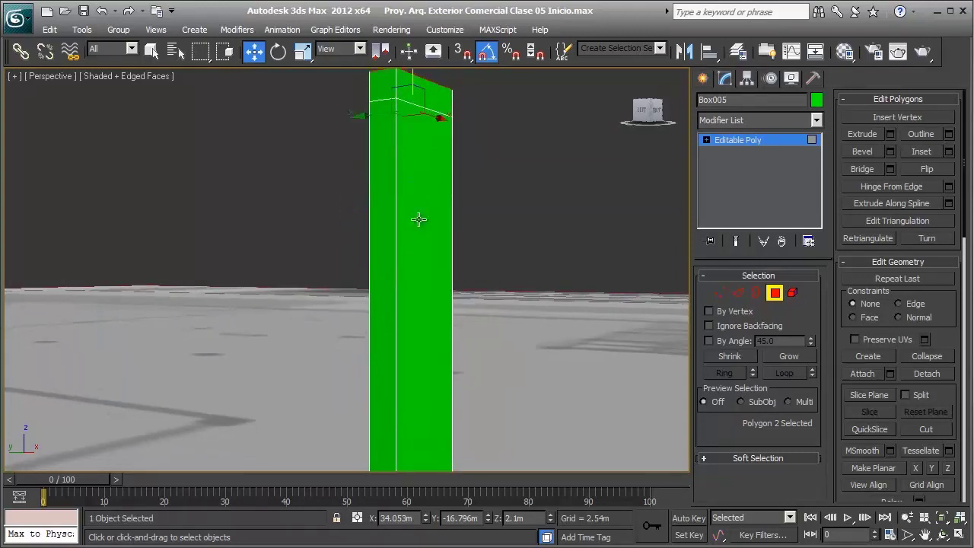
scroll(418, 277, "down", 5)
mouse_move(361, 334)
middle_mouse_down("alt")
mouse_move(376, 220)
mouse_move(404, 254)
mouse_move(492, 256)
mouse_move(337, 256)
mouse_move(340, 200)
middle_mouse_up("alt")
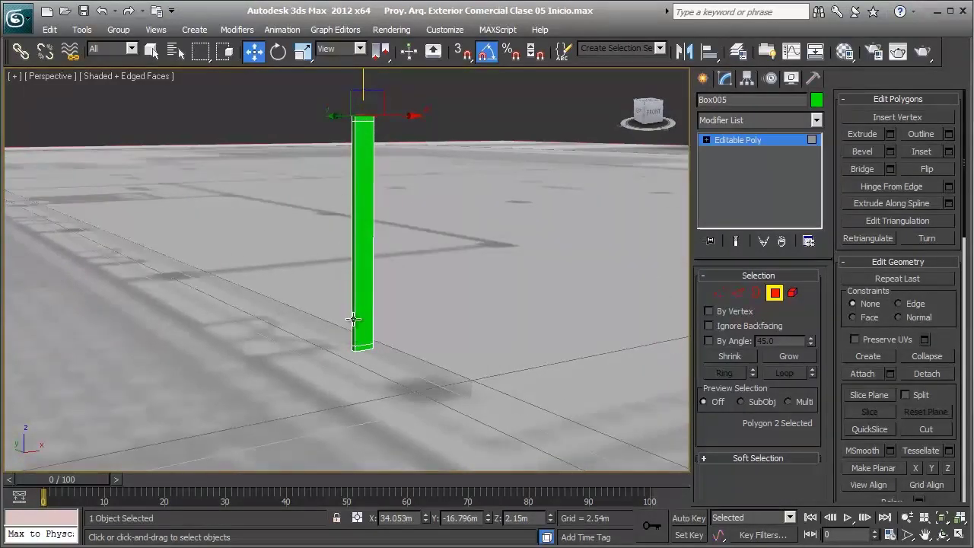
mouse_move(398, 256)
middle_mouse_down("alt")
mouse_move(367, 256)
mouse_move(294, 291)
mouse_move(321, 317)
mouse_move(407, 176)
middle_mouse_up("alt")
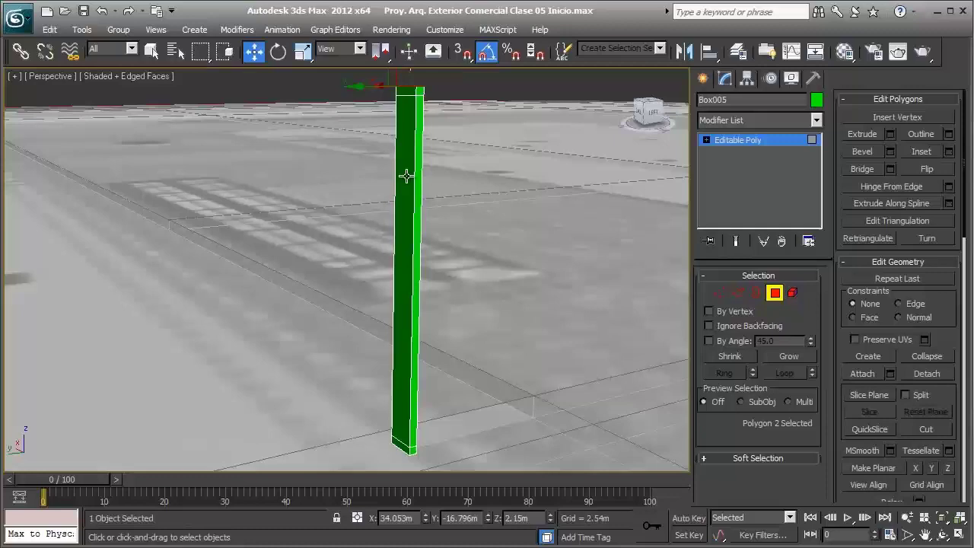
left_click(407, 91)
left_click(403, 451, "ctrl")
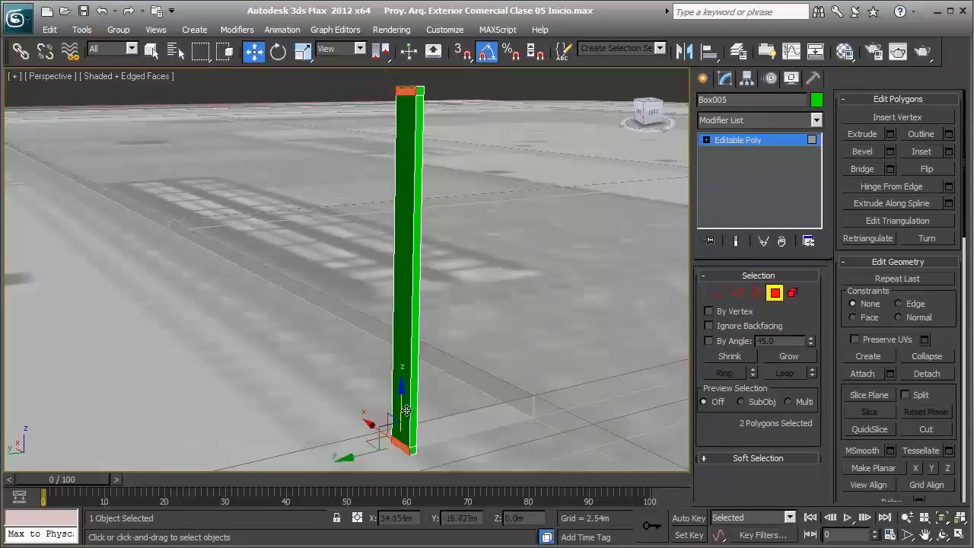
mouse_move(403, 450)
middle_mouse_down("alt")
mouse_move(451, 292)
mouse_move(550, 259)
middle_mouse_up("alt")
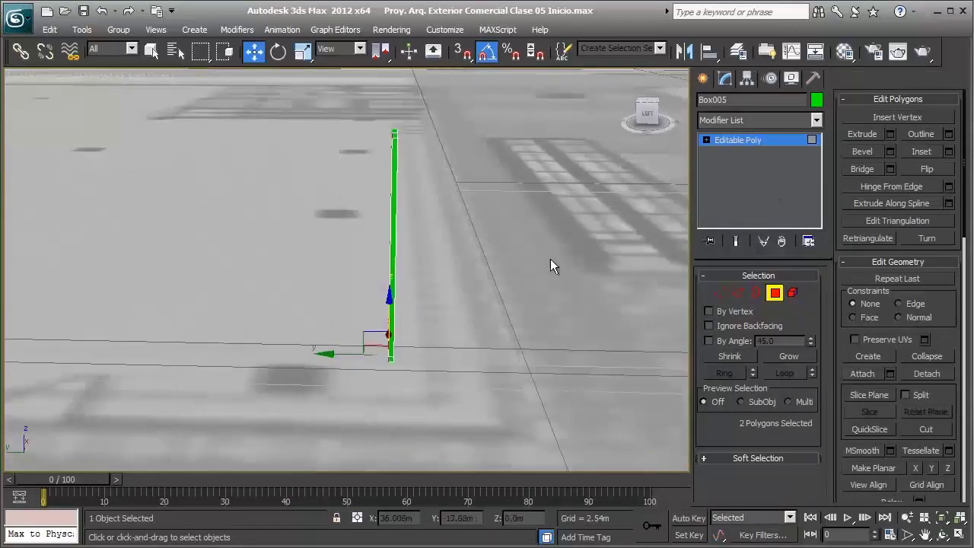
left_click(890, 134)
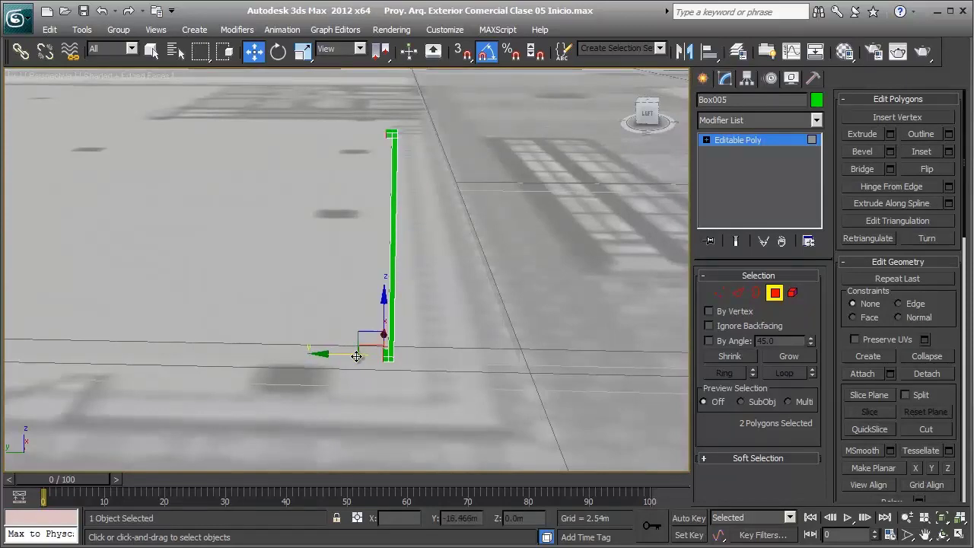
left_click_drag(359, 353, 123, 351)
middle_click_drag(293, 324, 93, 287, "alt")
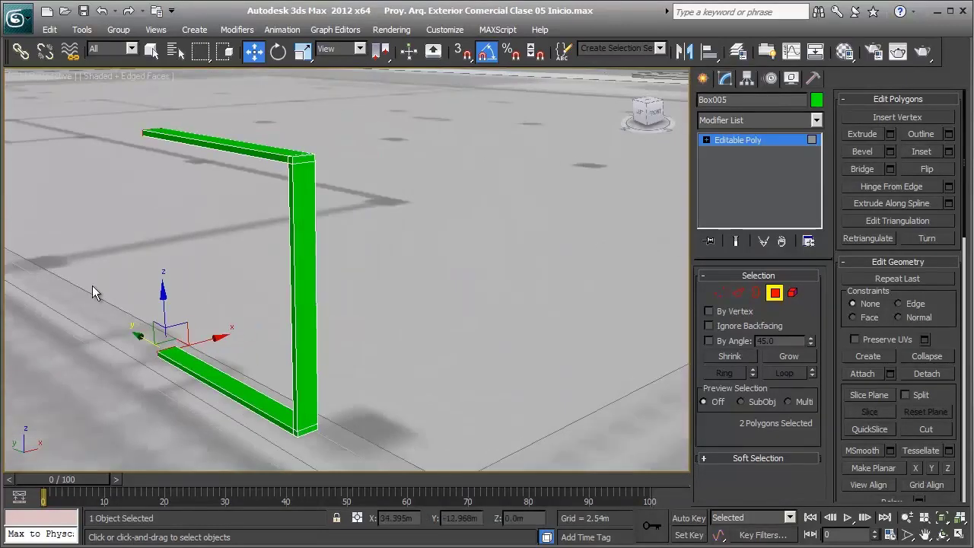
middle_click_drag(136, 245, 340, 268)
scroll(340, 268, "down", 4)
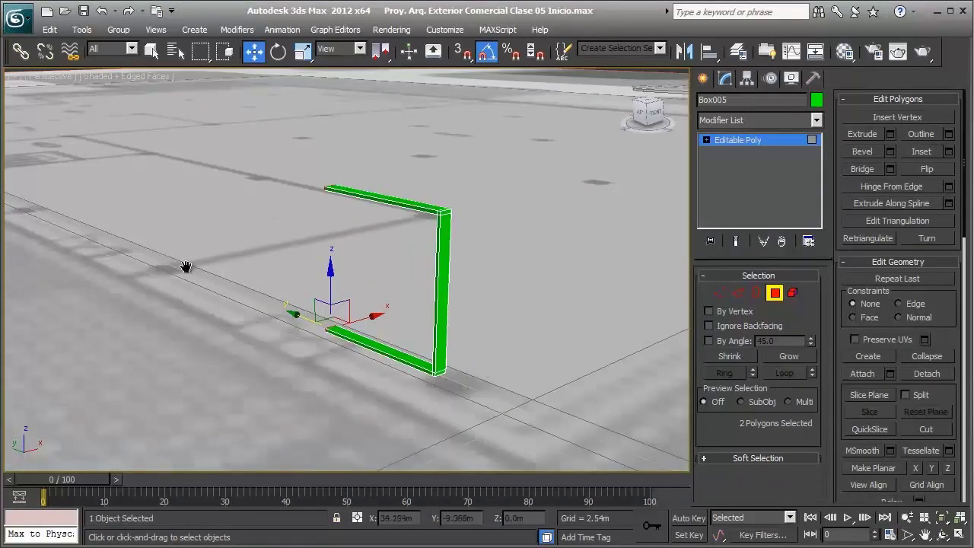
middle_click_drag(186, 266, 334, 261)
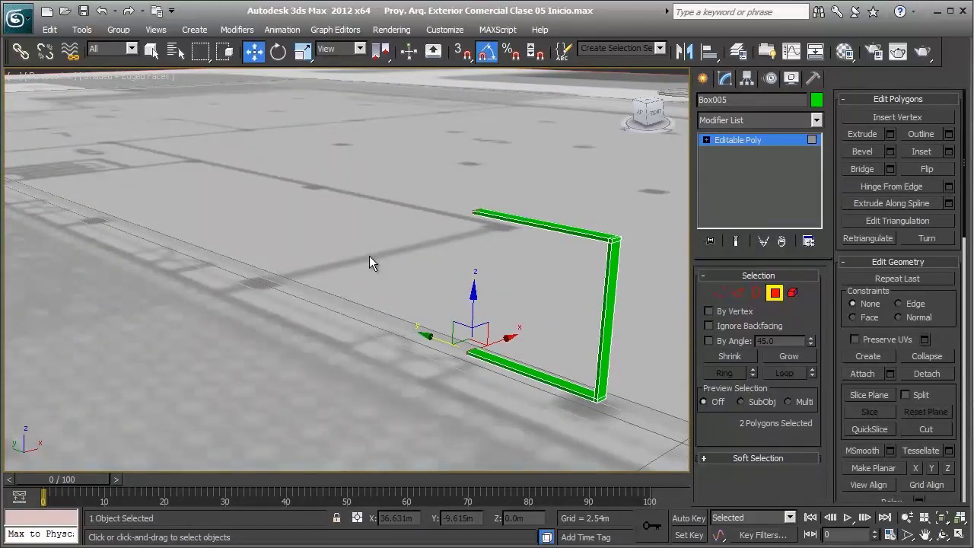
mouse_move(369, 256)
middle_mouse_down("alt")
mouse_move(457, 242)
mouse_move(383, 290)
middle_mouse_up("alt")
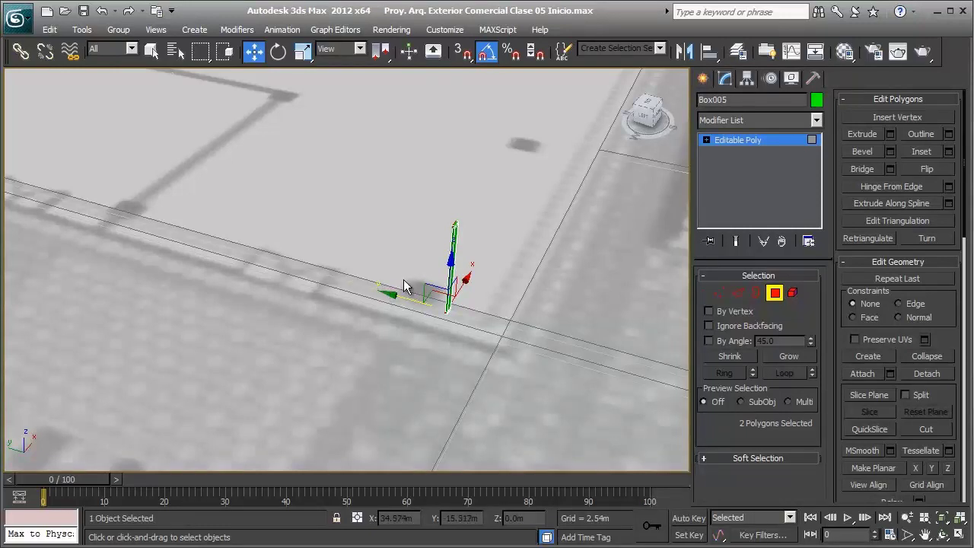
middle_click_drag(403, 285, 360, 263, "alt")
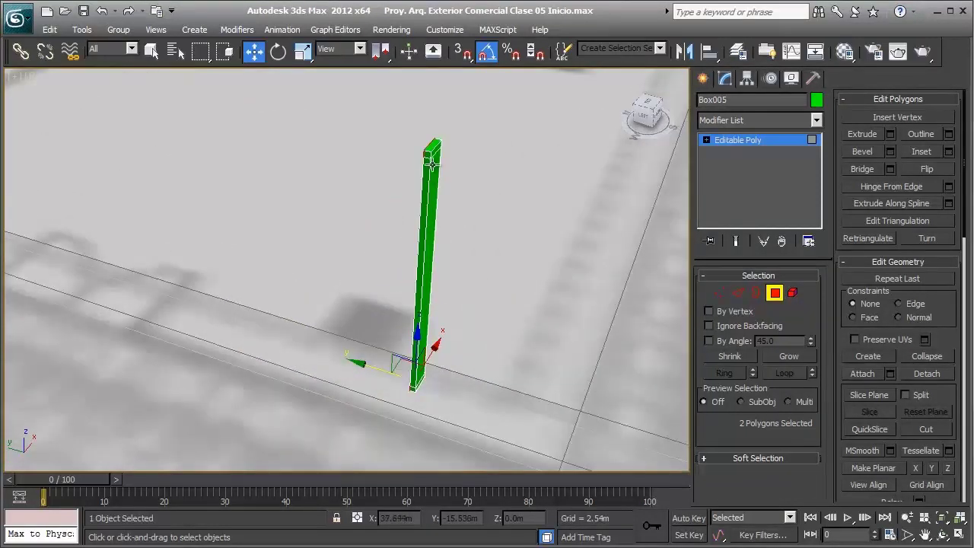
left_click(432, 148)
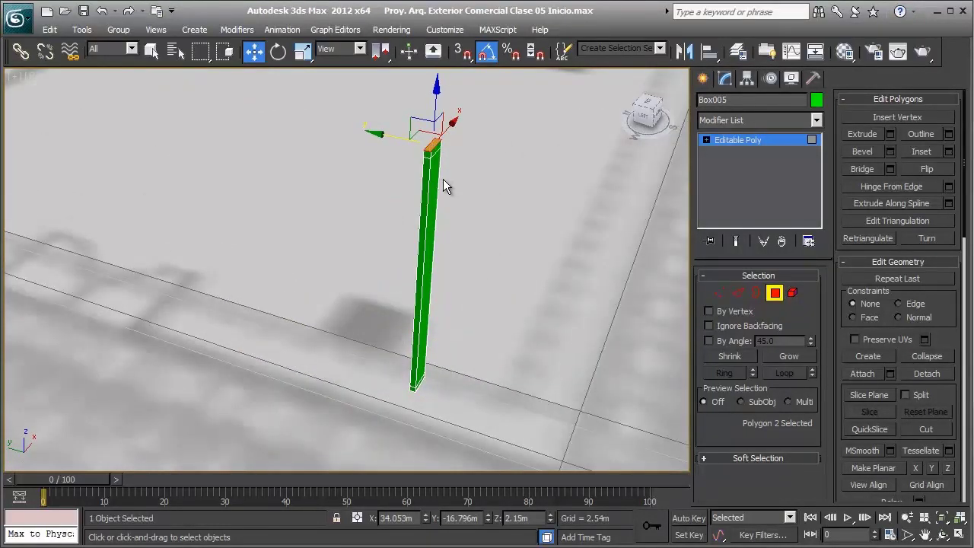
key("ctrl+z")
mouse_move(470, 186)
middle_mouse_down("alt")
mouse_move(395, 156)
mouse_move(393, 144)
middle_mouse_up("alt")
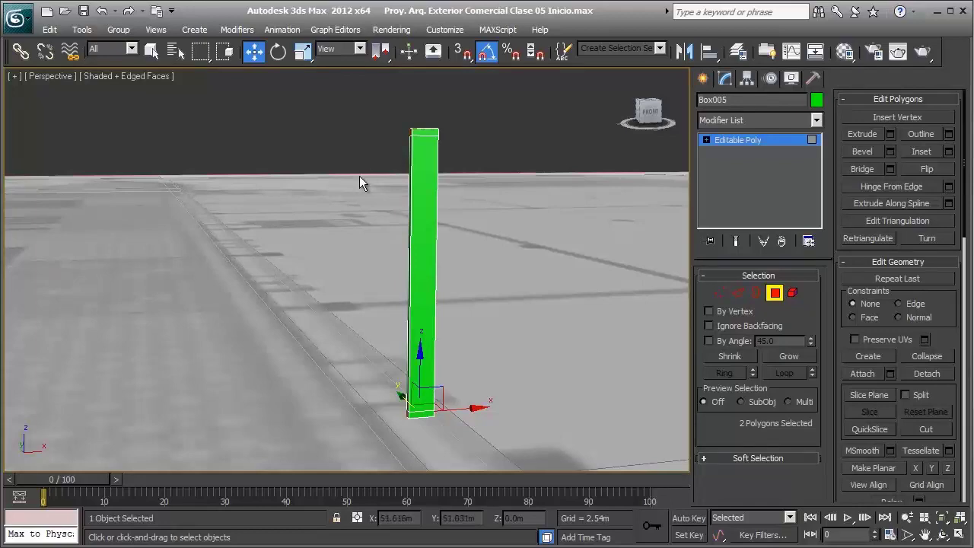
mouse_move(359, 175)
middle_mouse_down("alt")
mouse_move(404, 200)
mouse_move(403, 213)
middle_mouse_up("alt")
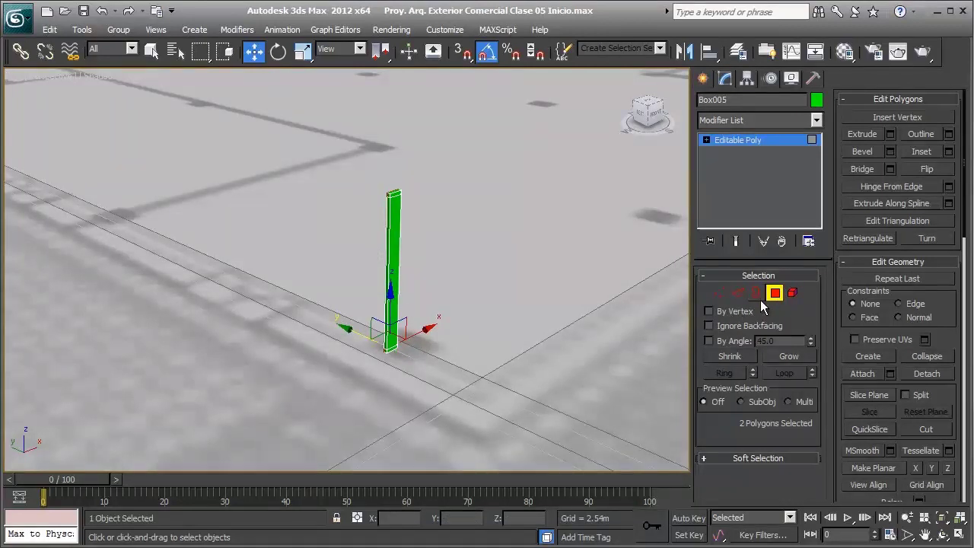
- Leave Polygon mode and, in Top view, move the post roughly toward the slab corner
left_click(773, 294)
key("t")
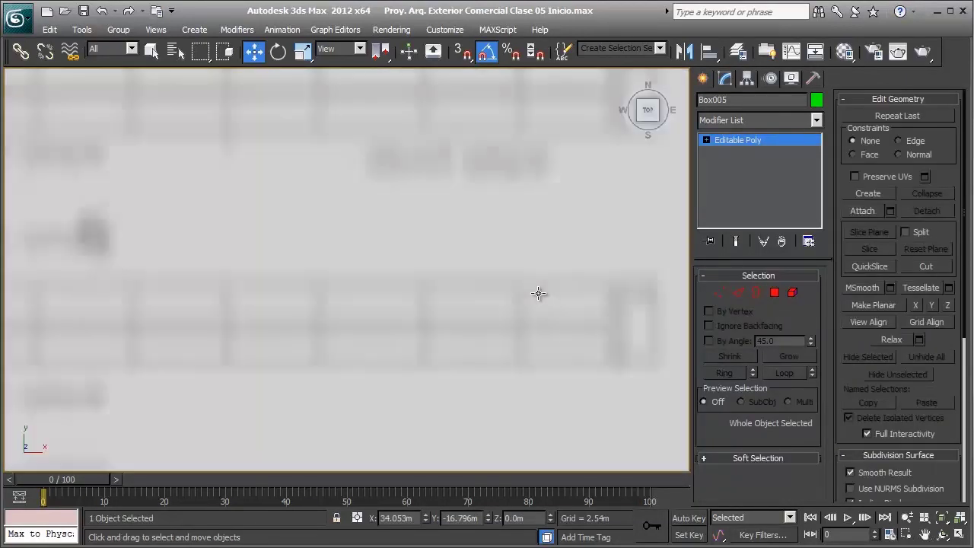
scroll(355, 267, "down", 3)
scroll(358, 269, "down", 4)
scroll(361, 270, "down", 2)
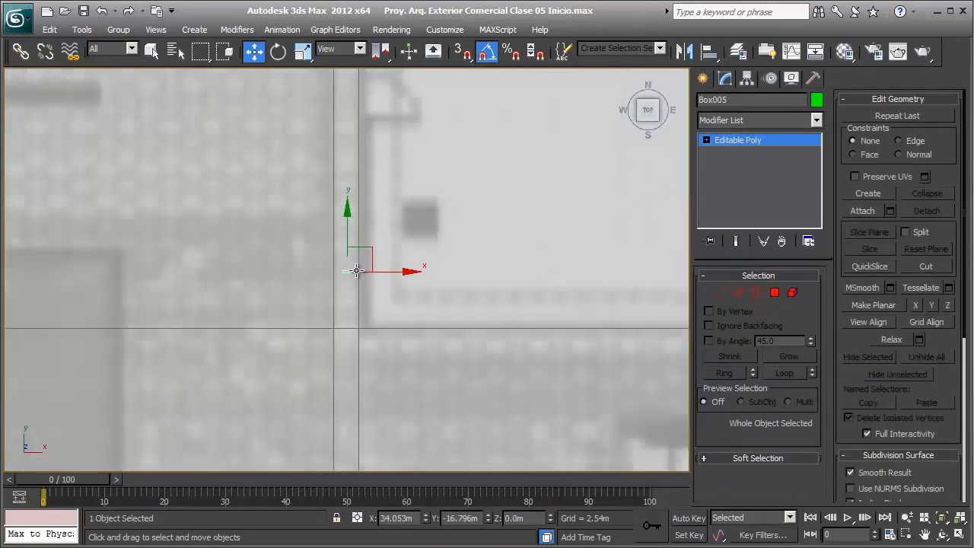
scroll(357, 271, "down", 1)
scroll(355, 271, "down", 2)
left_click_drag(376, 263, 406, 363)
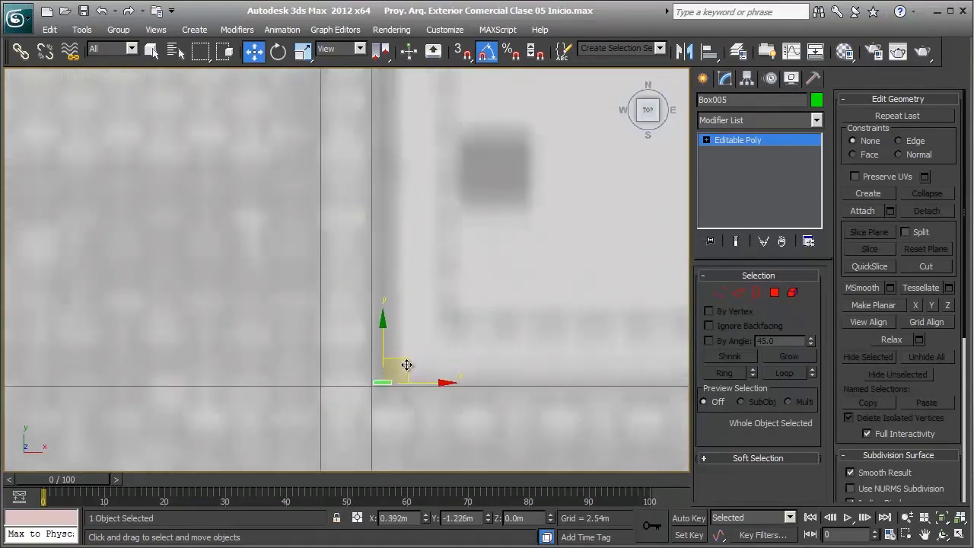
scroll(404, 346, "down", 5)
- Make slab Box004 see-through and snap post Box005 exactly onto its corner
left_click(411, 226)
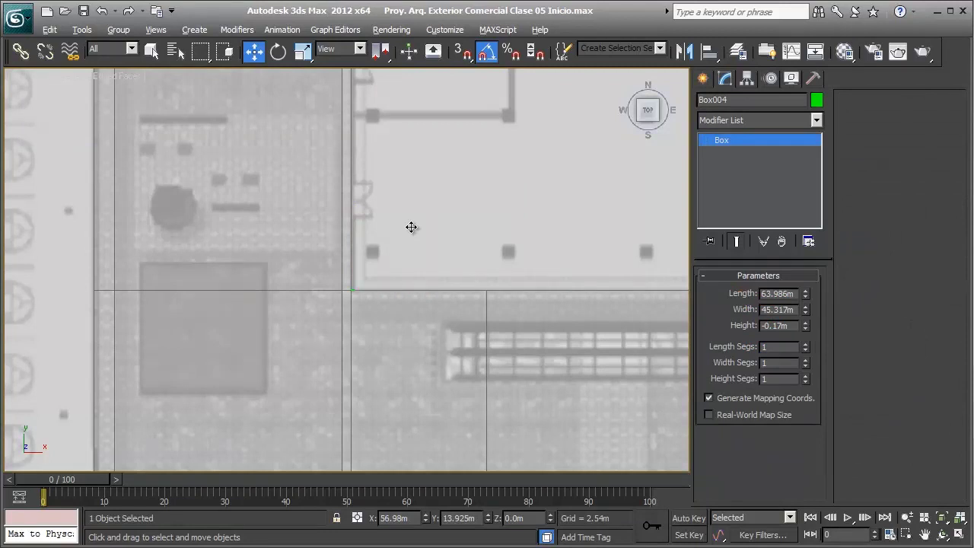
key("alt+x")
key("alt+x")
scroll(368, 289, "up", 6)
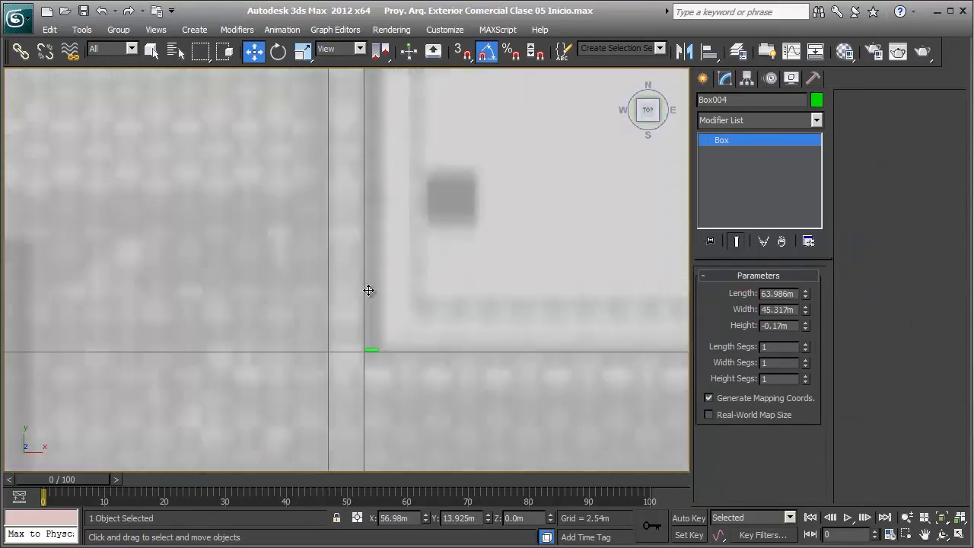
scroll(368, 289, "up", 2)
scroll(385, 235, "up", 3)
scroll(385, 235, "up", 1)
left_click(401, 223)
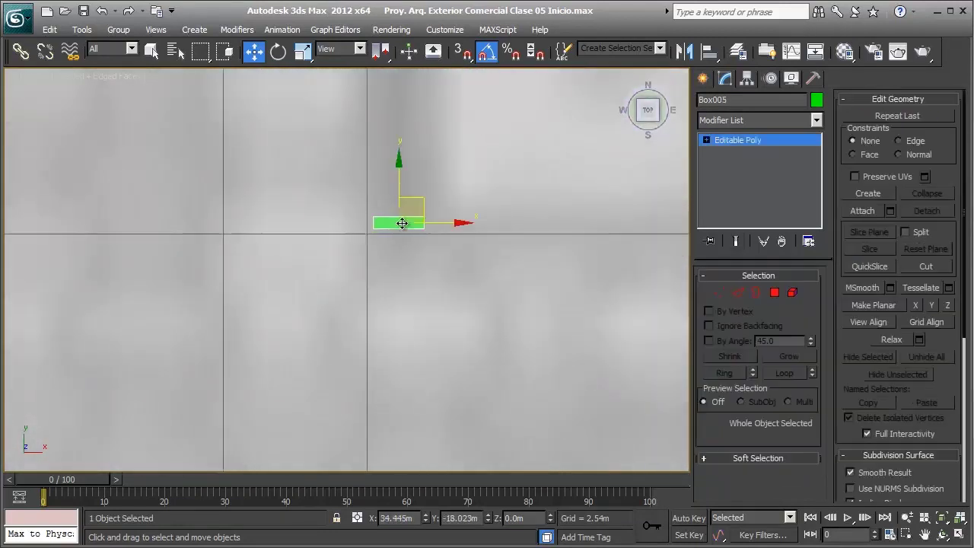
left_click_drag(424, 203, 419, 207)
- Check the post against the window wall in 3D, then drag a copy along the slab edge
scroll(411, 213, "down", 2)
scroll(380, 228, "down", 2)
scroll(379, 221, "down", 1)
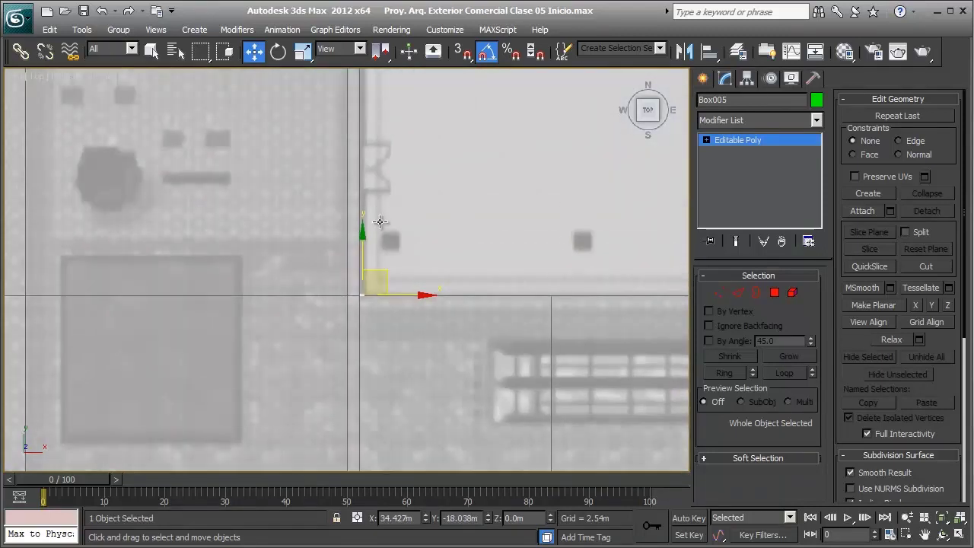
scroll(386, 283, "up", 1)
scroll(394, 283, "down", 2)
mouse_move(385, 163)
middle_mouse_down()
mouse_move(384, 409)
mouse_move(393, 102)
mouse_move(404, 305)
mouse_move(405, 137)
middle_mouse_up()
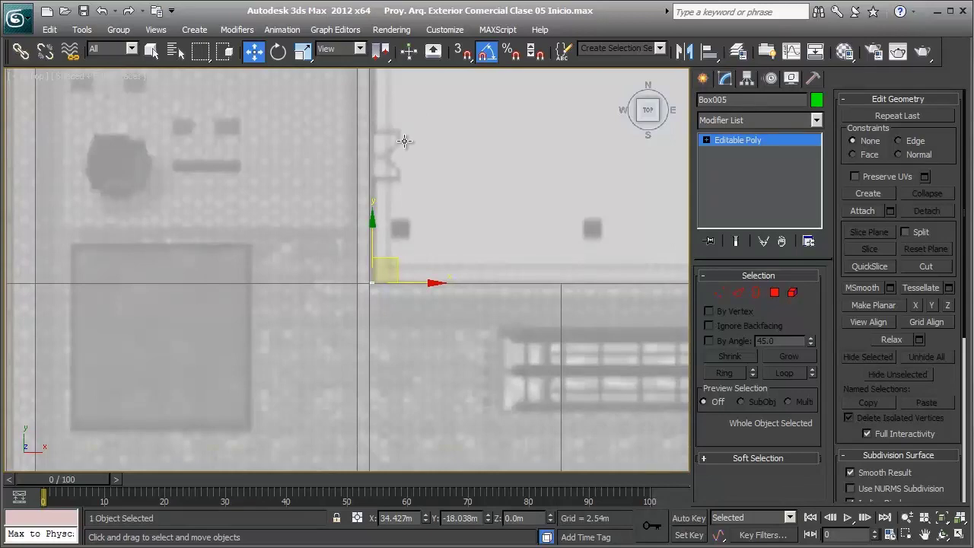
scroll(404, 141, "up", 1)
mouse_move(371, 266)
middle_mouse_down("alt")
mouse_move(448, 222)
mouse_move(137, 207)
mouse_move(391, 250)
mouse_move(443, 211)
middle_mouse_up("alt")
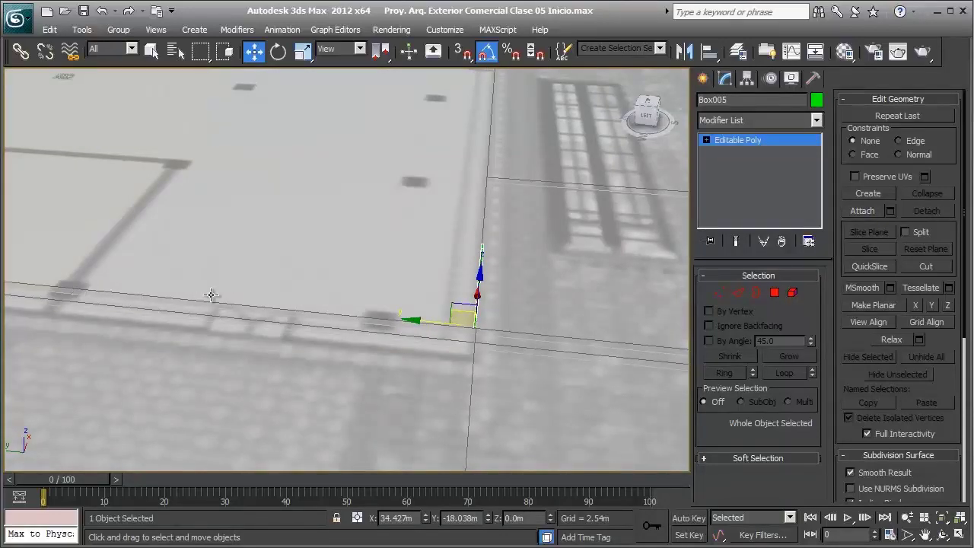
scroll(213, 296, "up", 3)
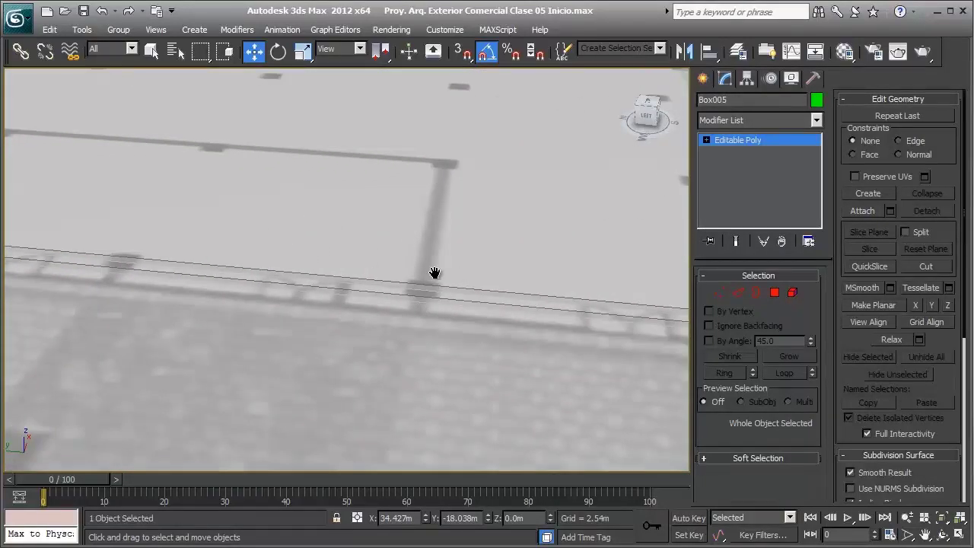
mouse_move(434, 274)
middle_mouse_down()
mouse_move(430, 257)
mouse_move(369, 270)
middle_mouse_up()
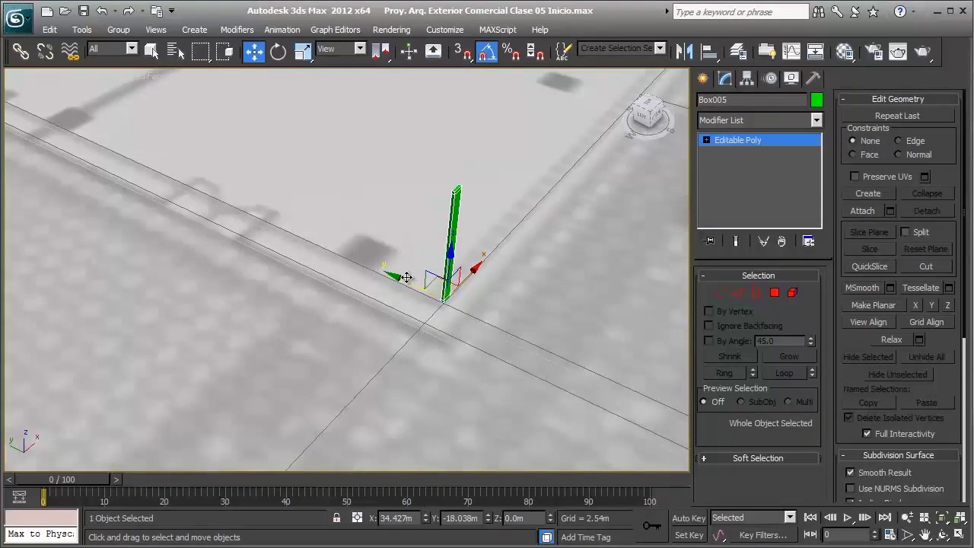
scroll(430, 279, "up", 2)
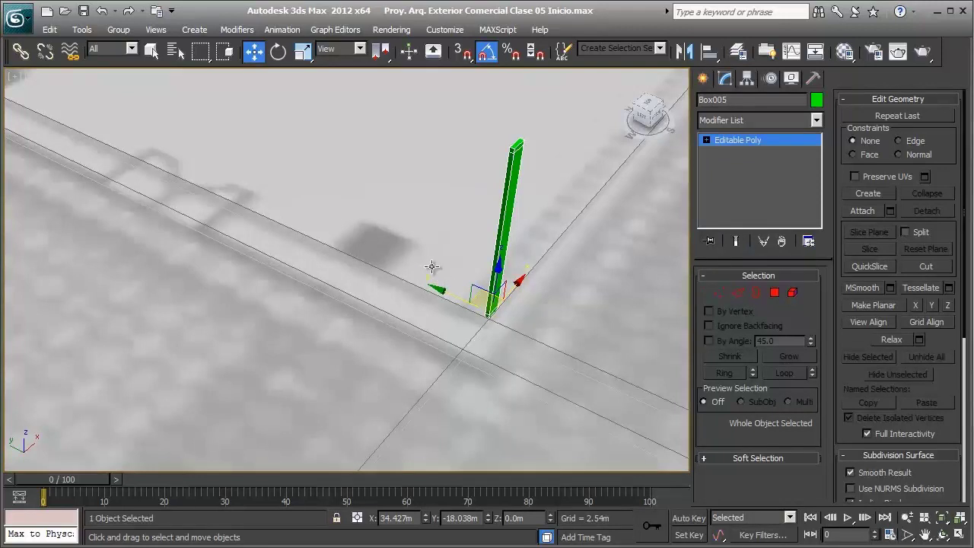
key("t")
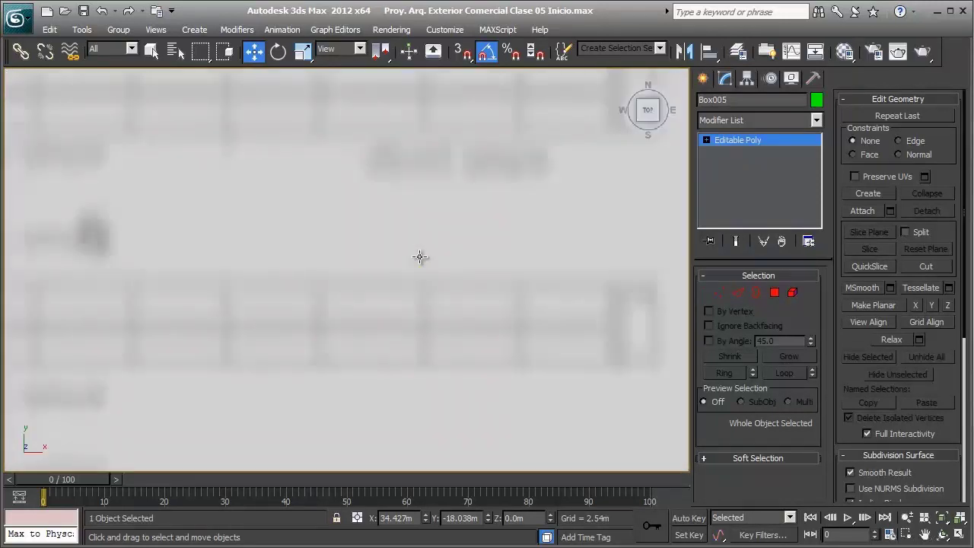
scroll(393, 254, "down", 2)
scroll(360, 226, "down", 4)
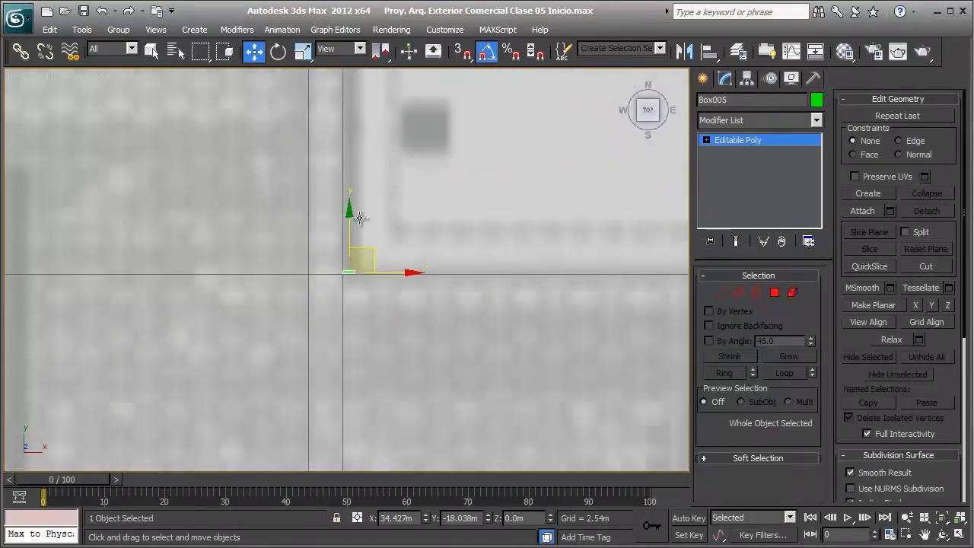
mouse_move(358, 219)
left_mouse_down()
mouse_move(353, 282)
mouse_move(353, 31)
left_mouse_up()
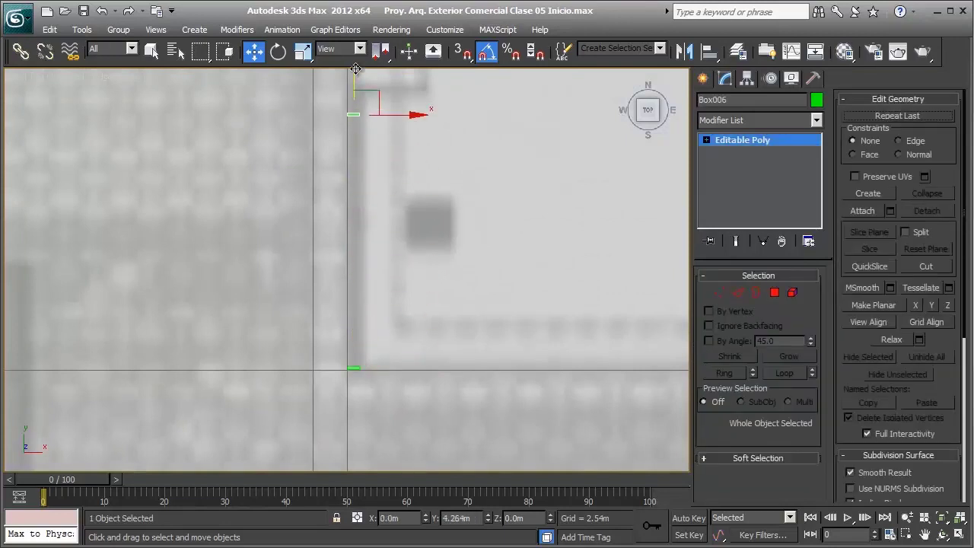
- Create post copy Box006 and a further copy, Box007, up along the slab edge
left_click(476, 340)
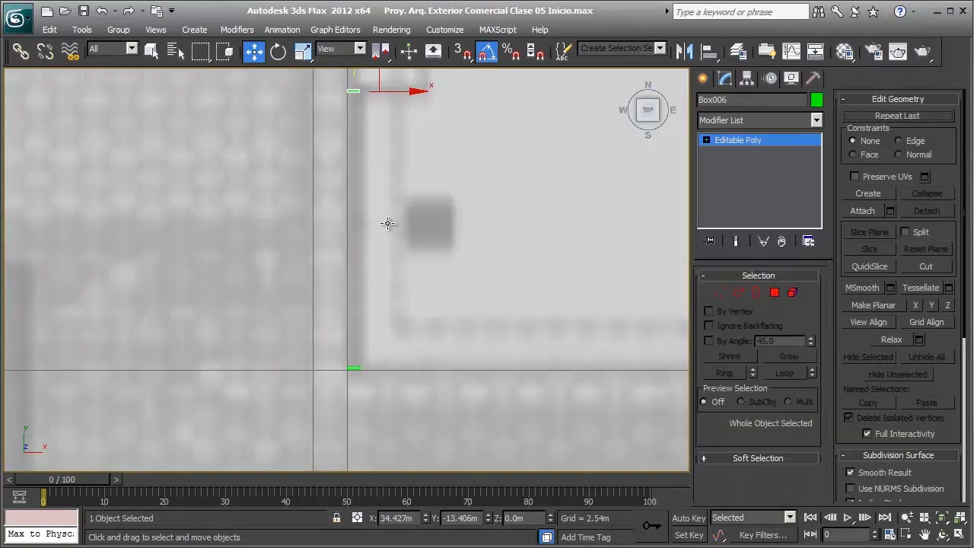
middle_click_drag(366, 136, 378, 261)
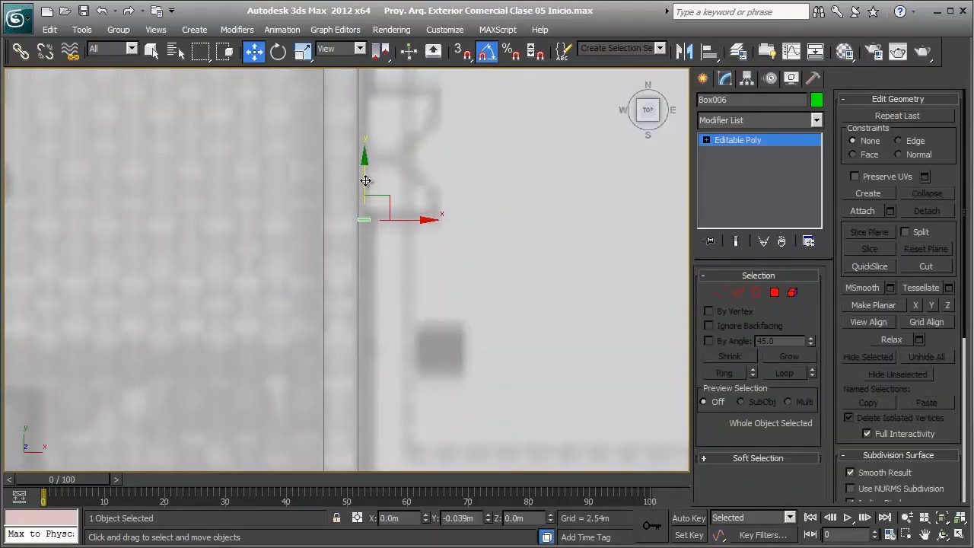
scroll(407, 191, "down", 2)
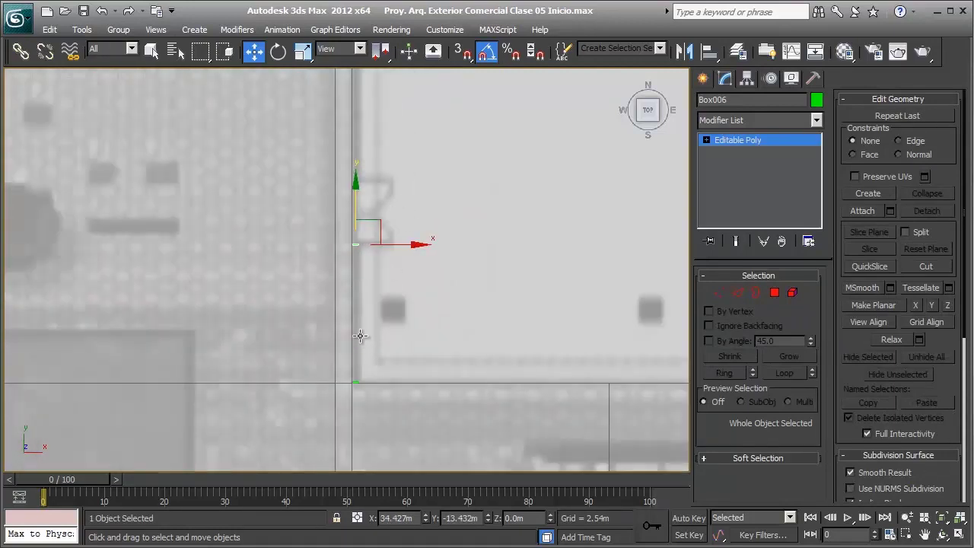
scroll(362, 332, "up", 2)
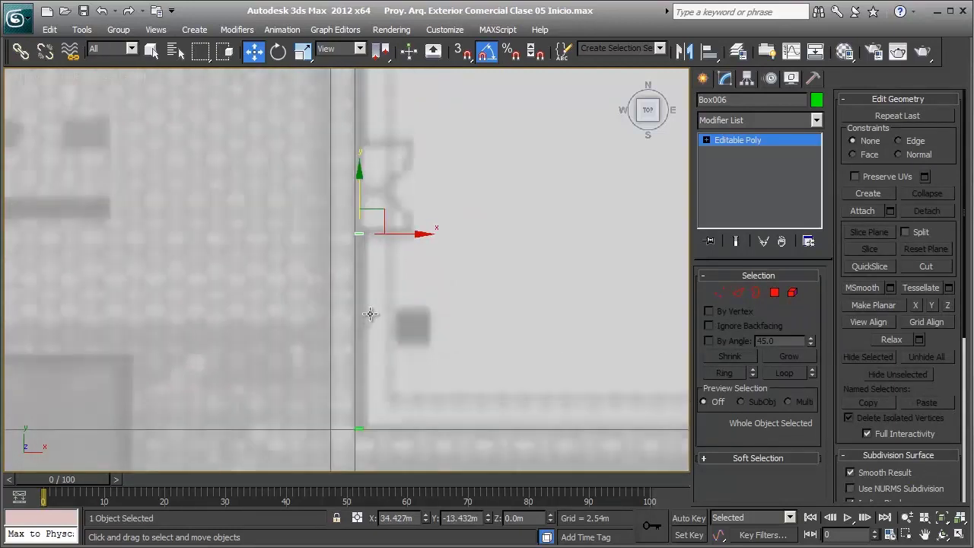
middle_click_drag(370, 267, 380, 304)
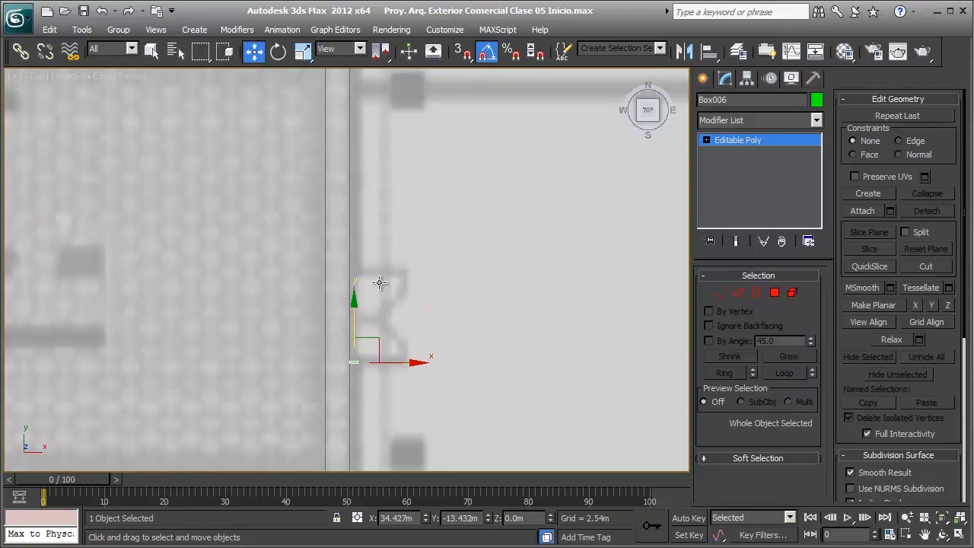
middle_click_drag(360, 182, 361, 366)
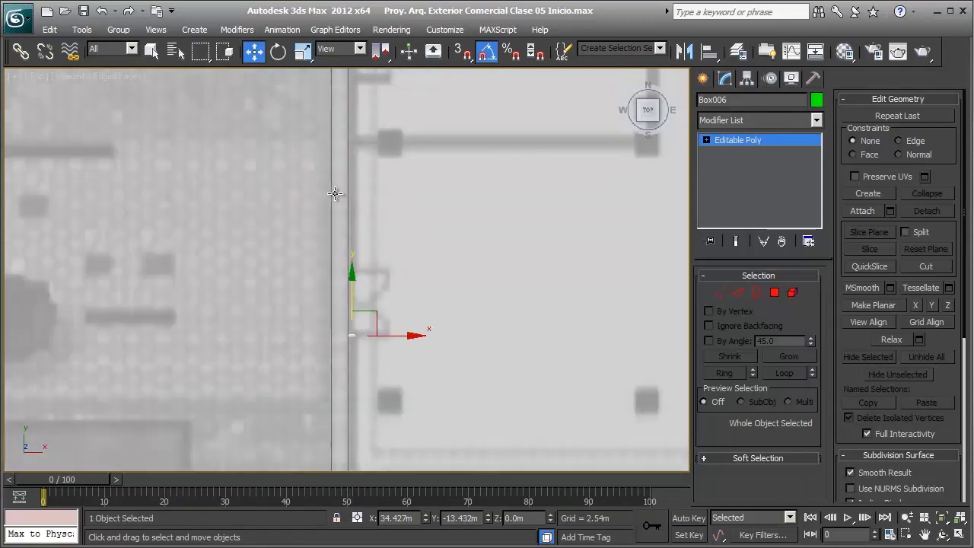
left_click_drag(361, 366, 354, 242, "shift")
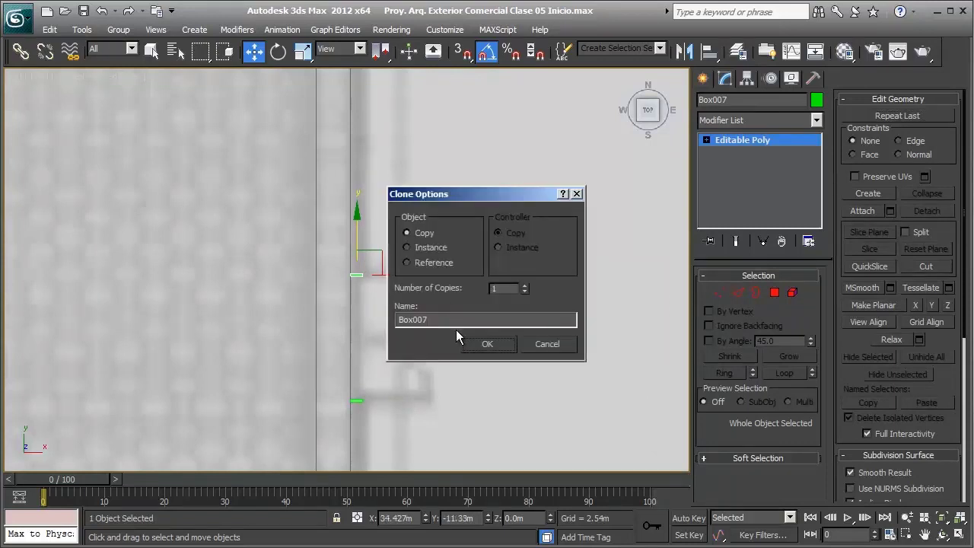
left_click(486, 343)
- Clone two more posts, Box008 and Box009, spaced down along the wall line
middle_click_drag(362, 247, 362, 319)
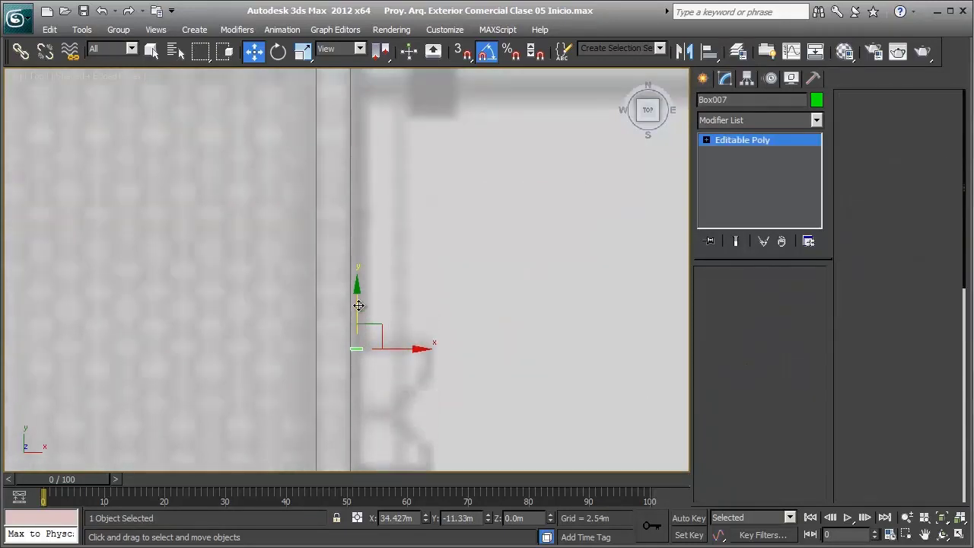
left_click_drag(362, 319, 363, 61, "shift")
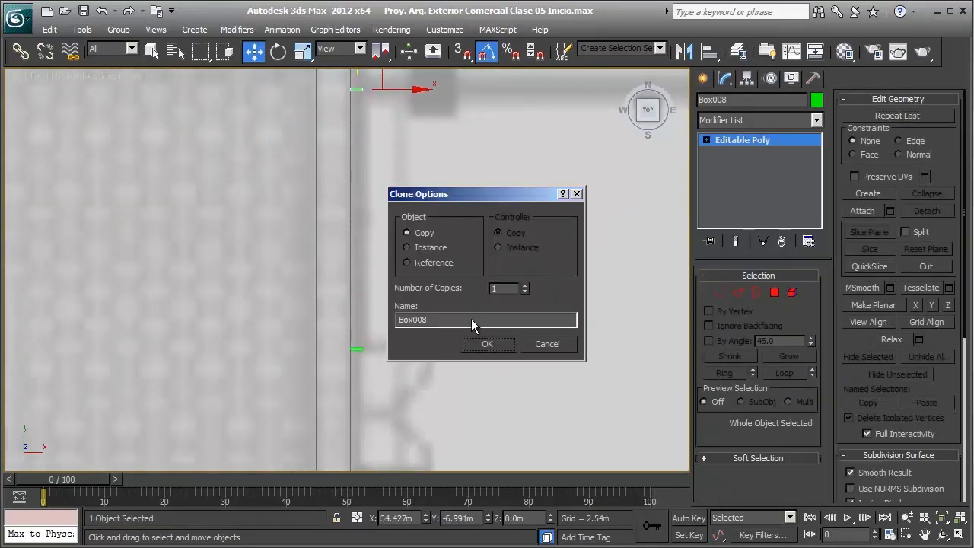
left_click(487, 343)
middle_click_drag(402, 165, 391, 319)
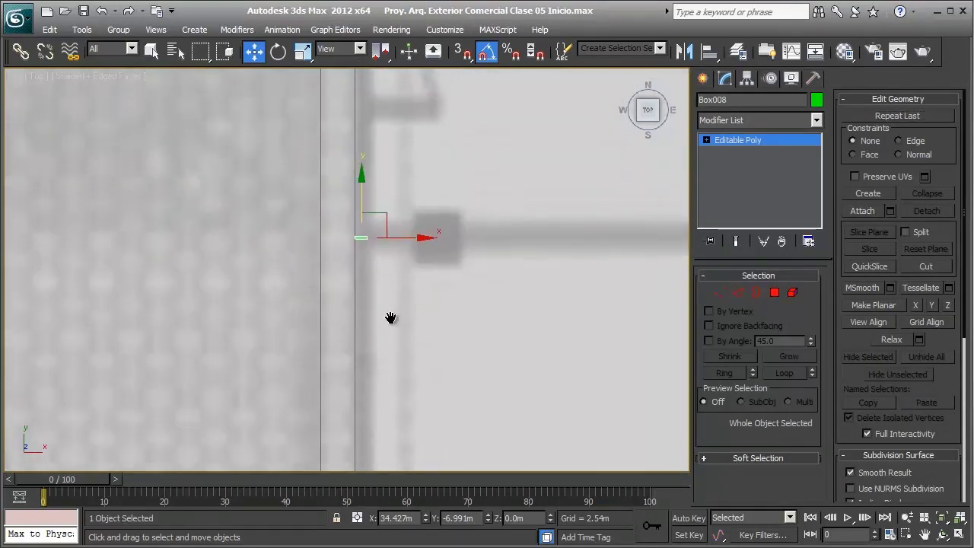
scroll(385, 187, "down", 3)
middle_click_drag(387, 191, 391, 127)
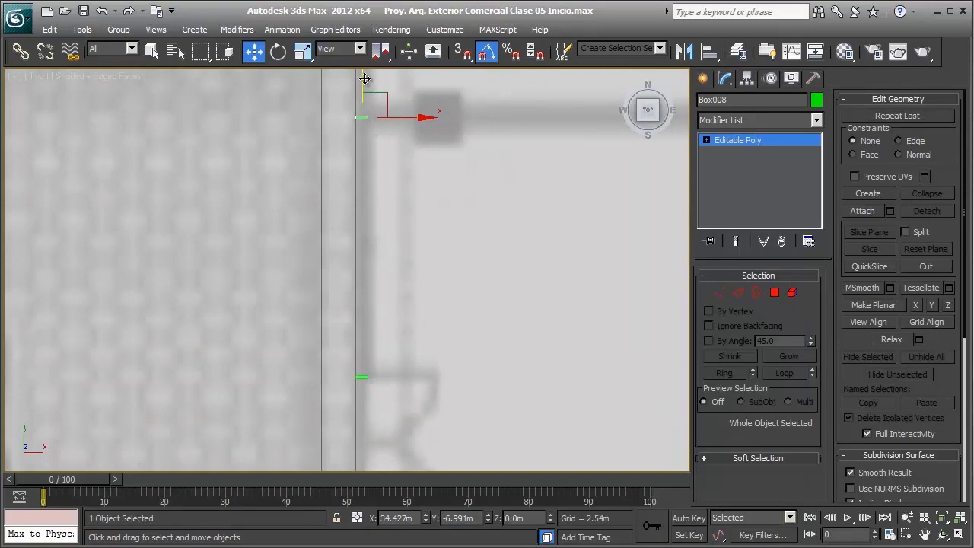
left_click_drag(361, 78, 362, 212, "shift")
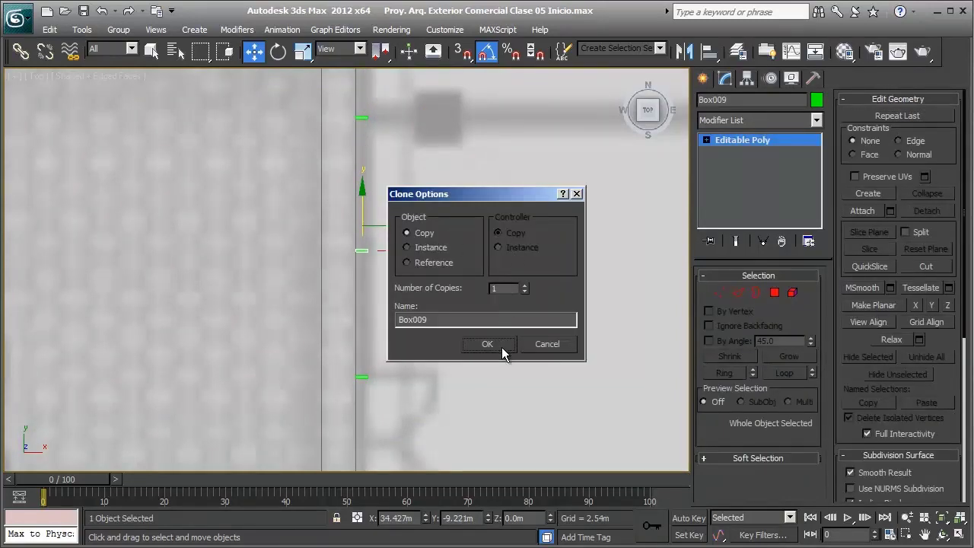
left_click(487, 345)
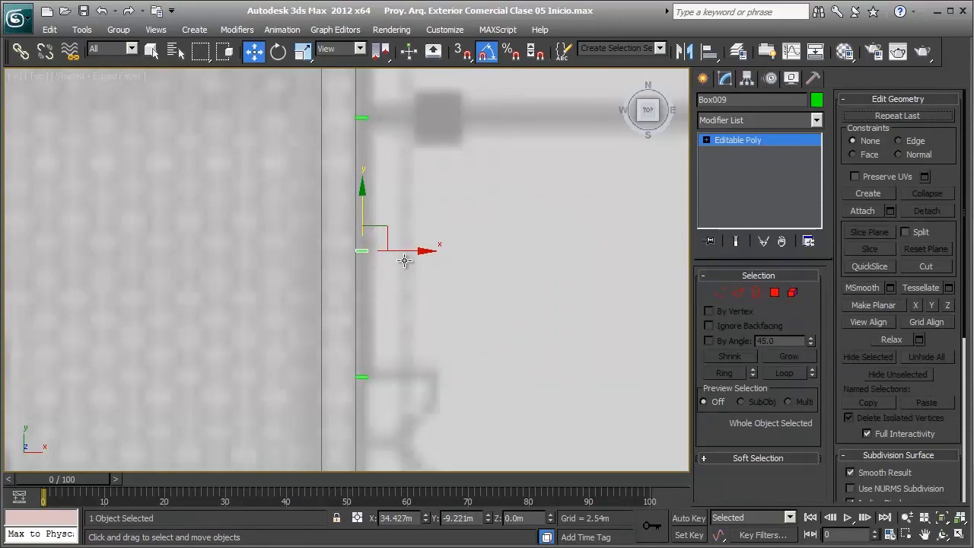
middle_click_drag(343, 252, 378, 252)
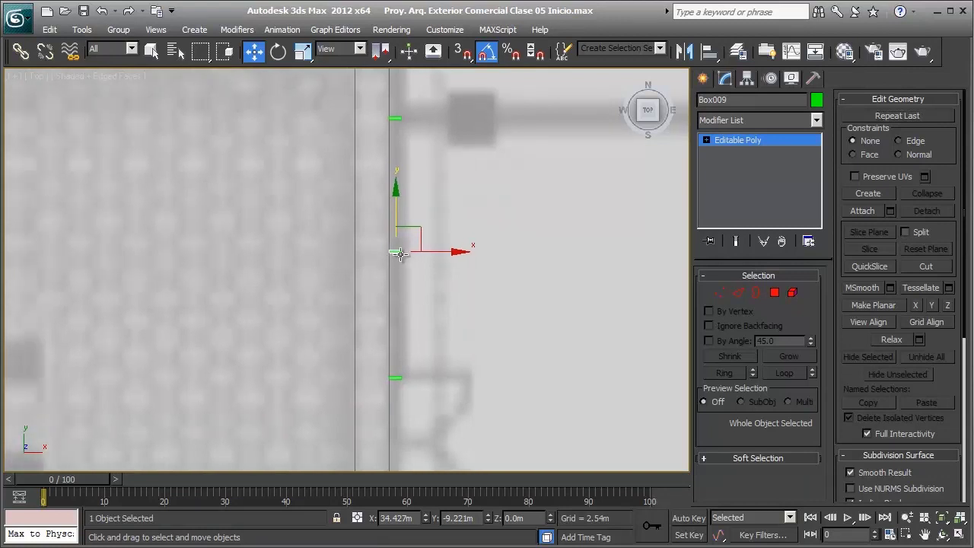
left_click(702, 78)
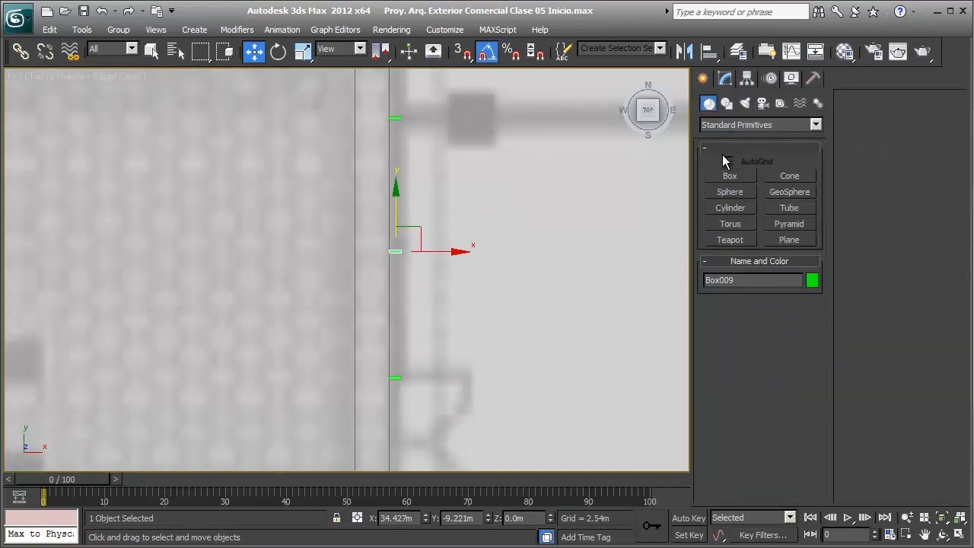
- Draw Box010, 4.324m × 2.276m × 1.259m, beside the posts, with Length Segs set to 2
left_click(729, 176)
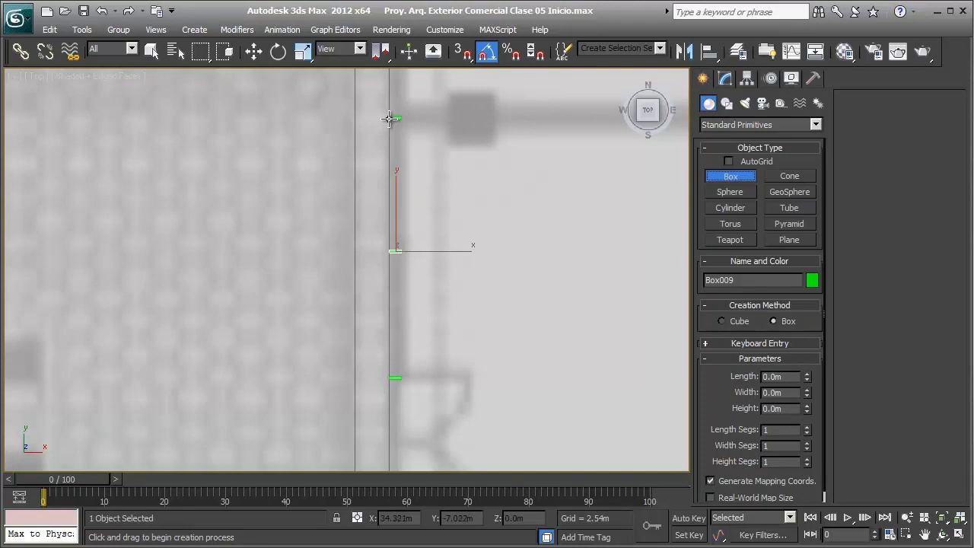
left_click_drag(389, 118, 298, 382)
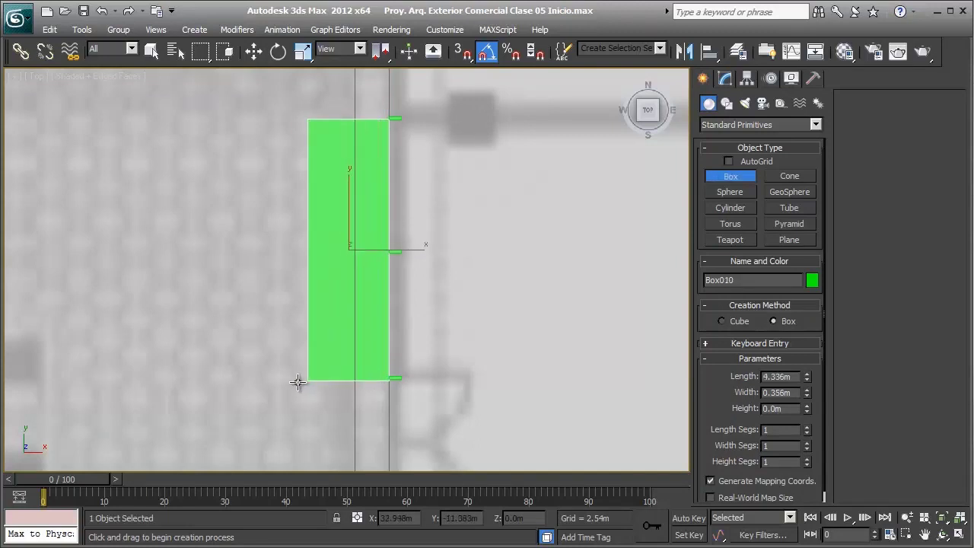
left_click_drag(297, 382, 255, 378)
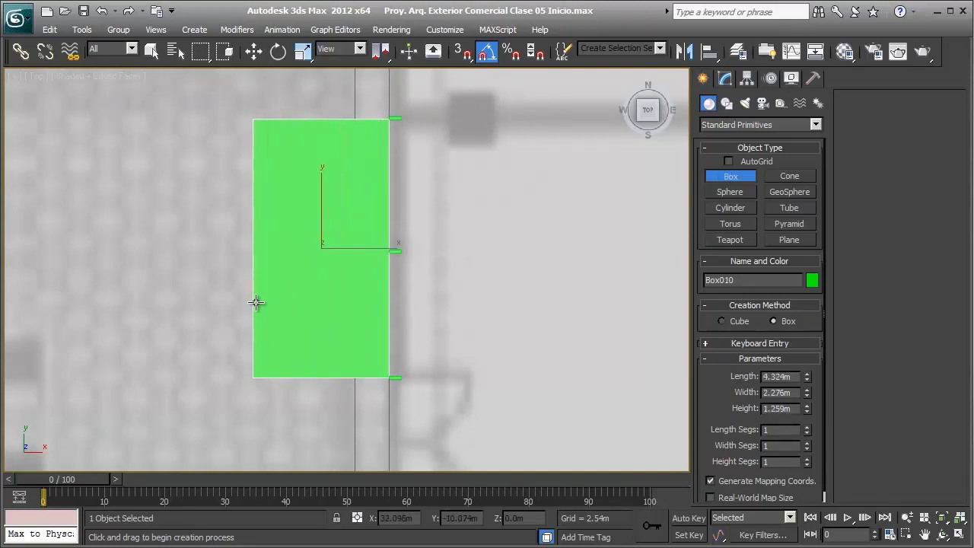
key("w")
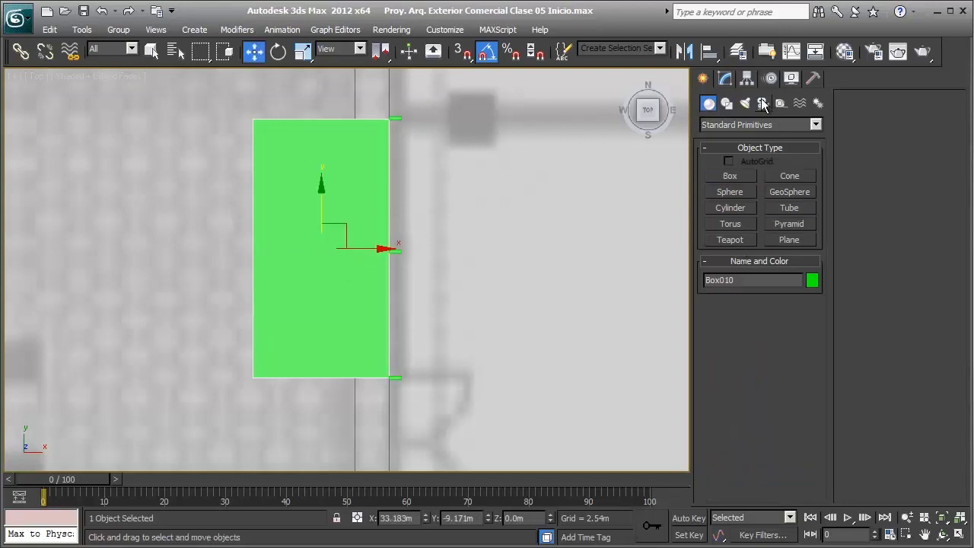
left_click(725, 78)
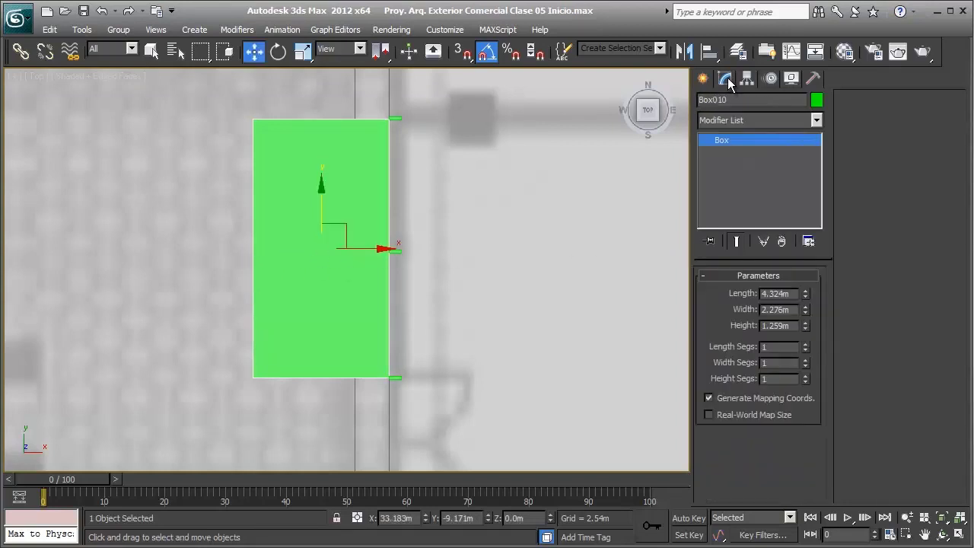
left_click(805, 359)
left_click(806, 363)
left_click(806, 344)
scroll(394, 262, "up", 3)
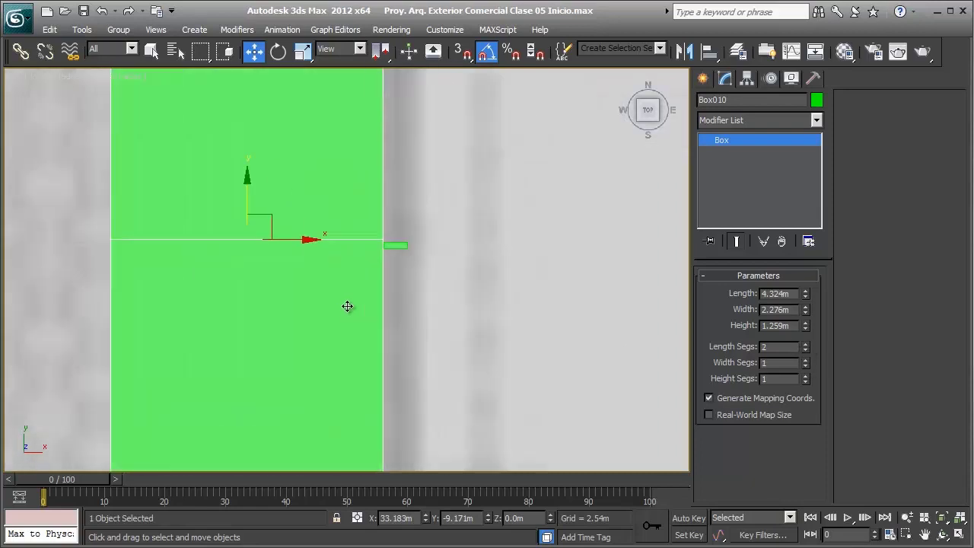
scroll(407, 264, "up", 2)
left_click(414, 238)
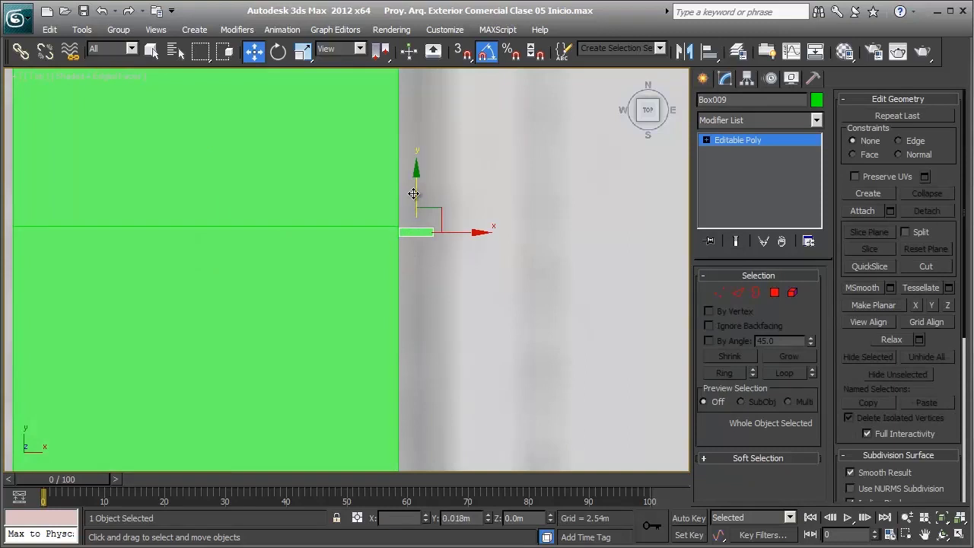
- Snap post Box009 to the helper box's midline, then delete the helper box
left_click_drag(414, 228, 411, 190)
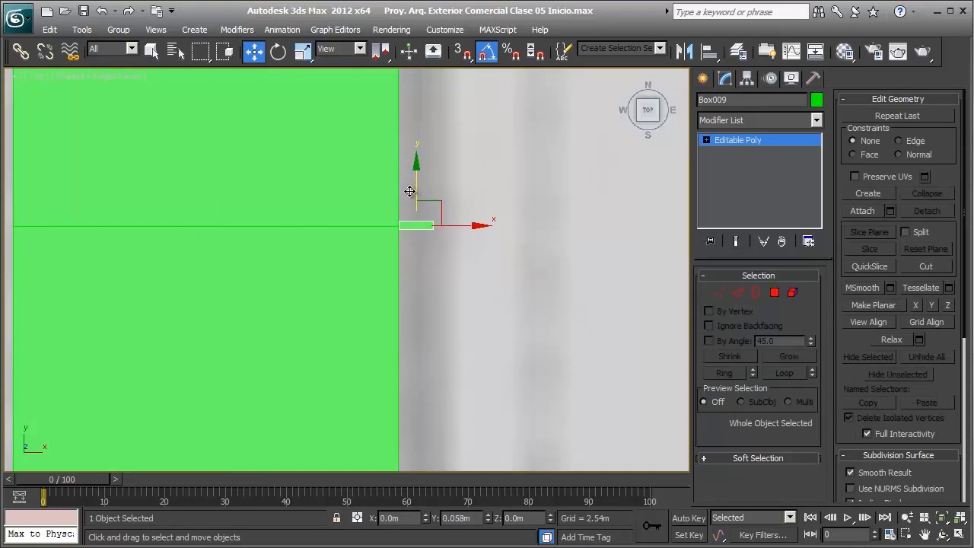
scroll(409, 191, "down", 5)
left_click(325, 270)
mouse_move(322, 269)
middle_mouse_down()
mouse_move(346, 198)
mouse_move(369, 189)
middle_mouse_up()
key("Delete")
- Copy a post further down the wall as a new clone and clear the selection
scroll(381, 182, "up", 2)
left_click(390, 176)
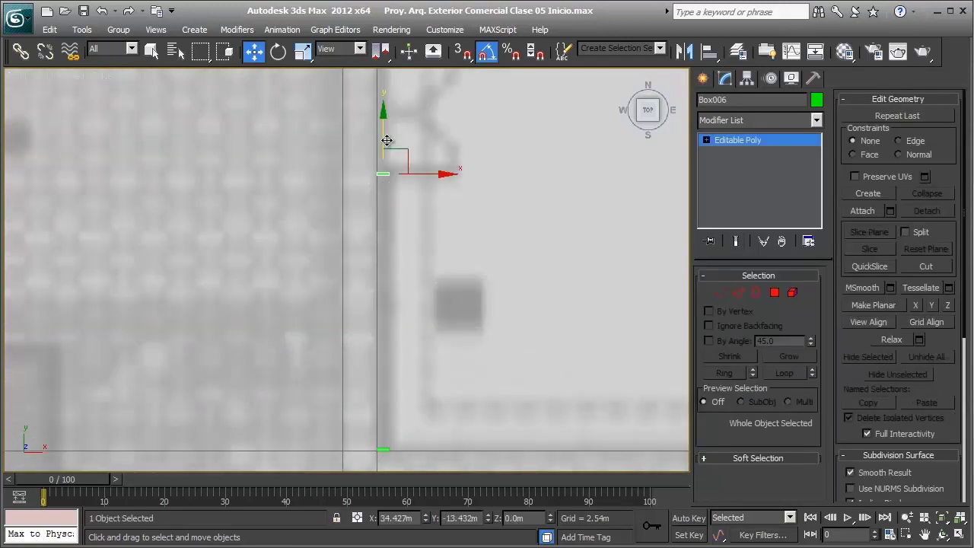
left_click_drag(387, 226, 414, 393, "shift")
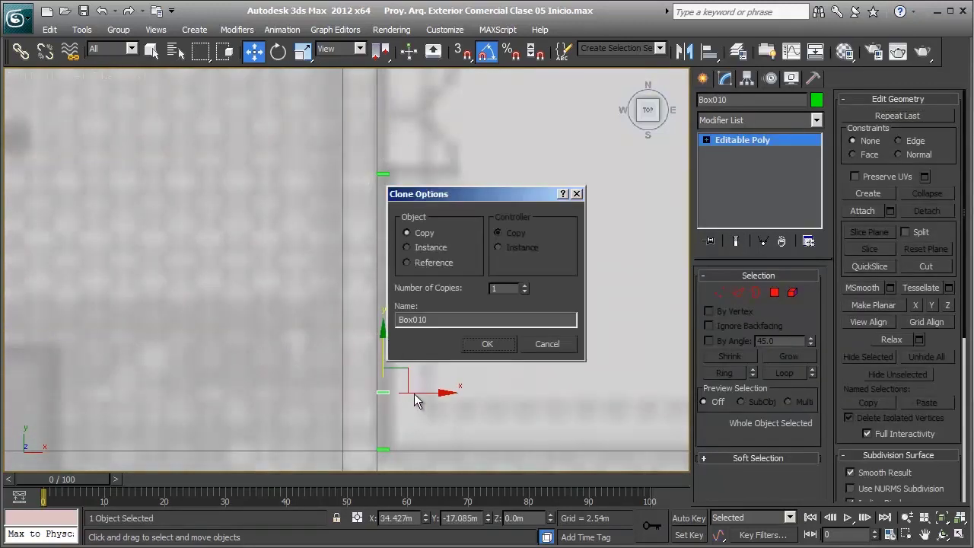
left_click(472, 349)
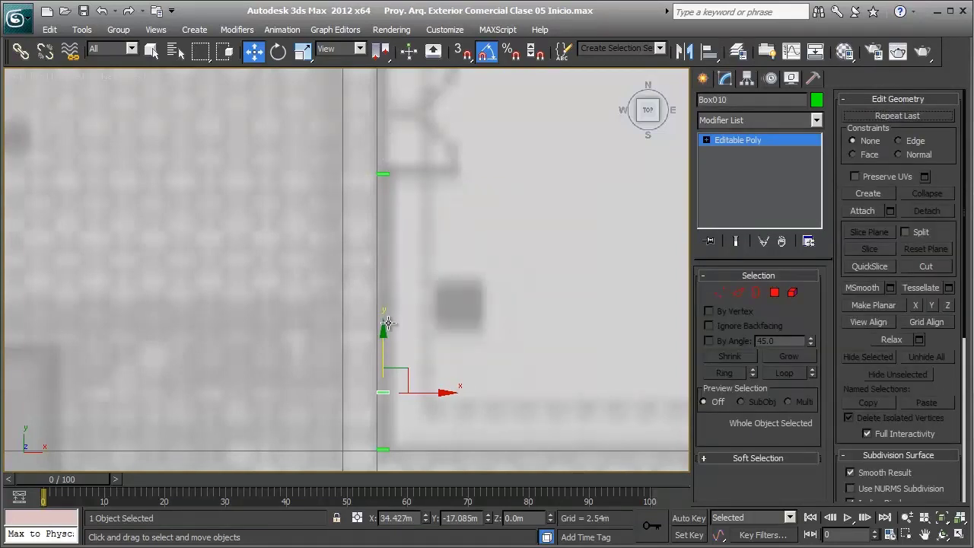
middle_click_drag(388, 323, 406, 256)
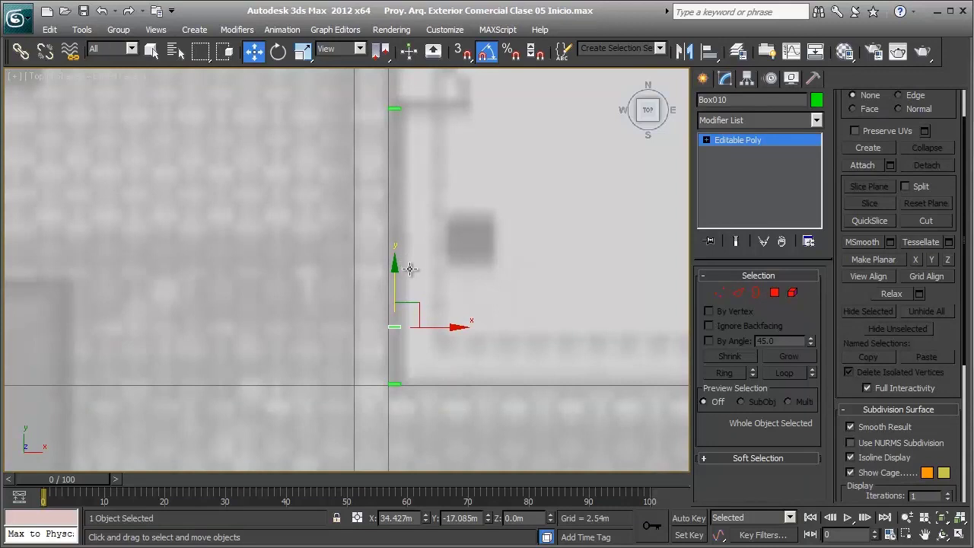
left_click(426, 313)
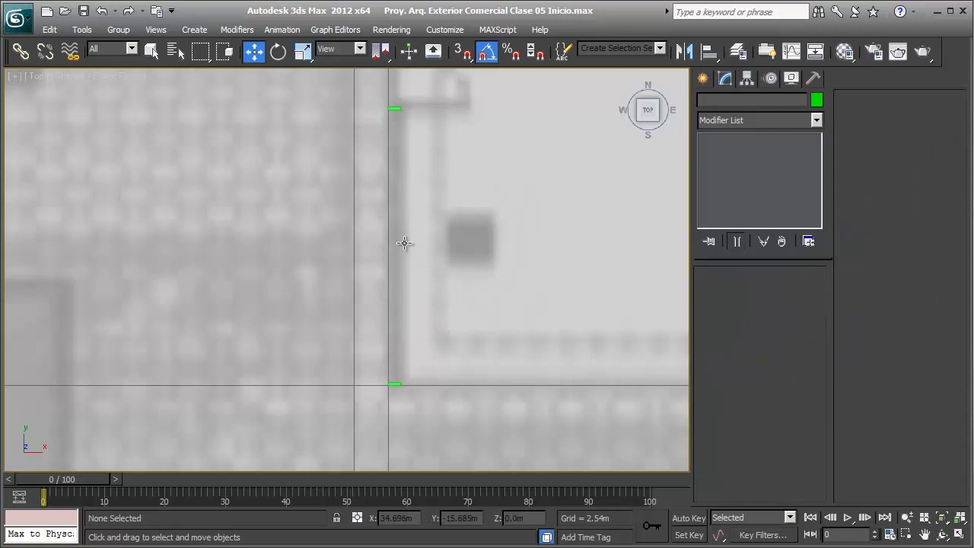
middle_click_drag(389, 245, 461, 258)
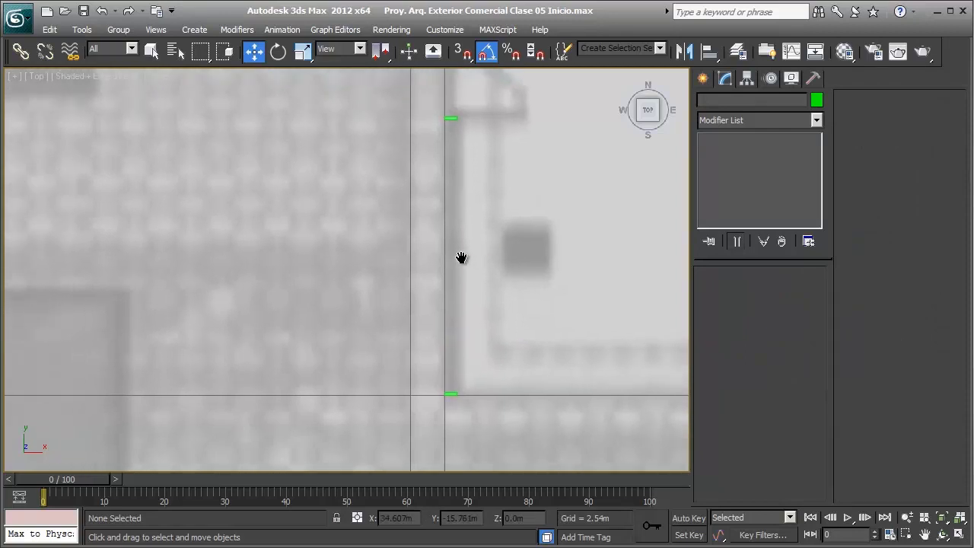
scroll(454, 246, "down", 2)
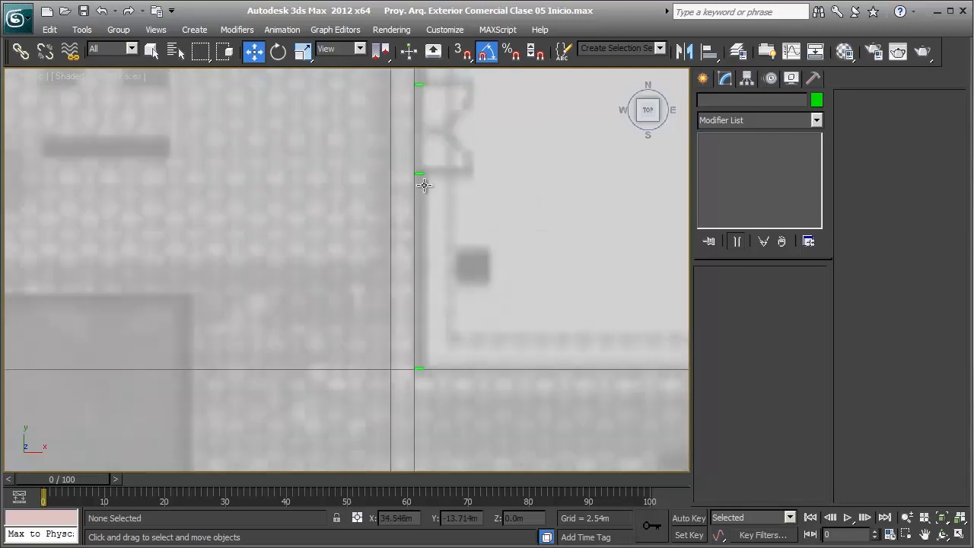
scroll(424, 184, "up", 1)
- Select post Box006 and frame it in an angled perspective view
left_click(439, 154)
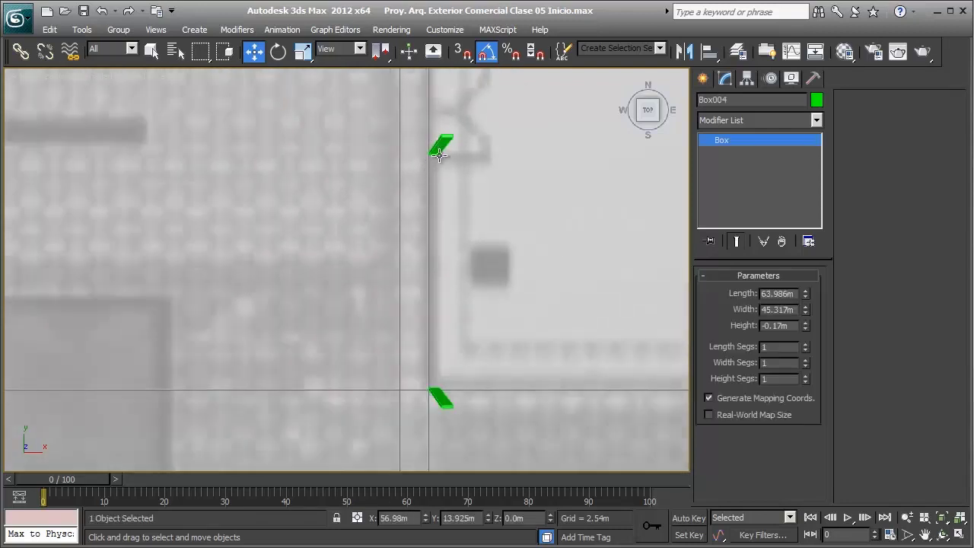
left_click(442, 141)
key("z")
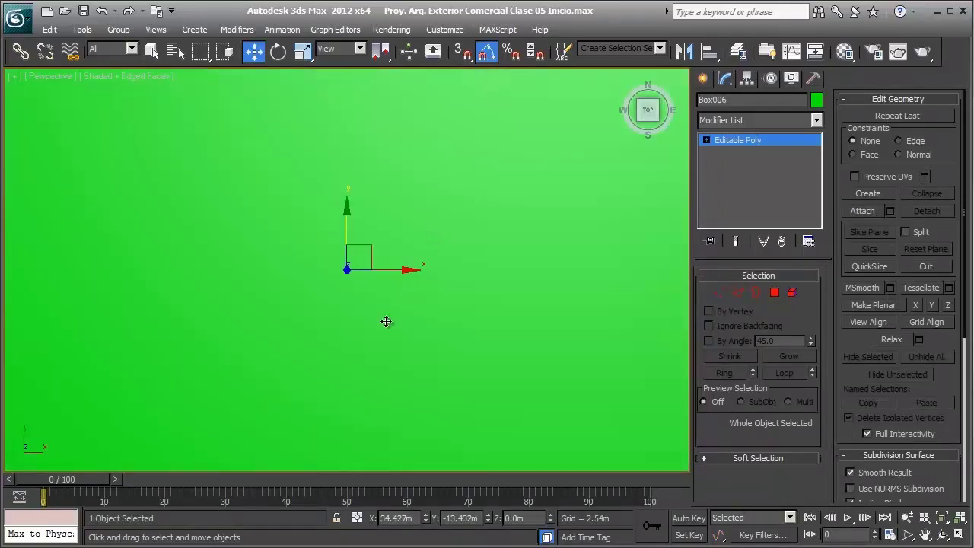
mouse_move(387, 322)
middle_mouse_down("alt")
mouse_move(457, 244)
mouse_move(467, 248)
mouse_move(450, 233)
mouse_move(320, 259)
middle_mouse_up("alt")
scroll(457, 244, "down", 2)
scroll(457, 244, "down", 3)
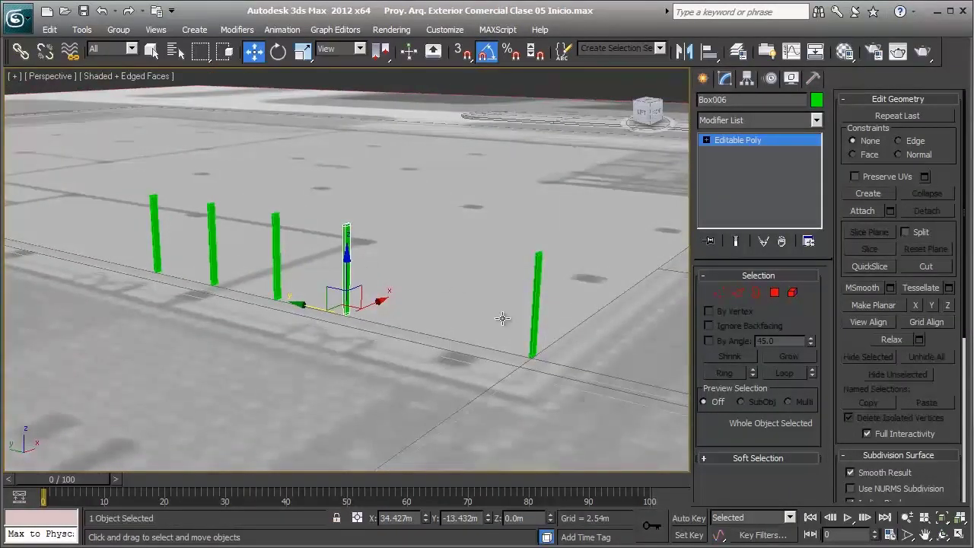
middle_click_drag(430, 291, 404, 211, "alt")
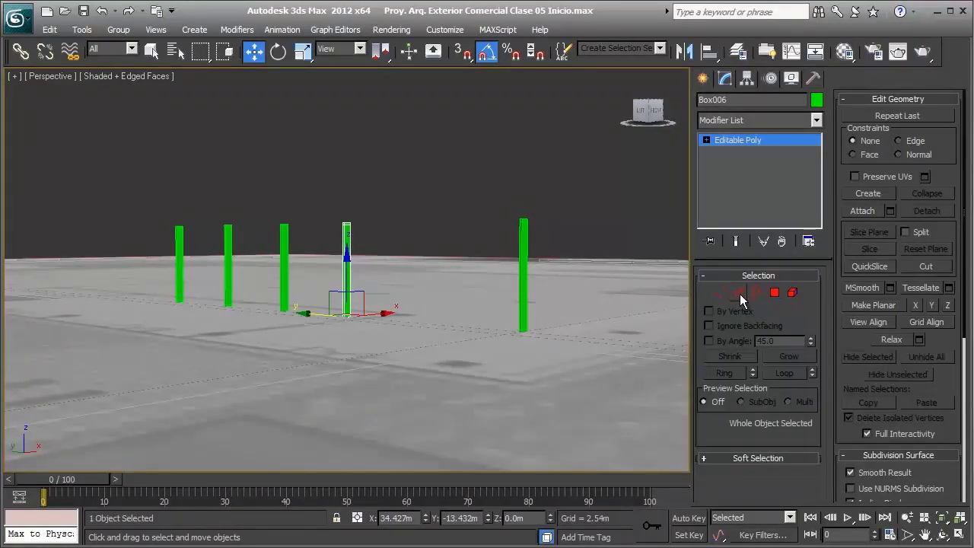
key("shift+z")
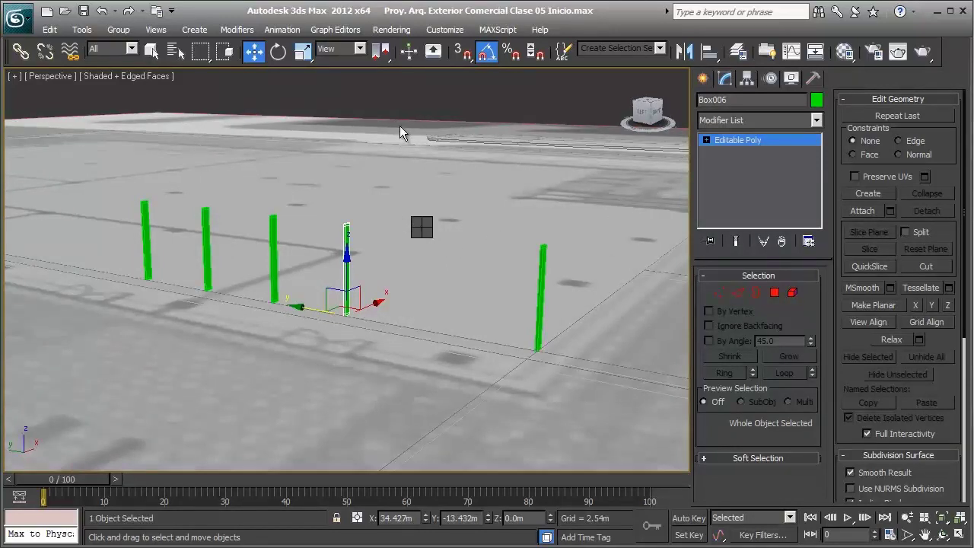
- Attach the other two posts to Box006 to form one object
key("alt+a")
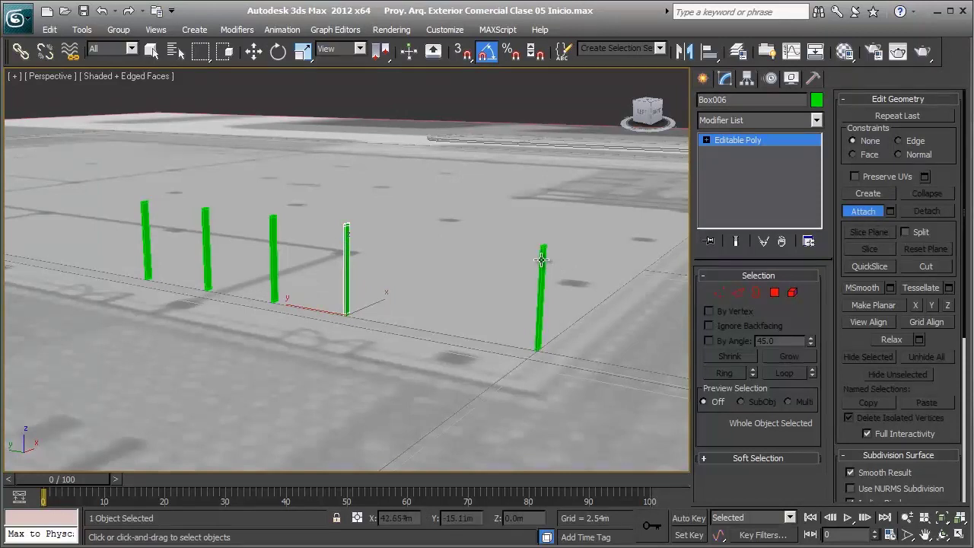
middle_click_drag(364, 272, 410, 255, "alt")
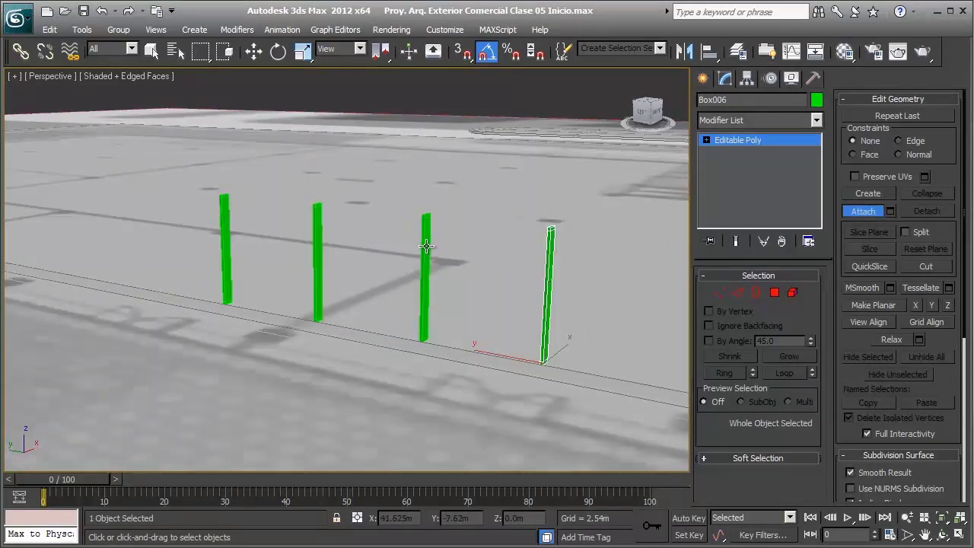
left_click(315, 241)
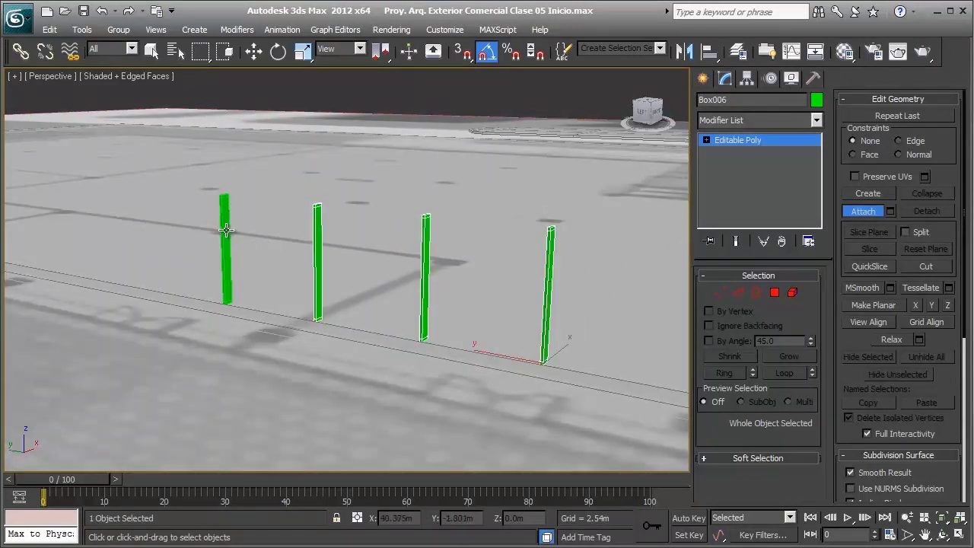
left_click(227, 230)
right_click(337, 246)
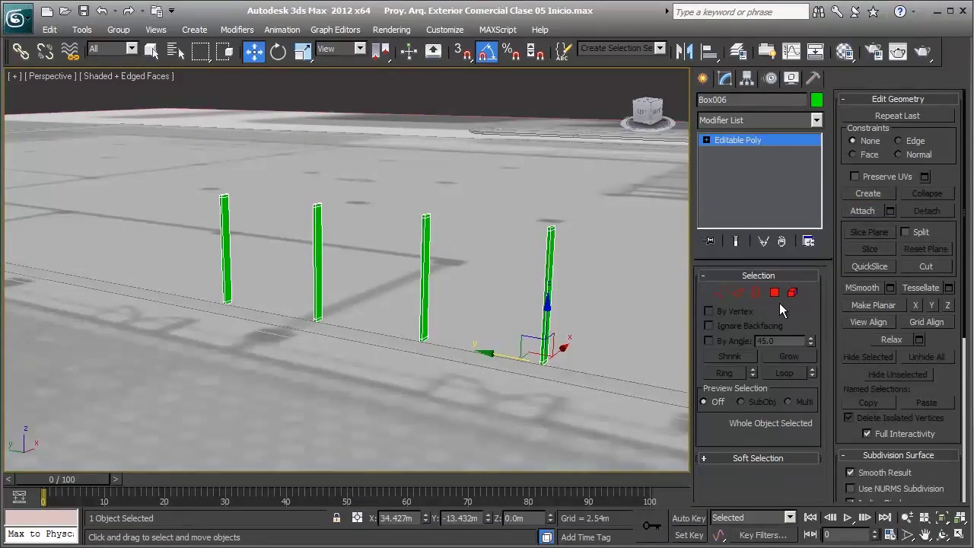
- In Polygon mode, select the top faces of the left and middle posts
left_click(774, 294)
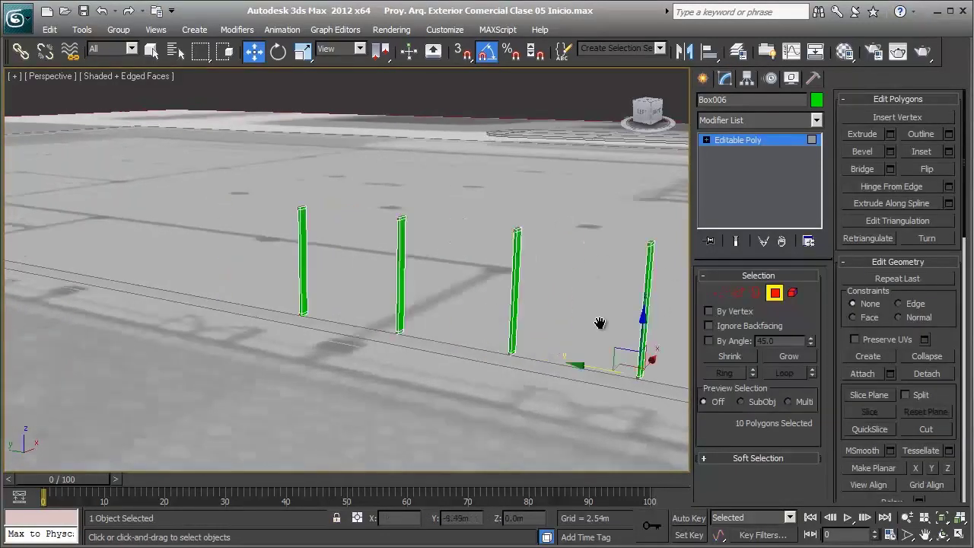
scroll(601, 326, "up", 3)
middle_click_drag(512, 309, 260, 306, "alt")
scroll(285, 243, "up", 2)
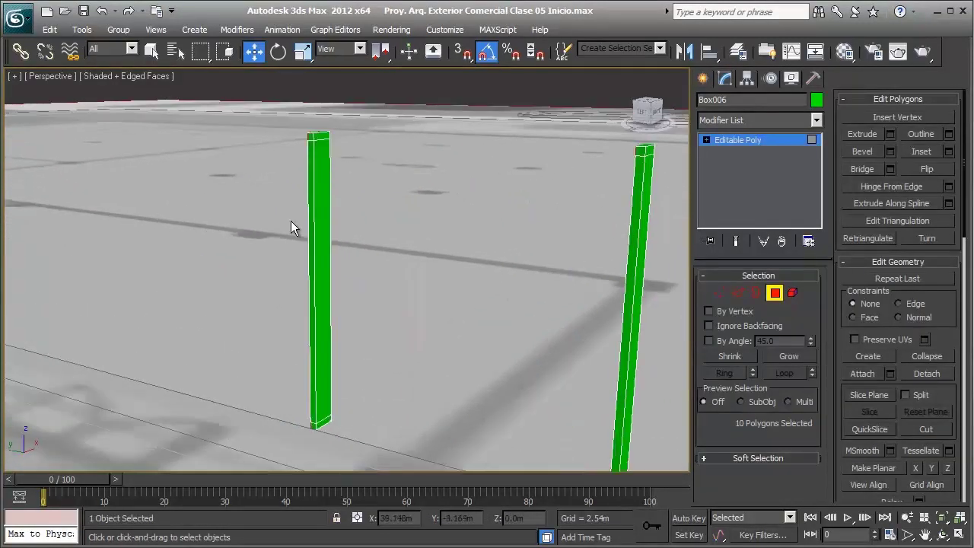
left_click(320, 138)
scroll(352, 220, "down", 2)
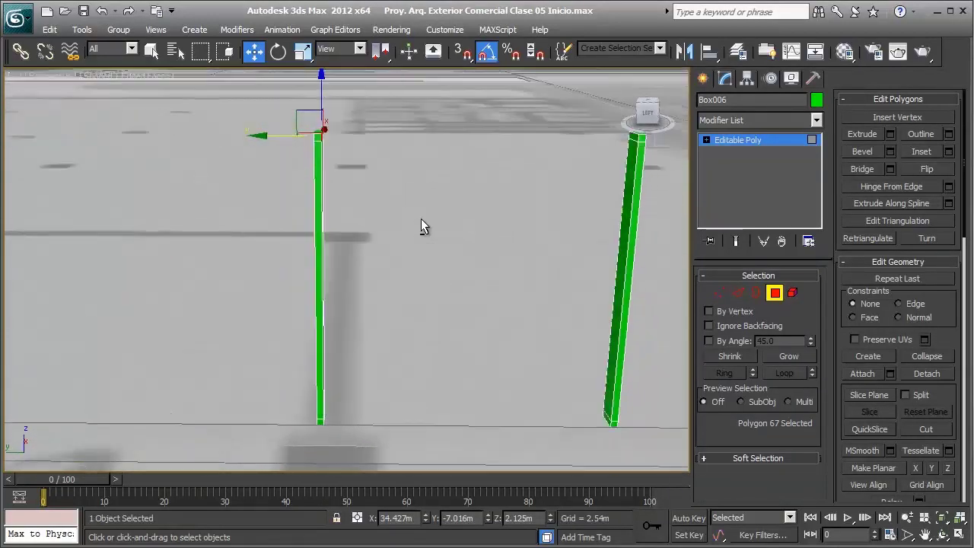
middle_click_drag(421, 218, 487, 213, "alt")
left_click(518, 116, "ctrl")
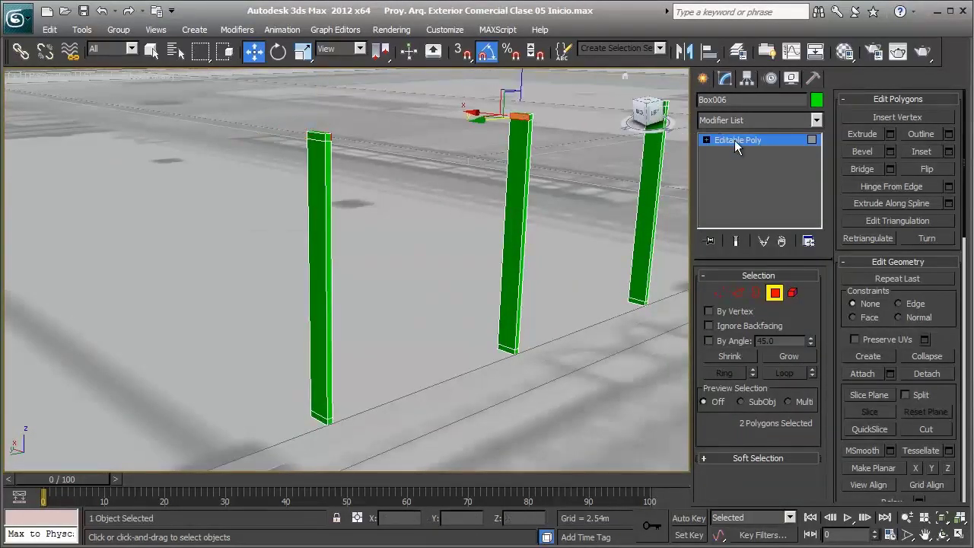
- Add both posts' base faces and Bridge them into top and bottom rails
scroll(361, 270, "up", 2)
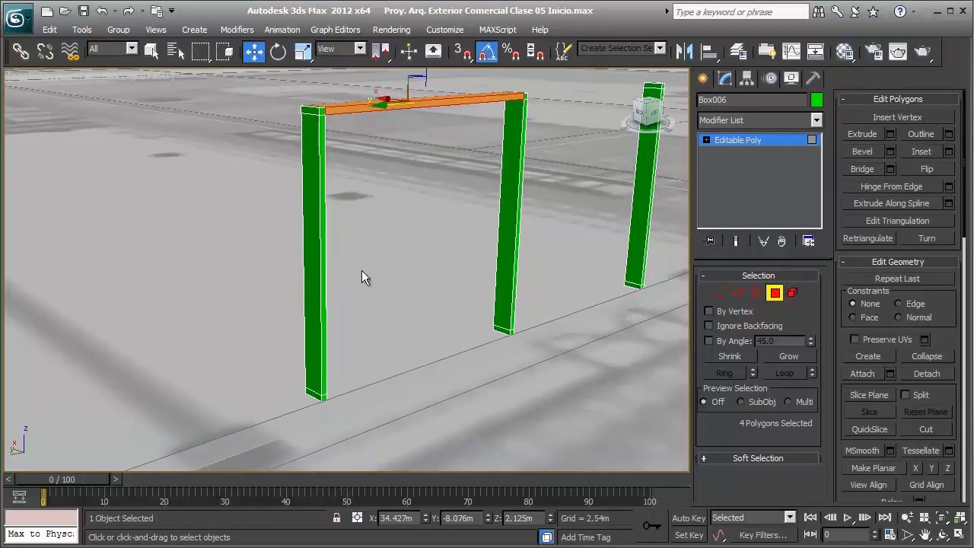
scroll(426, 297, "up", 2)
left_click(520, 332)
key("z")
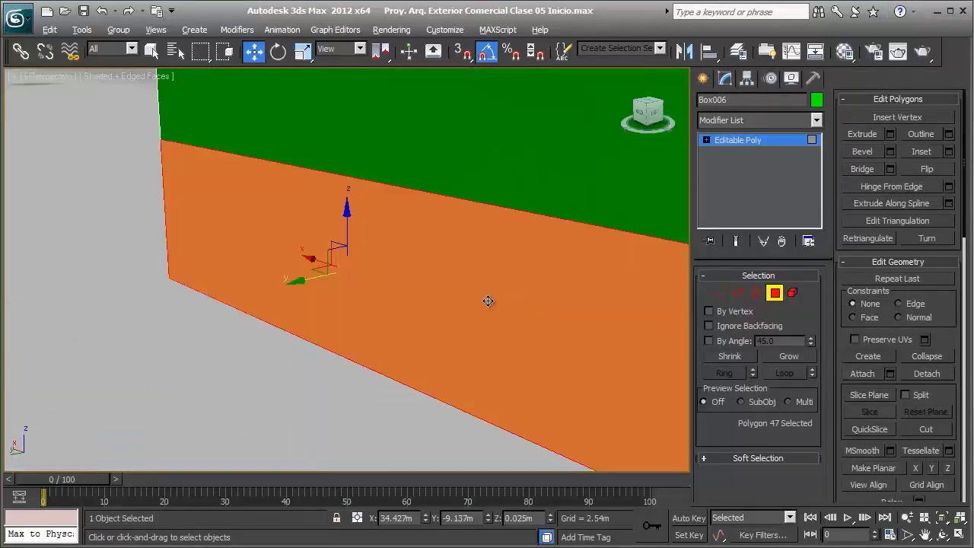
scroll(376, 296, "down", 5)
middle_click_drag(312, 289, 200, 254, "alt")
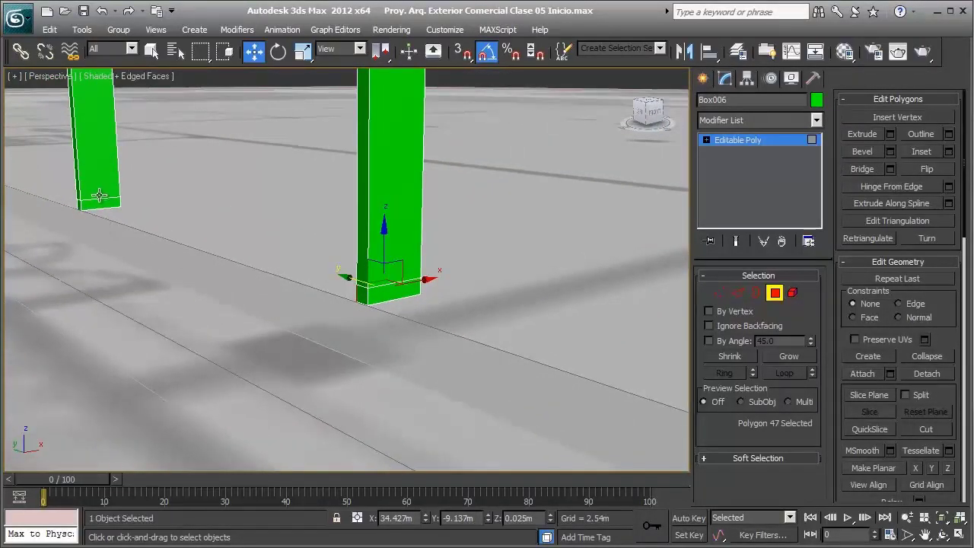
left_click(106, 202, "ctrl")
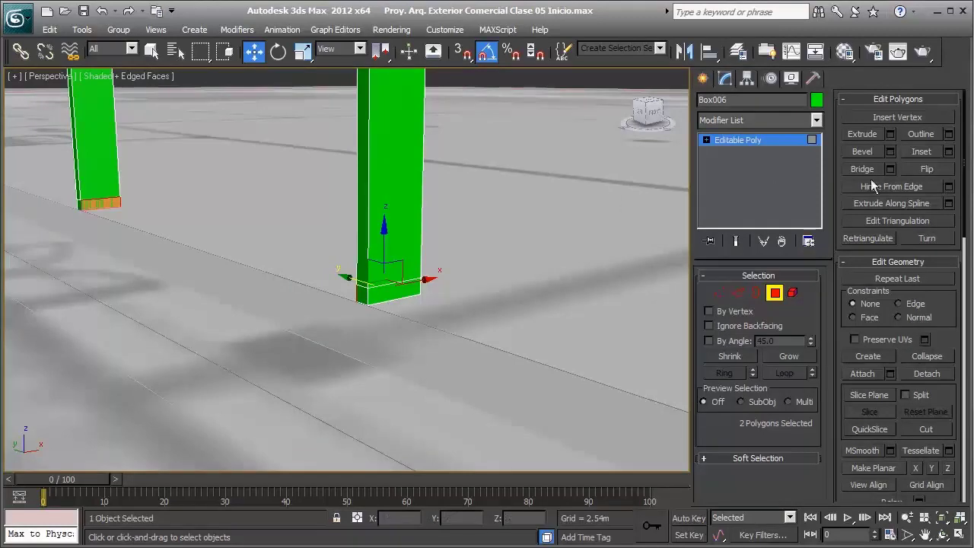
left_click(872, 136)
left_click(868, 131)
left_click(868, 169)
- Bridge the next pair of posts with a top and a bottom rail
scroll(604, 210, "down", 3)
middle_click_drag(376, 239, 366, 280)
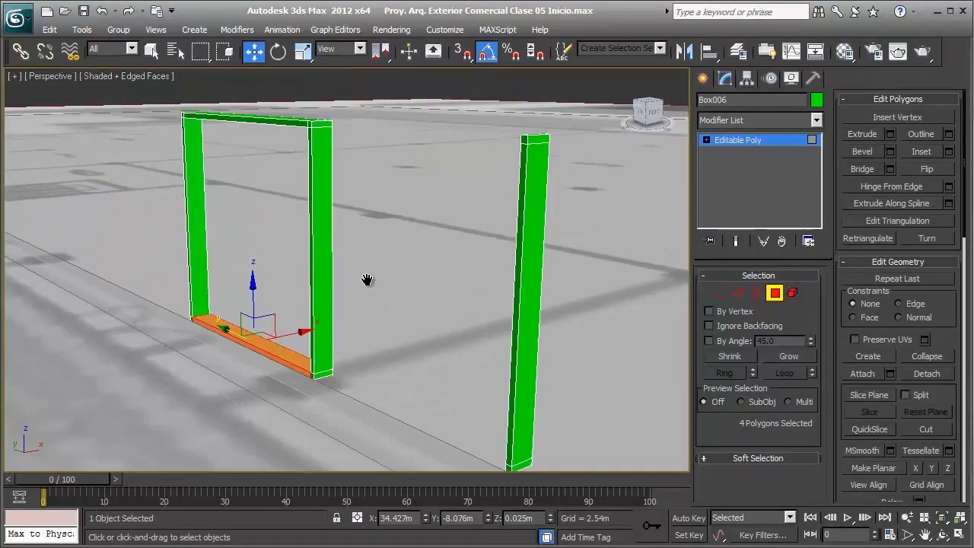
left_click(319, 124)
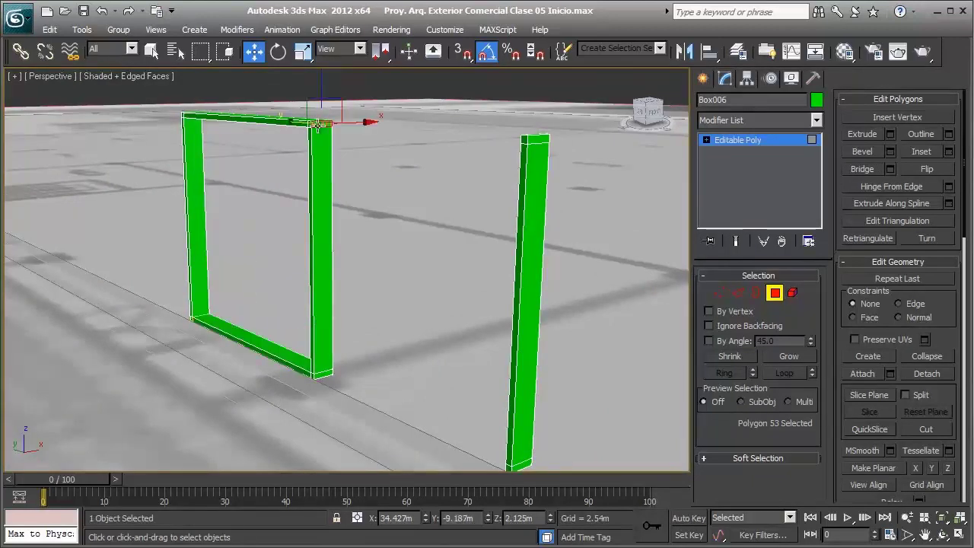
left_click(324, 374, "ctrl")
mouse_move(356, 220)
middle_mouse_down("alt")
mouse_move(453, 221)
mouse_move(489, 187)
middle_mouse_up("alt")
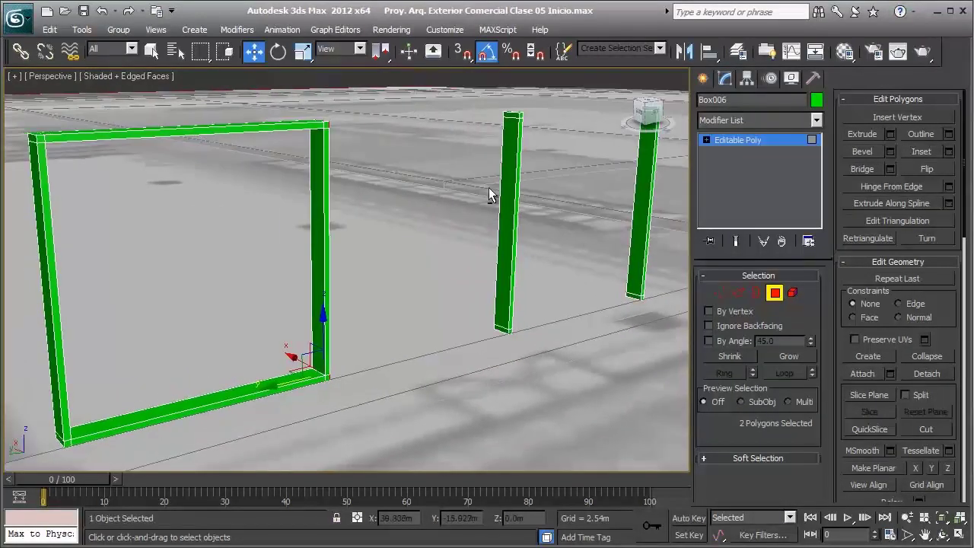
left_click(512, 116, "ctrl")
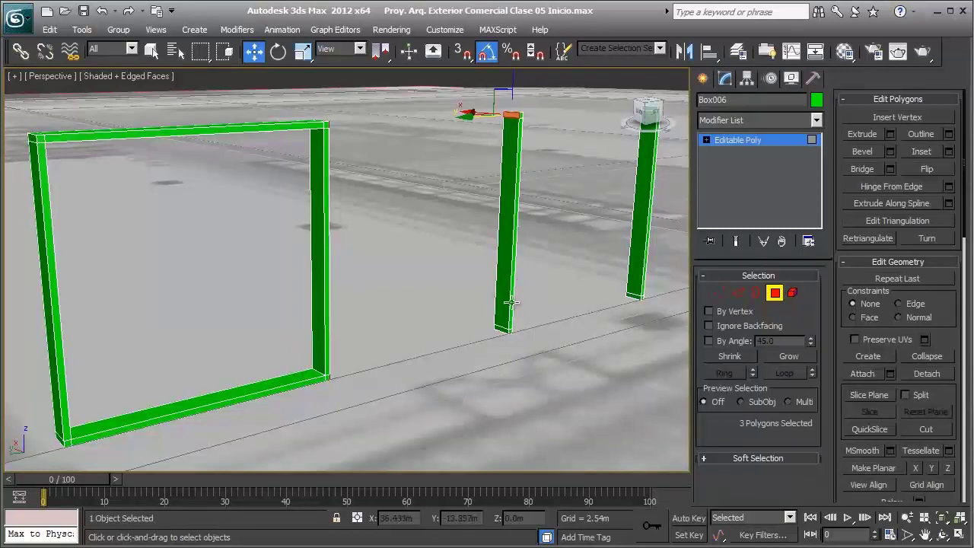
left_click(503, 329, "ctrl")
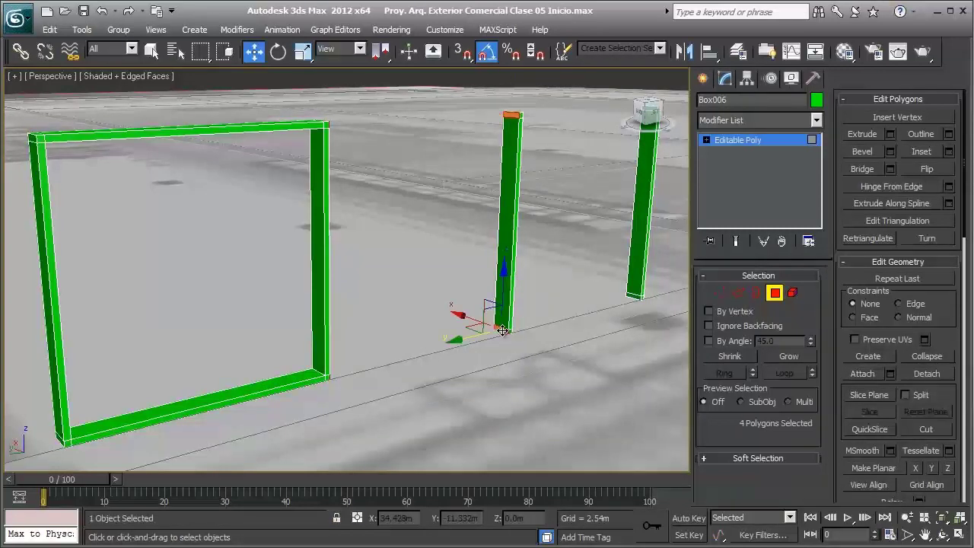
left_click(854, 169)
- Select the top faces of the remaining free posts and the corner post
mouse_move(495, 228)
middle_mouse_down("alt")
mouse_move(461, 239)
mouse_move(399, 232)
middle_mouse_up("alt")
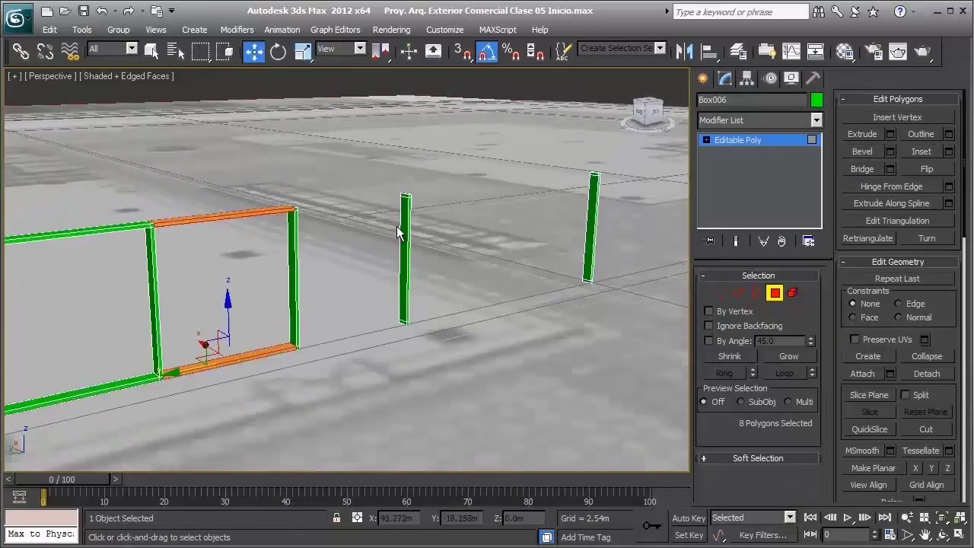
scroll(418, 216, "up", 5)
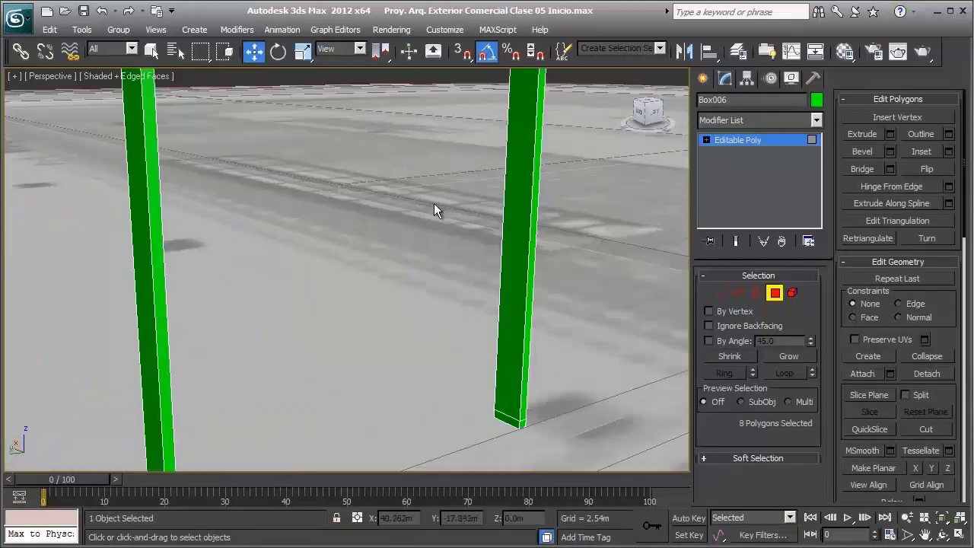
scroll(456, 201, "down", 3)
scroll(472, 160, "up", 2)
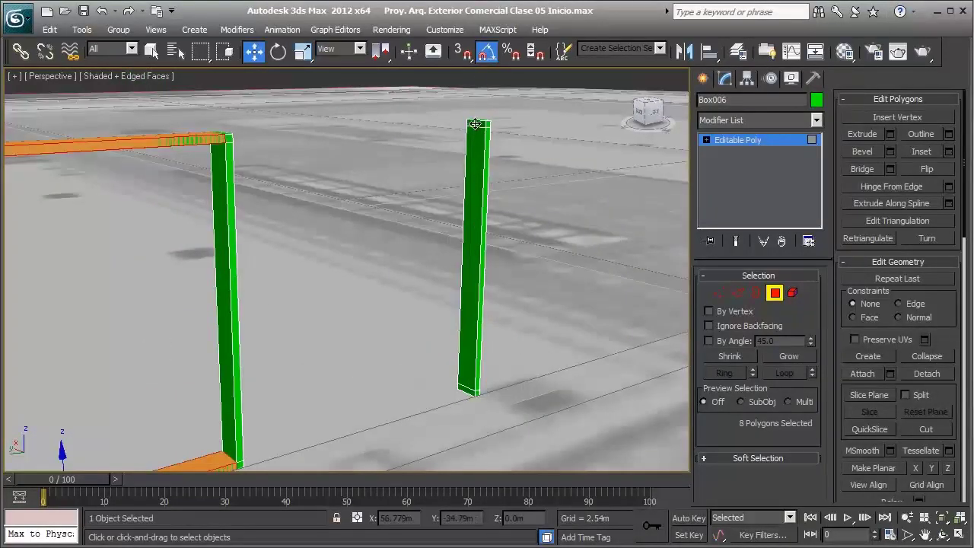
left_click(472, 141)
middle_click_drag(473, 141, 340, 147, "alt")
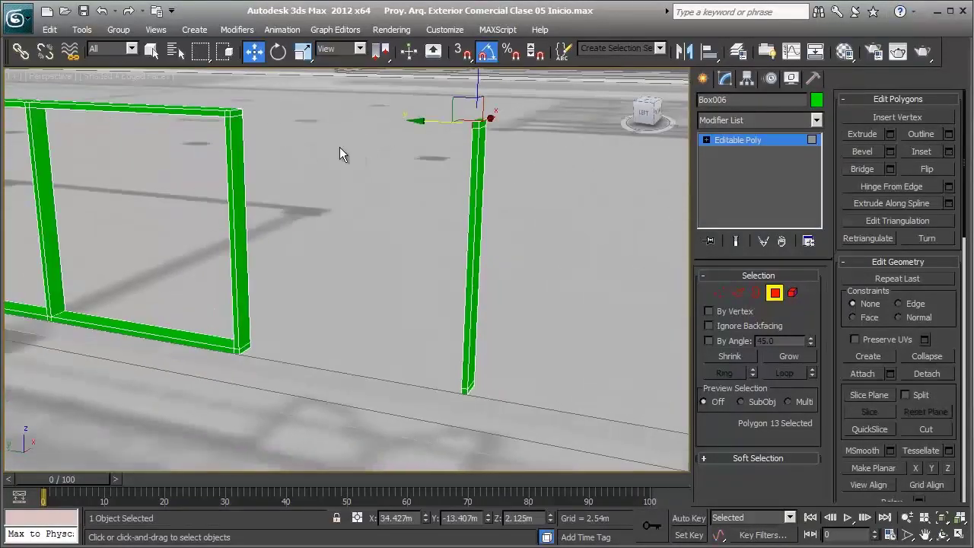
left_click(237, 112, "ctrl")
middle_click_drag(287, 317, 109, 340)
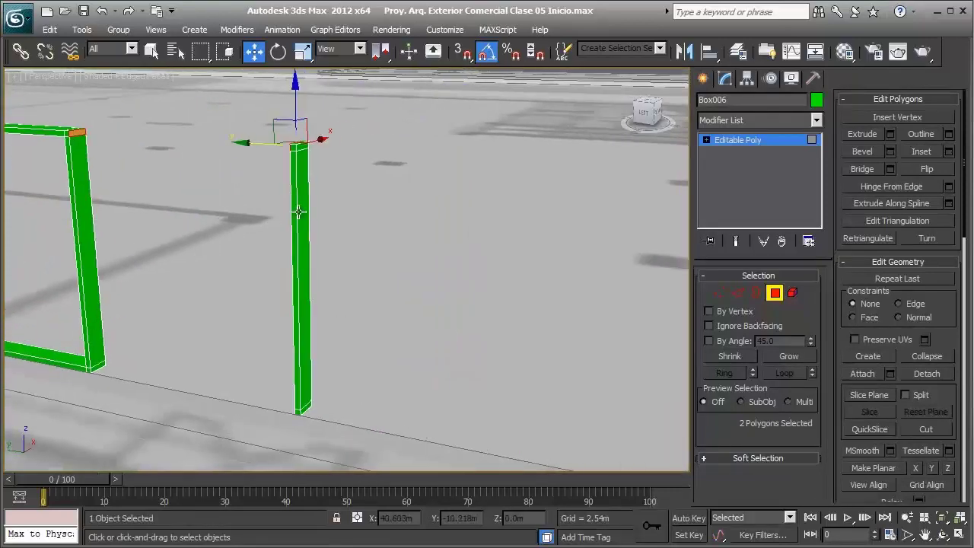
left_click(301, 149, "ctrl")
middle_click_drag(314, 177, 271, 177)
- Add a remaining post's base face and bridge the rest of the posts with rails
scroll(271, 177, "down", 3)
middle_click_drag(336, 179, 450, 131, "alt")
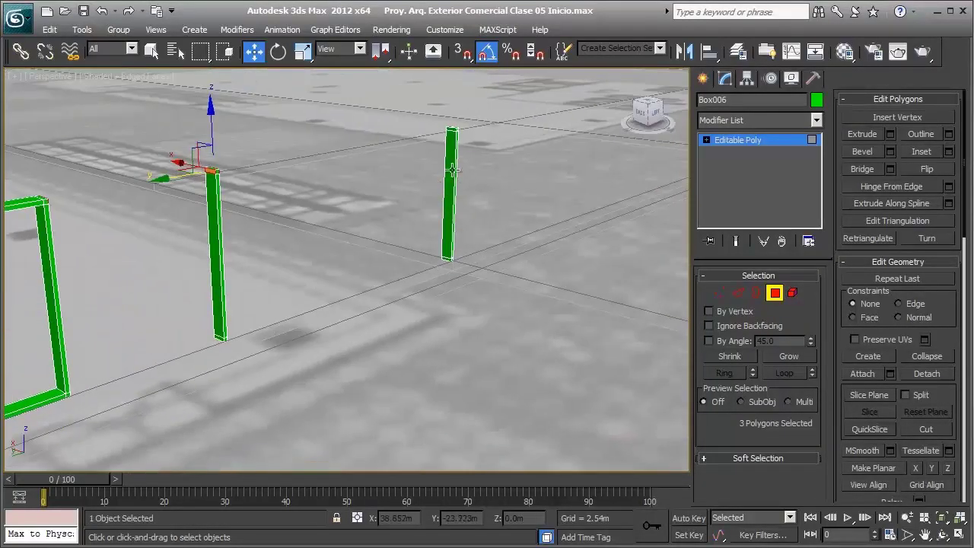
scroll(461, 228, "up", 3)
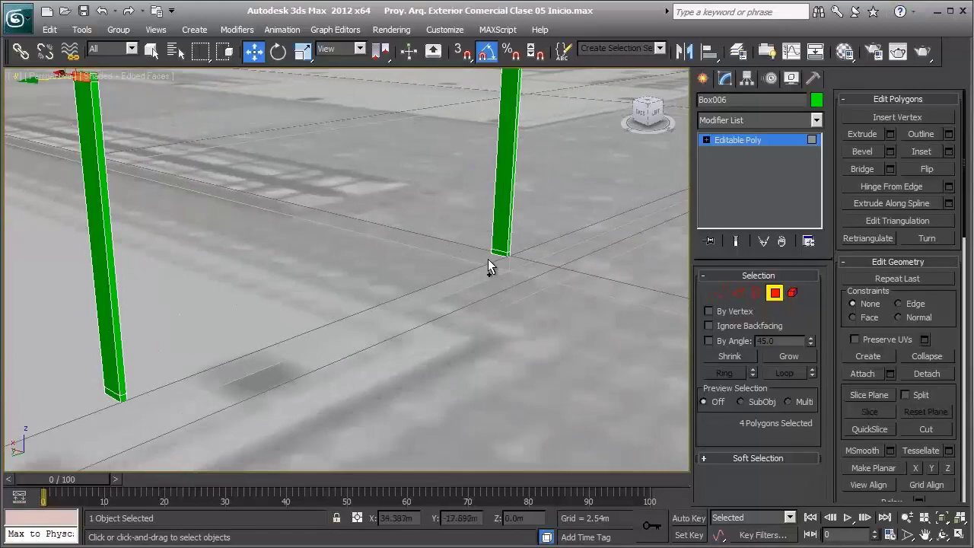
middle_click_drag(485, 265, 239, 286, "alt")
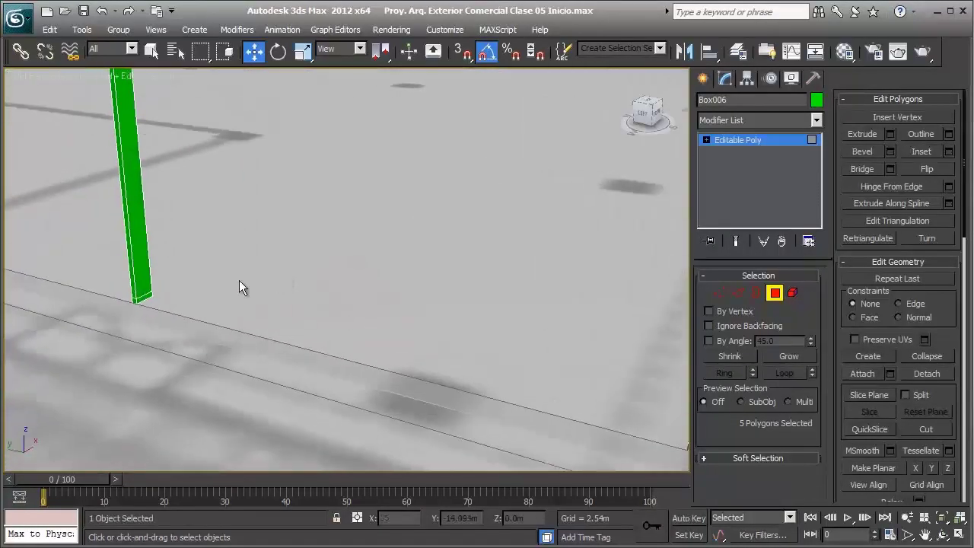
left_click(142, 294, "ctrl")
scroll(309, 284, "down", 3)
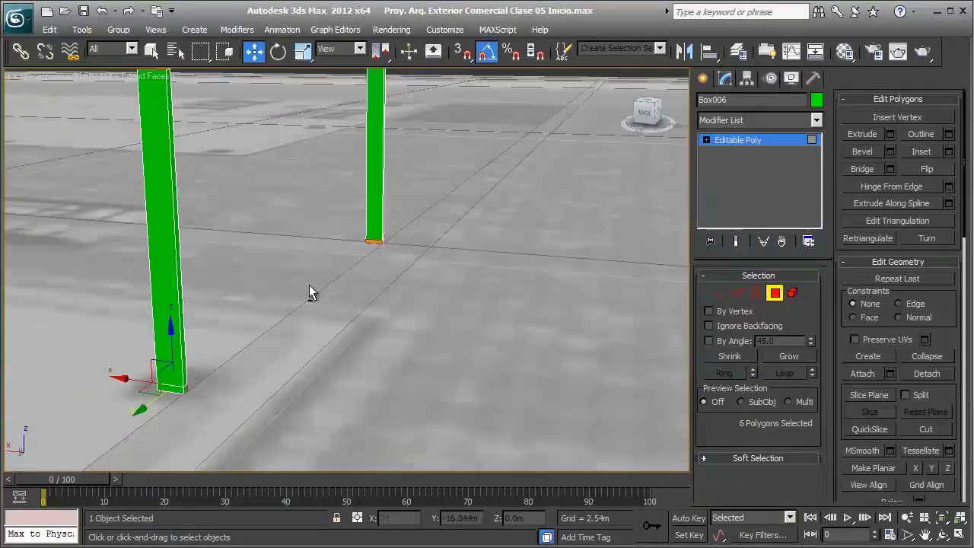
middle_click_drag(308, 285, 312, 255, "alt")
mouse_move(239, 335)
middle_mouse_down("alt")
mouse_move(363, 297)
mouse_move(174, 305)
middle_mouse_up("alt")
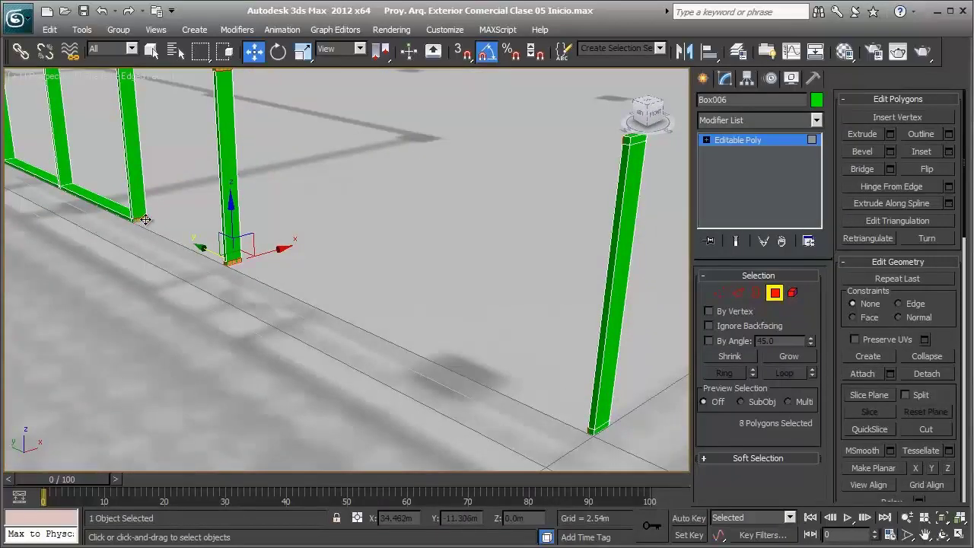
scroll(144, 219, "down", 2)
middle_click_drag(144, 219, 280, 237, "alt")
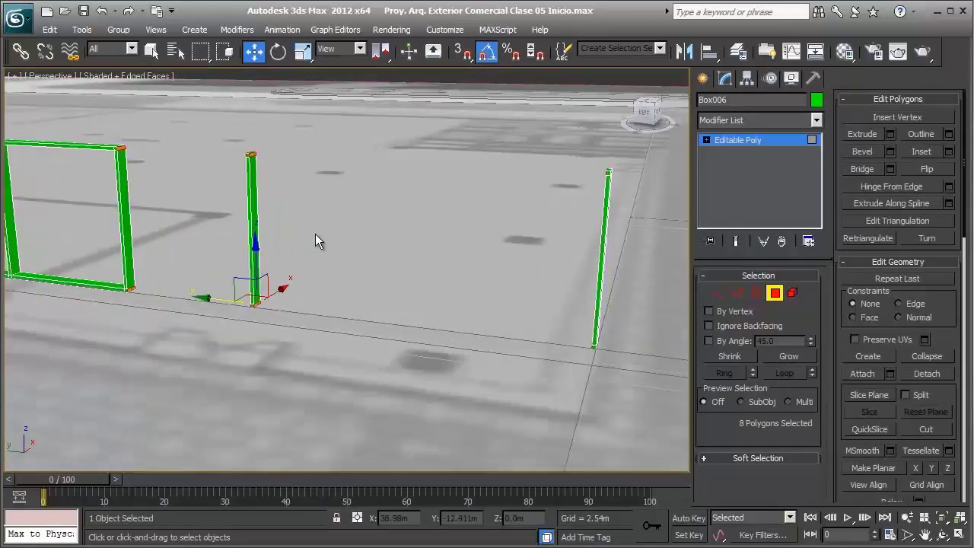
left_click(856, 171)
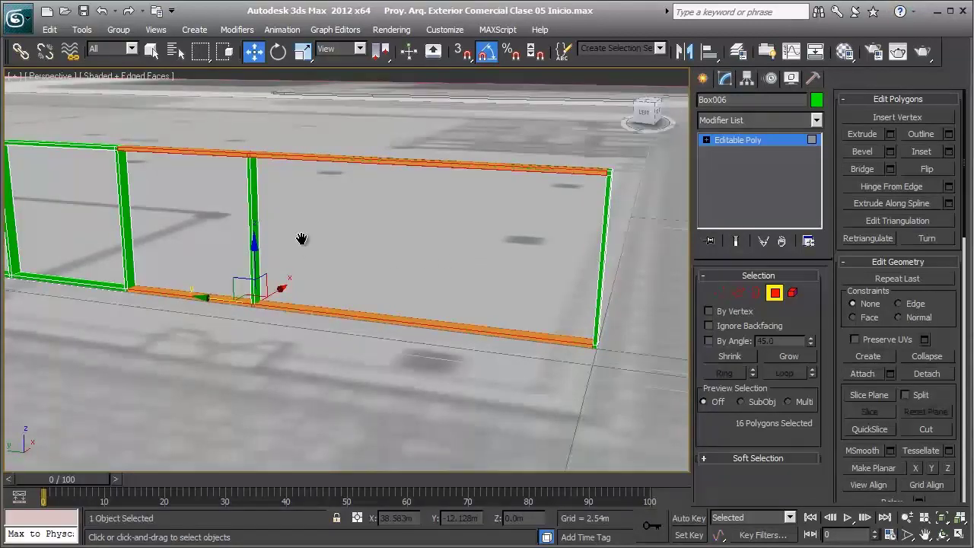
- Select a face of the new bottom rail
scroll(350, 248, "down", 2)
scroll(384, 251, "down", 2)
scroll(342, 259, "down", 2)
scroll(328, 266, "up", 2)
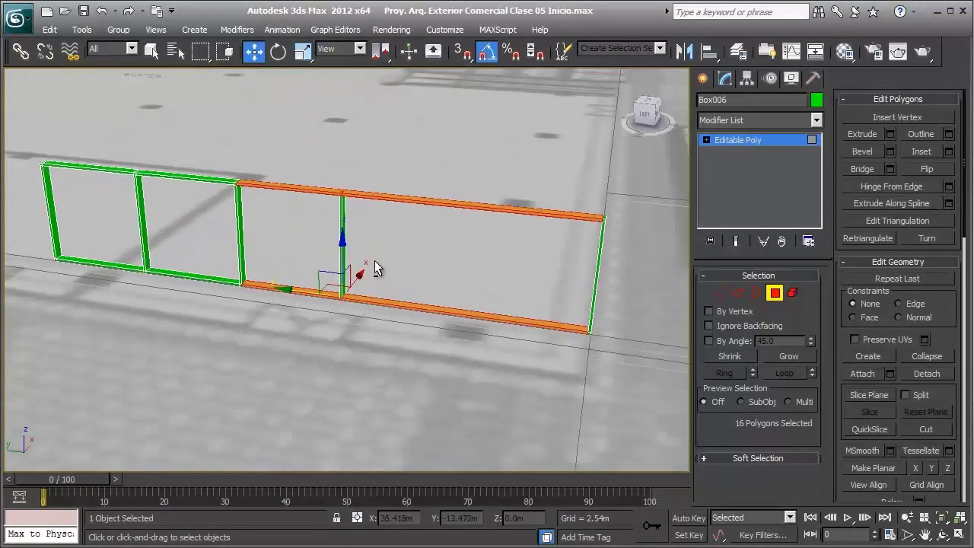
scroll(370, 267, "up", 2)
scroll(264, 308, "up", 1)
scroll(322, 289, "up", 2)
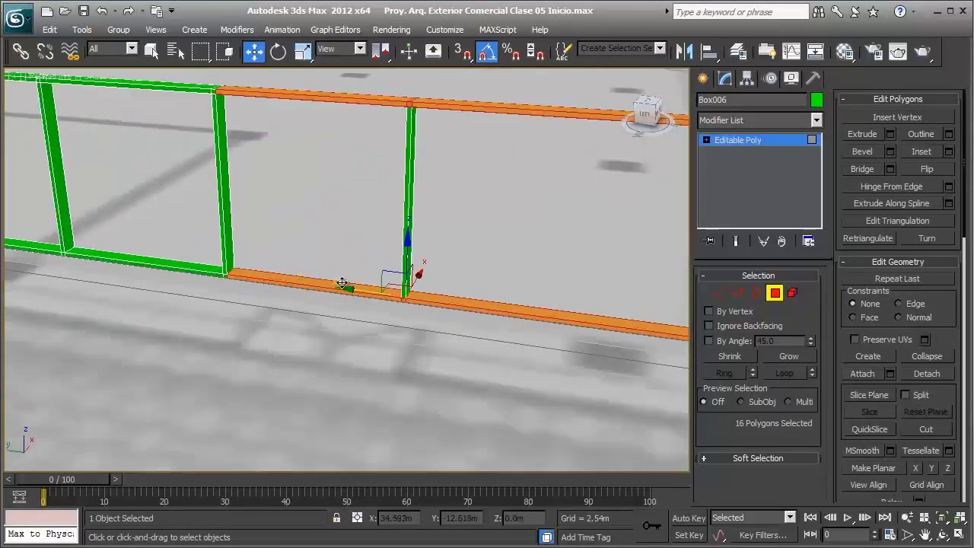
scroll(338, 286, "up", 1)
scroll(334, 293, "up", 2)
scroll(327, 369, "down", 2)
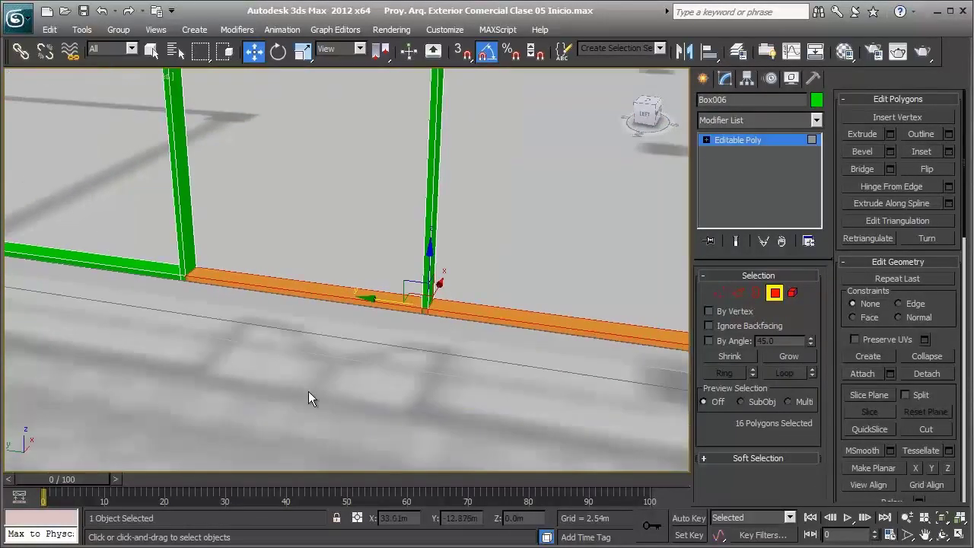
left_click_drag(273, 387, 273, 387, "alt")
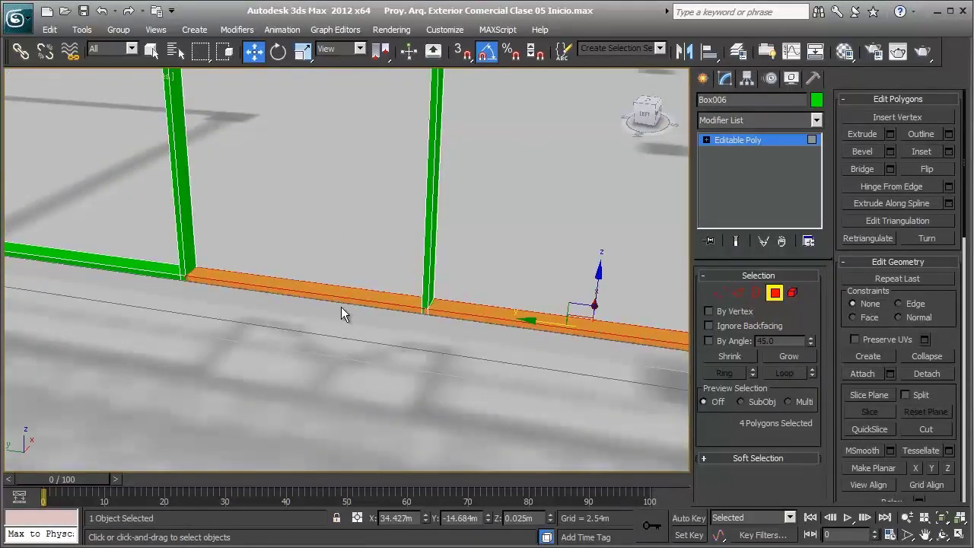
scroll(485, 310, "down", 2)
scroll(456, 304, "down", 3)
left_click(403, 342)
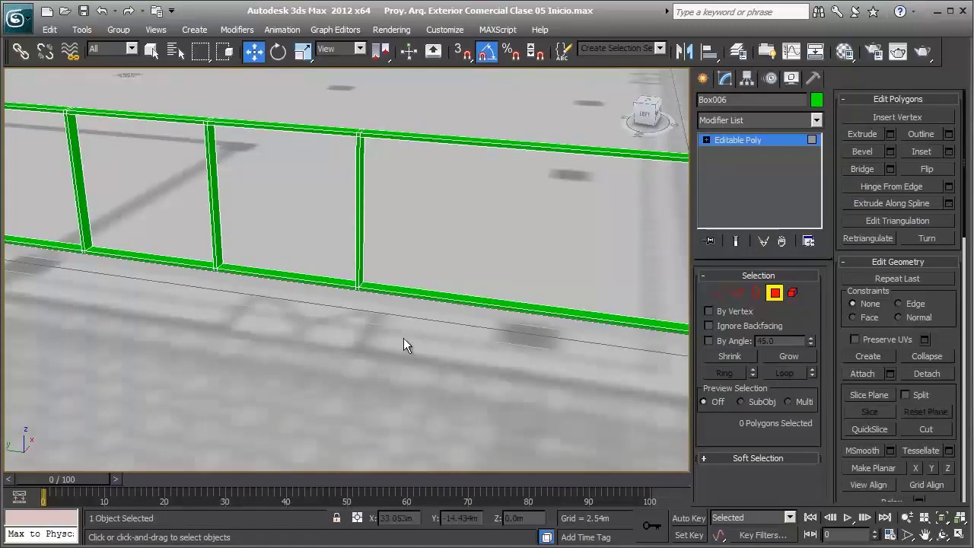
left_click(417, 297)
- Delete the selected old bar faces
scroll(430, 299, "up", 2)
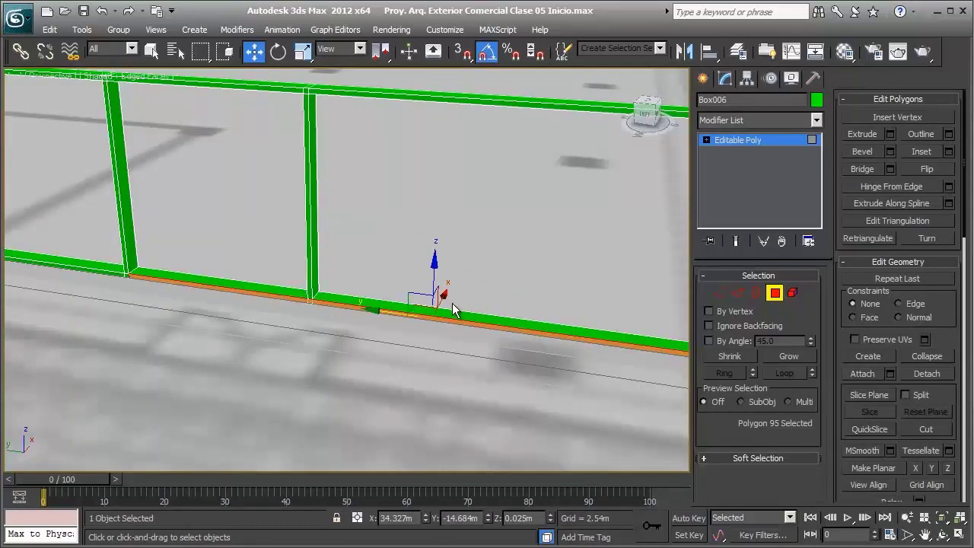
middle_click_drag(451, 303, 479, 304, "alt")
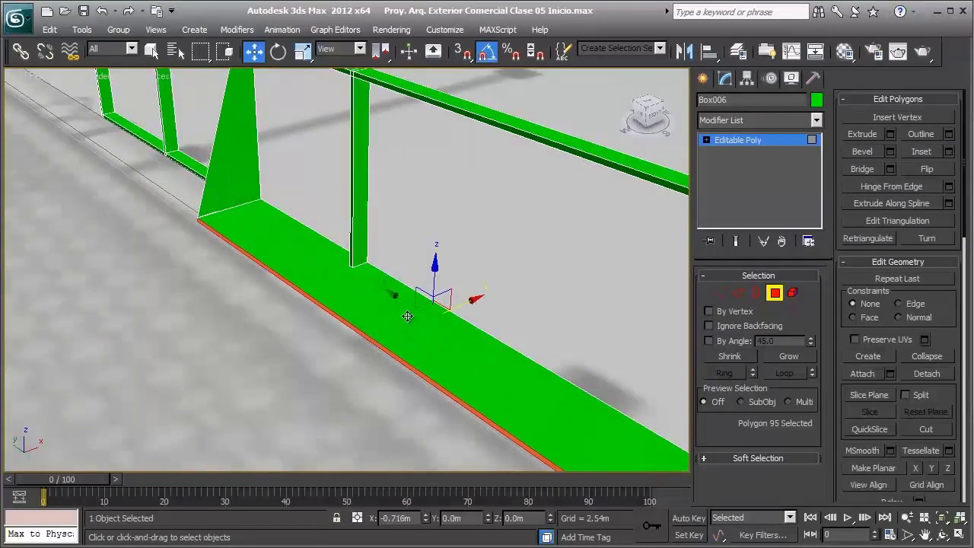
mouse_move(407, 316)
middle_mouse_down("alt")
mouse_move(375, 323)
mouse_move(377, 298)
middle_mouse_up("alt")
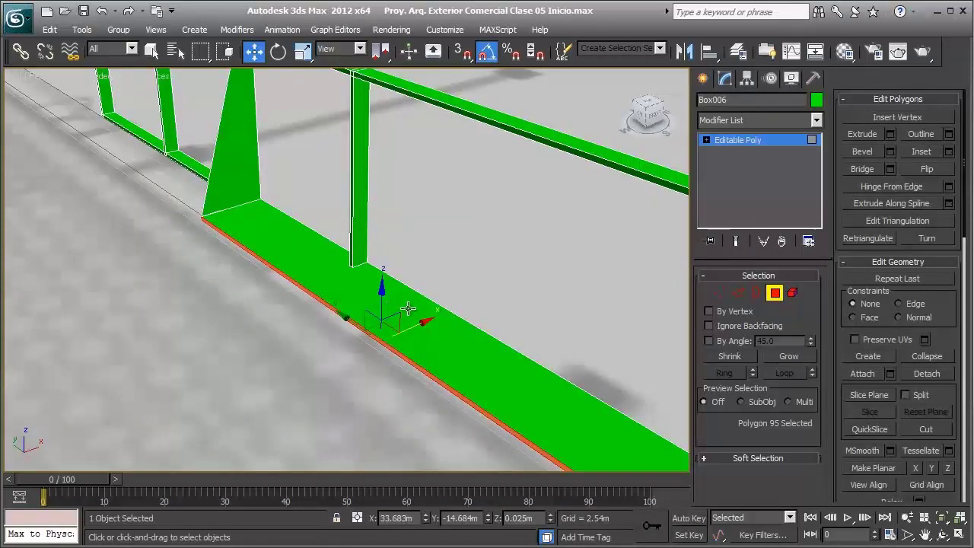
key("Delete")
key("Delete")
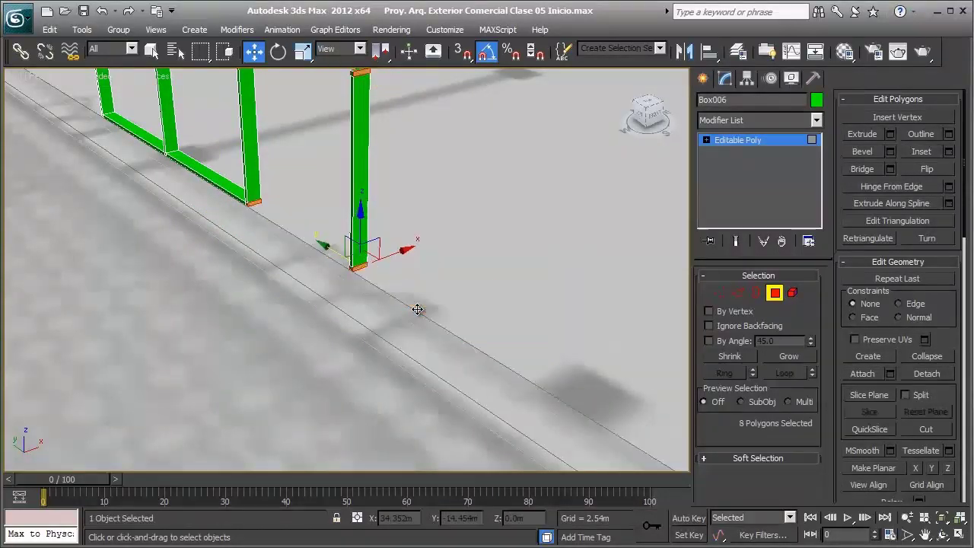
left_click(429, 259)
- Bridge the right post to the neighbouring frame post with top and bottom bars
mouse_move(395, 215)
middle_mouse_down("alt")
mouse_move(366, 391)
mouse_move(299, 242)
middle_mouse_up("alt")
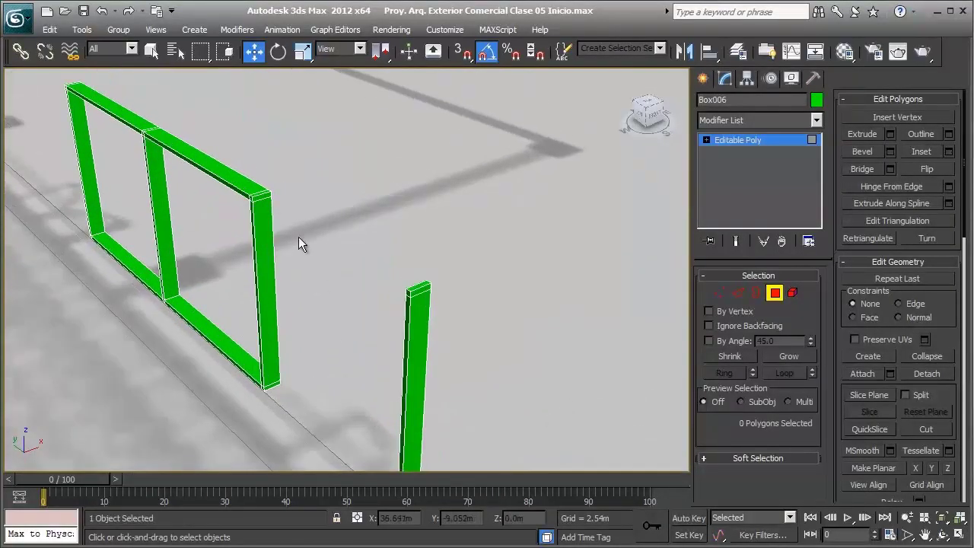
left_click(262, 188)
key("z")
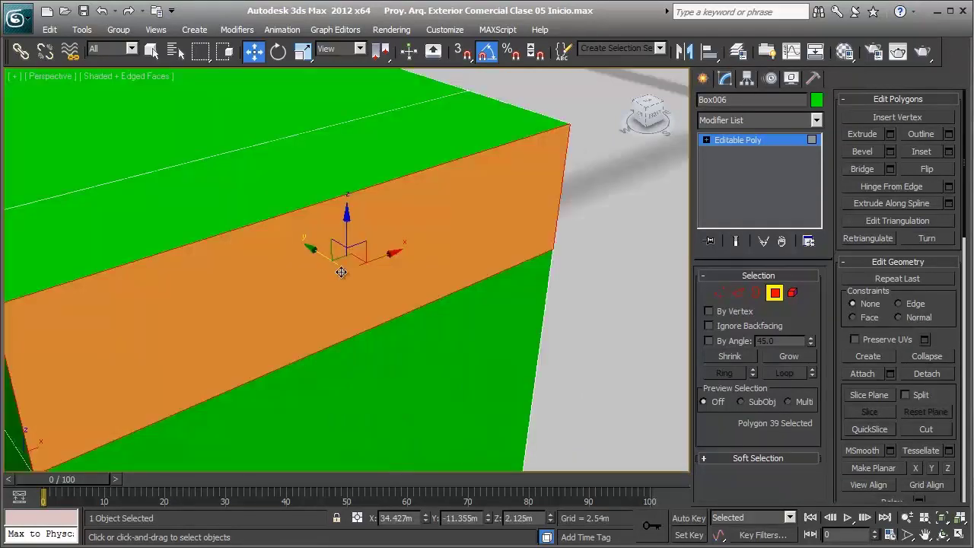
middle_click_drag(487, 327, 489, 274, "alt")
scroll(619, 270, "down", 6)
scroll(592, 261, "up", 3)
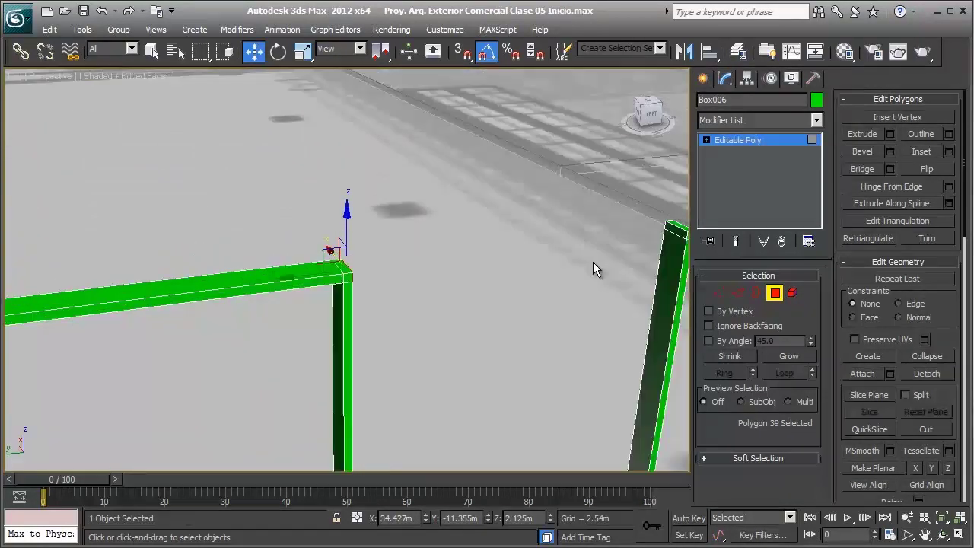
left_click(669, 231, "ctrl")
middle_click_drag(613, 344, 523, 394, "alt")
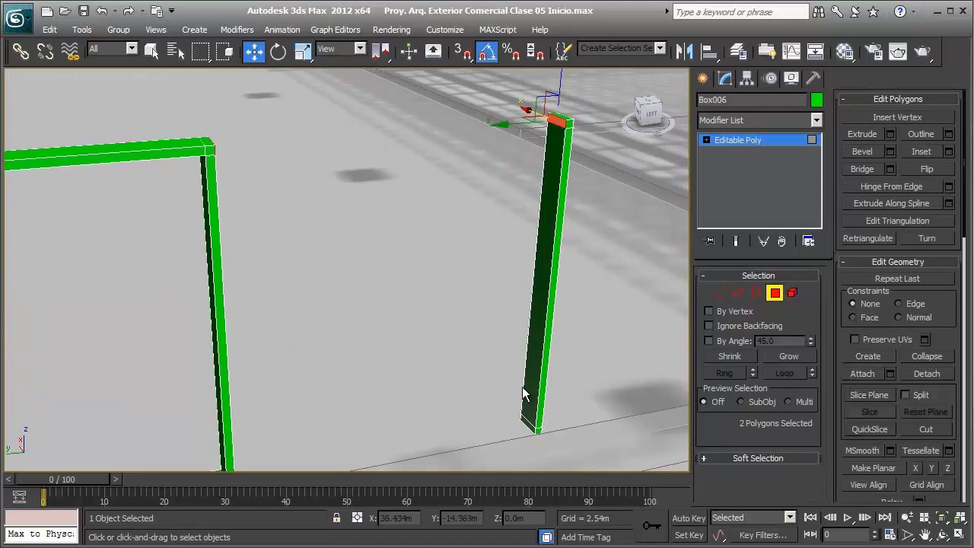
left_click(528, 429, "ctrl")
mouse_move(527, 429)
middle_mouse_down("alt")
mouse_move(364, 402)
mouse_move(321, 378)
middle_mouse_up("alt")
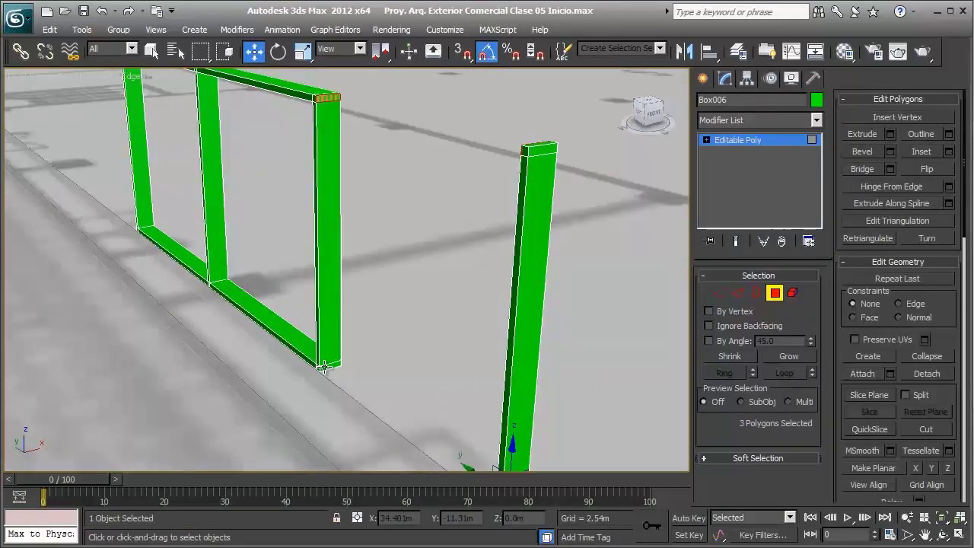
left_click(324, 366, "ctrl")
left_click(852, 170)
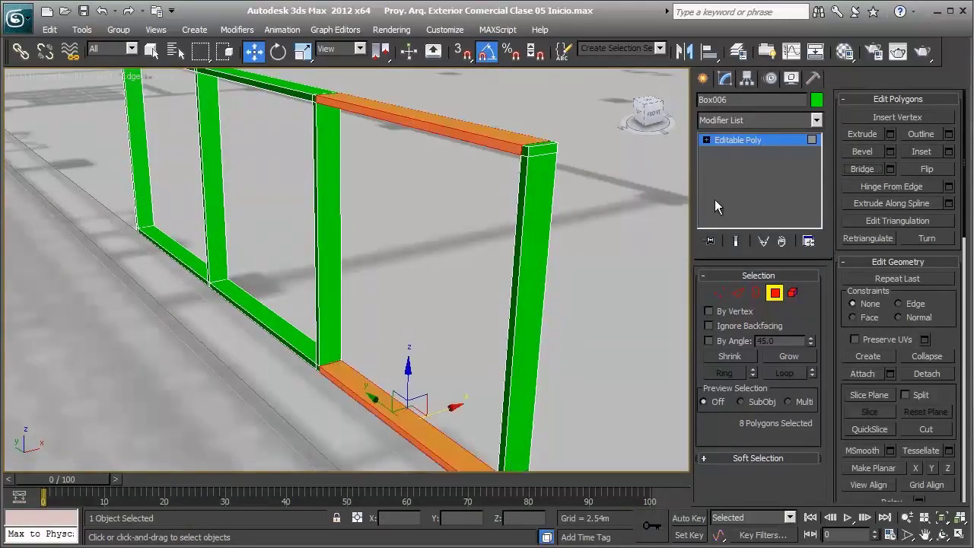
- Bridge the next post to the far post with top and bottom beams
scroll(517, 152, "up", 2)
middle_click_drag(513, 146, 478, 128)
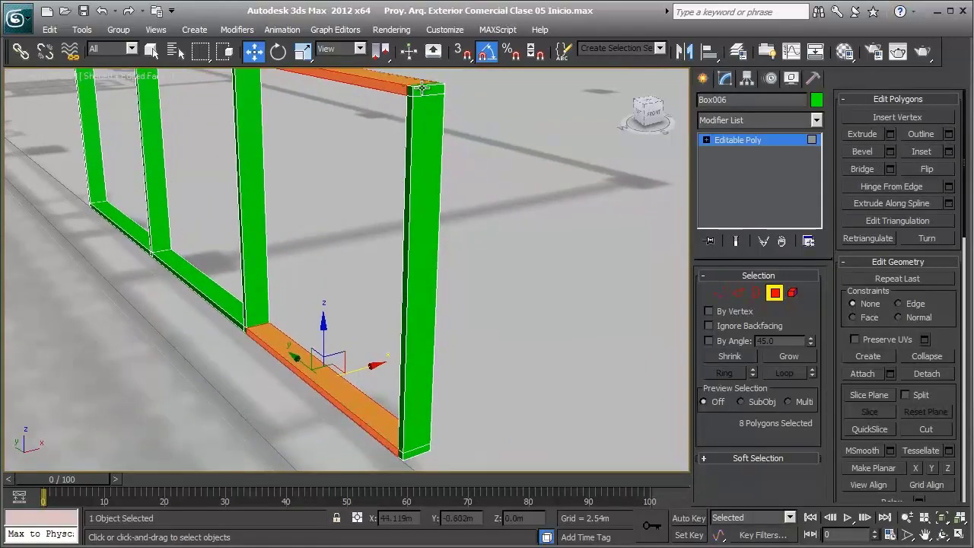
left_click(425, 89)
left_click(419, 453, "ctrl")
mouse_move(424, 460)
middle_mouse_down("alt")
mouse_move(456, 380)
mouse_move(514, 316)
mouse_move(514, 127)
middle_mouse_up("alt")
scroll(456, 381, "up", 3)
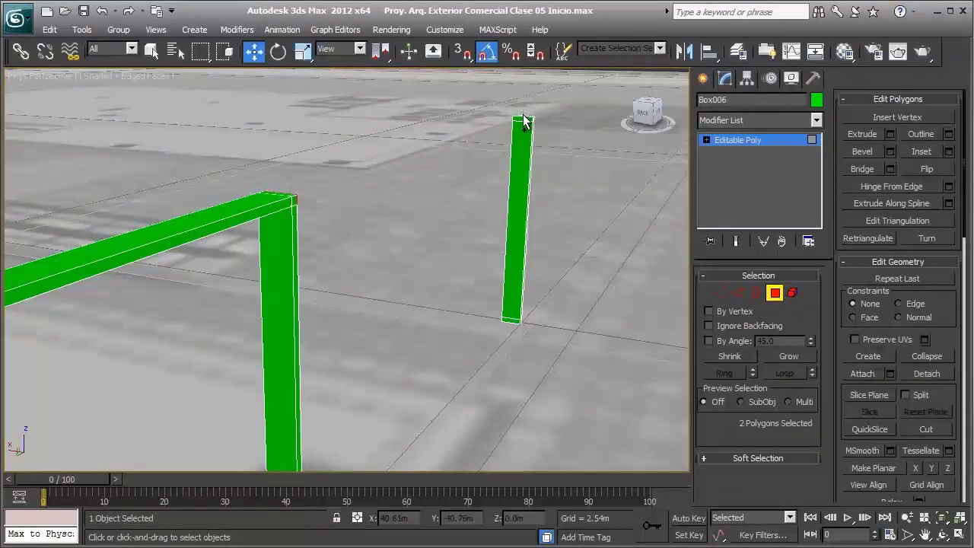
left_click(522, 118, "ctrl")
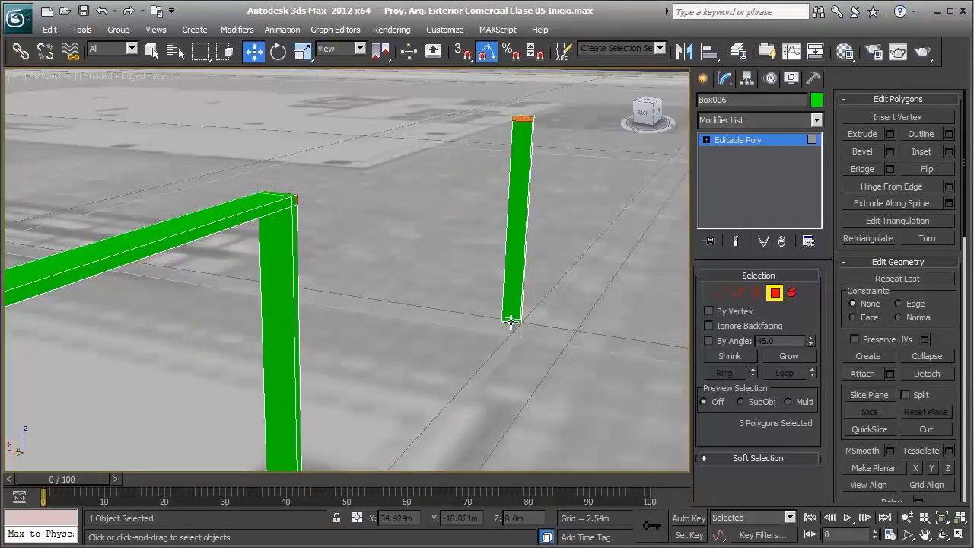
left_click(862, 169)
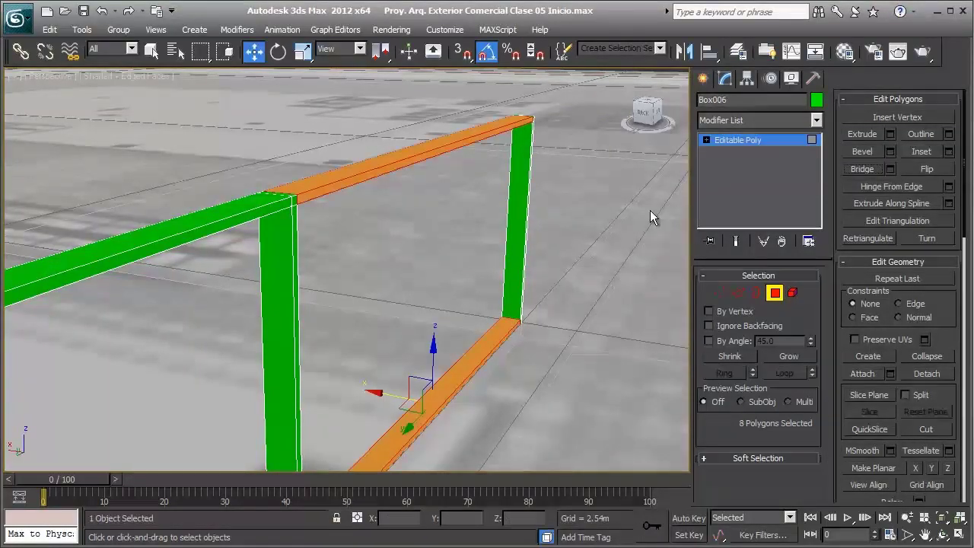
mouse_move(650, 210)
middle_mouse_down("alt")
mouse_move(512, 171)
mouse_move(328, 320)
mouse_move(336, 311)
mouse_move(261, 292)
mouse_move(293, 303)
mouse_move(339, 284)
middle_mouse_up("alt")
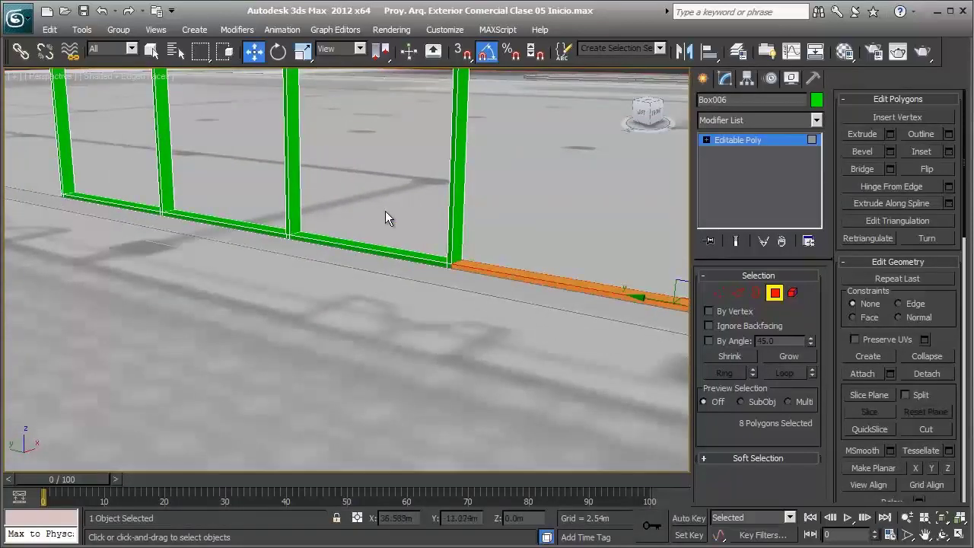
left_click_drag(385, 214, 338, 315)
- Delete the selected bottom beam to leave an opening in the bay
key("z")
mouse_move(370, 321)
middle_mouse_down("alt")
mouse_move(401, 319)
mouse_move(172, 286)
mouse_move(507, 290)
middle_mouse_up("alt")
key("Delete")
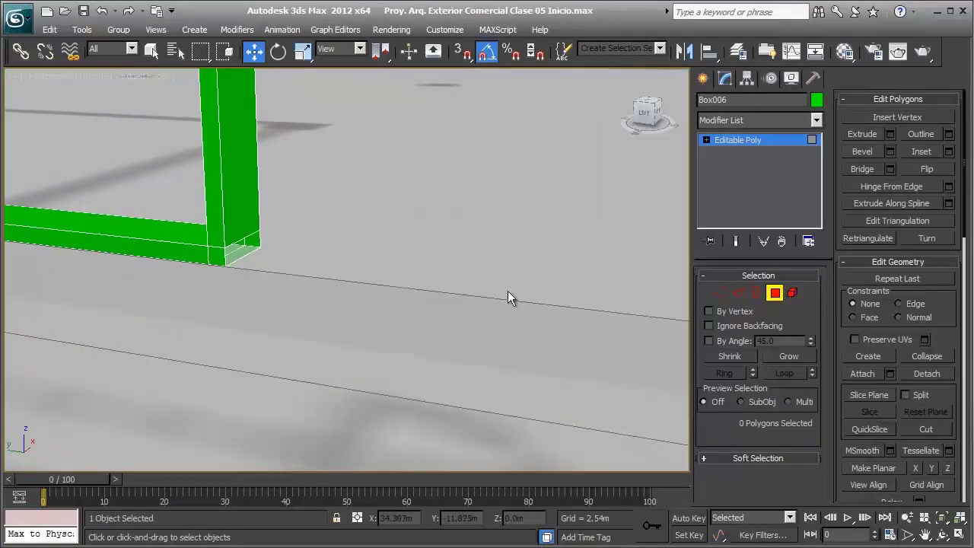
- Cap the open borders at the left and right post bases
left_click(756, 293)
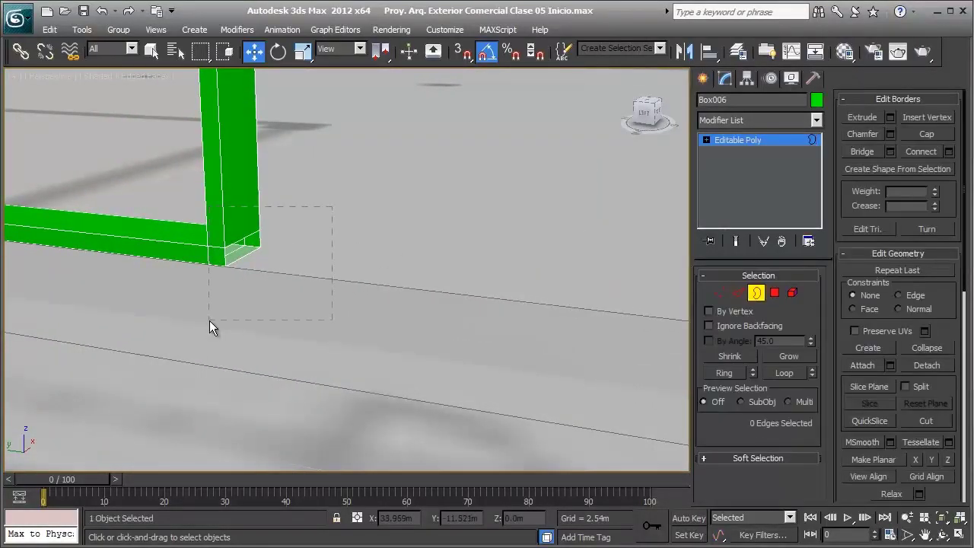
left_click_drag(209, 320, 210, 321)
left_click(932, 135)
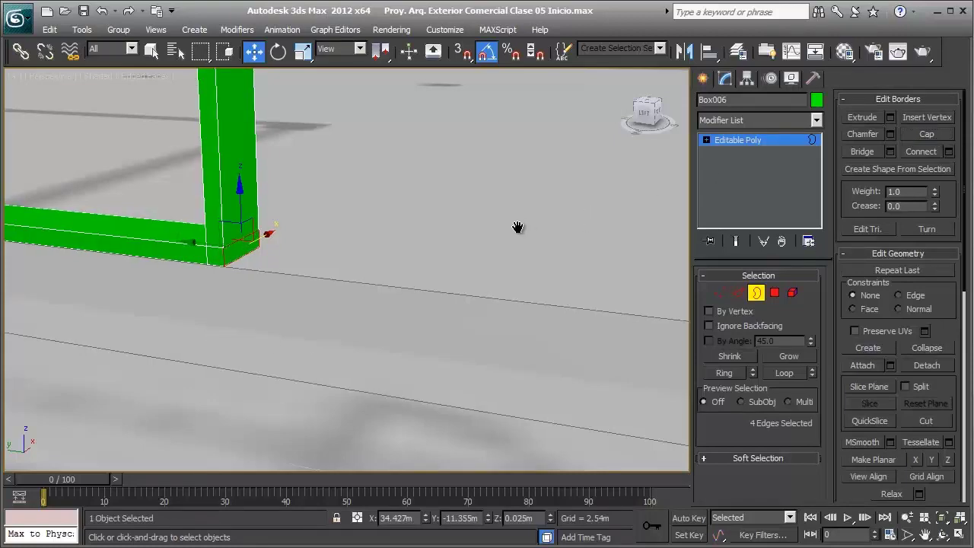
mouse_move(522, 224)
middle_mouse_down("alt")
mouse_move(566, 238)
mouse_move(433, 263)
middle_mouse_up("alt")
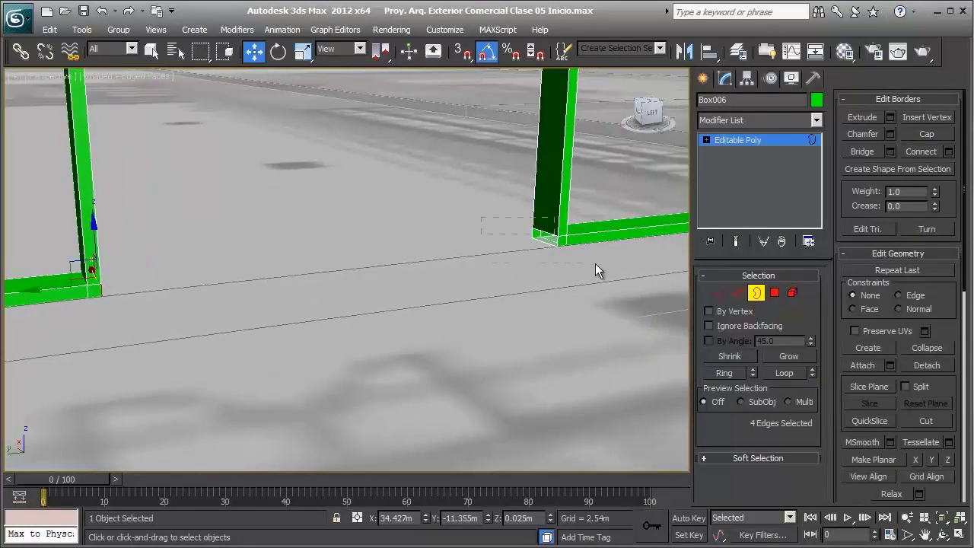
left_click_drag(595, 264, 502, 213)
left_click(925, 134)
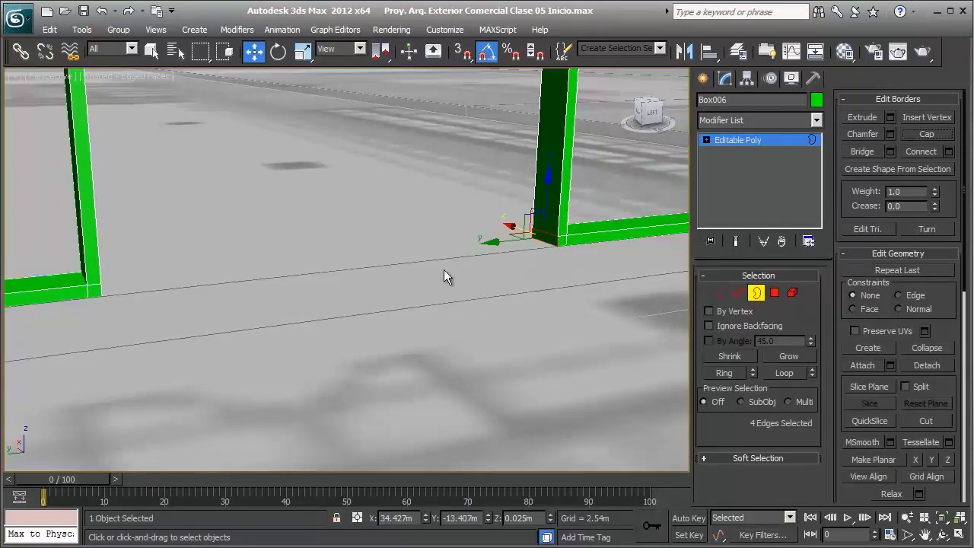
- Zoom out and pan to view the whole storefront frame head-on
scroll(444, 269, "down", 3)
mouse_move(432, 281)
middle_mouse_down("alt")
mouse_move(428, 269)
mouse_move(389, 268)
mouse_move(447, 273)
mouse_move(392, 275)
mouse_move(430, 281)
middle_mouse_up("alt")
scroll(393, 275, "down", 3)
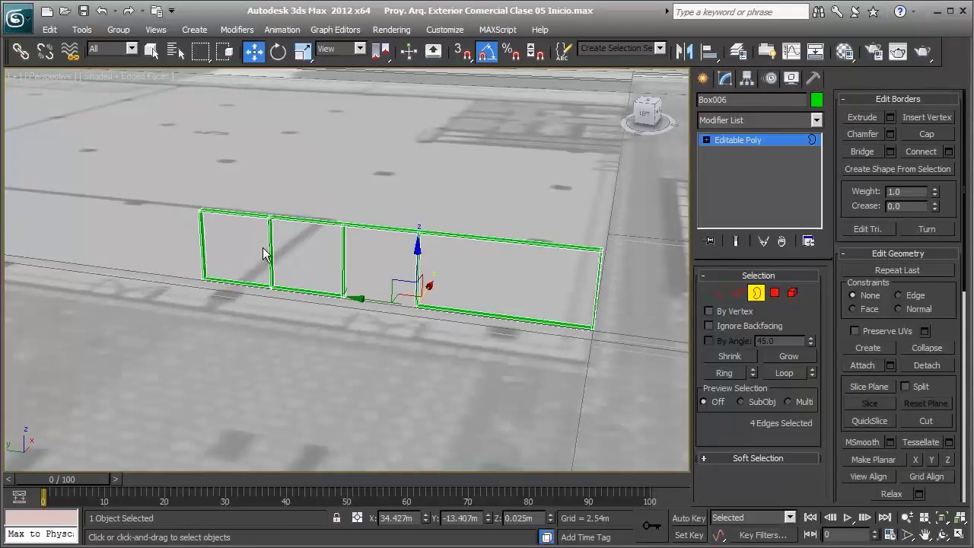
middle_click_drag(268, 222, 330, 243)
scroll(330, 244, "up", 3)
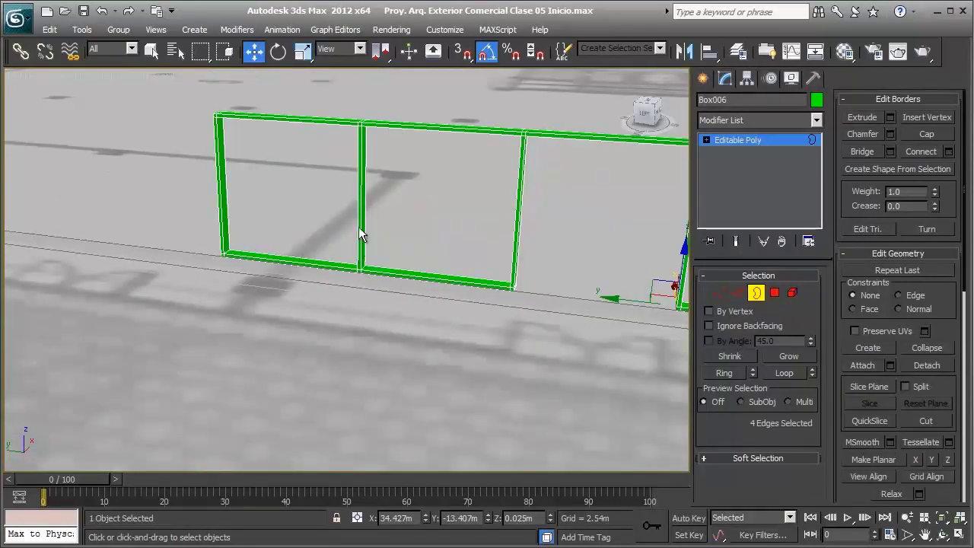
scroll(356, 195, "down", 2)
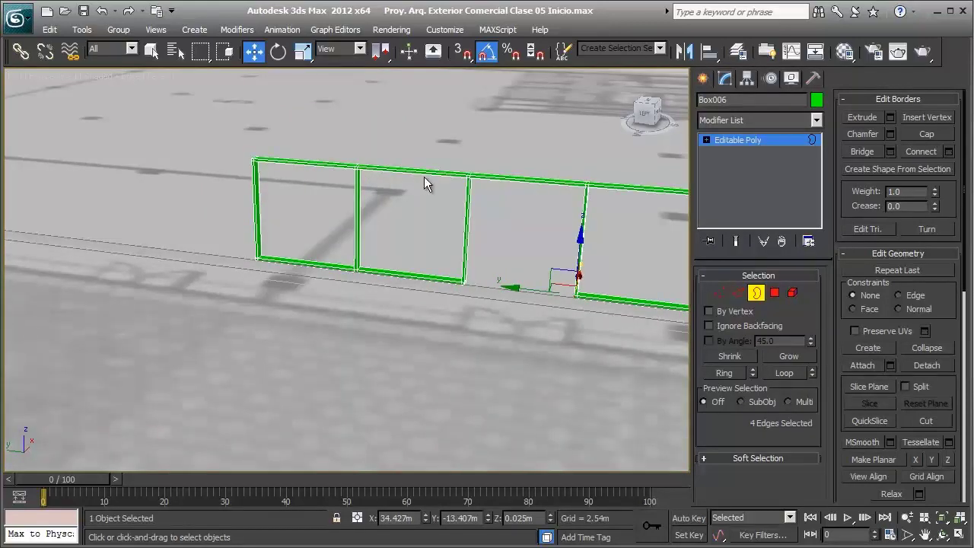
middle_click_drag(424, 176, 174, 174)
scroll(326, 250, "up", 1)
scroll(326, 246, "up", 1)
scroll(338, 249, "up", 1)
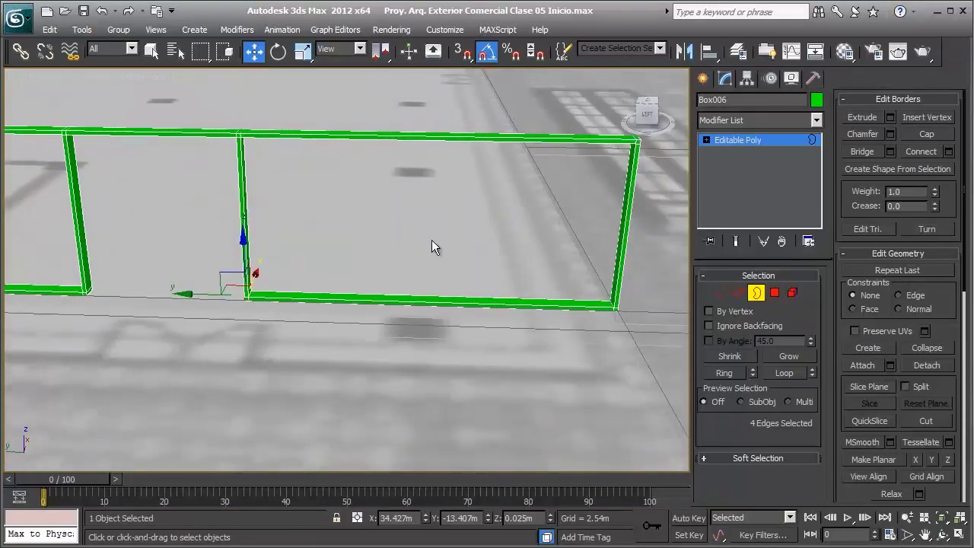
middle_click_drag(431, 247, 430, 256)
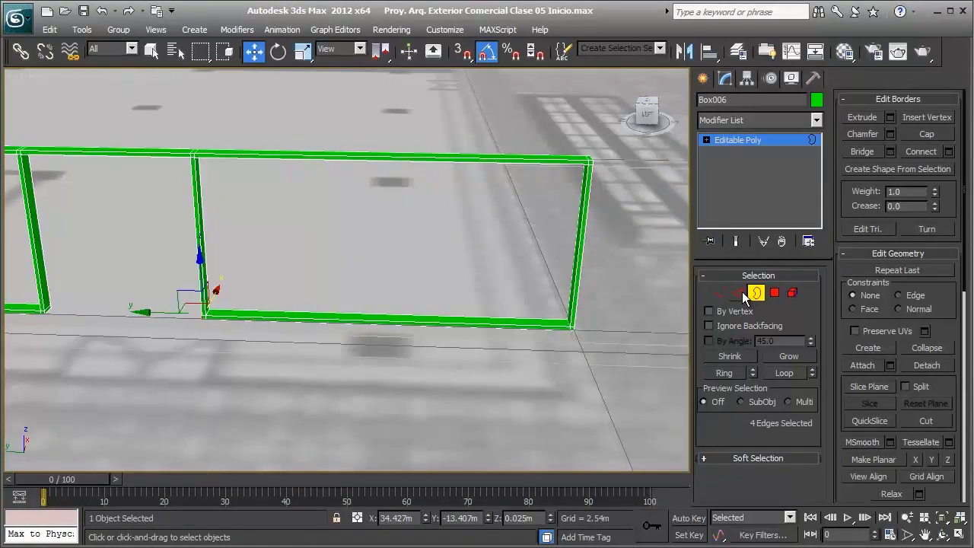
- Select the bars' long edges in Edge mode and Connect them with middle edges
left_click(741, 291)
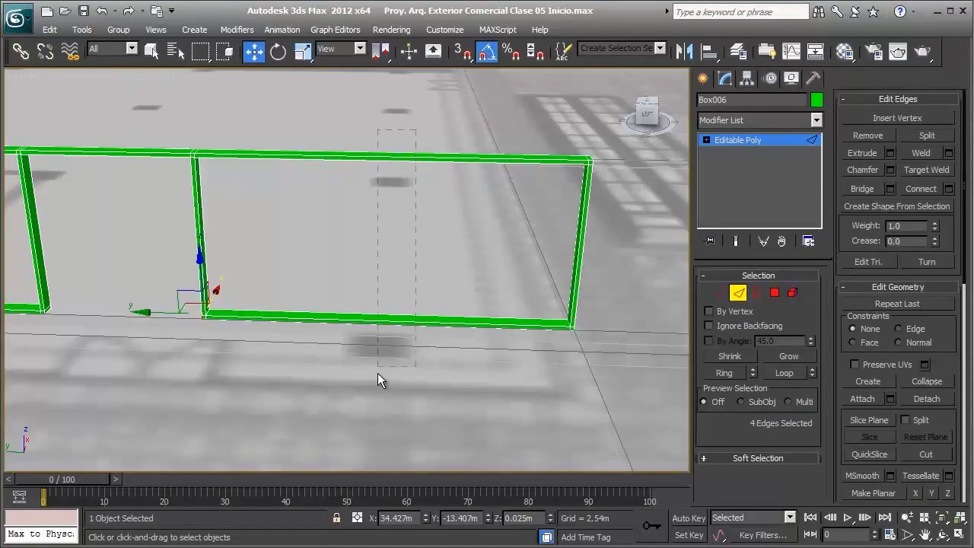
double_click(458, 317, "ctrl")
mouse_move(459, 317)
middle_mouse_down("alt")
mouse_move(355, 315)
mouse_move(550, 302)
middle_mouse_up("alt")
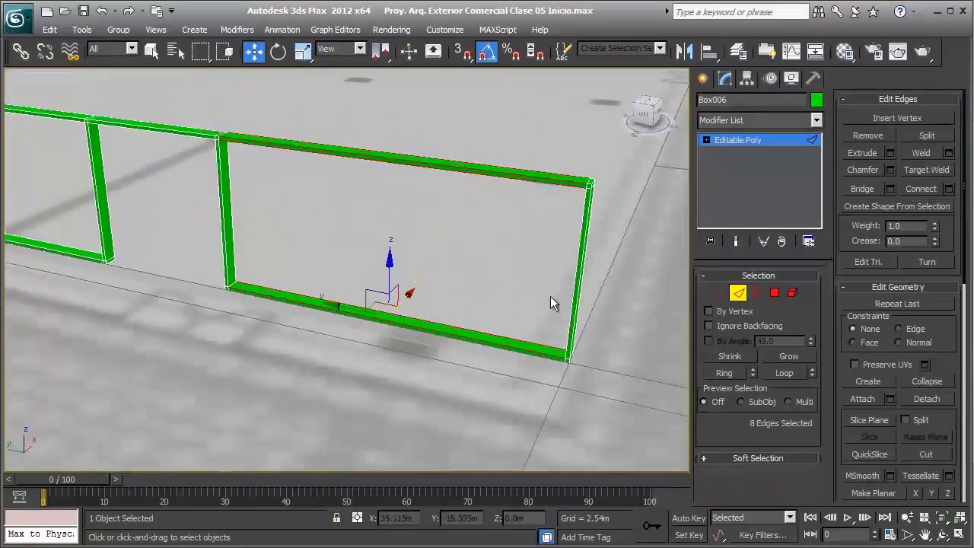
left_click(922, 190)
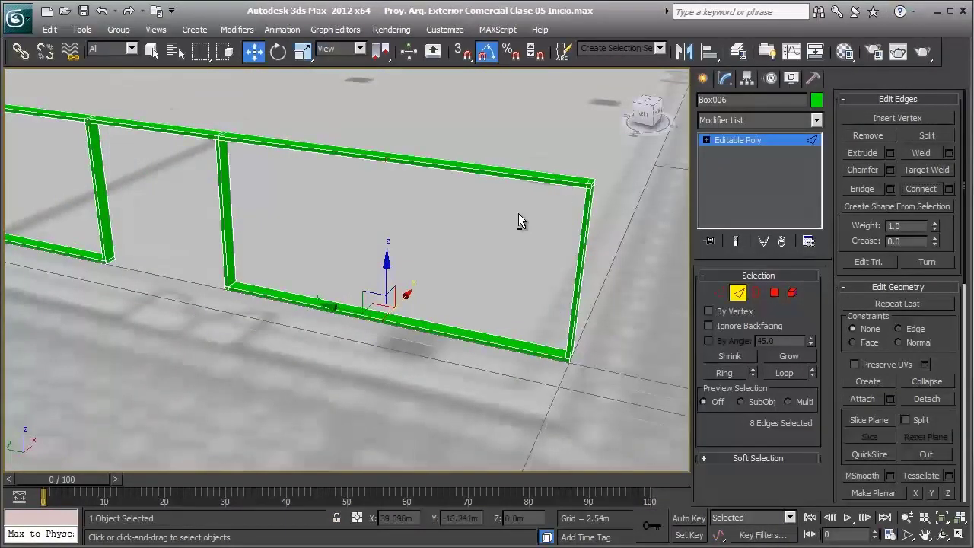
- Chamfer the new middle edges into a pair of closely spaced cuts
mouse_move(518, 213)
middle_mouse_down("alt")
mouse_move(523, 274)
mouse_move(539, 209)
middle_mouse_up("alt")
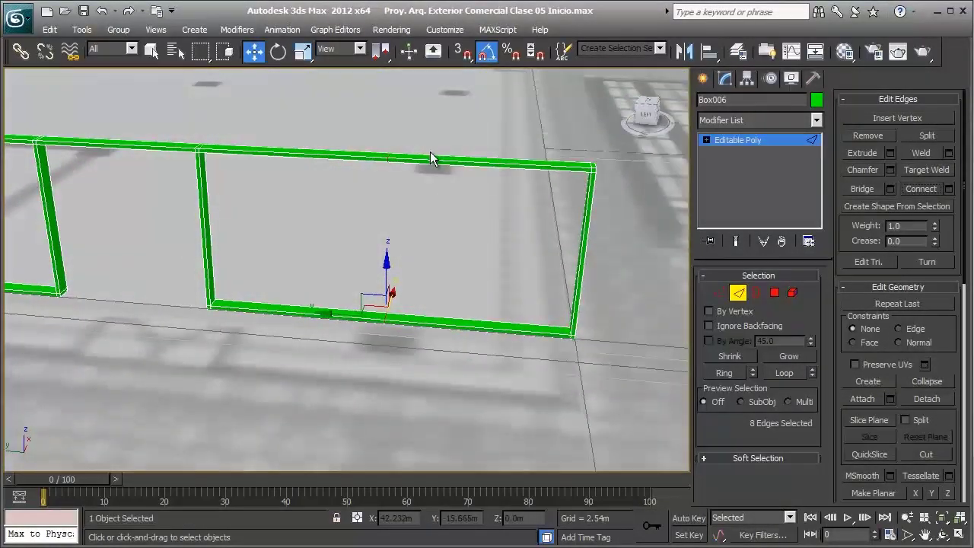
middle_click_drag(430, 151, 420, 247, "alt")
scroll(412, 220, "up", 5)
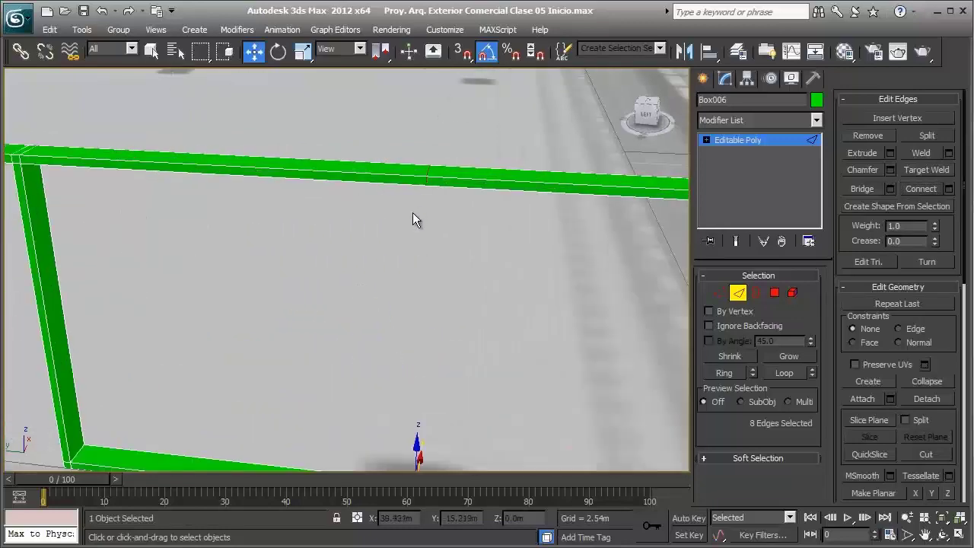
left_click(879, 169)
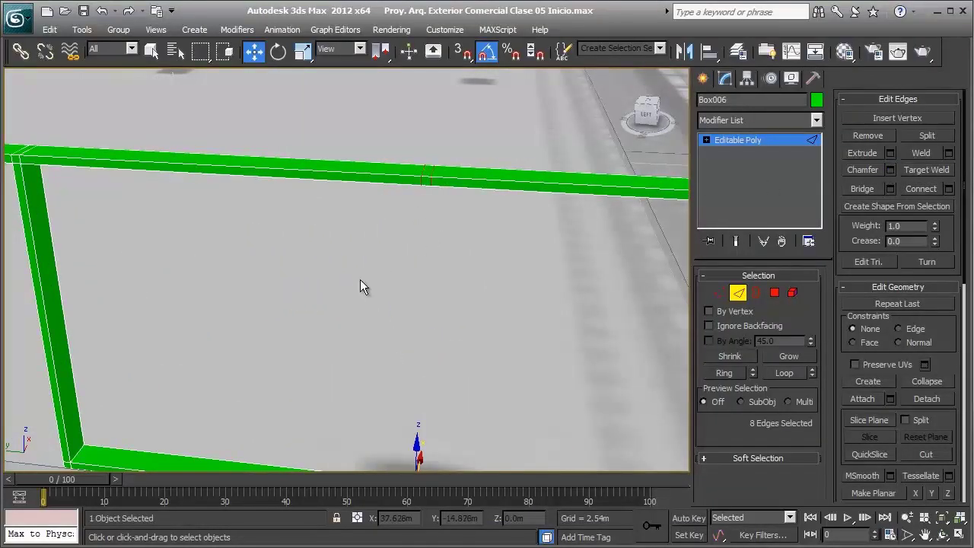
left_click_drag(376, 279, 484, 284)
scroll(414, 232, "down", 1)
scroll(522, 229, "down", 4)
scroll(492, 251, "up", 2)
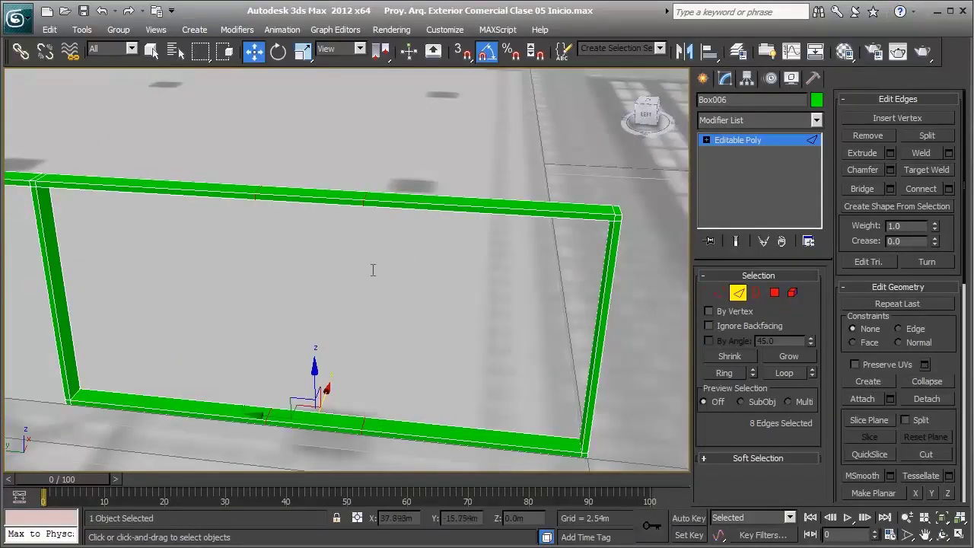
middle_click_drag(413, 195, 395, 248)
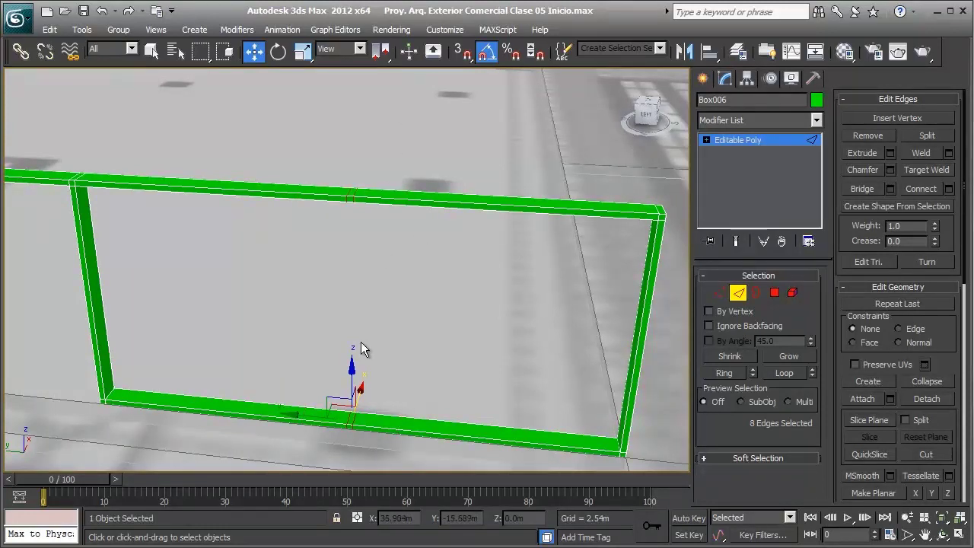
- In Polygon mode, bridge a top-rail face to the facing bottom-rail face, forming a mid-span mullion
scroll(372, 243, "up", 4)
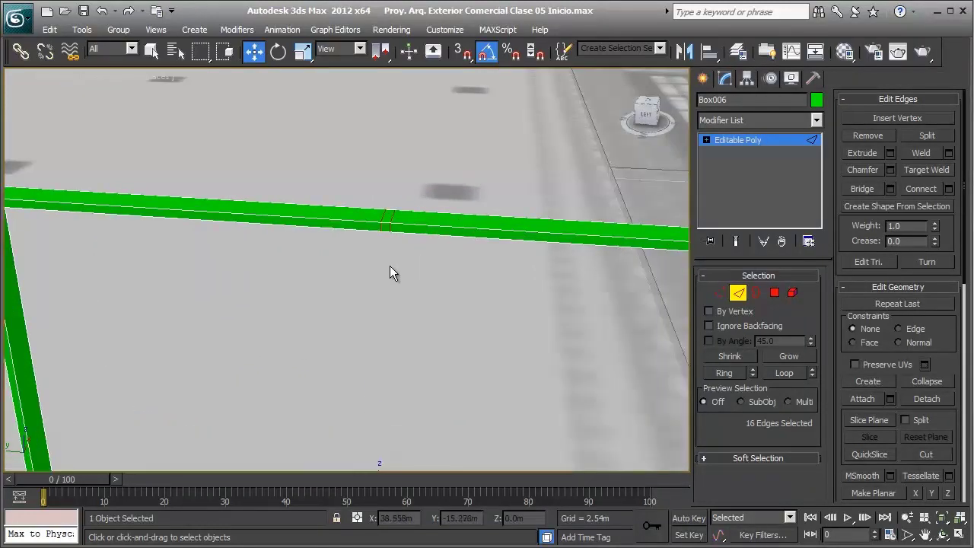
left_click(774, 293)
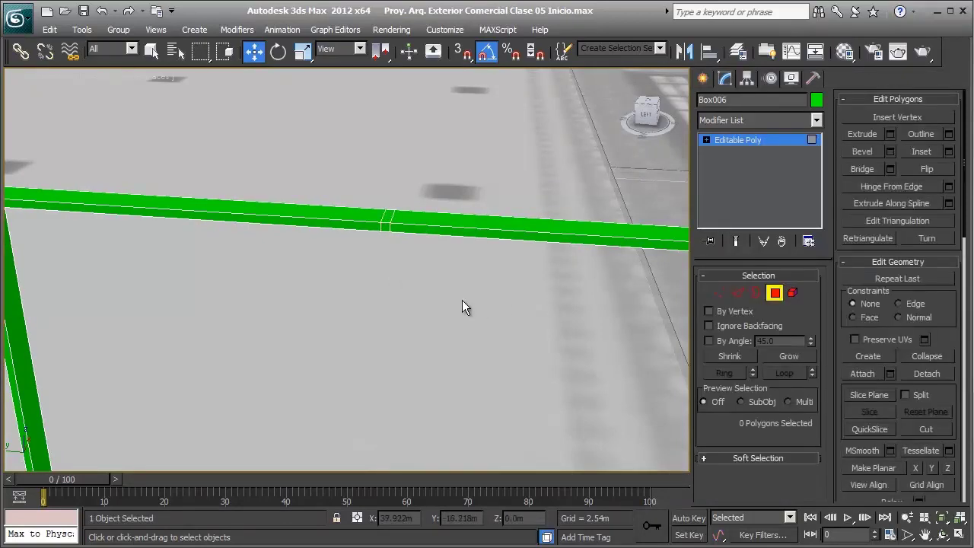
middle_click_drag(461, 300, 408, 213, "alt")
left_click(373, 139)
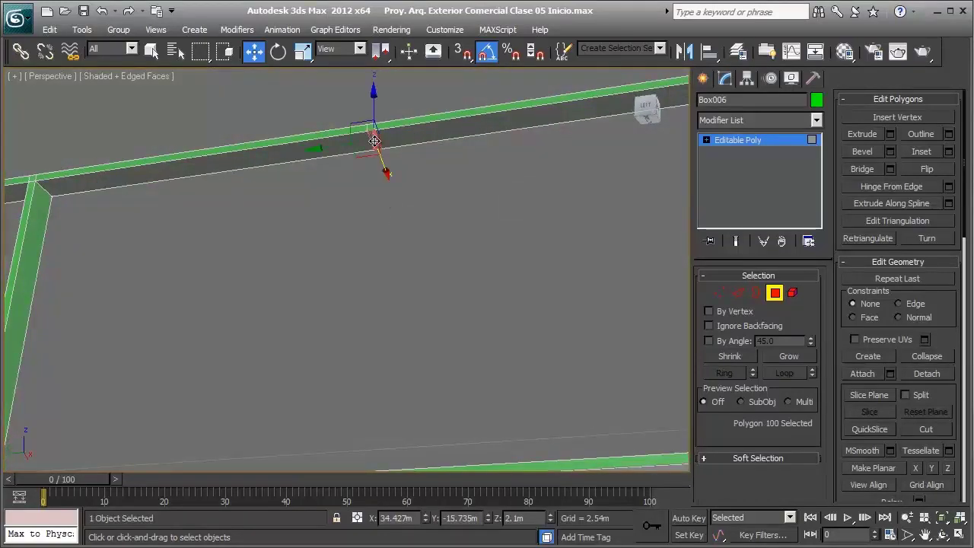
mouse_move(374, 140)
middle_mouse_down("alt")
mouse_move(413, 231)
mouse_move(389, 355)
middle_mouse_up("alt")
left_click(374, 377)
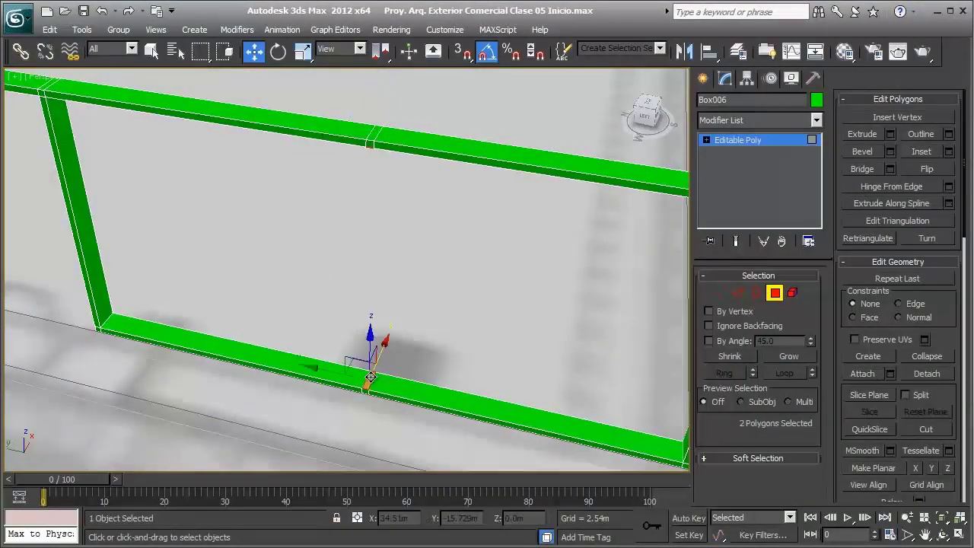
left_click(862, 168)
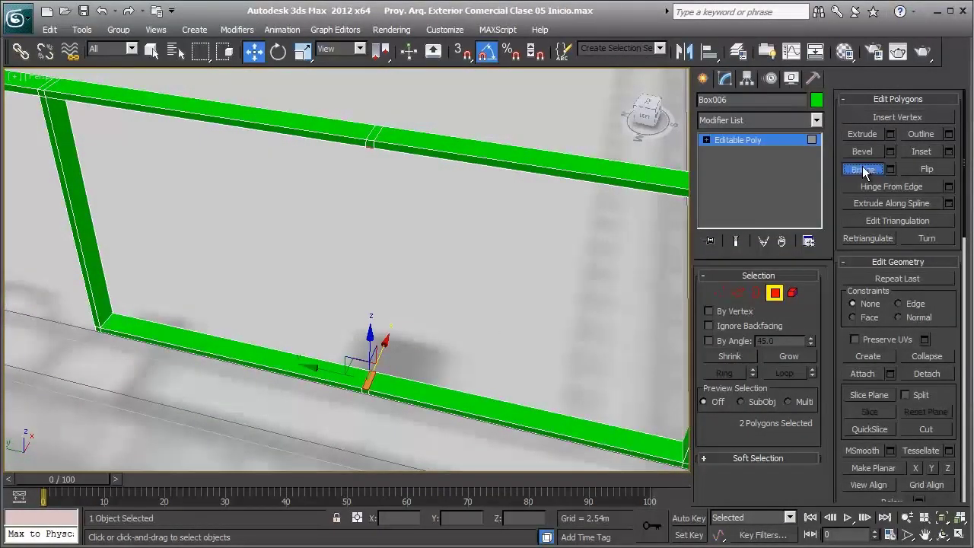
mouse_move(398, 241)
middle_mouse_down("alt")
mouse_move(431, 226)
mouse_move(430, 170)
mouse_move(261, 169)
mouse_move(445, 176)
mouse_move(454, 202)
mouse_move(413, 218)
mouse_move(393, 203)
middle_mouse_up("alt")
- Begin a new selection of the top-rail polygons along the facade
scroll(392, 194, "down", 1)
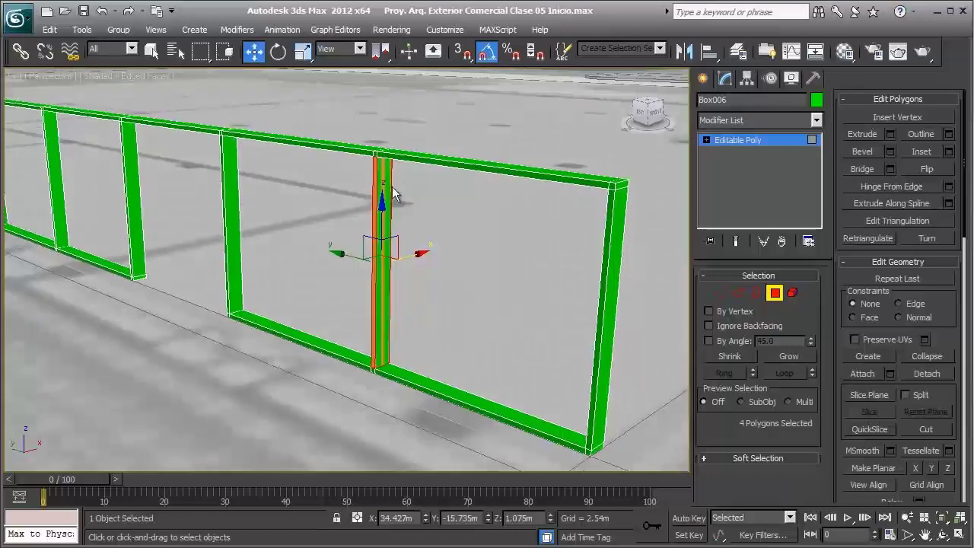
scroll(404, 209, "down", 2)
scroll(437, 217, "down", 1)
scroll(251, 201, "down", 2)
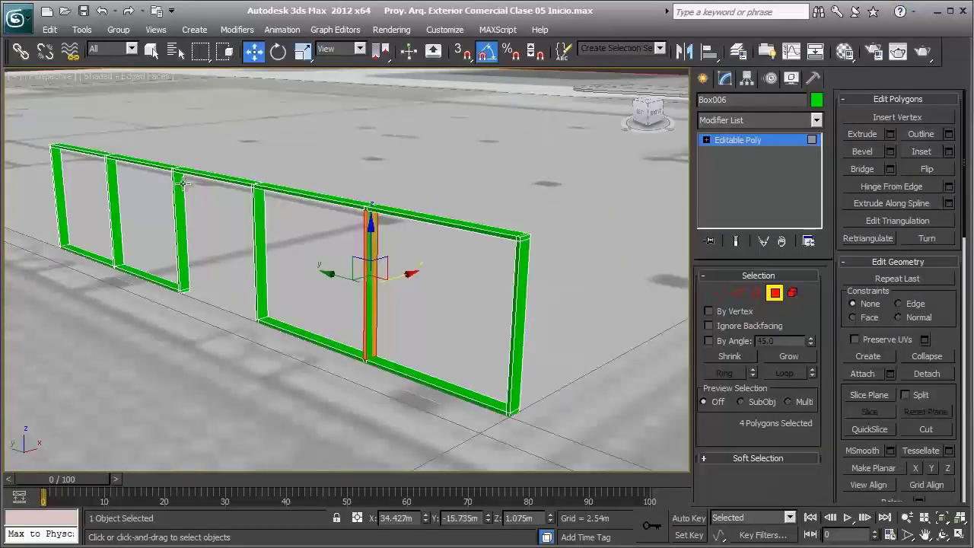
scroll(281, 188, "down", 2)
scroll(232, 175, "up", 1)
middle_click_drag(232, 175, 259, 183)
scroll(364, 185, "up", 2)
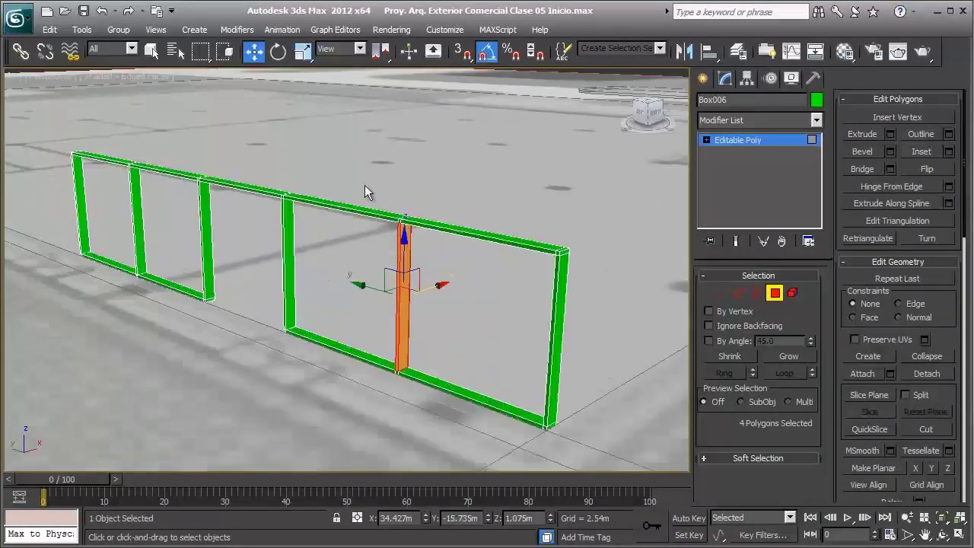
scroll(347, 217, "up", 2)
scroll(489, 224, "up", 1)
scroll(426, 261, "up", 2)
scroll(424, 247, "down", 2)
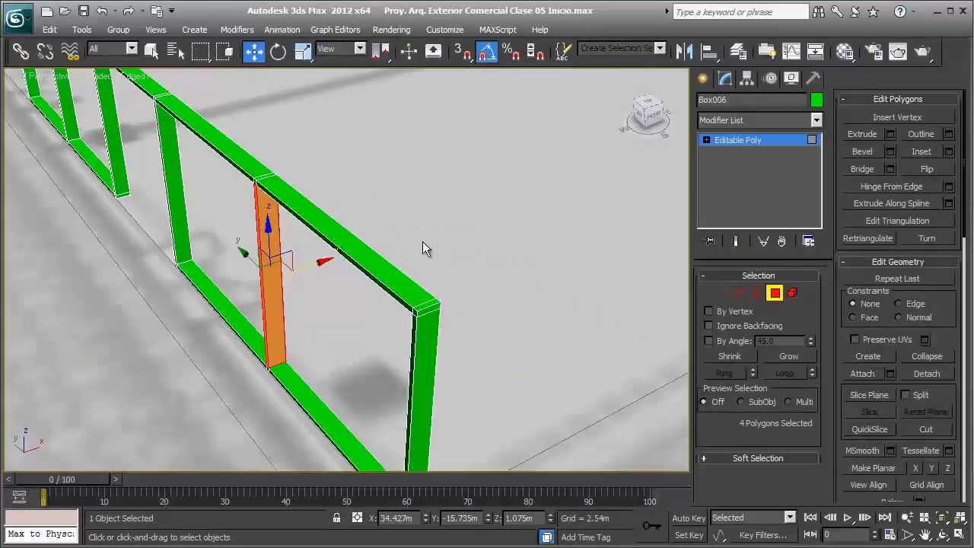
scroll(487, 316, "up", 3)
left_click(481, 326)
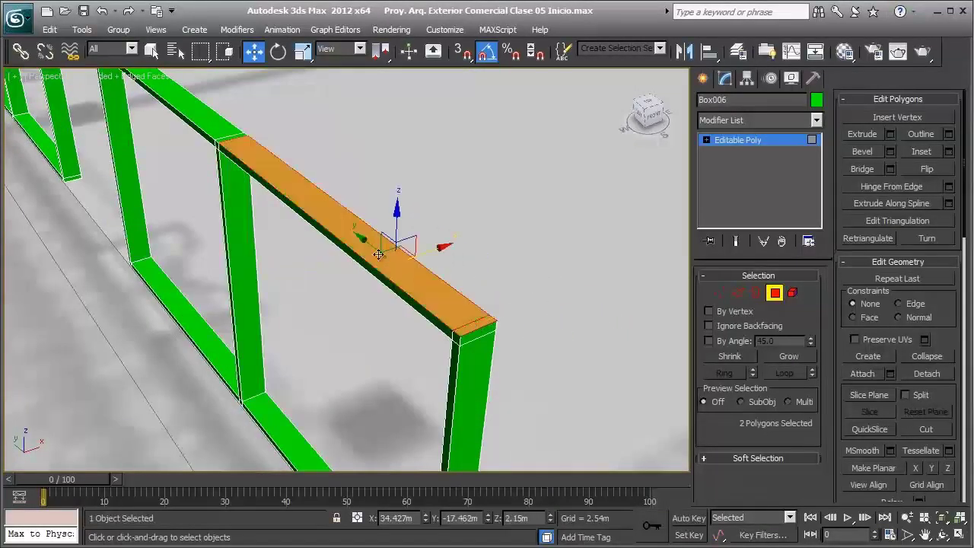
left_click(327, 224, "ctrl")
left_click(225, 139, "ctrl")
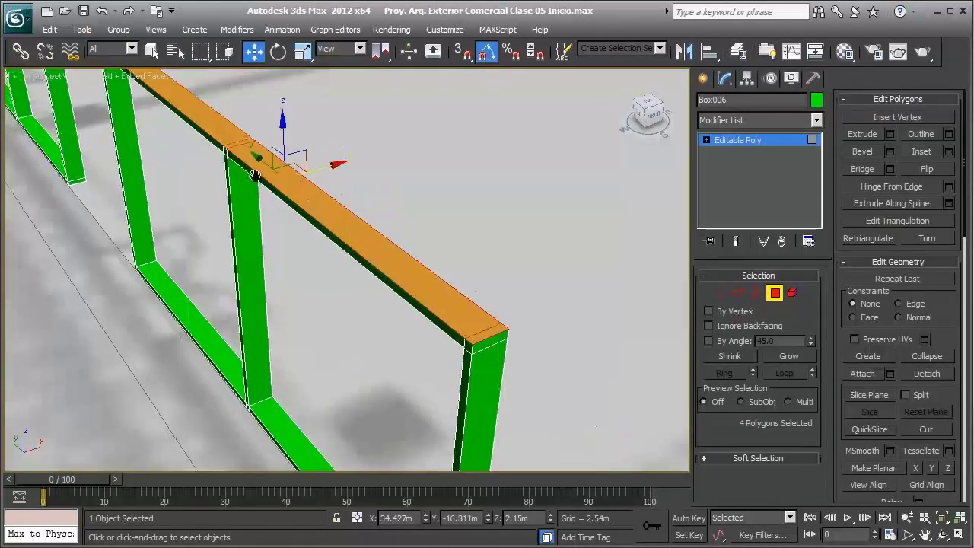
- Add the remaining top-rail segments, through the end frame's rail, to the selection
scroll(292, 172, "up", 3)
scroll(293, 172, "down", 2)
left_click(522, 304, "ctrl")
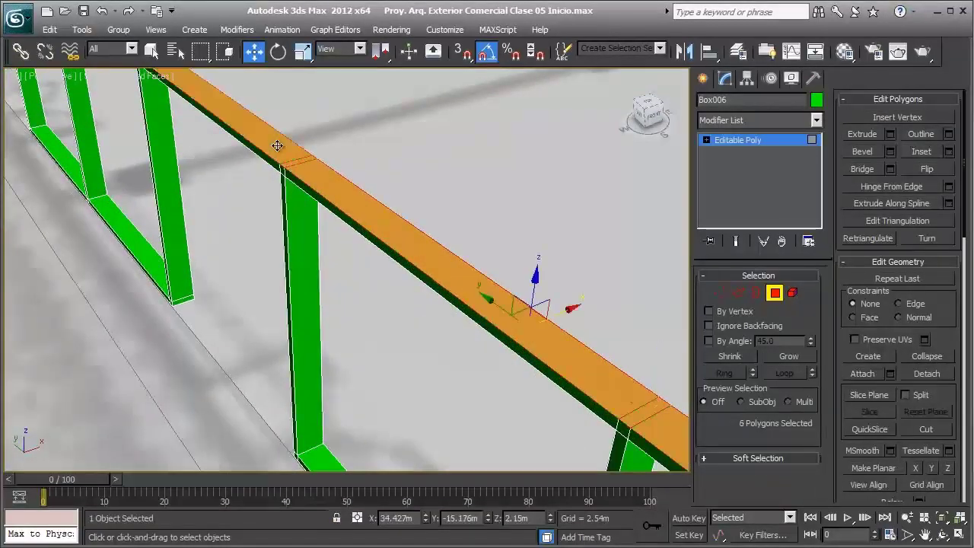
middle_click_drag(522, 304, 490, 370)
scroll(380, 220, "up", 2)
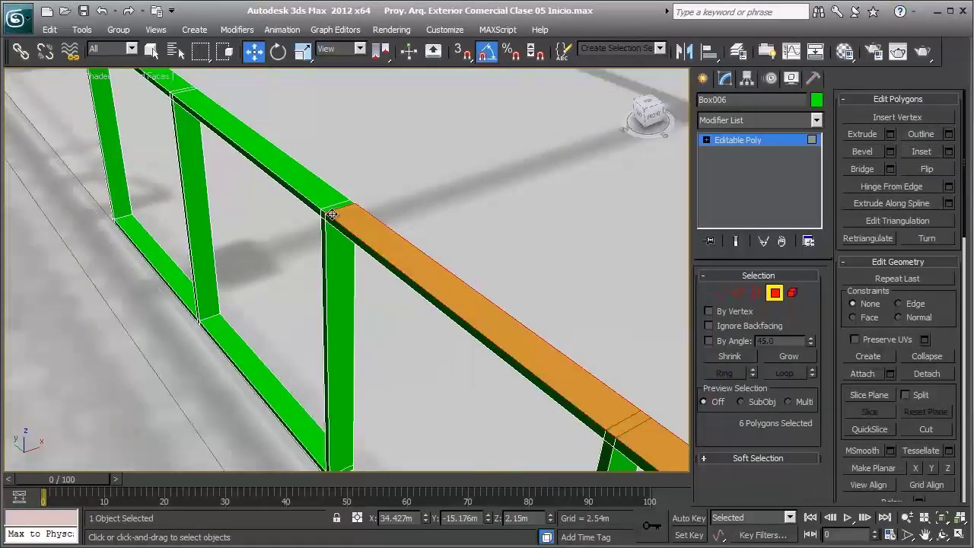
left_click(309, 190, "ctrl")
scroll(294, 218, "down", 2)
middle_click_drag(294, 218, 296, 259)
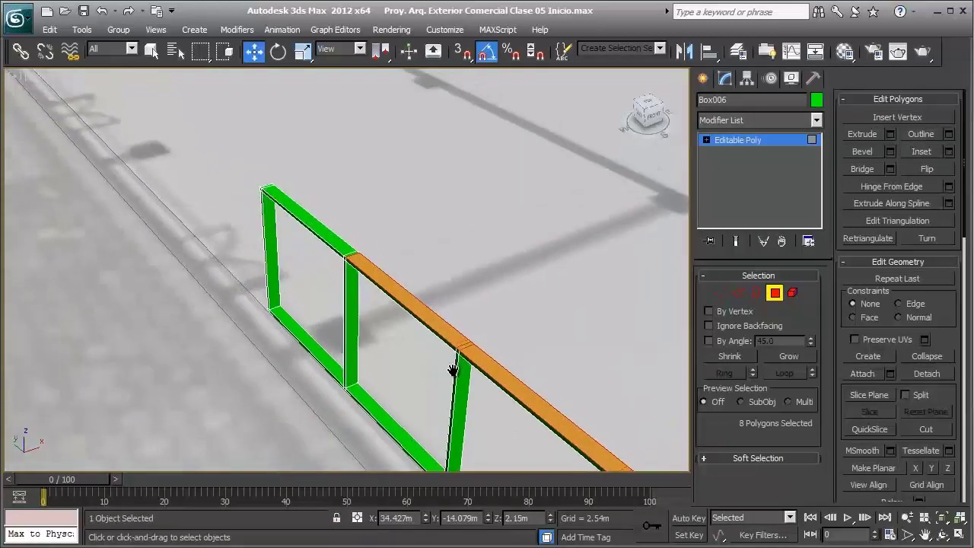
scroll(296, 259, "up", 3)
scroll(353, 251, "up", 2)
left_click(344, 227, "ctrl")
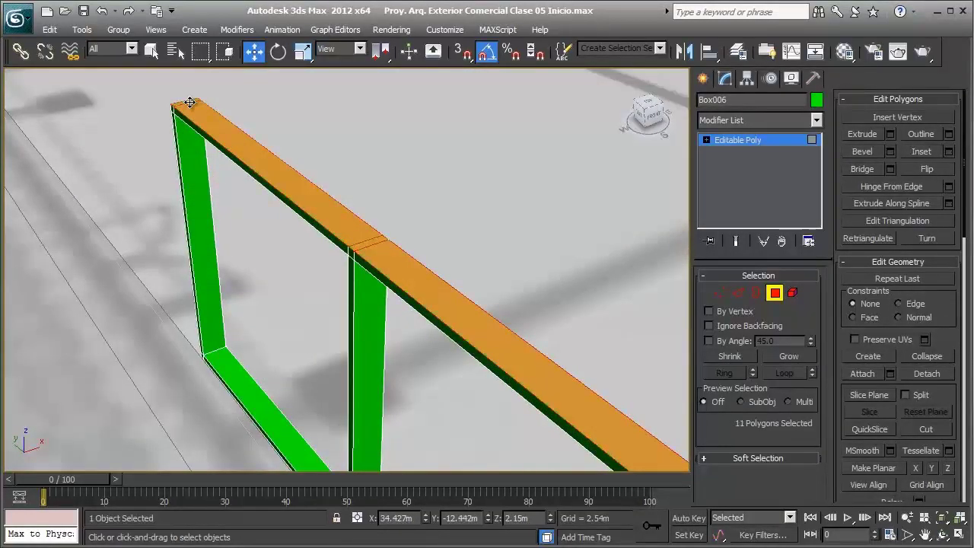
scroll(261, 161, "down", 3)
scroll(370, 236, "down", 2)
middle_click_drag(369, 237, 391, 221, "alt")
scroll(353, 241, "up", 2)
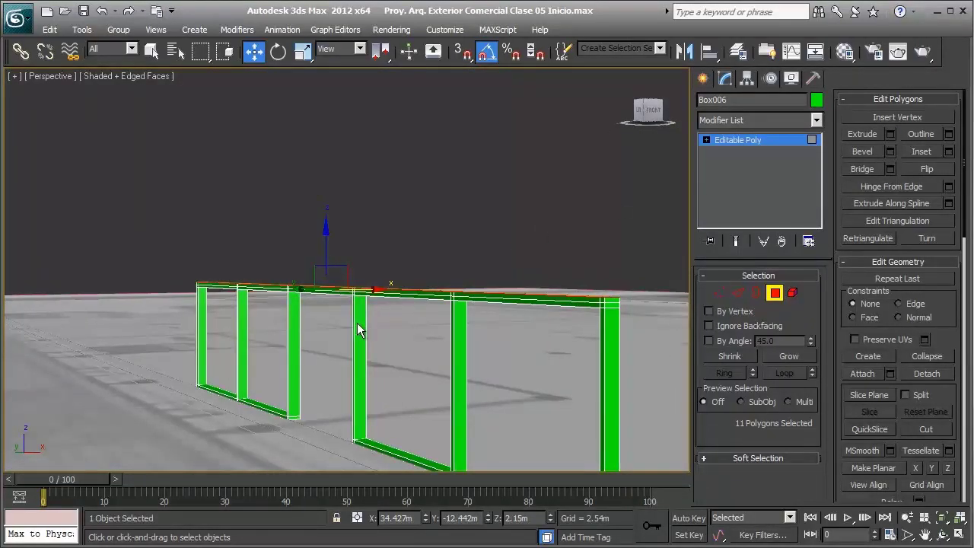
- Shift-extrude the selected top-rail polygons up along Z to about 4.1 m, forming a solid band
left_click_drag(327, 257, 329, 123)
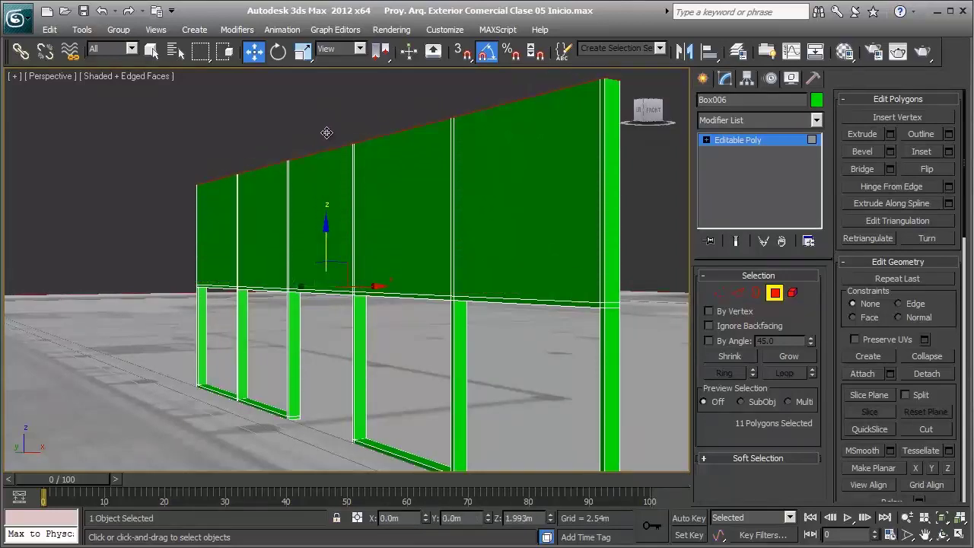
middle_click_drag(329, 124, 343, 202, "alt")
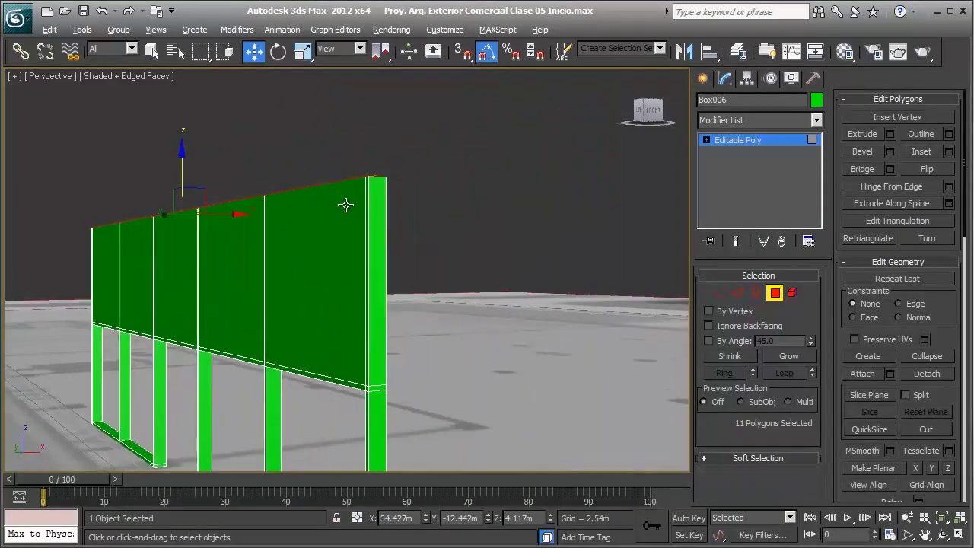
scroll(343, 202, "up", 3)
scroll(401, 282, "up", 3)
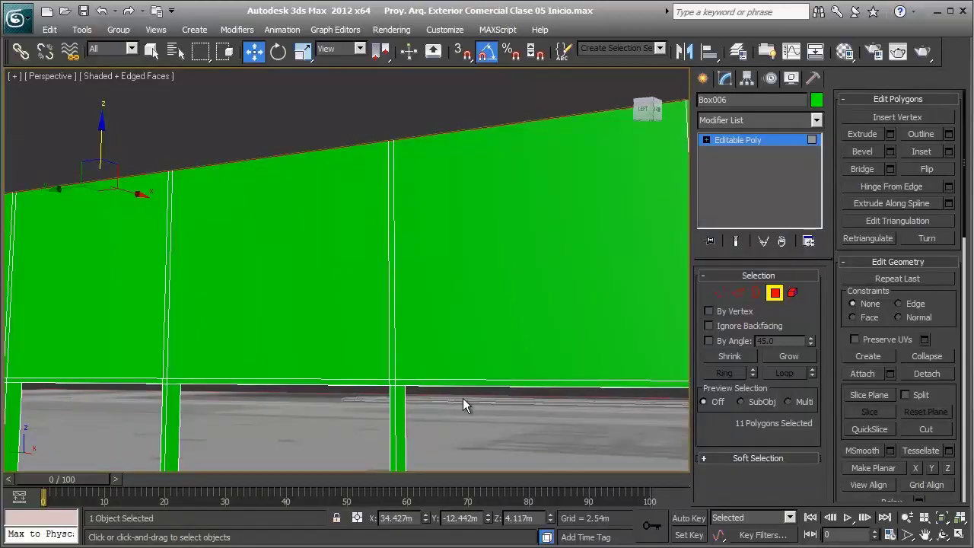
middle_click_drag(440, 279, 403, 190, "alt")
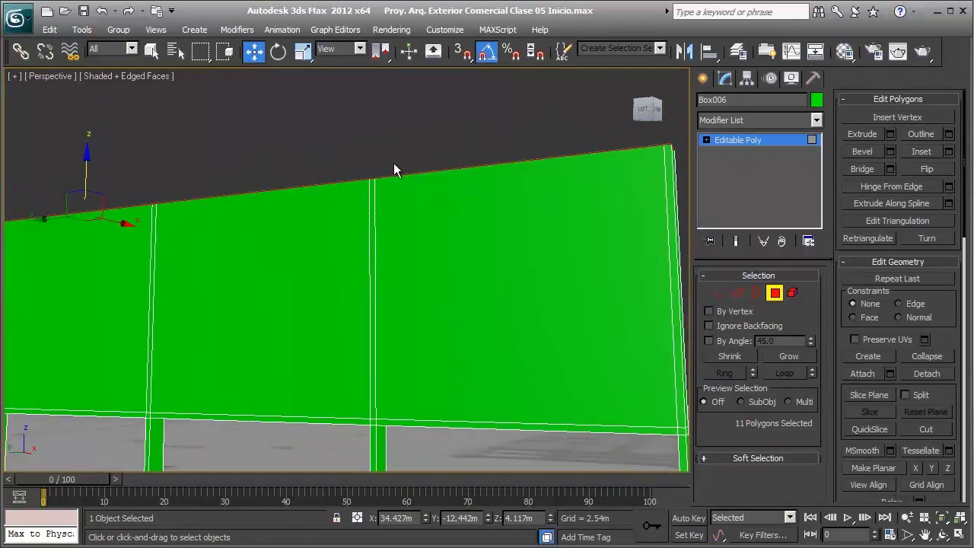
left_click(889, 137)
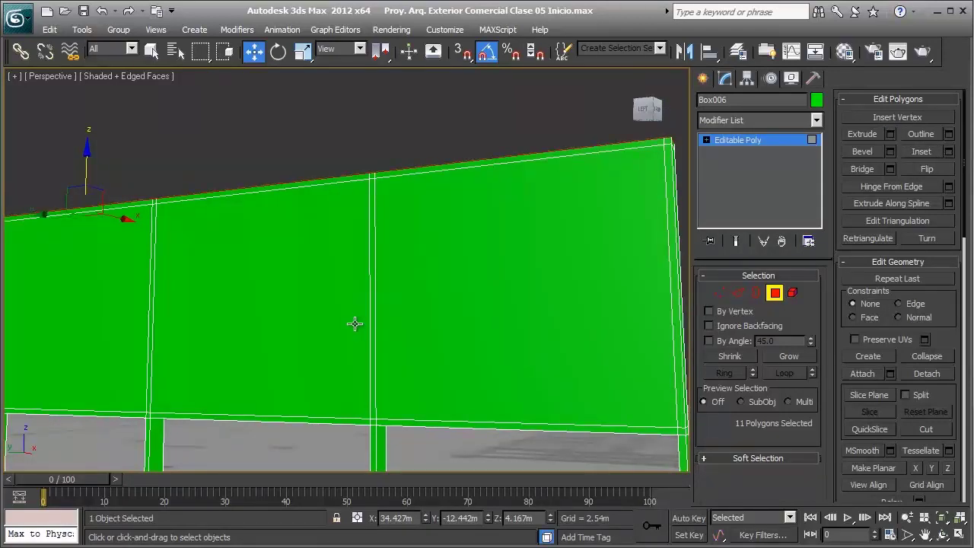
mouse_move(355, 323)
middle_mouse_down("alt")
mouse_move(401, 256)
mouse_move(416, 253)
middle_mouse_up("alt")
scroll(398, 266, "down", 3)
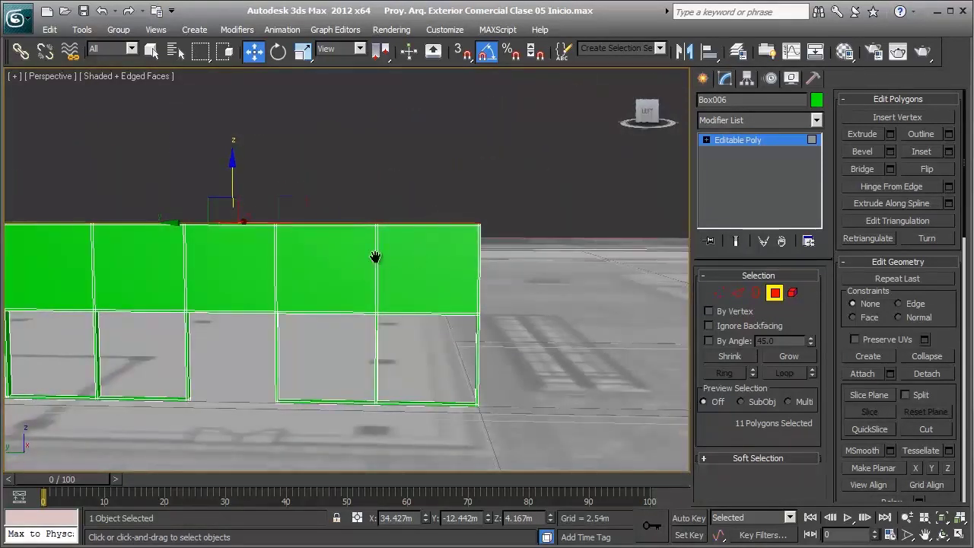
scroll(195, 254, "up", 2)
middle_click_drag(352, 256, 270, 258, "alt")
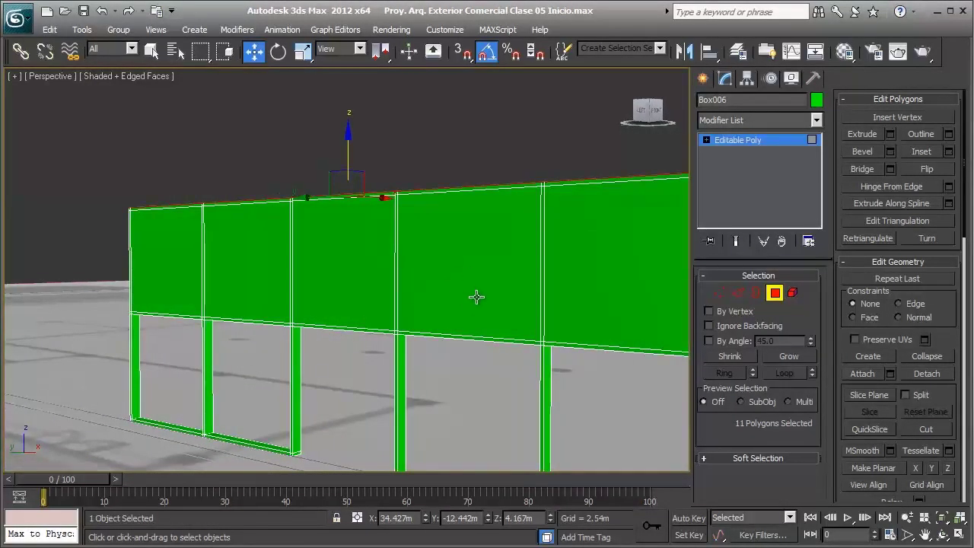
- Select the row of upper wall panels across the front of the band
left_click(464, 265)
left_click(348, 261)
left_click(269, 264)
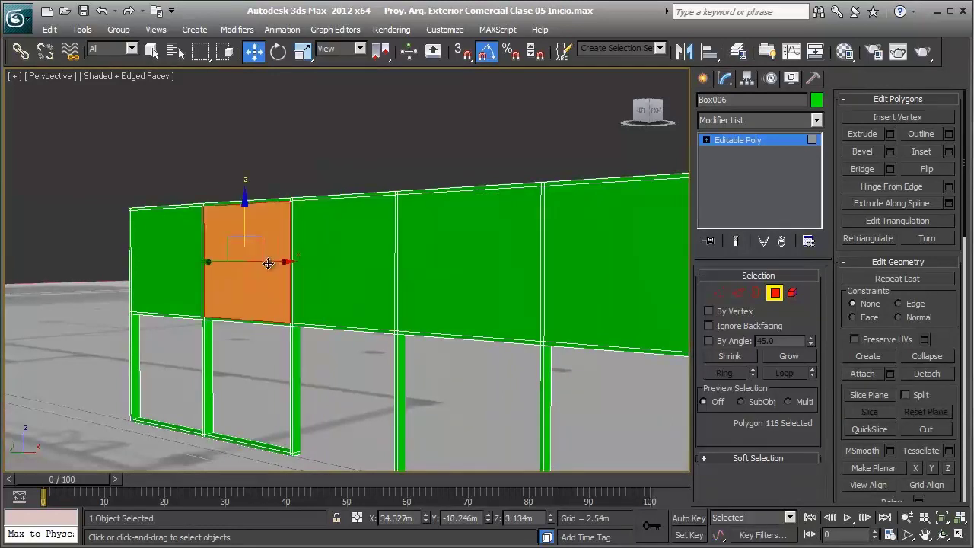
left_click(161, 274)
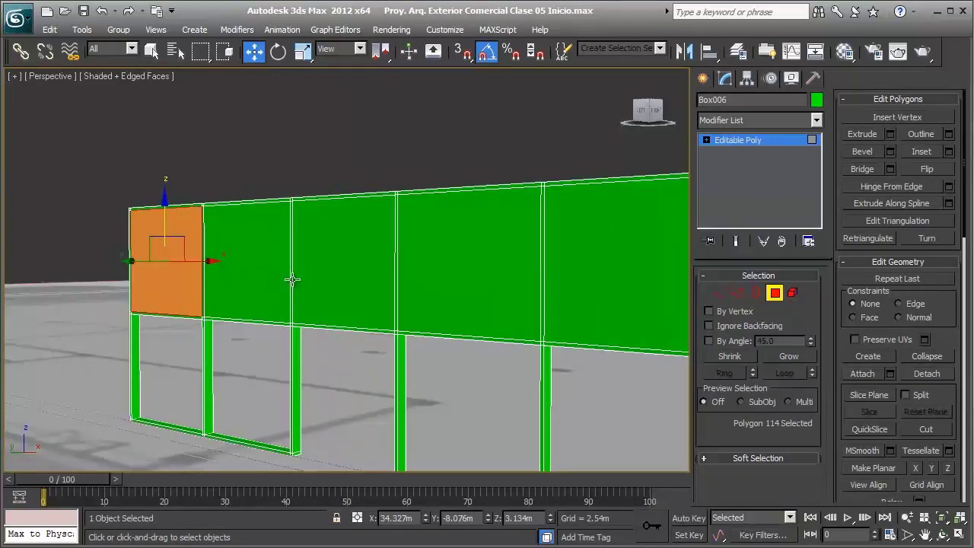
left_click(247, 268, "ctrl")
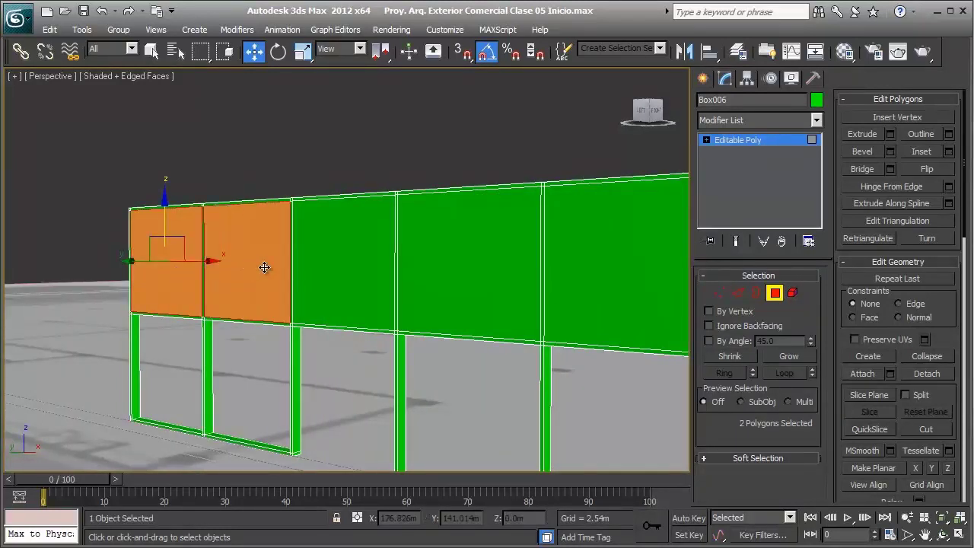
left_click(377, 263, "ctrl")
left_click(443, 269, "ctrl")
left_click(590, 271, "ctrl")
- Add the remaining upper green panels, including the two leftmost, to the selection
scroll(472, 258, "down", 2)
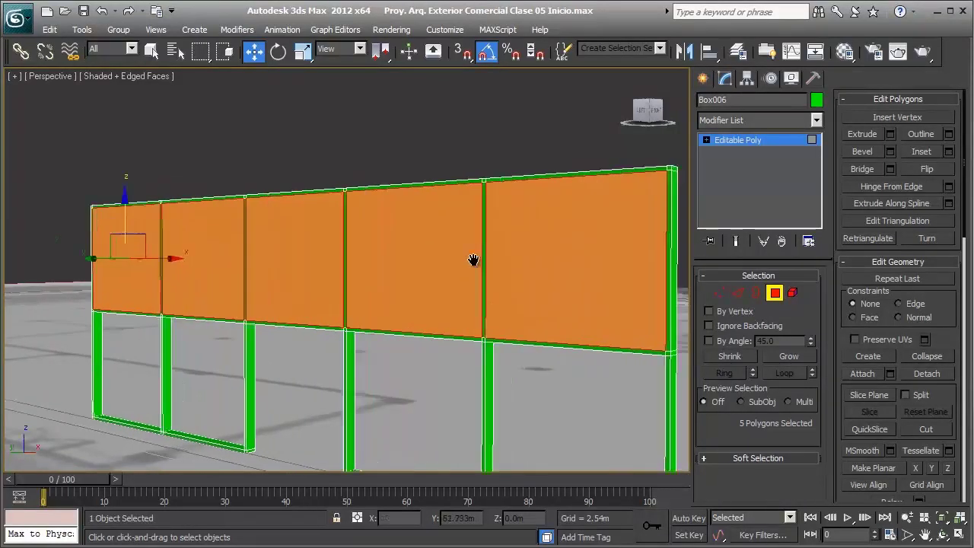
scroll(462, 236, "down", 3)
middle_click_drag(463, 237, 153, 282, "alt")
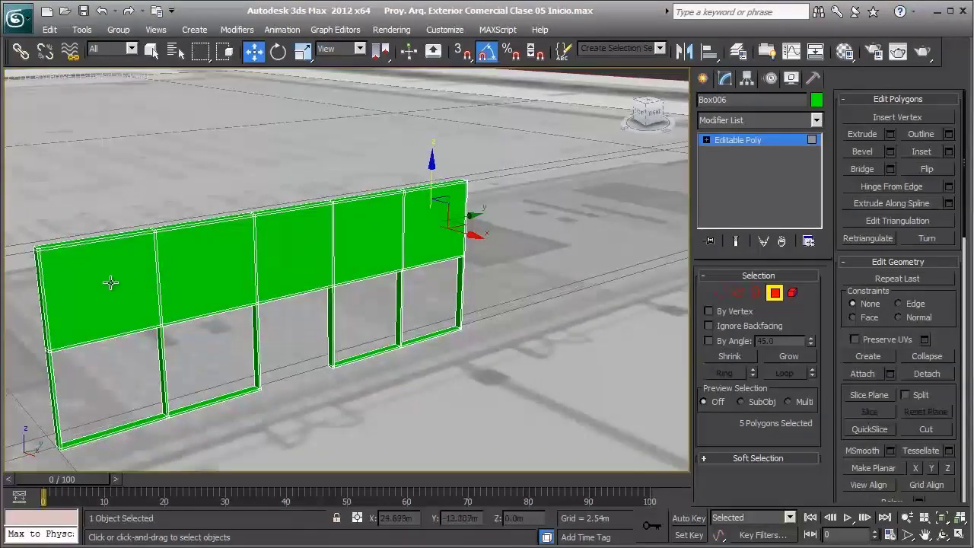
left_click(108, 281, "ctrl")
left_click(217, 266, "ctrl")
left_click(292, 248, "ctrl")
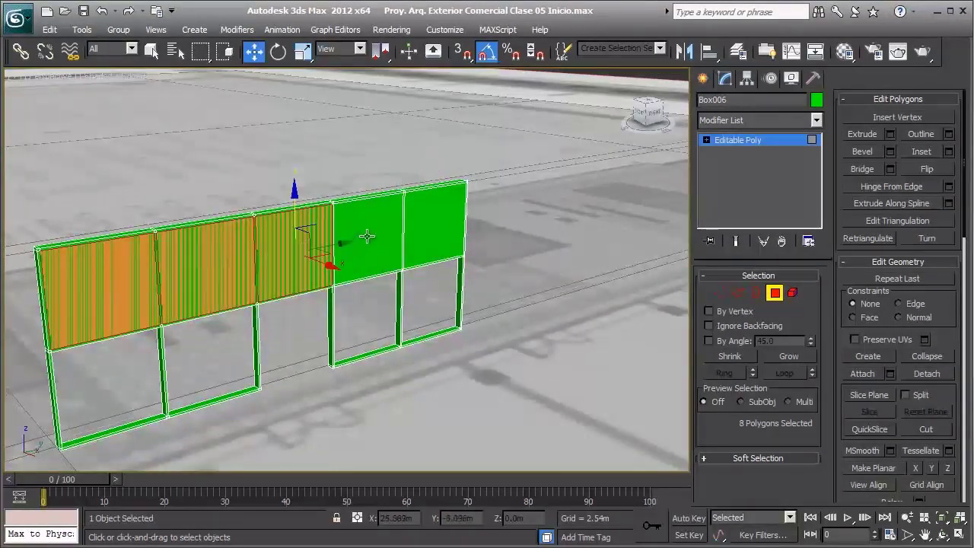
left_click(368, 233, "ctrl")
left_click(431, 233, "ctrl")
scroll(383, 250, "up", 2)
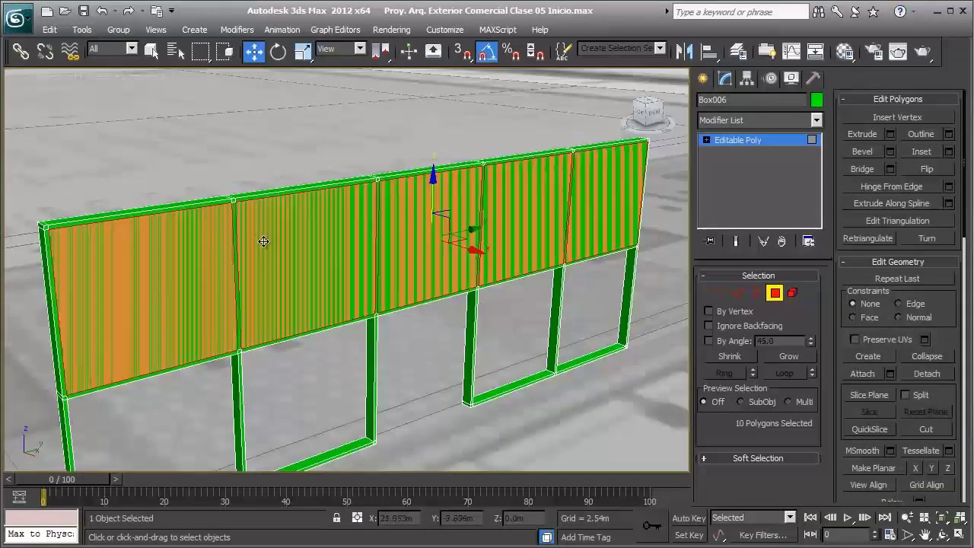
mouse_move(383, 249)
middle_mouse_down("alt")
mouse_move(391, 239)
mouse_move(482, 228)
mouse_move(395, 232)
middle_mouse_up("alt")
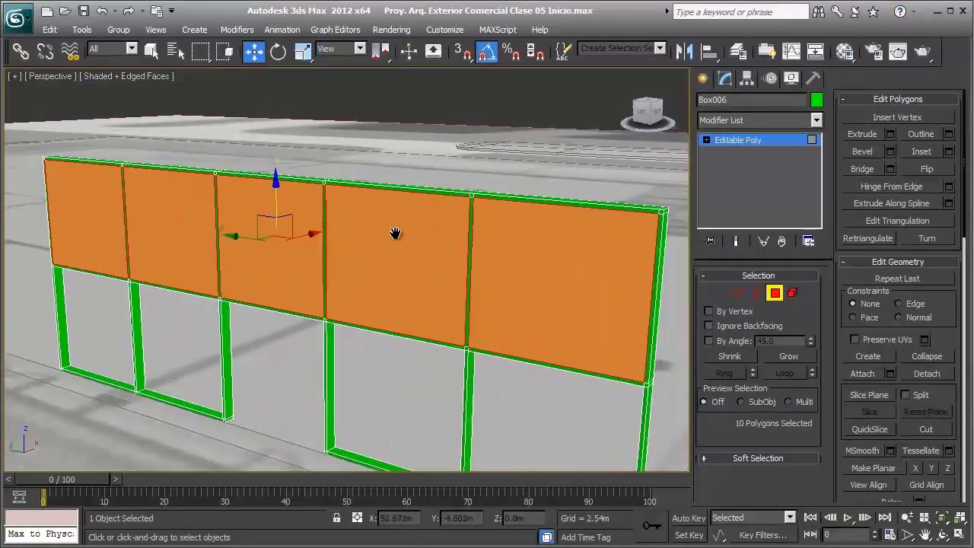
- Bridge the selected panels into open frame openings and exit Polygon sub-object level
left_click(873, 172)
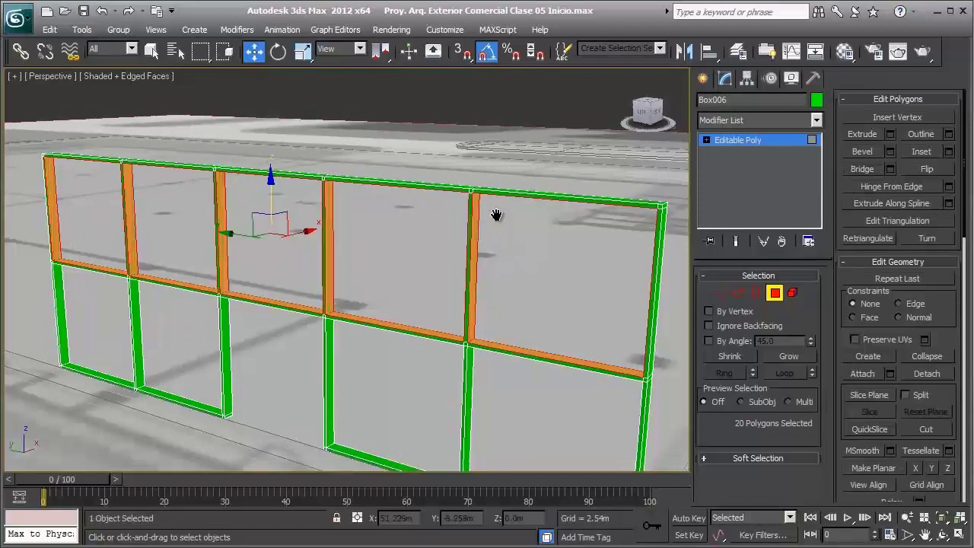
scroll(483, 215, "down", 3)
mouse_move(482, 215)
middle_mouse_down("alt")
mouse_move(591, 200)
mouse_move(450, 207)
mouse_move(532, 213)
middle_mouse_up("alt")
left_click(775, 292)
- Unhide the '3d planos de referencia secciones' layer in the Layer Manager
scroll(426, 251, "up", 2)
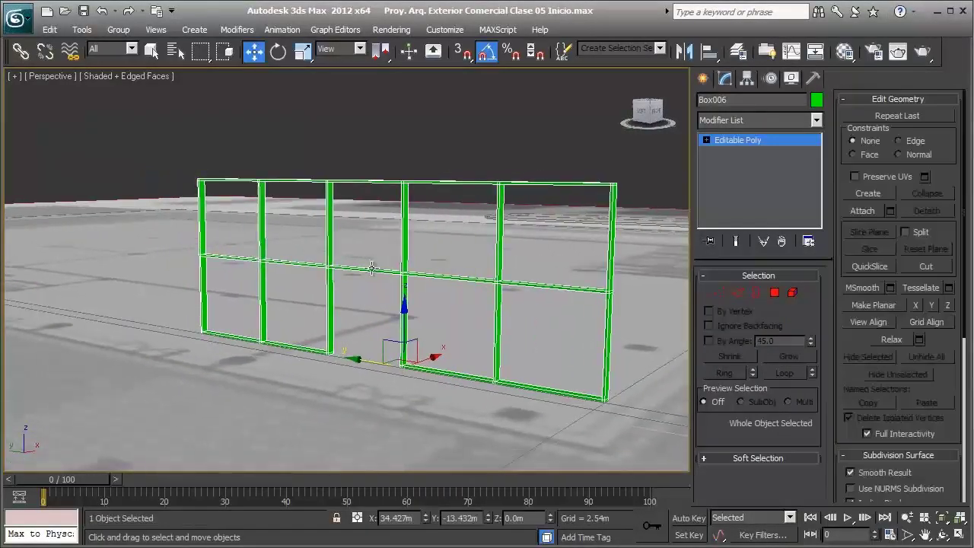
mouse_move(426, 251)
middle_mouse_down("alt")
mouse_move(379, 259)
mouse_move(480, 243)
mouse_move(330, 250)
mouse_move(411, 262)
middle_mouse_up("alt")
scroll(410, 263, "down", 3)
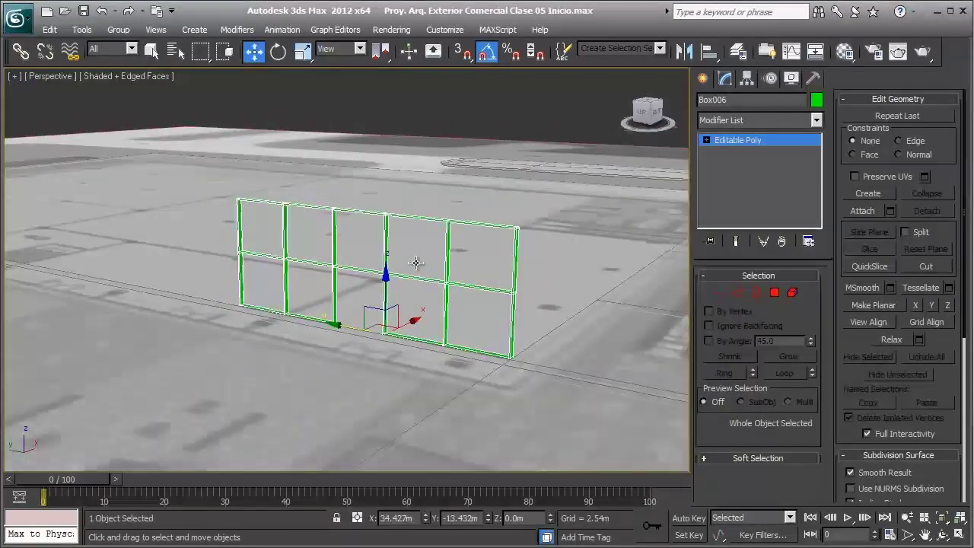
scroll(427, 263, "up", 2)
scroll(419, 194, "down", 3)
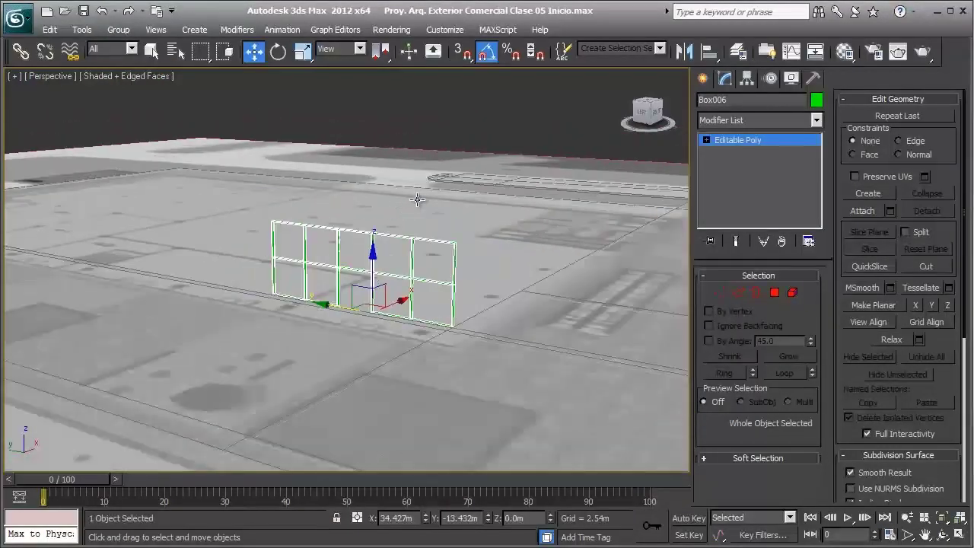
scroll(417, 199, "down", 2)
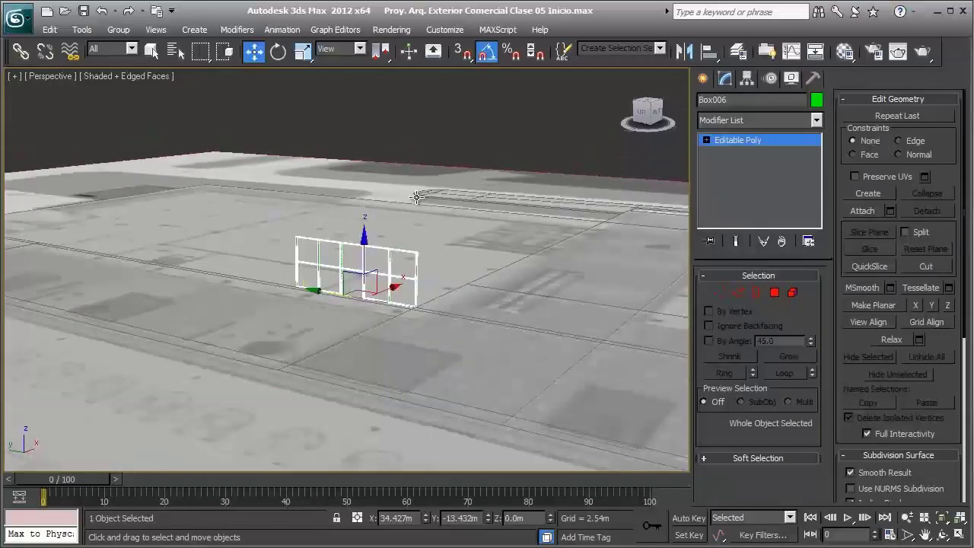
middle_click_drag(419, 193, 435, 192, "alt")
left_click(738, 50)
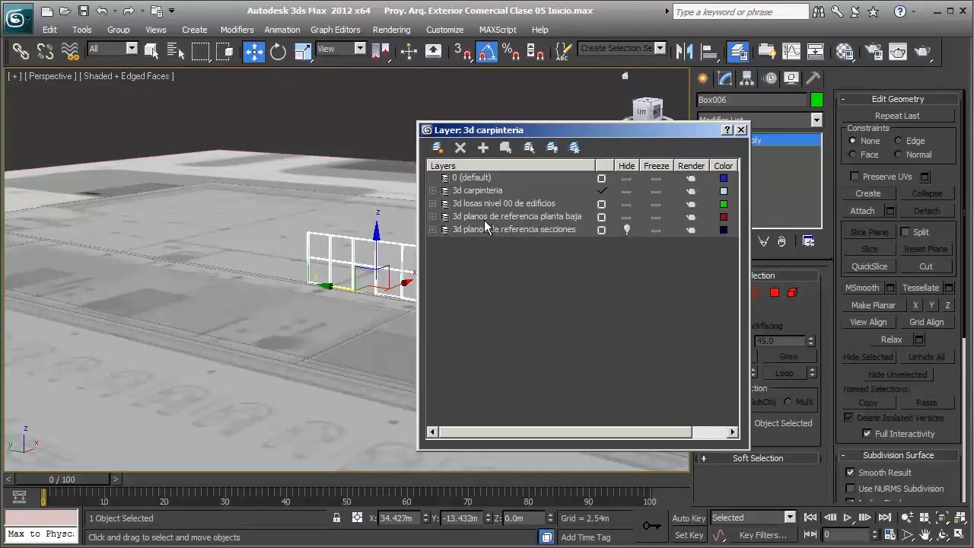
left_click(625, 229)
left_click(623, 228)
left_click(740, 130)
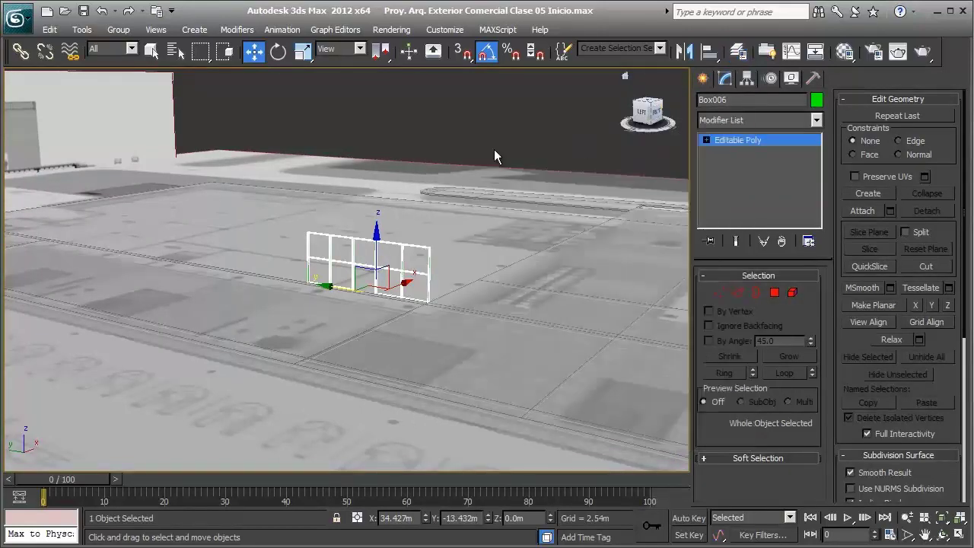
- Select the Plane002 section wall and Shift-drag it to make a moved copy
mouse_move(320, 251)
middle_mouse_down("alt")
mouse_move(130, 229)
mouse_move(44, 244)
middle_mouse_up("alt")
left_click(130, 229)
left_click_drag(44, 244, 294, 330, "shift")
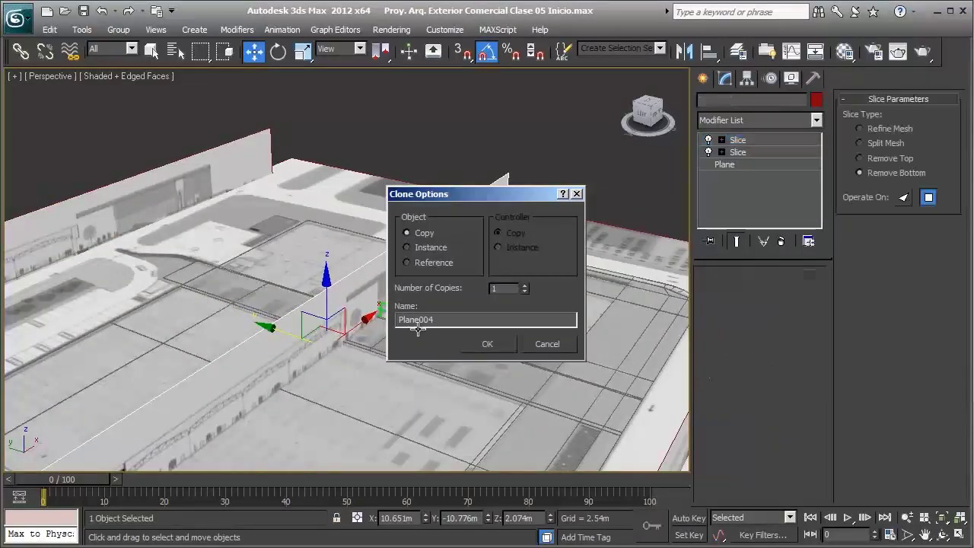
- Confirm the clone as Plane004, placed beside the green window frame
left_click(487, 344)
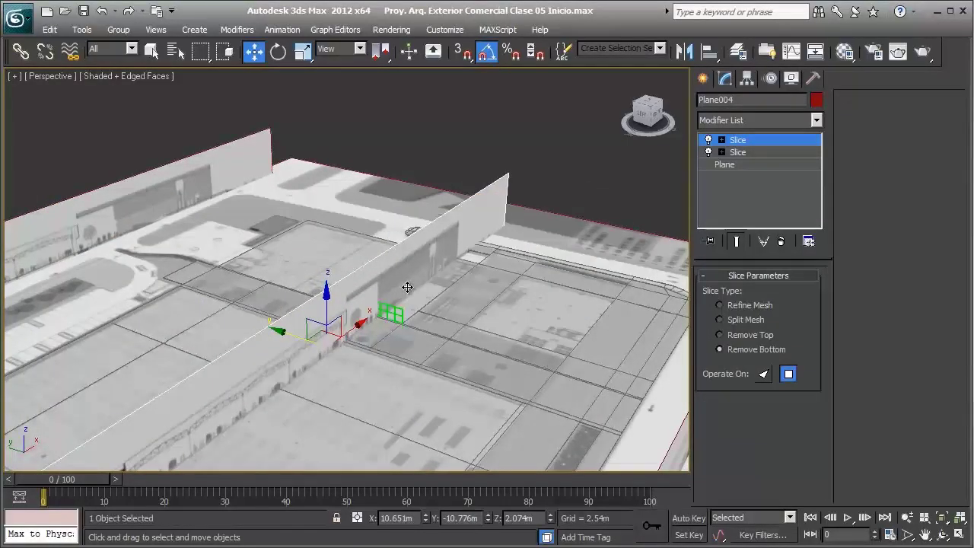
scroll(354, 272, "up", 1)
scroll(354, 272, "up", 3)
scroll(307, 263, "up", 2)
scroll(294, 274, "up", 2)
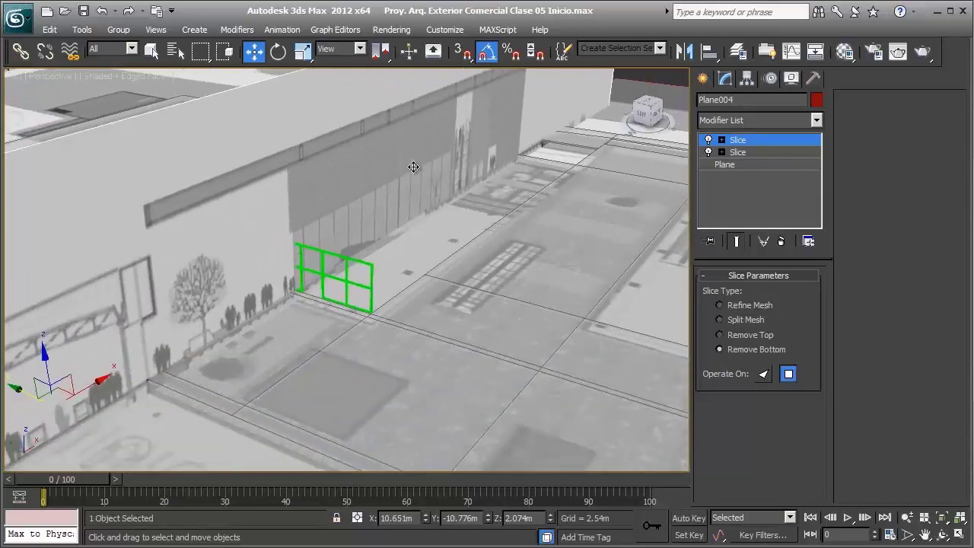
scroll(413, 165, "up", 2)
scroll(333, 219, "up", 2)
scroll(393, 269, "up", 1)
scroll(330, 155, "down", 3)
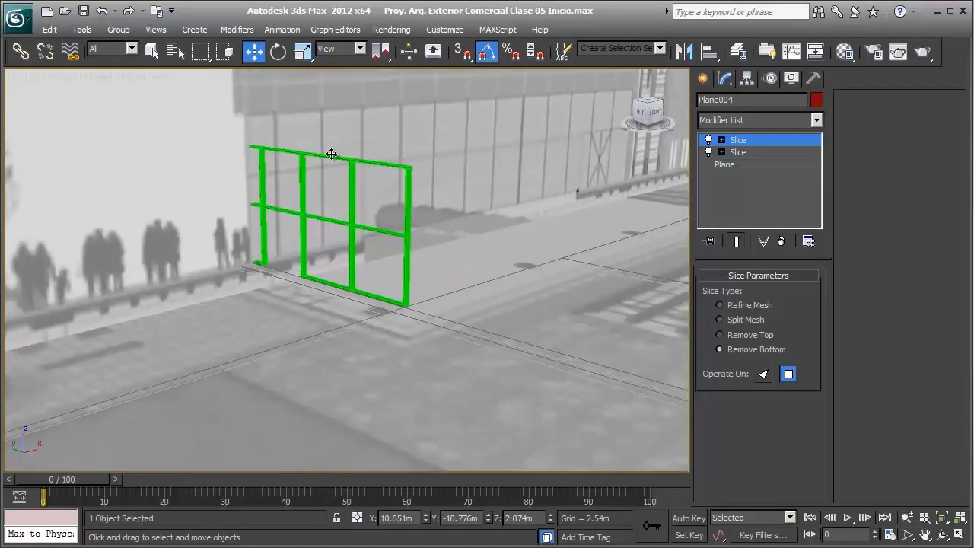
scroll(347, 188, "up", 1)
scroll(335, 179, "up", 1)
scroll(336, 178, "up", 1)
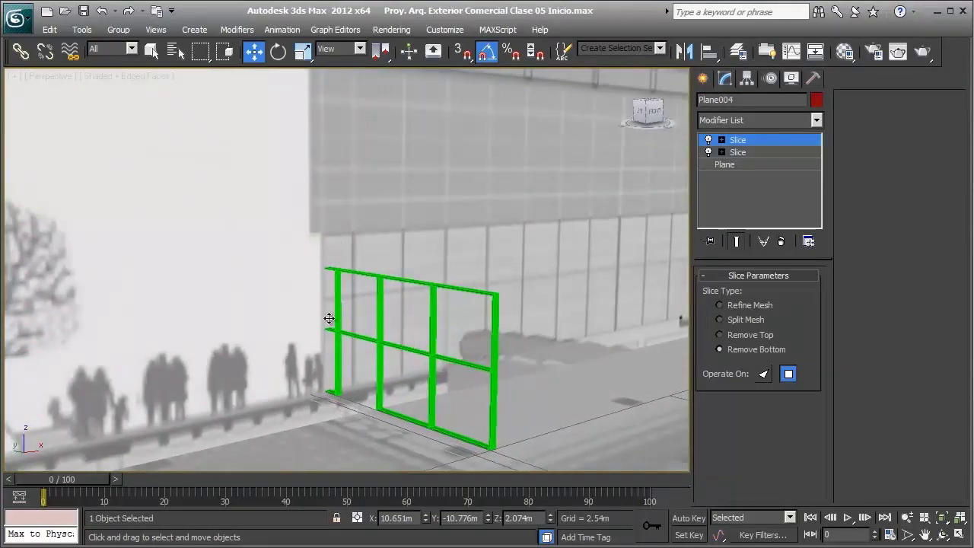
scroll(339, 274, "down", 2)
mouse_move(350, 222)
middle_mouse_down("alt")
mouse_move(383, 202)
mouse_move(430, 213)
mouse_move(495, 203)
mouse_move(391, 188)
middle_mouse_up("alt")
- Select the green window frame Box006 and switch to the storefront reference photo img plt 14
scroll(394, 194, "up", 1)
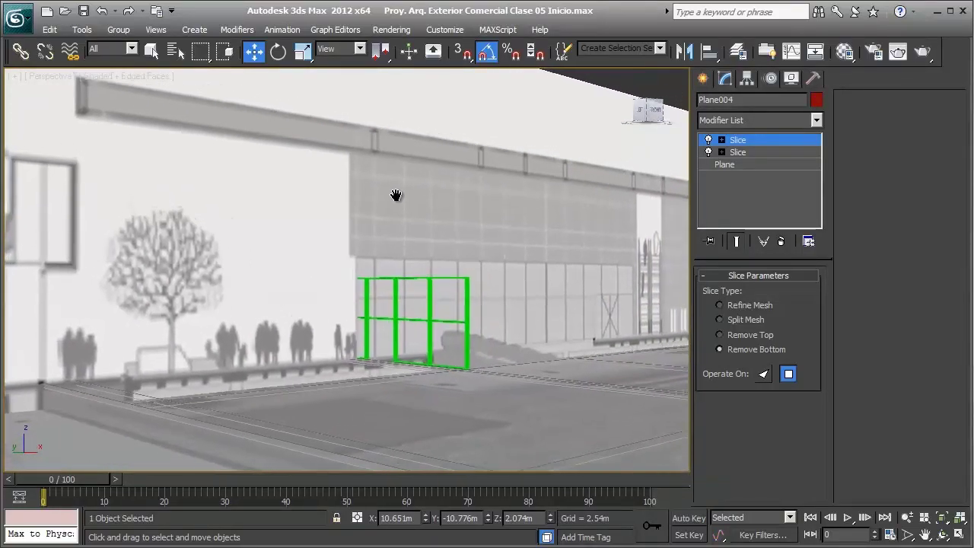
scroll(395, 196, "up", 1)
scroll(396, 201, "up", 2)
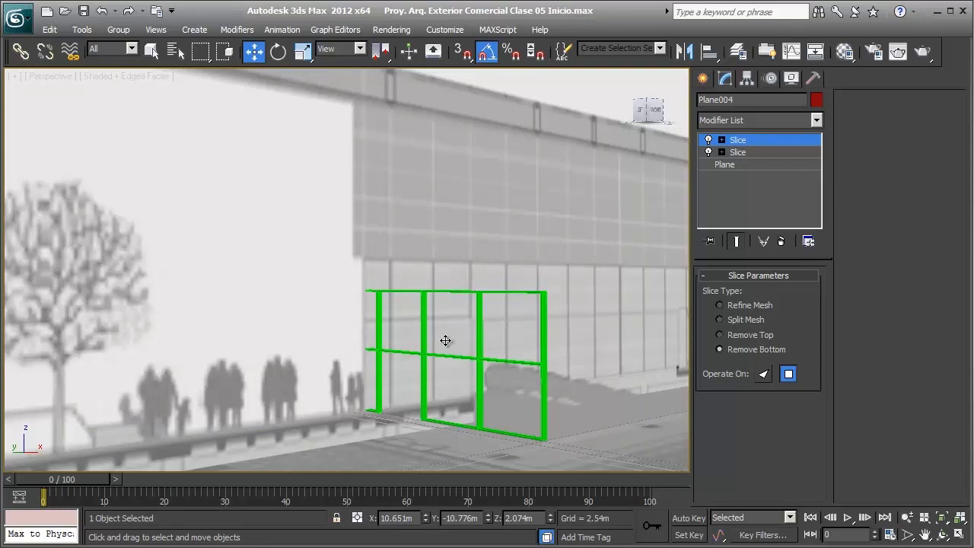
scroll(445, 340, "down", 2)
scroll(413, 304, "down", 3)
scroll(418, 311, "up", 4)
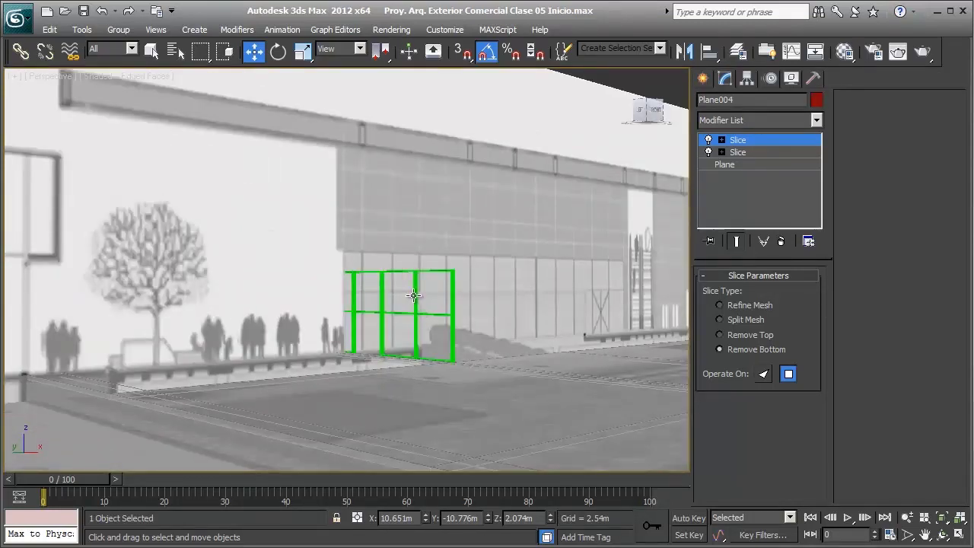
scroll(413, 296, "up", 1)
scroll(419, 266, "up", 2)
scroll(419, 270, "up", 2)
scroll(409, 274, "up", 2)
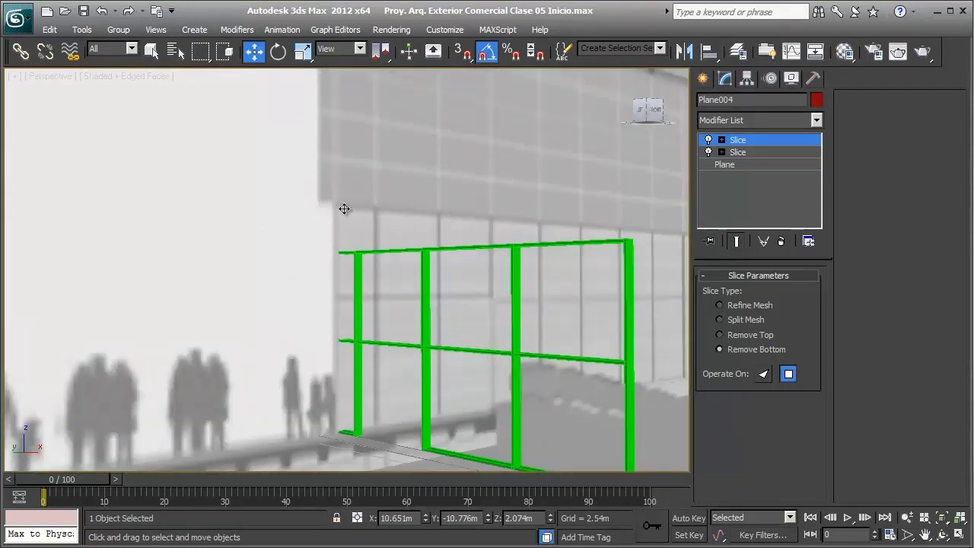
scroll(378, 213, "down", 4)
scroll(392, 239, "down", 2)
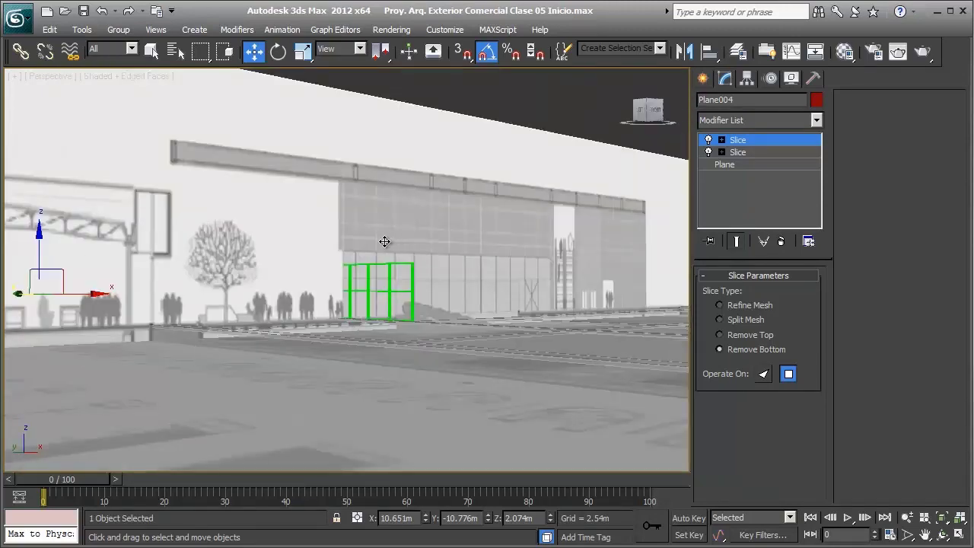
mouse_move(363, 241)
middle_mouse_down("alt")
mouse_move(396, 241)
mouse_move(330, 244)
mouse_move(425, 246)
middle_mouse_up("alt")
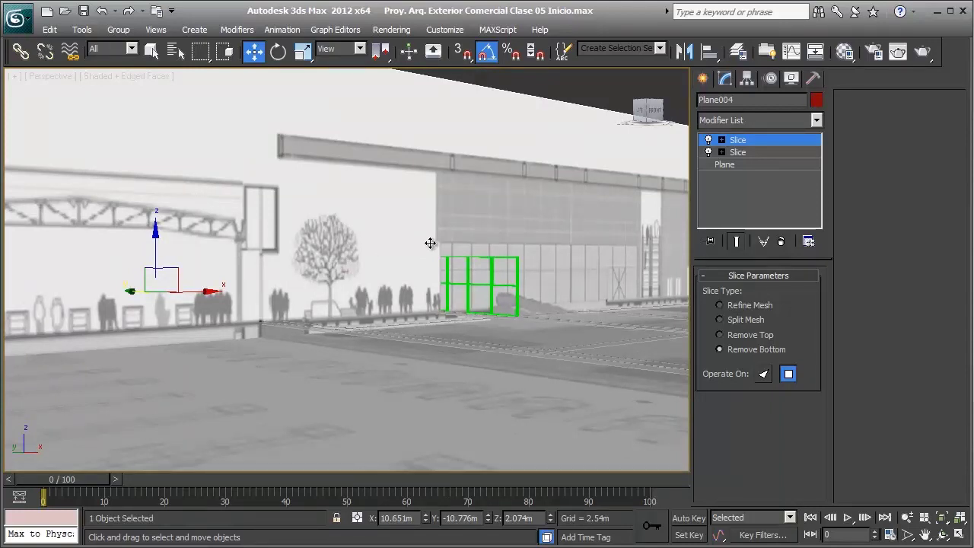
middle_click_drag(464, 241, 391, 236)
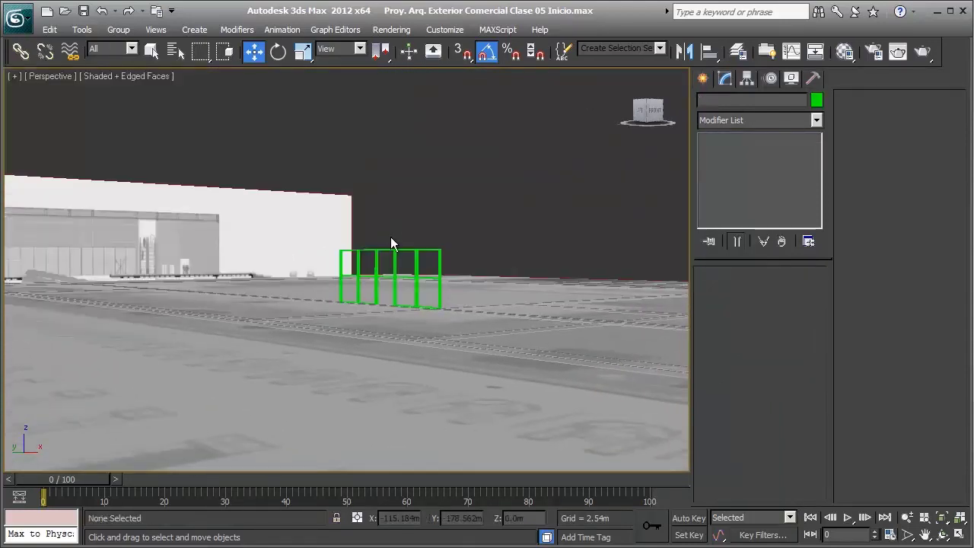
left_click(419, 245)
scroll(435, 251, "up", 3)
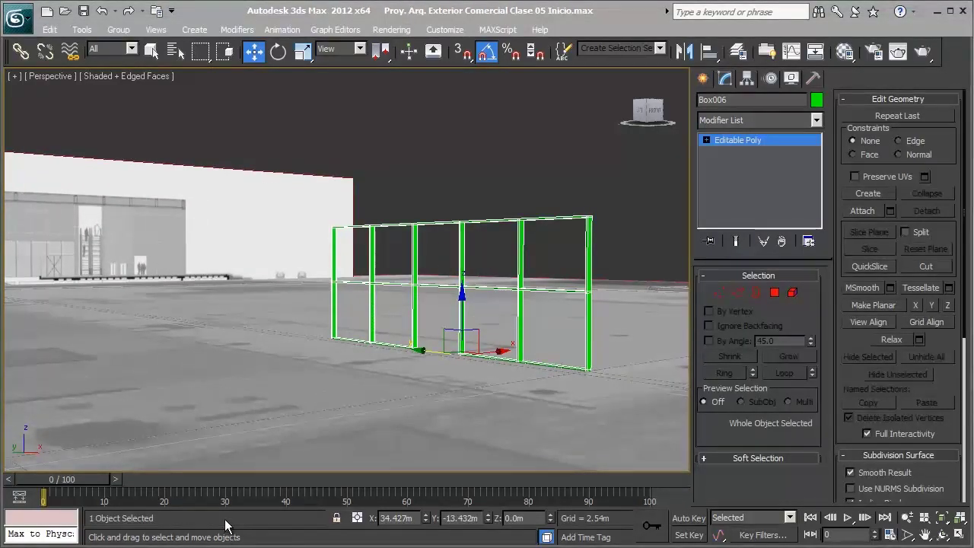
key("alt+Tab")
scroll(705, 300, "down", 1)
- Zoom in and out on the Watsons storefront photo to study its glazing and dark mullions
scroll(705, 300, "down", 1)
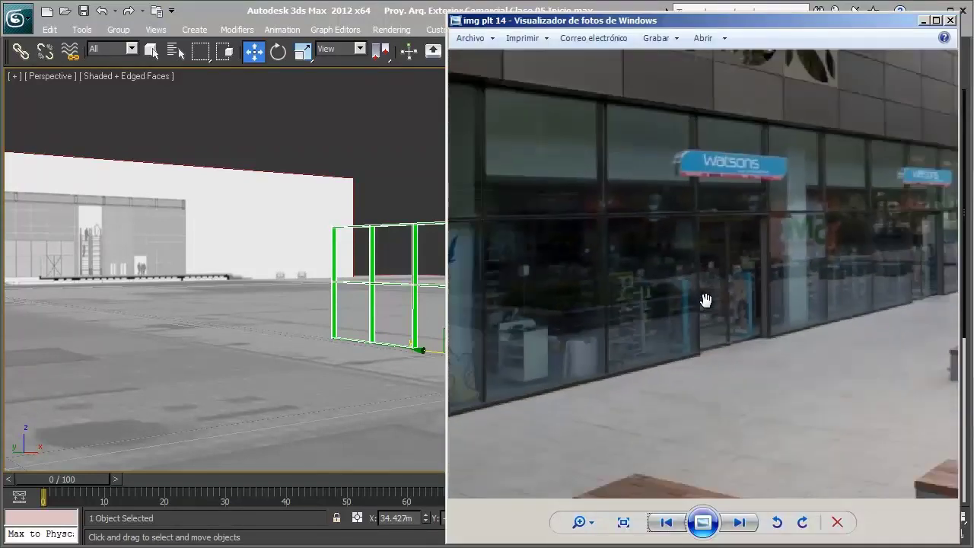
scroll(704, 300, "down", 1)
scroll(702, 297, "down", 2)
scroll(763, 256, "up", 1)
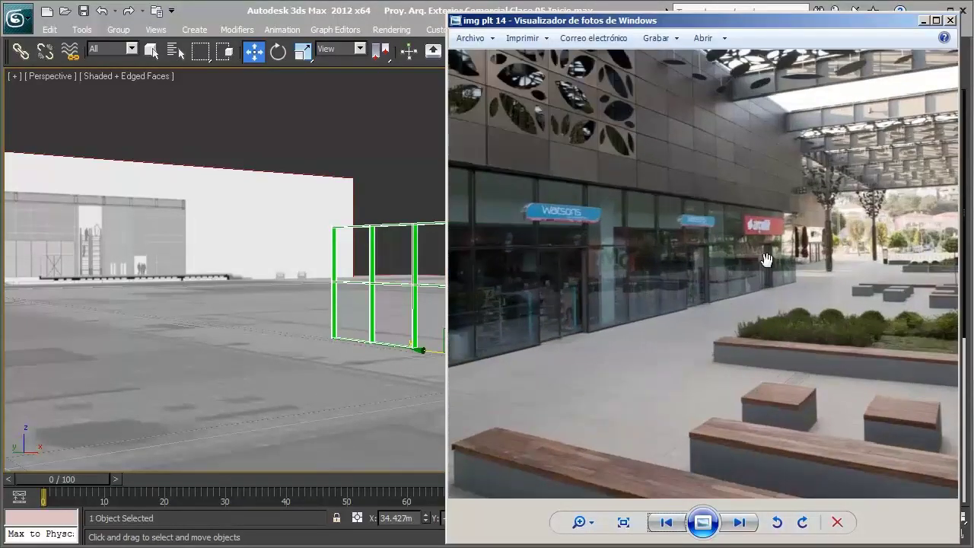
scroll(576, 274, "up", 2)
scroll(700, 254, "up", 1)
scroll(731, 246, "up", 1)
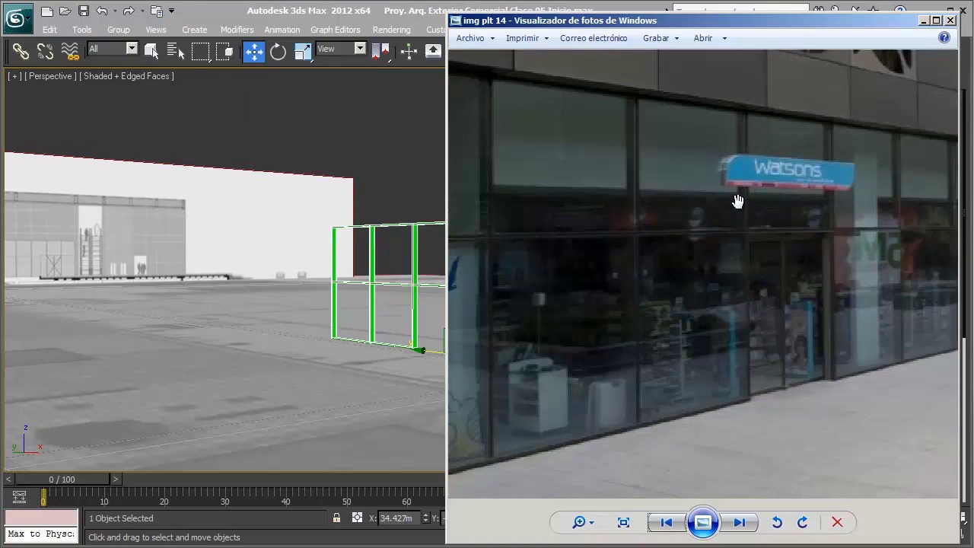
- Return to the model, close in on the green facade and pick the Box creation tool
key("alt+Tab")
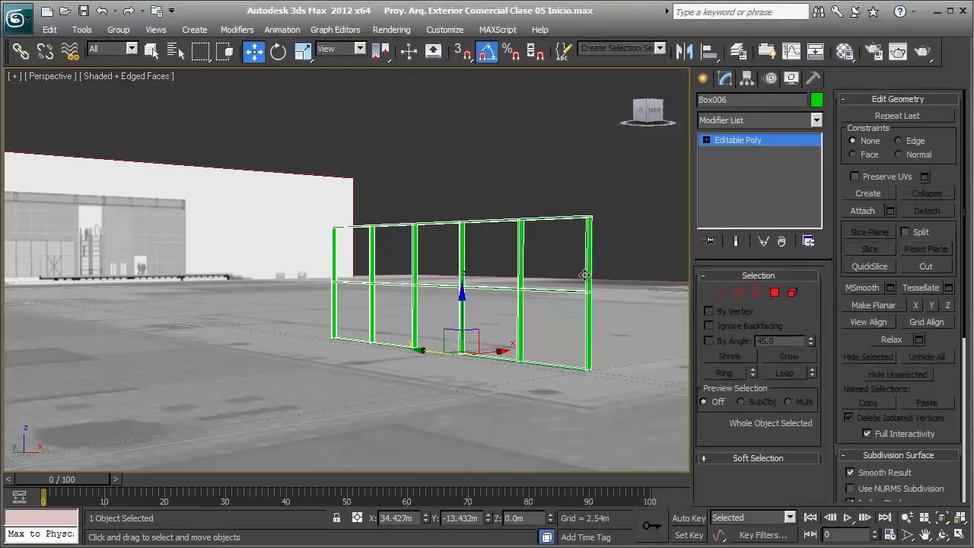
mouse_move(568, 258)
middle_mouse_down("alt")
mouse_move(515, 256)
mouse_move(537, 282)
mouse_move(508, 267)
middle_mouse_up("alt")
scroll(533, 280, "up", 3)
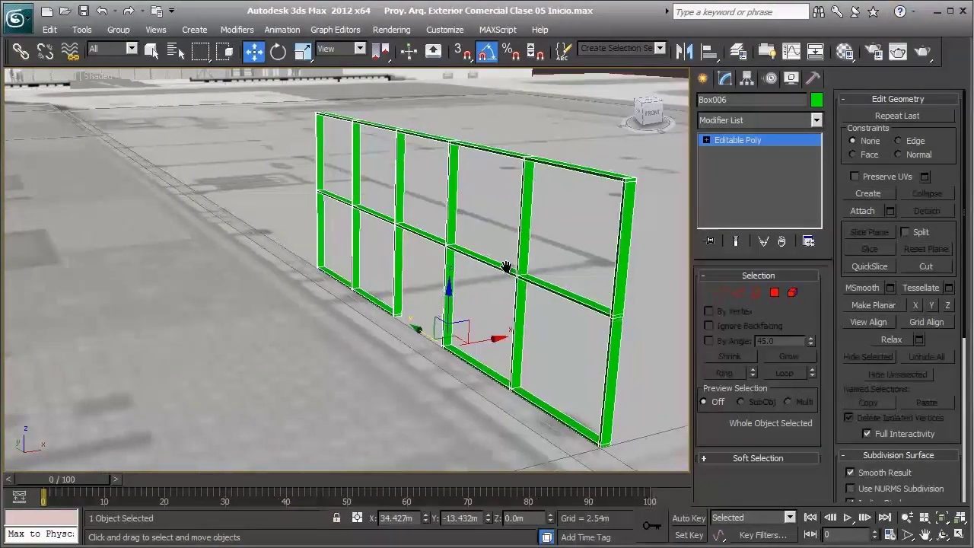
scroll(446, 272, "up", 3)
middle_click_drag(446, 272, 460, 281, "alt")
scroll(453, 275, "up", 2)
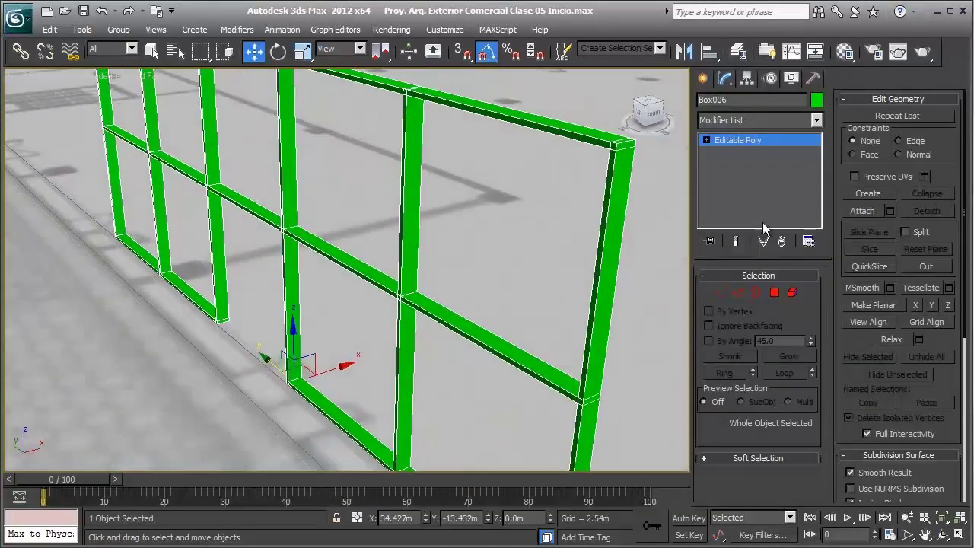
left_click(704, 79)
left_click(728, 176)
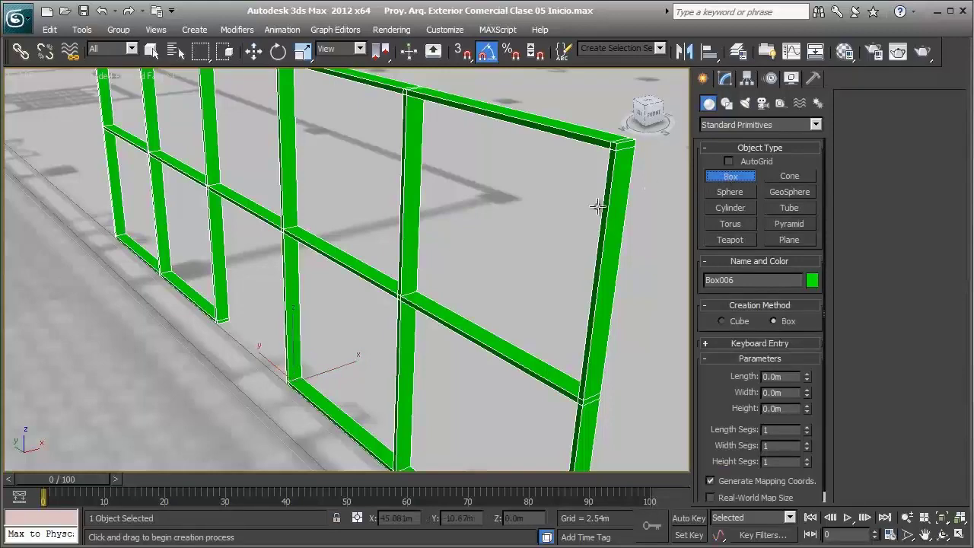
- With 3D Snap on, draw a 2.253m × 0.2m box snapped across one frame bay
left_click(462, 51)
mouse_move(460, 147)
middle_mouse_down()
mouse_move(450, 203)
mouse_move(428, 176)
middle_mouse_up()
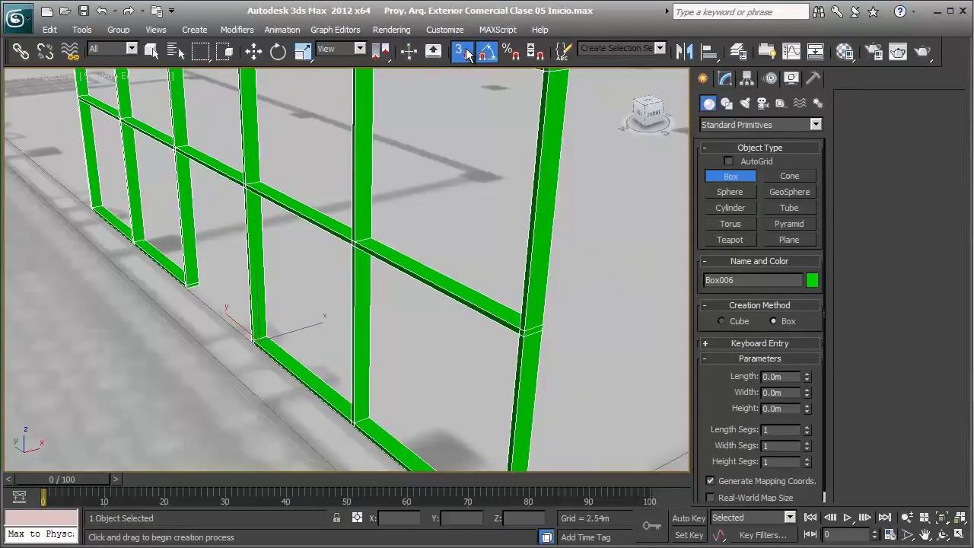
right_click(464, 52)
left_click(585, 180)
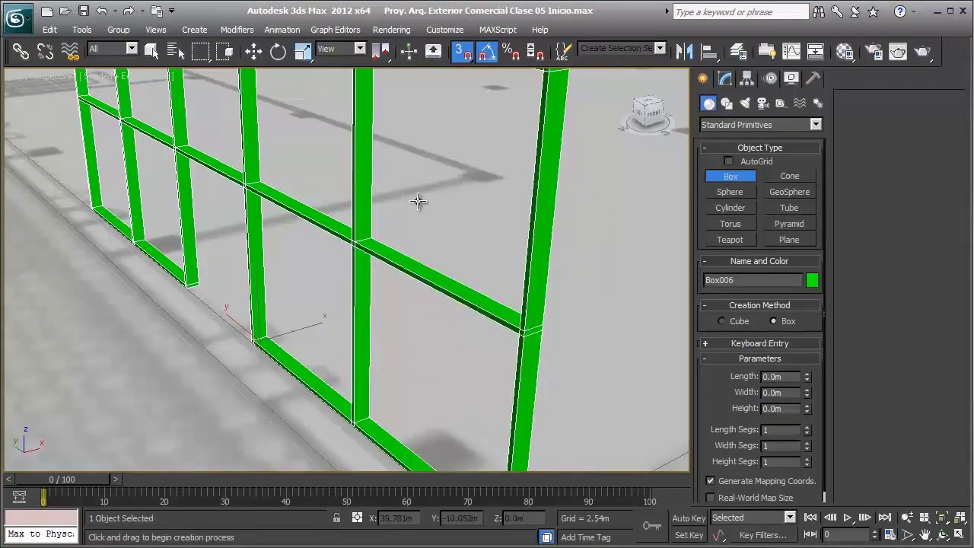
scroll(419, 200, "up", 3)
mouse_move(401, 206)
middle_mouse_down()
mouse_move(411, 204)
mouse_move(369, 191)
middle_mouse_up()
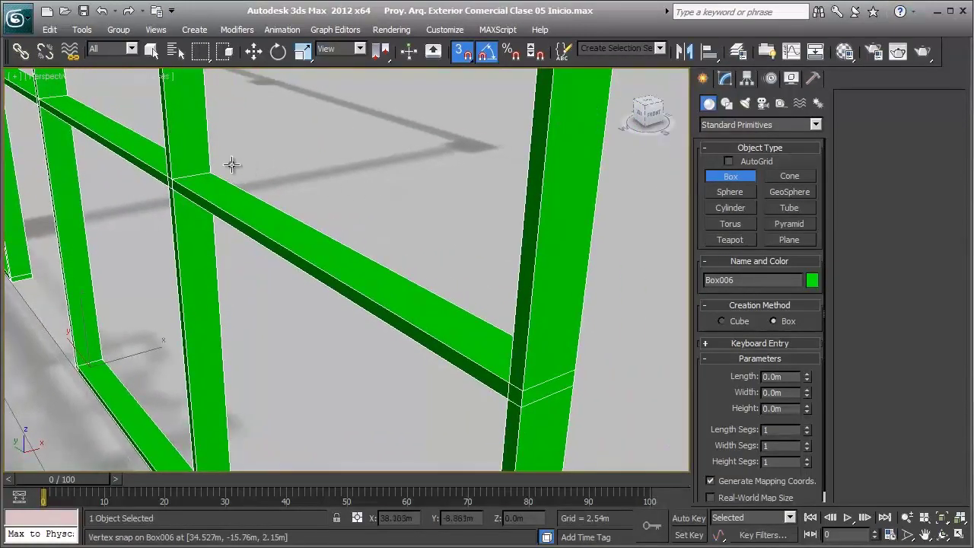
mouse_move(263, 160)
left_mouse_down()
mouse_move(419, 338)
mouse_move(508, 370)
left_mouse_up()
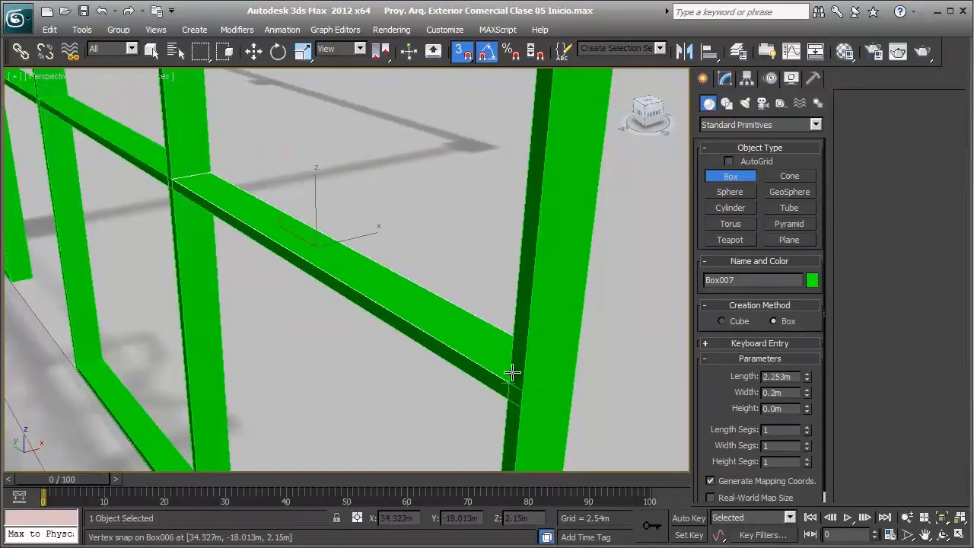
- Set the new Box007 panel's Height to 1.55m in the Modify panel
left_click(490, 194)
key("w")
middle_click_drag(490, 202, 499, 264)
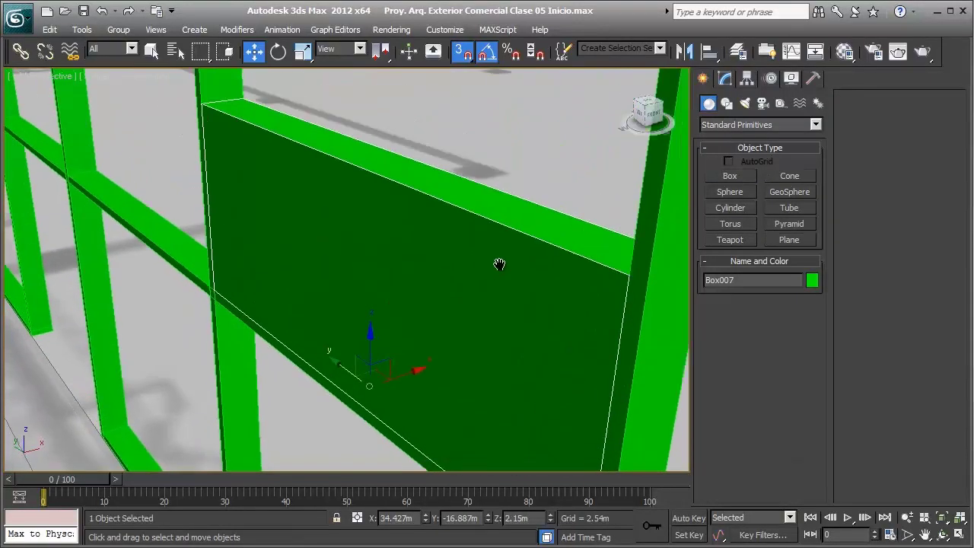
scroll(499, 264, "down", 5)
left_click(725, 79)
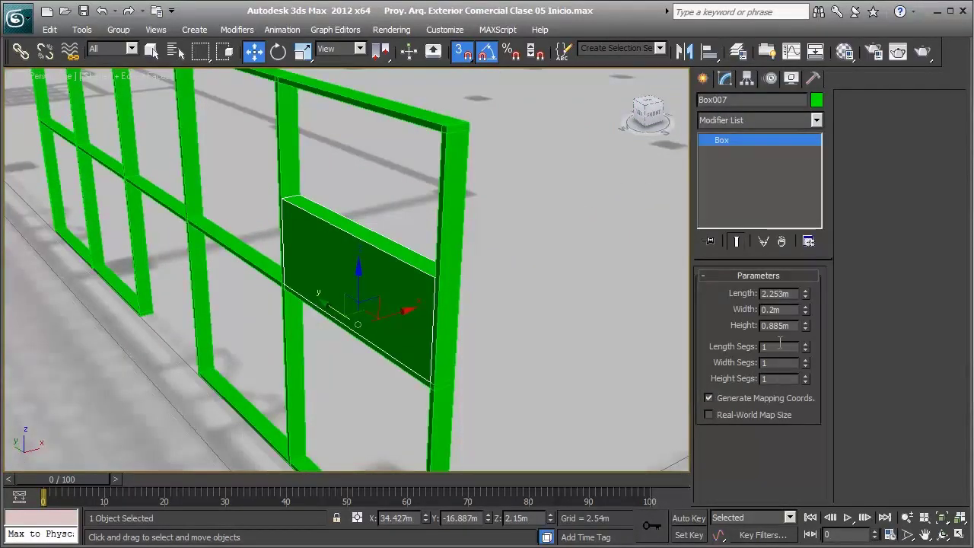
type("1.55")
key("Return")
middle_click_drag(324, 199, 385, 263)
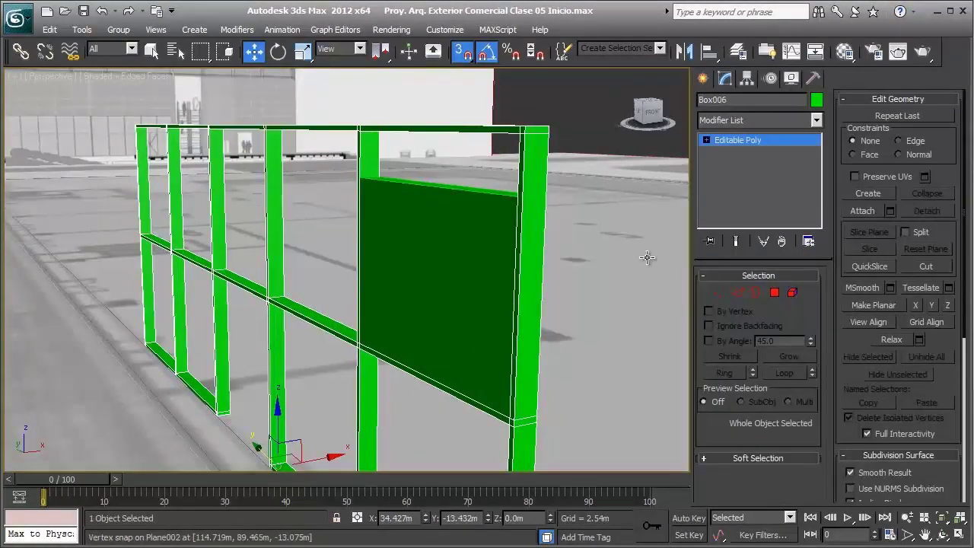
- In Vertex mode, select only the frame's top row of vertices
left_click(719, 293)
left_click_drag(568, 114, 30, 171)
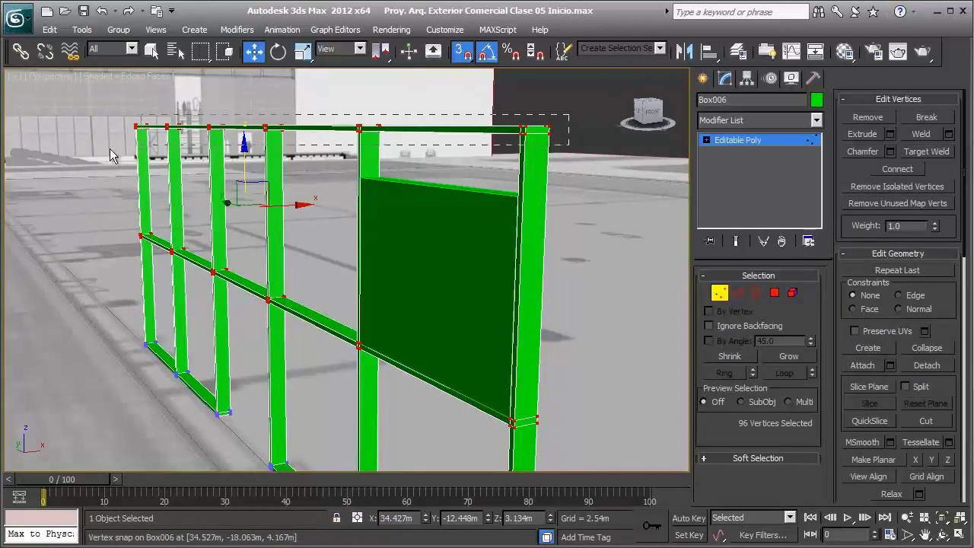
mouse_move(253, 169)
middle_mouse_down("alt")
mouse_move(251, 145)
mouse_move(369, 92)
middle_mouse_up("alt")
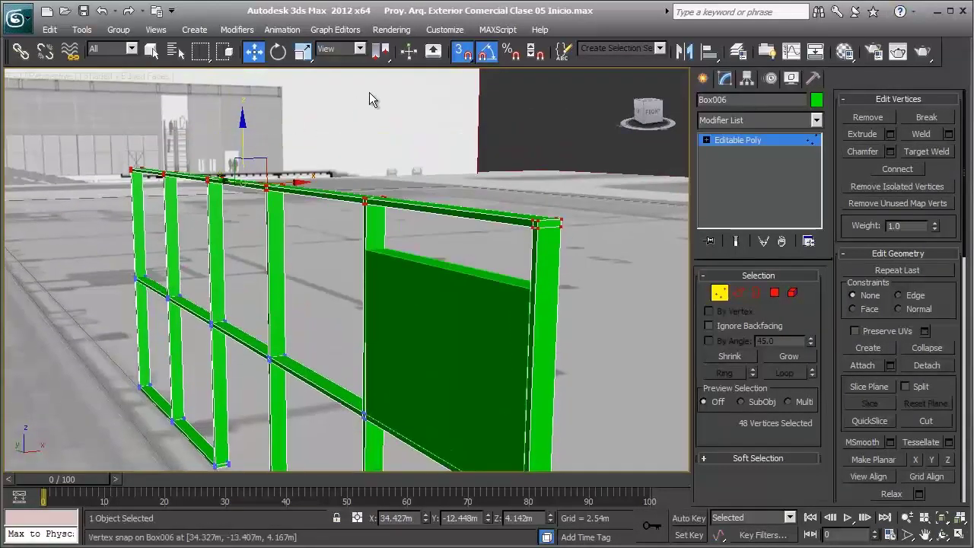
key("s")
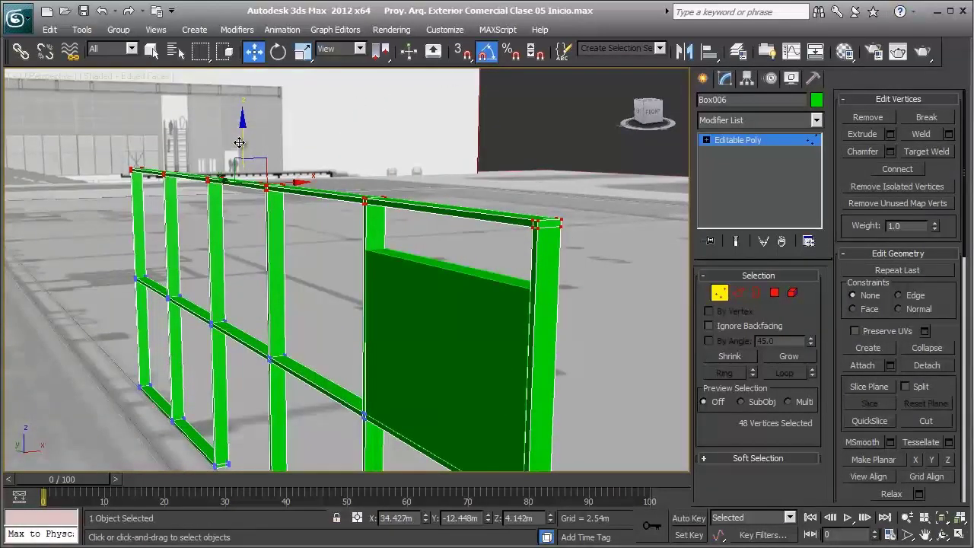
- Move the top-row vertices down onto the panel's top edge, then exit Vertex mode
mouse_move(239, 142)
left_mouse_down()
mouse_move(245, 165)
mouse_move(243, 133)
left_mouse_up()
scroll(451, 234, "up", 2)
scroll(451, 234, "up", 3)
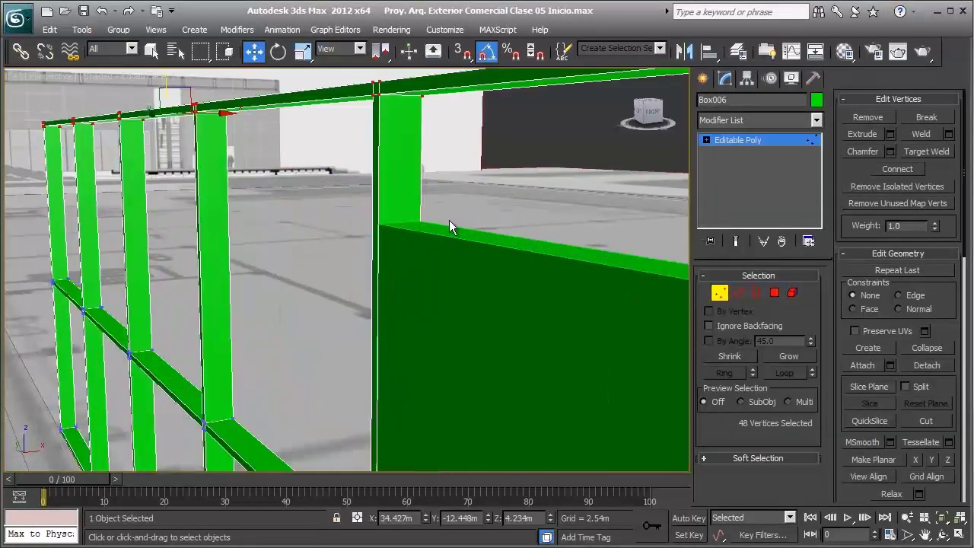
scroll(449, 228, "down", 2)
middle_click_drag(446, 240, 445, 281, "alt")
scroll(441, 259, "up", 5)
scroll(435, 256, "down", 5)
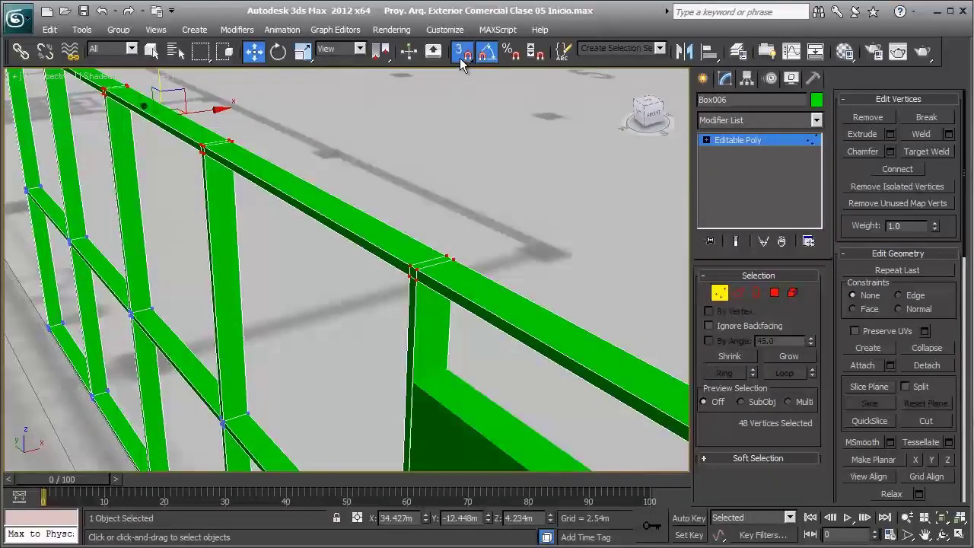
left_click_drag(411, 276, 411, 374)
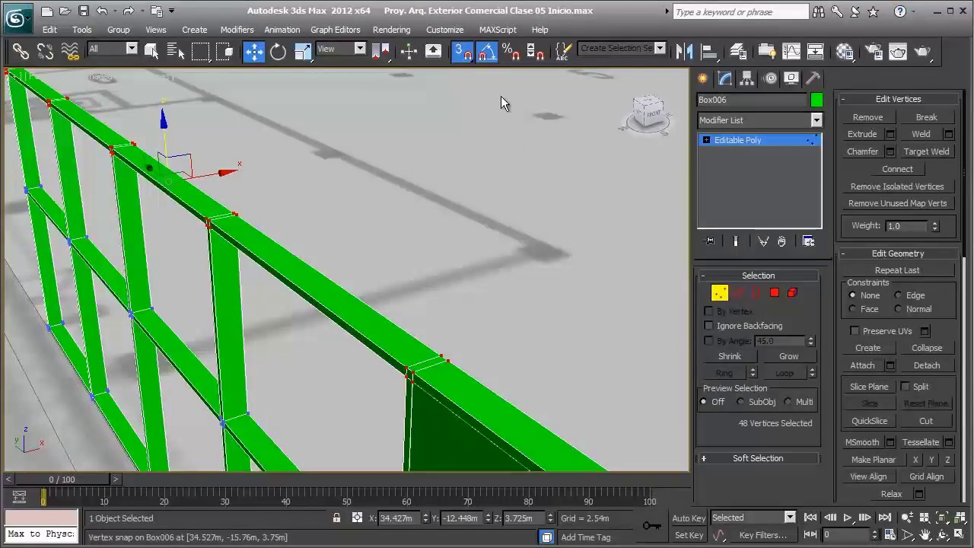
left_click(719, 293)
- Delete the dark Box007 reference panel
key("z")
left_click(418, 283)
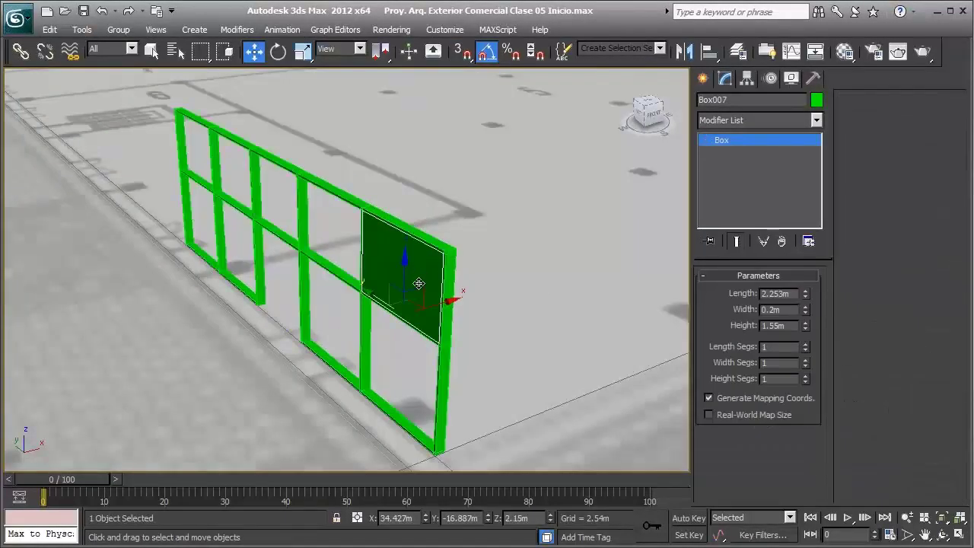
key("Delete")
mouse_move(358, 311)
middle_mouse_down("alt")
mouse_move(454, 322)
mouse_move(504, 279)
mouse_move(502, 263)
mouse_move(413, 289)
mouse_move(398, 322)
mouse_move(537, 313)
middle_mouse_up("alt")
scroll(493, 291, "down", 5)
- Pan, zoom and orbit to inspect the open green window grid from a high oblique view
middle_click_drag(512, 315, 583, 326)
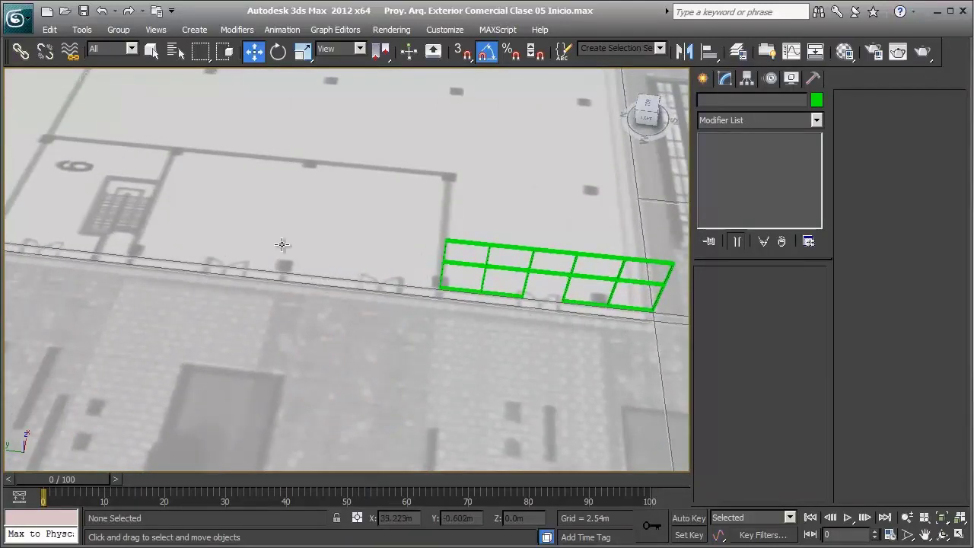
middle_click_drag(201, 271, 330, 245)
scroll(192, 258, "down", 2)
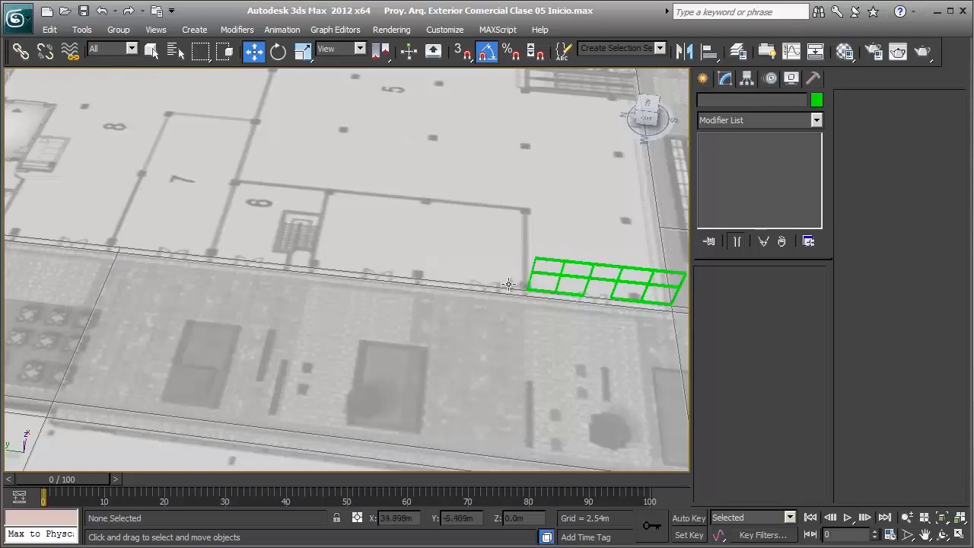
middle_click_drag(525, 285, 342, 271)
scroll(341, 270, "up", 3)
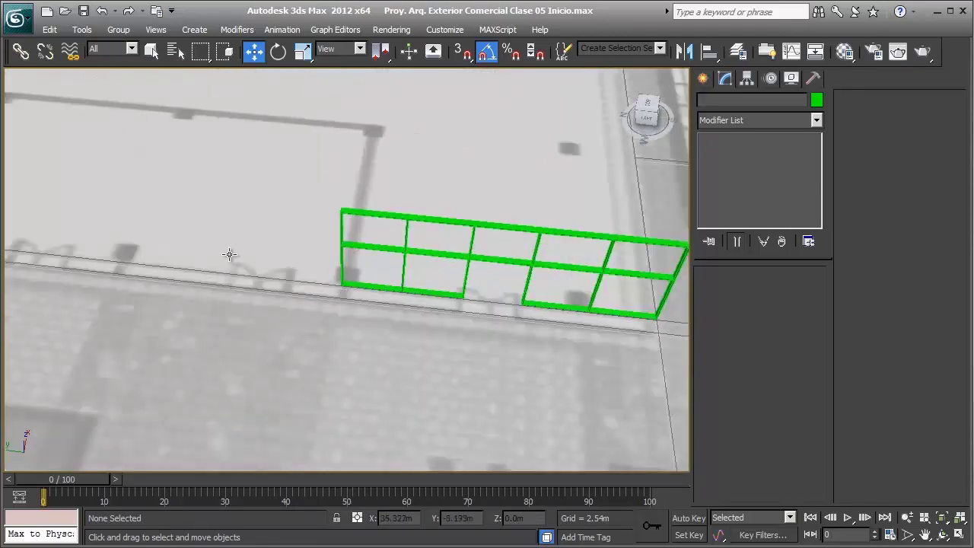
scroll(145, 283, "up", 1)
scroll(221, 289, "up", 1)
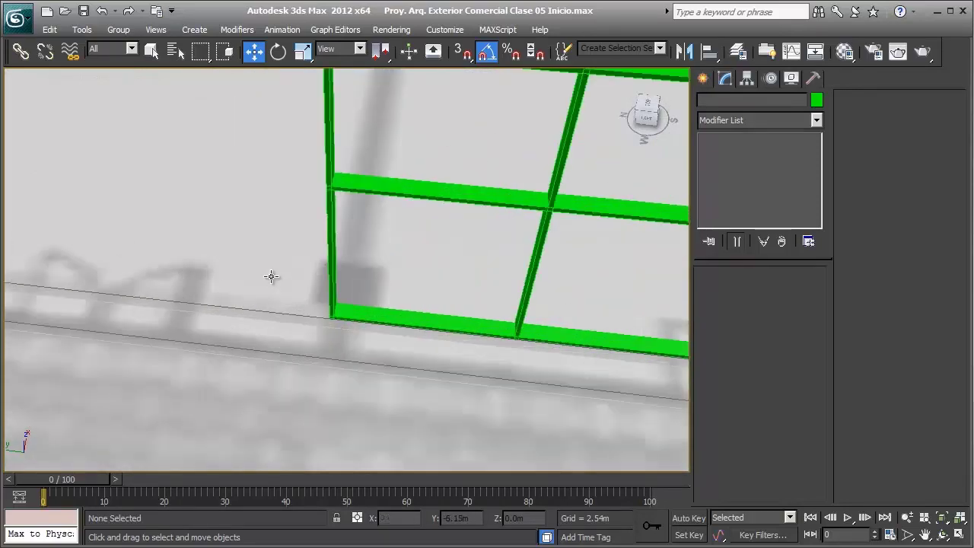
scroll(271, 277, "down", 2)
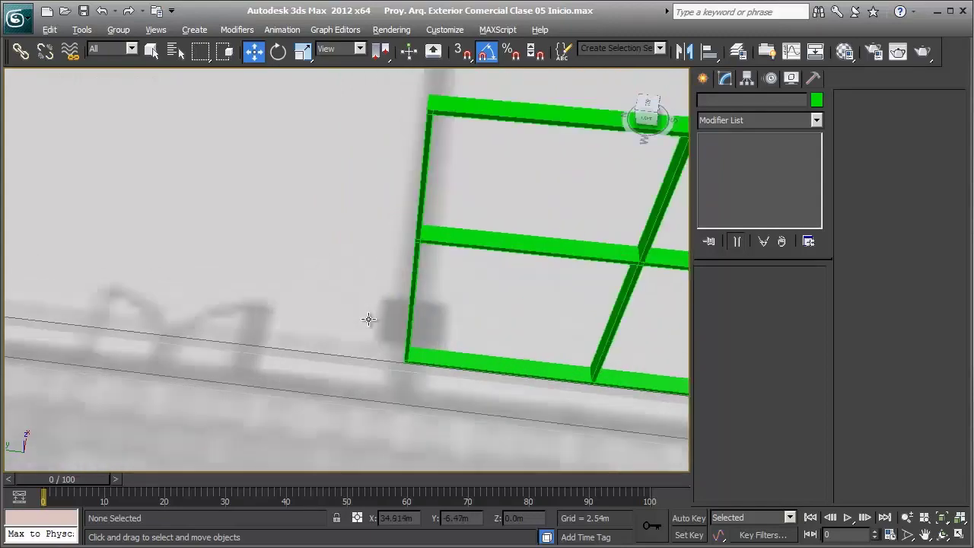
middle_click_drag(369, 319, 419, 352, "alt")
- Select the green frame and, in Polygon mode, pick the post's end faces
left_click(392, 242)
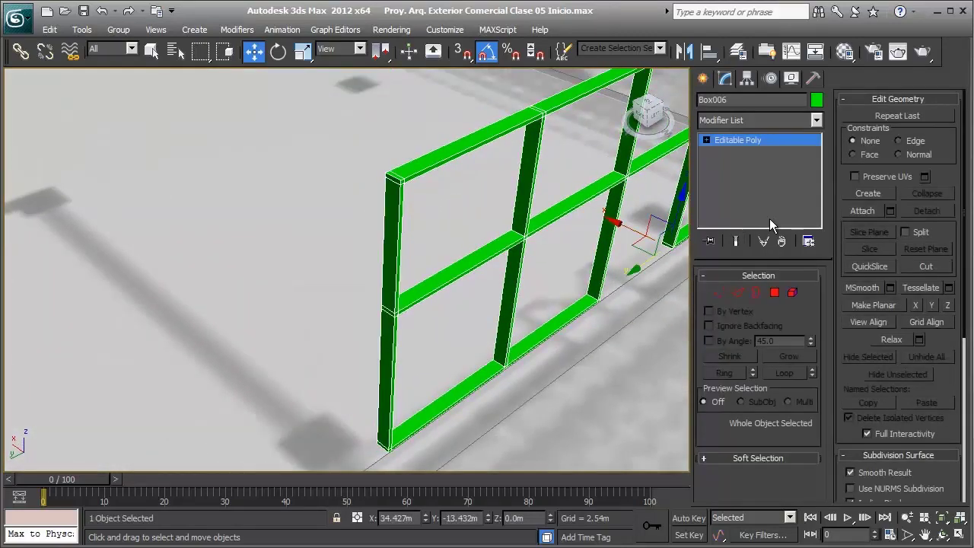
left_click(774, 293)
scroll(410, 262, "up", 2)
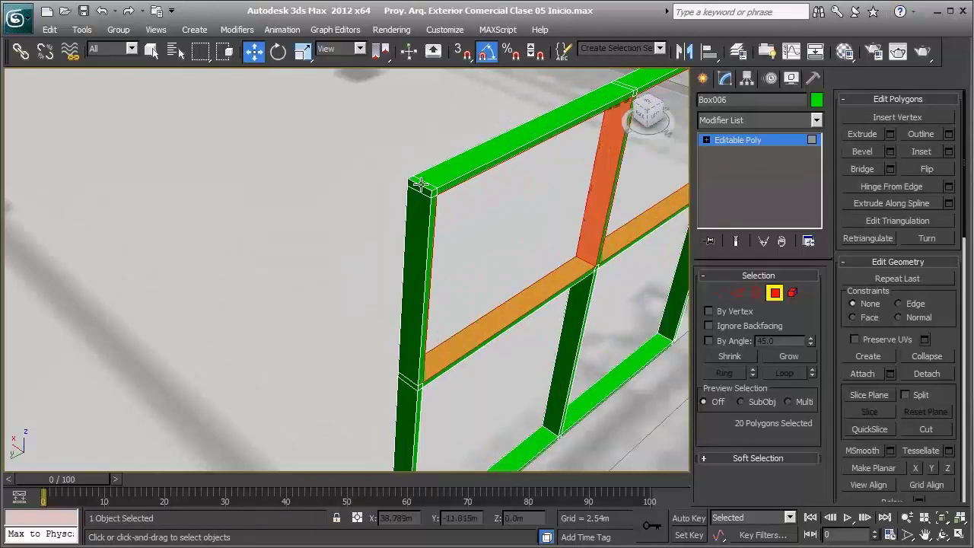
left_click(421, 185)
left_click(422, 242, "ctrl")
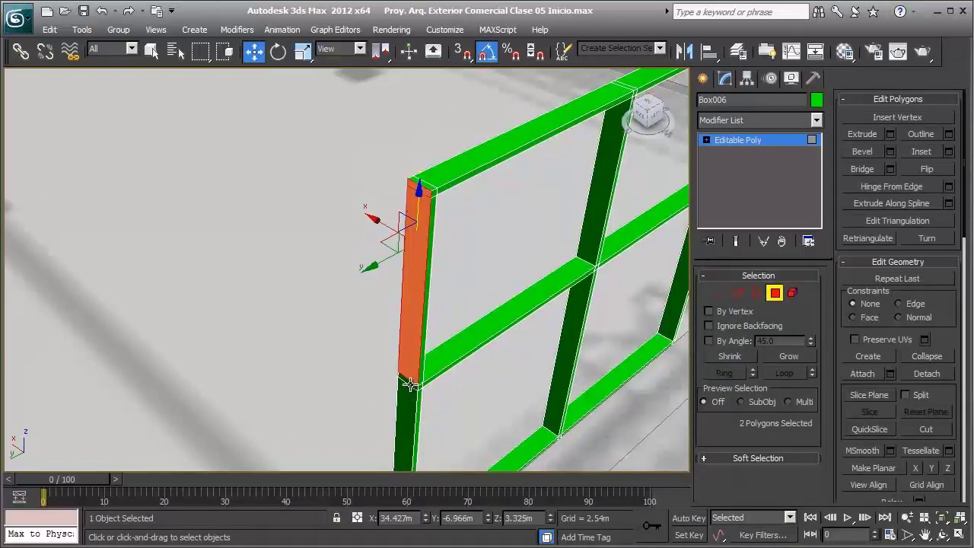
left_click(409, 385, "ctrl")
middle_click_drag(409, 384, 424, 390, "alt")
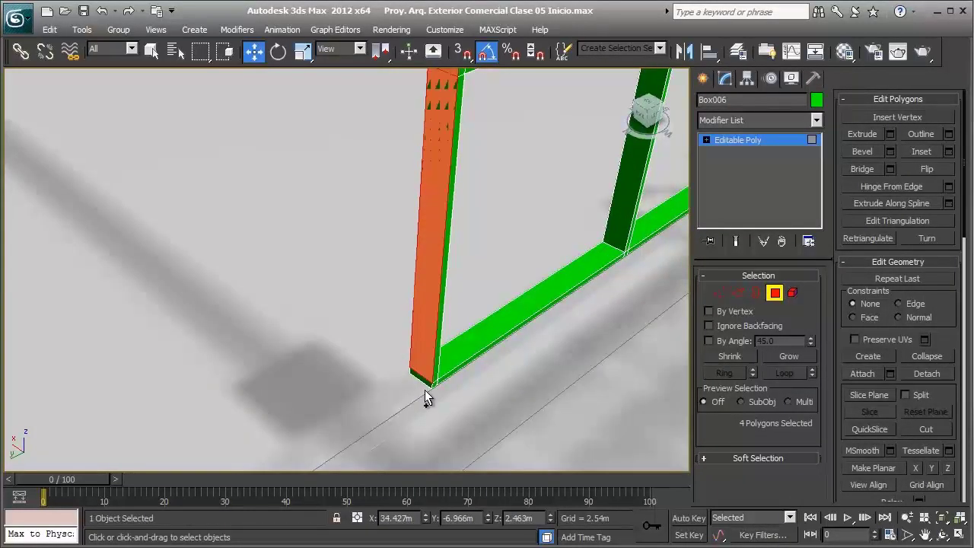
left_click(423, 380, "ctrl")
- In the Top view, move the selected faces about 2m up along Y
key("t")
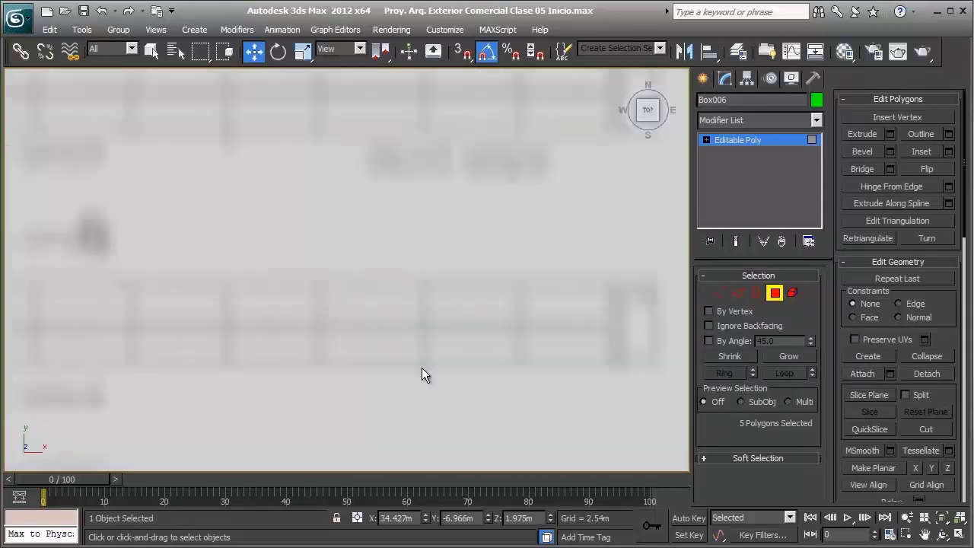
scroll(413, 267, "down", 2)
scroll(406, 278, "down", 3)
scroll(405, 278, "down", 2)
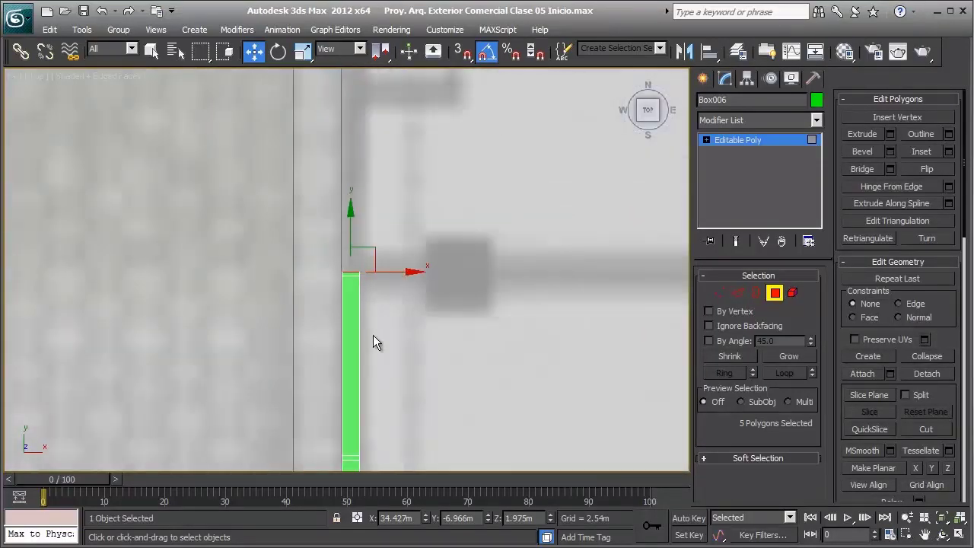
middle_click_drag(360, 163, 367, 268)
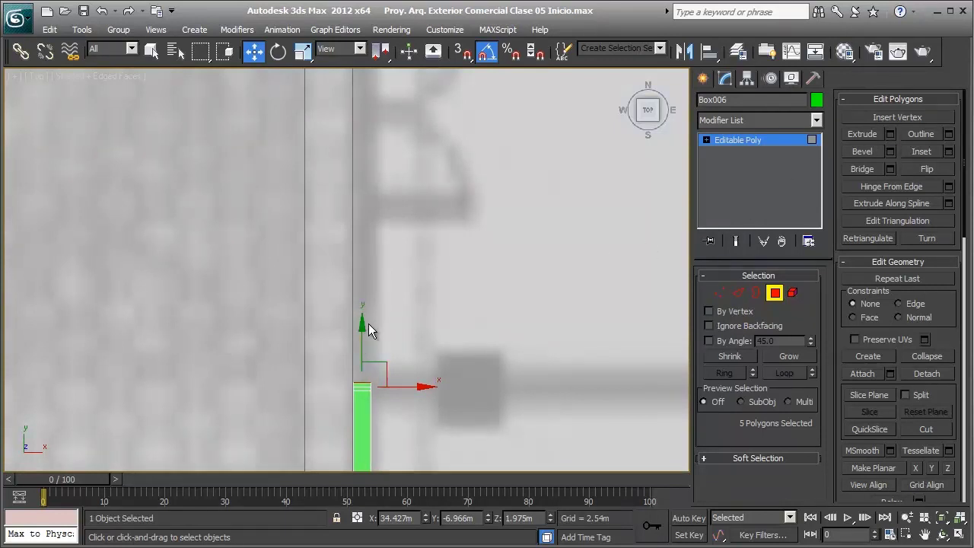
left_click_drag(362, 345, 363, 174)
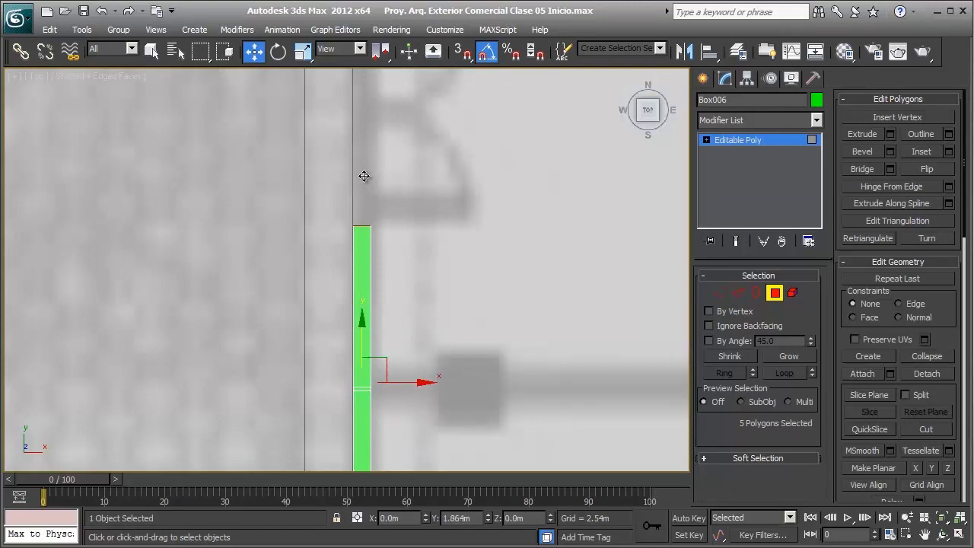
middle_click_drag(369, 181, 395, 225)
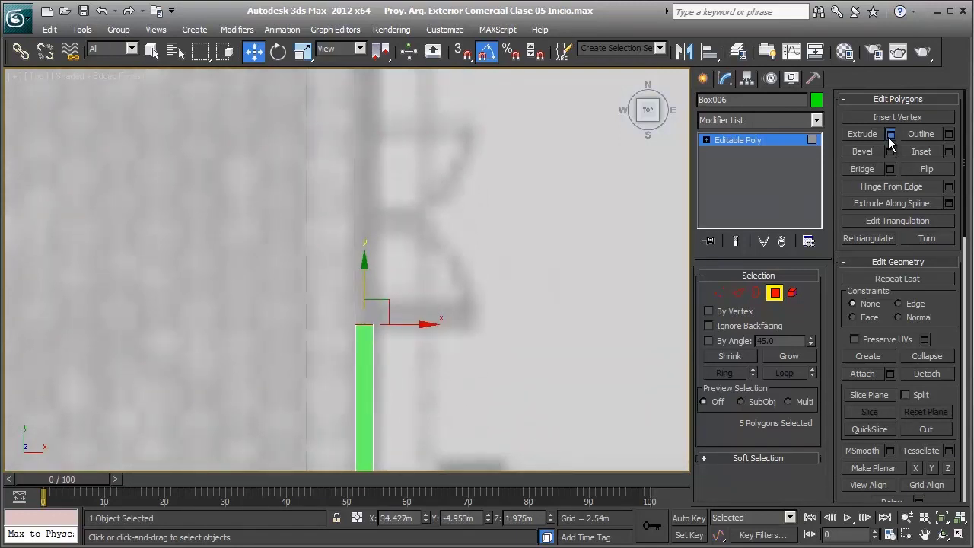
left_click_drag(358, 325, 359, 322)
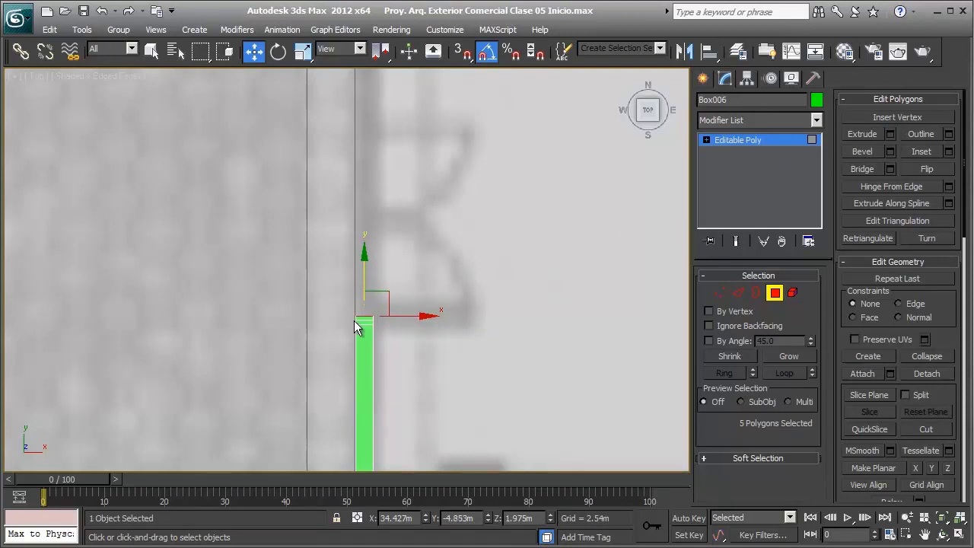
left_click_drag(354, 320, 369, 97)
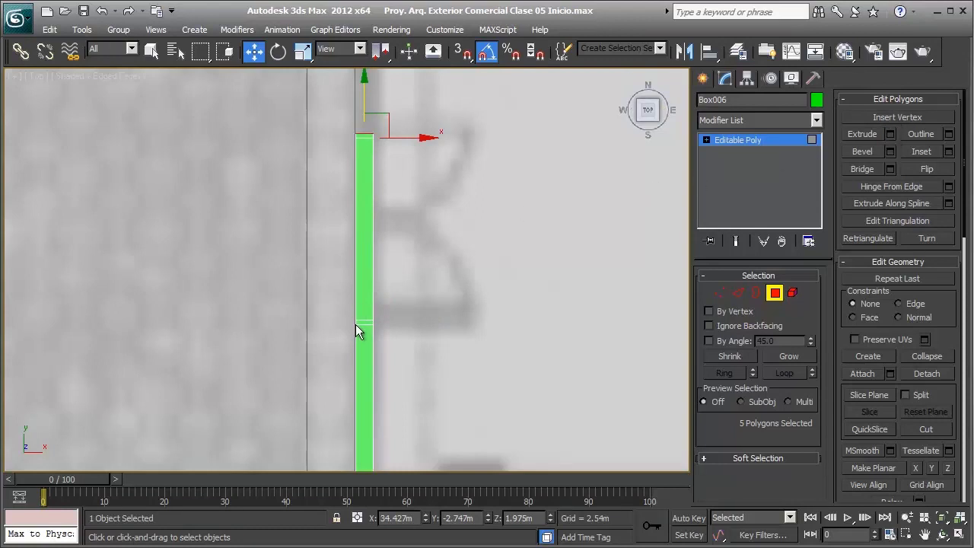
- Keep raising the bar's top end along Y, panning the view to follow it
middle_click_drag(413, 223, 425, 375)
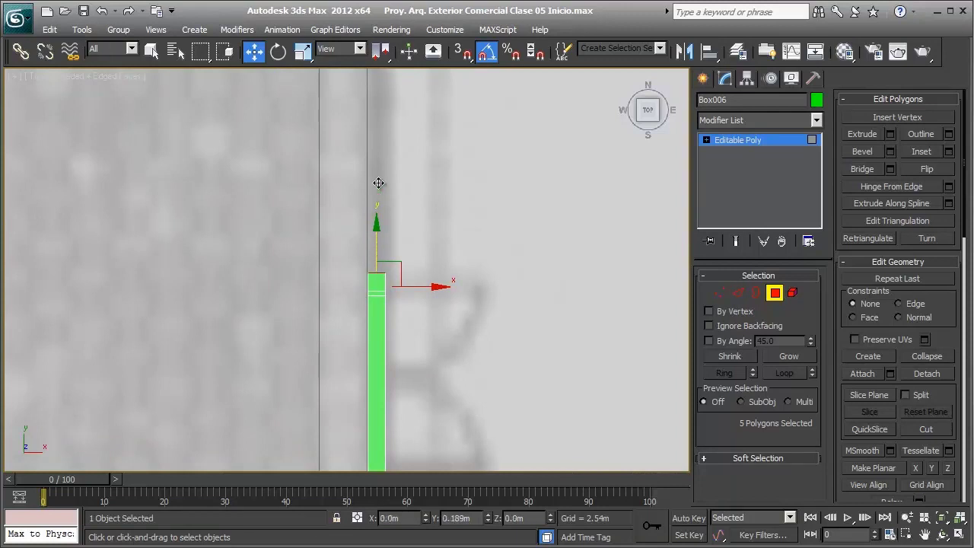
left_click_drag(375, 244, 433, 148)
middle_click_drag(433, 155, 436, 326)
scroll(426, 274, "down", 2)
middle_click_drag(419, 235, 404, 272)
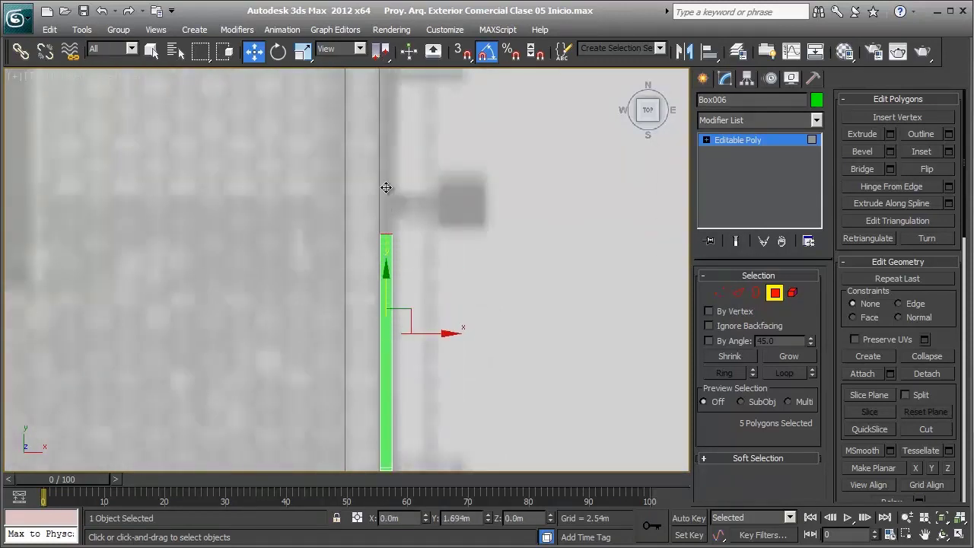
left_click_drag(387, 289, 387, 144)
mouse_move(414, 78)
middle_mouse_down()
mouse_move(426, 212)
mouse_move(377, 286)
middle_mouse_up()
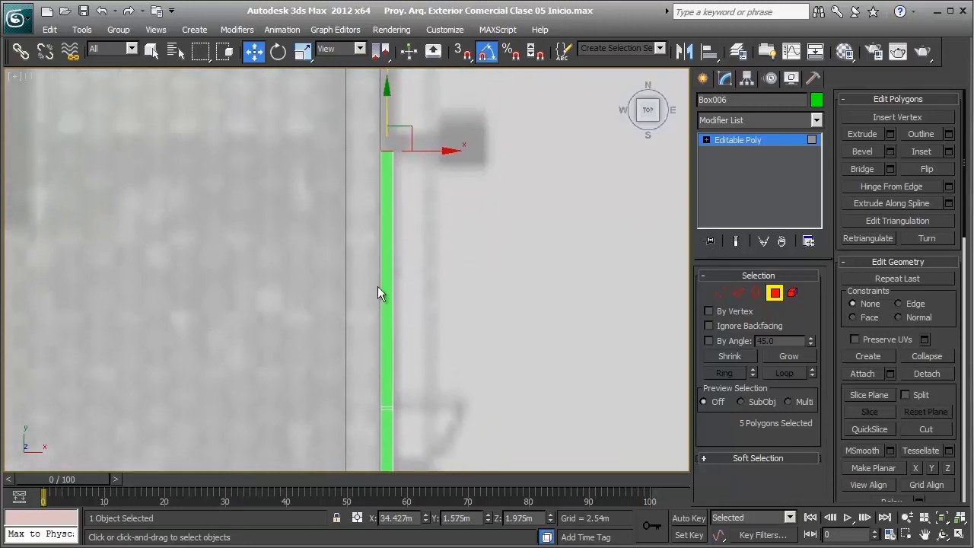
scroll(373, 246, "up", 2)
left_click_drag(385, 168, 385, 155)
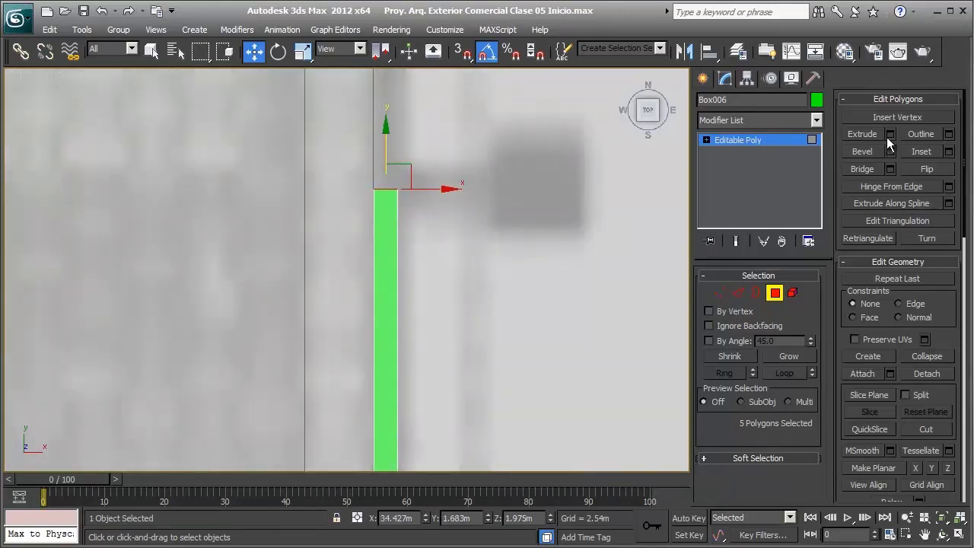
left_click_drag(373, 308, 374, 303)
middle_click_drag(569, 143, 571, 272)
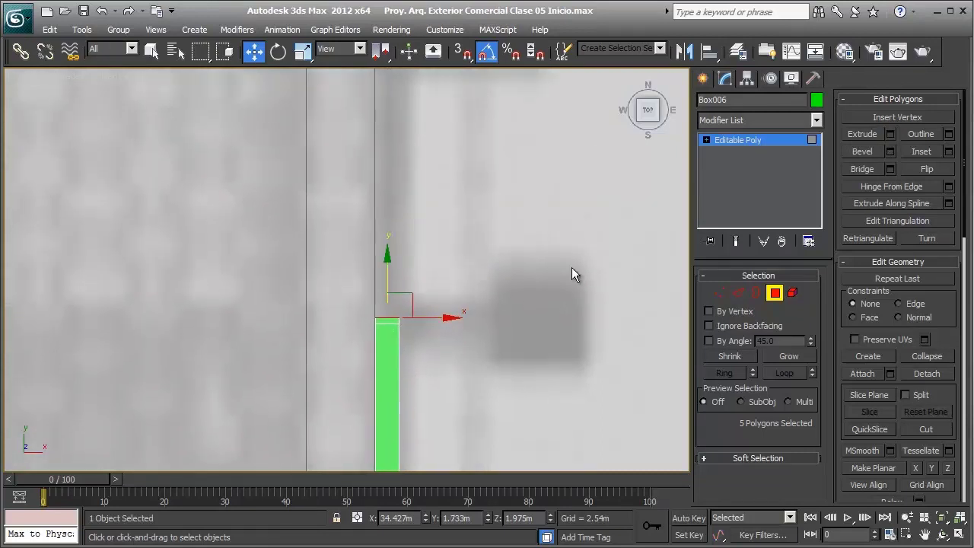
left_click_drag(394, 277, 393, 272)
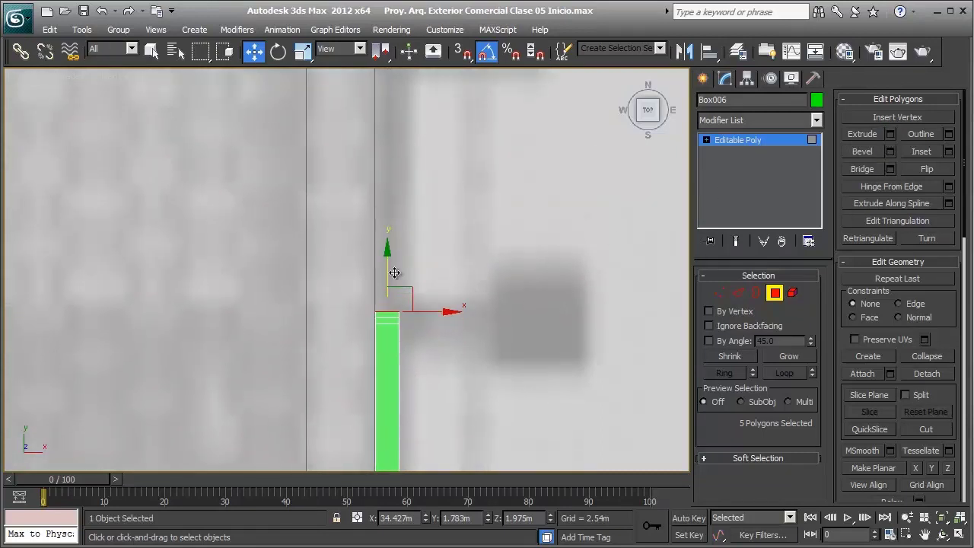
scroll(412, 339, "down", 3)
left_click_drag(380, 311, 380, 176)
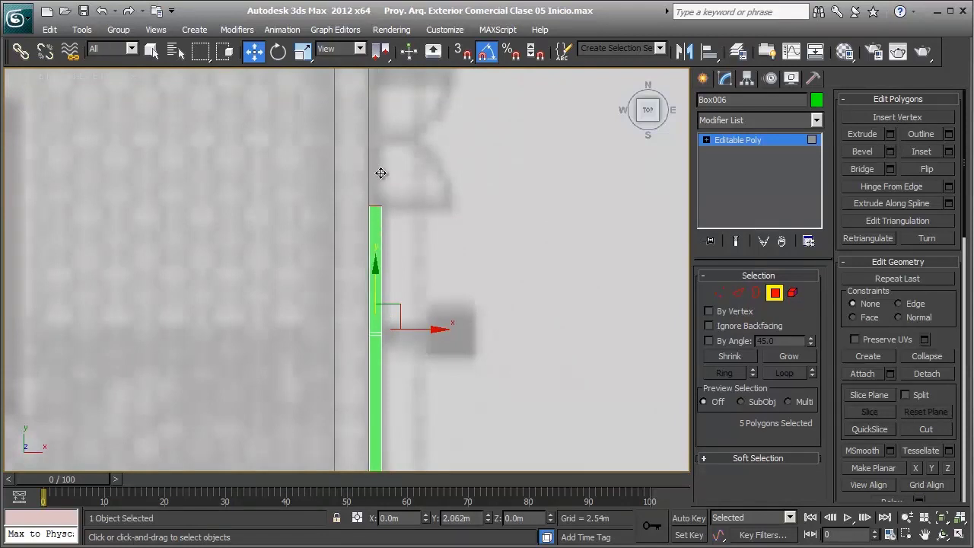
- Undo an overshoot and stretch the bar top up to about Y 10.4 m
scroll(485, 238, "up", 2)
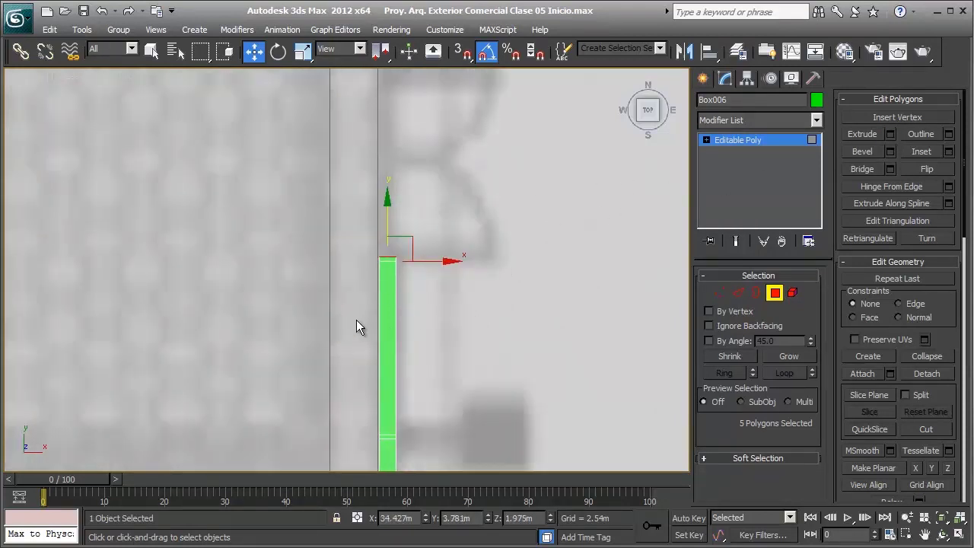
middle_click_drag(488, 220, 490, 289)
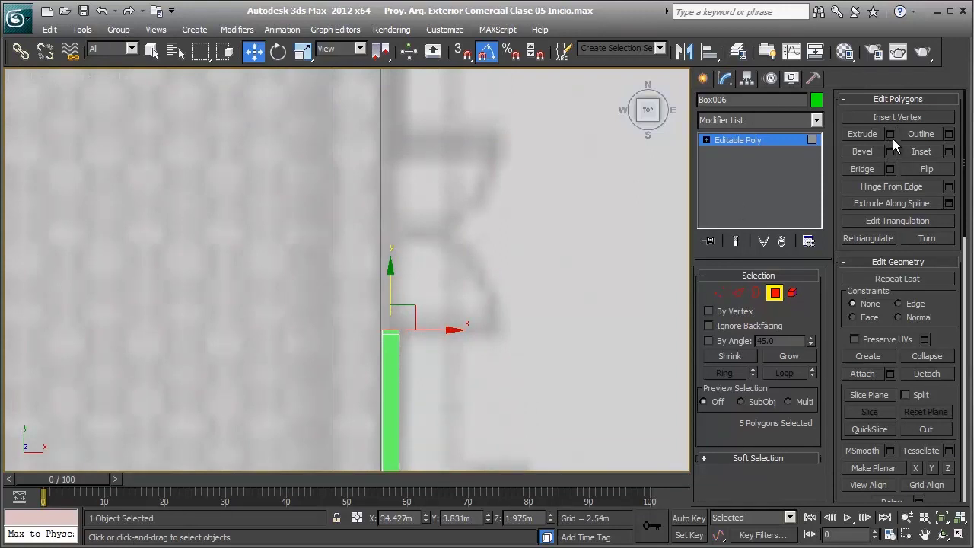
left_click_drag(385, 308, 395, 110)
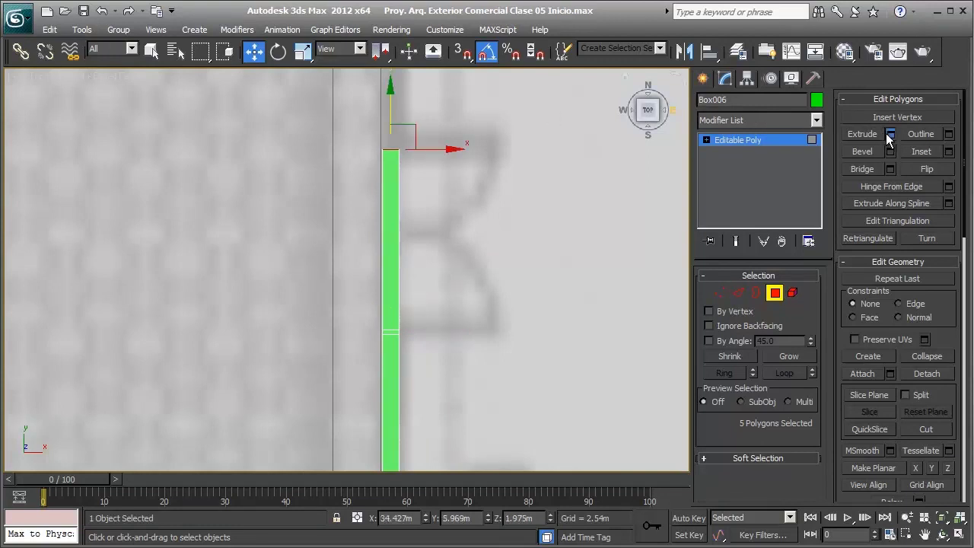
key("ctrl+z")
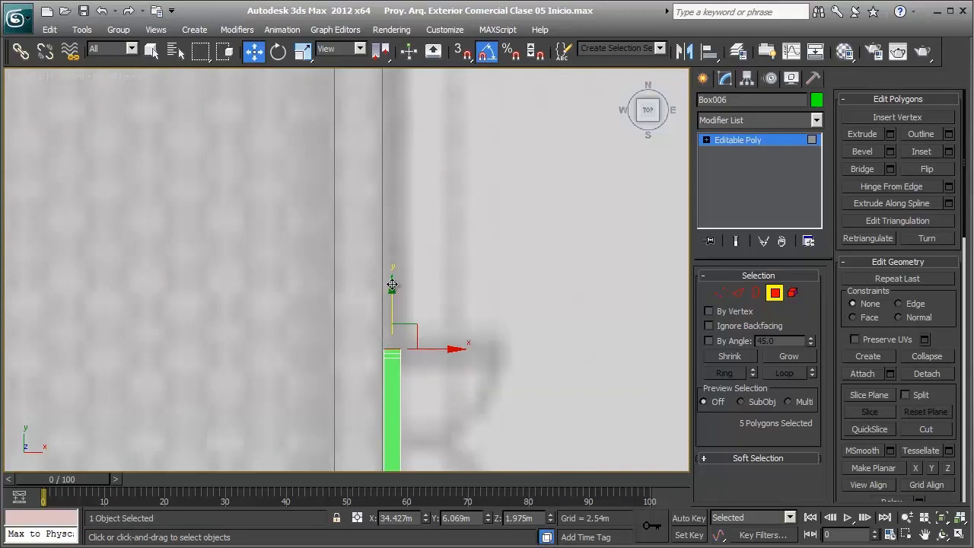
scroll(373, 335, "down", 3)
left_click_drag(367, 358, 373, 182)
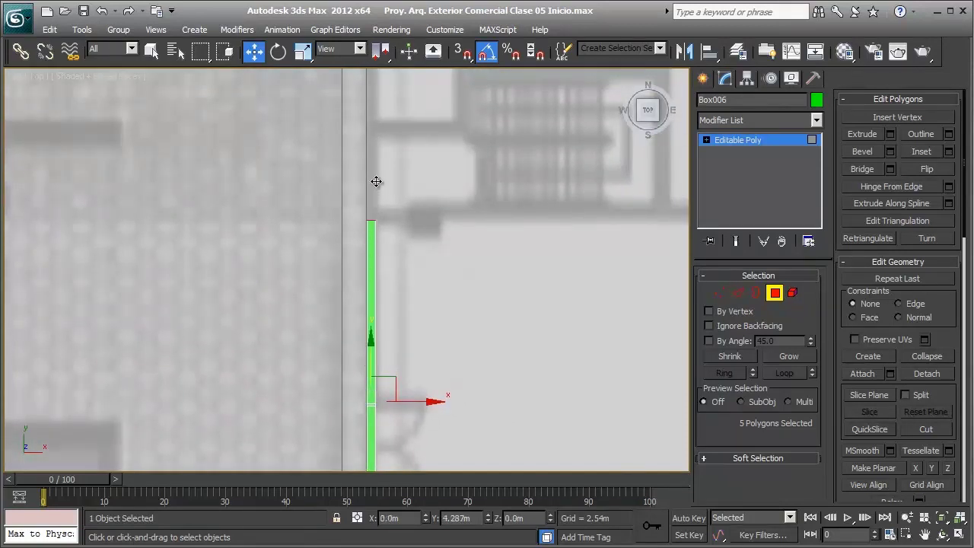
scroll(362, 266, "up", 2)
scroll(392, 267, "up", 2)
left_click_drag(361, 289, 362, 286)
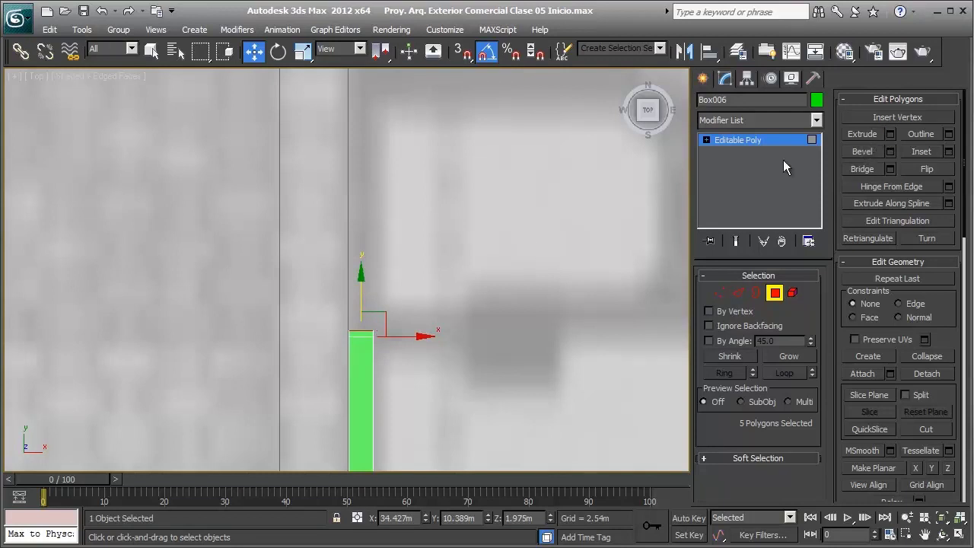
left_click_drag(349, 332, 350, 327)
scroll(355, 289, "down", 2)
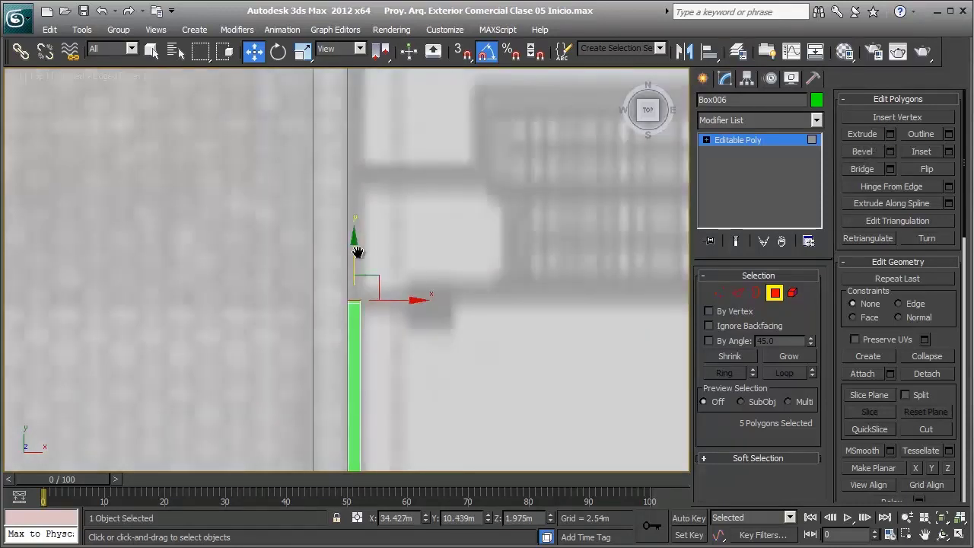
- Tweak the top vertices, extrude the top polygons slightly and lengthen the bar to Y 12.473m
middle_click_drag(365, 292, 387, 347)
key("1")
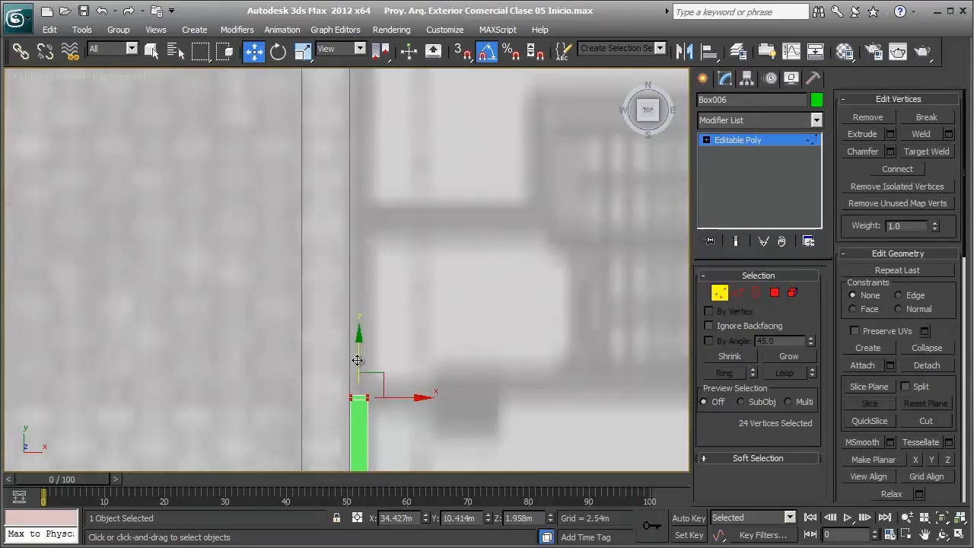
left_click_drag(358, 351, 357, 338)
left_click(775, 294)
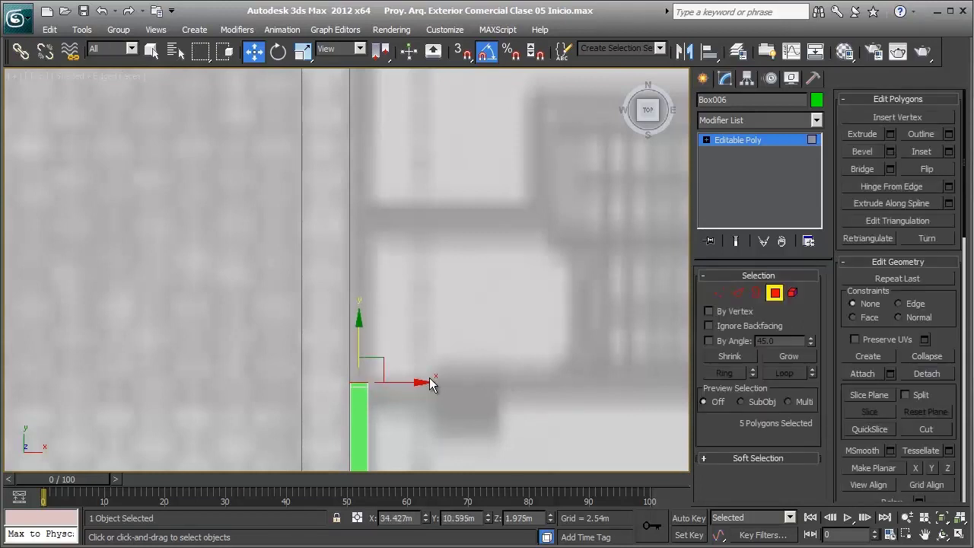
left_click(892, 134)
scroll(381, 297, "down", 2)
scroll(415, 267, "down", 2)
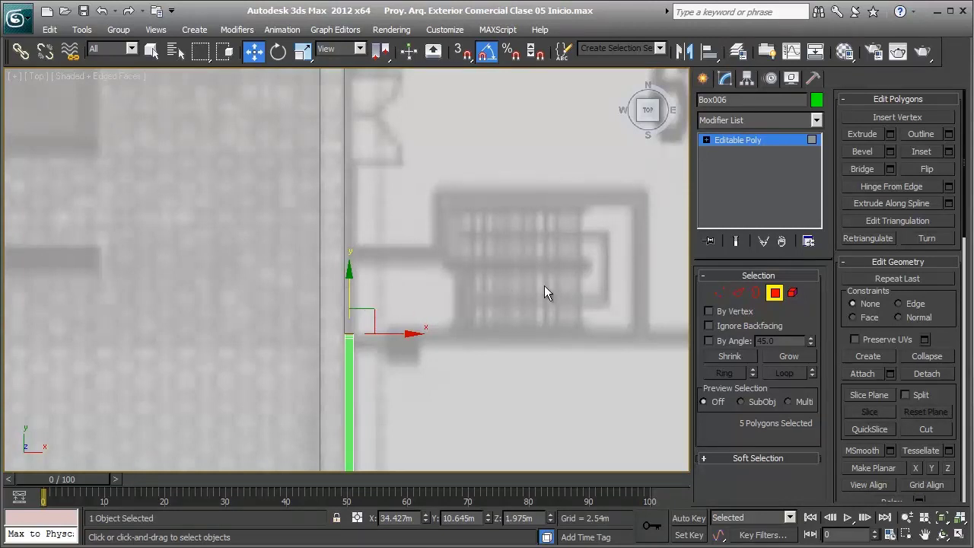
scroll(293, 278, "up", 3)
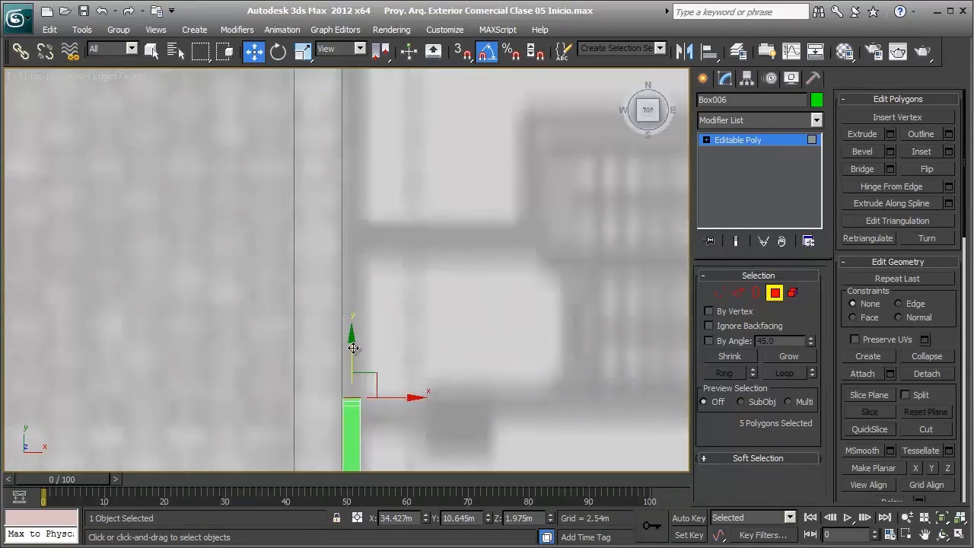
left_click_drag(353, 348, 354, 193)
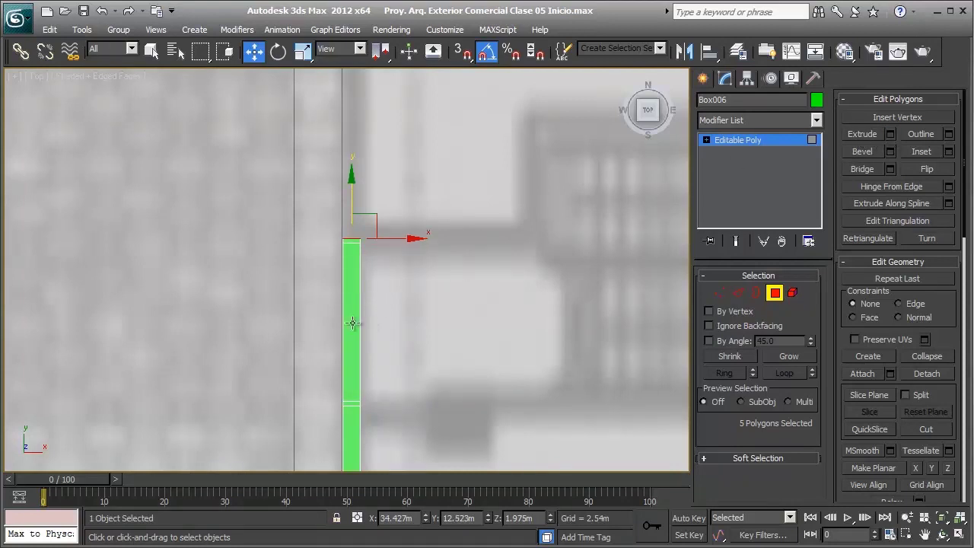
- Reselect the bar's top vertices and stretch the top end further upward
middle_click_drag(368, 320, 383, 373)
scroll(386, 266, "up", 2)
key("1")
left_click_drag(359, 324, 401, 298)
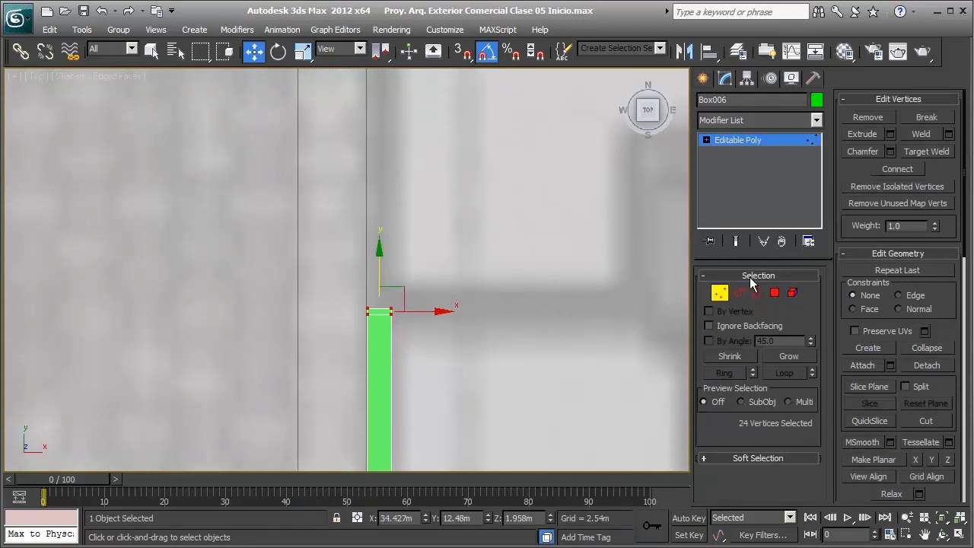
left_click(774, 292)
scroll(578, 289, "down", 1)
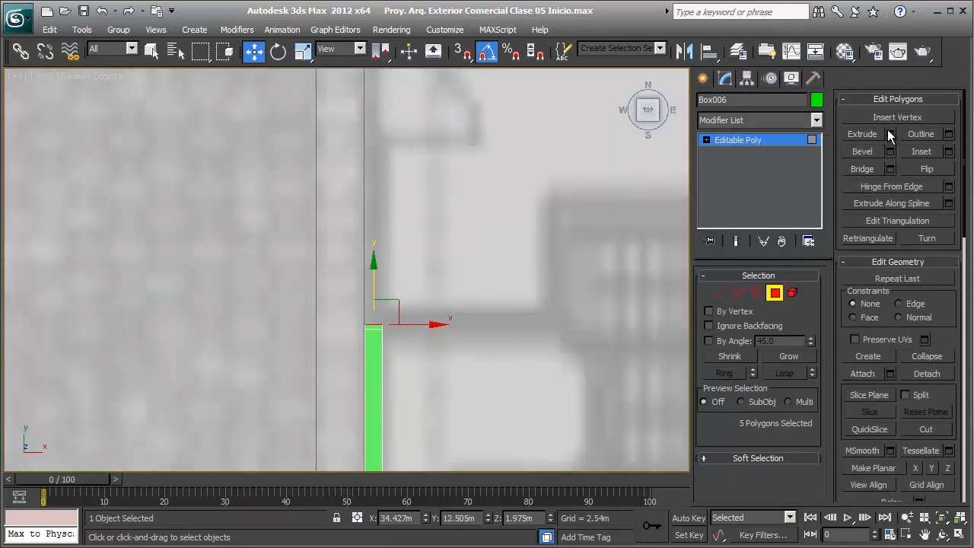
left_click_drag(373, 289, 374, 186)
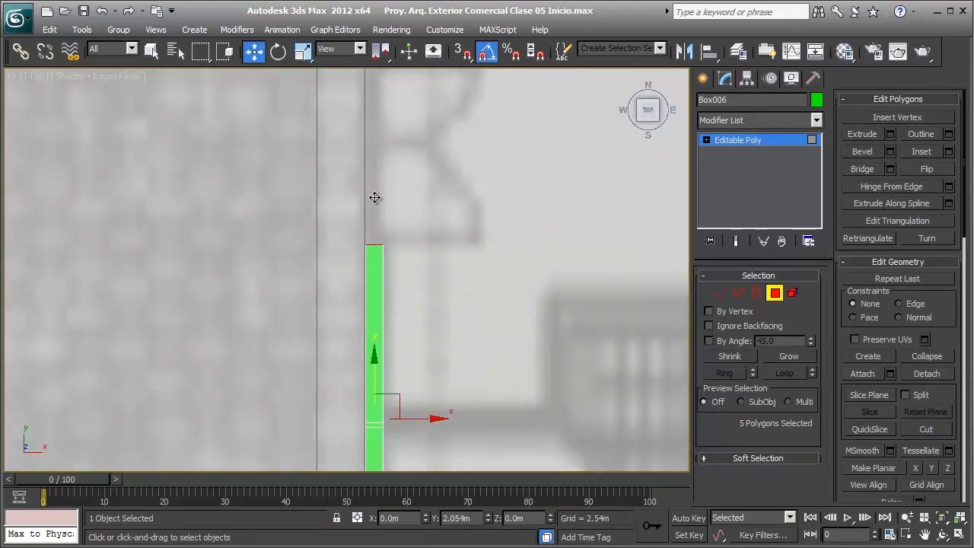
left_click_drag(375, 186, 374, 194)
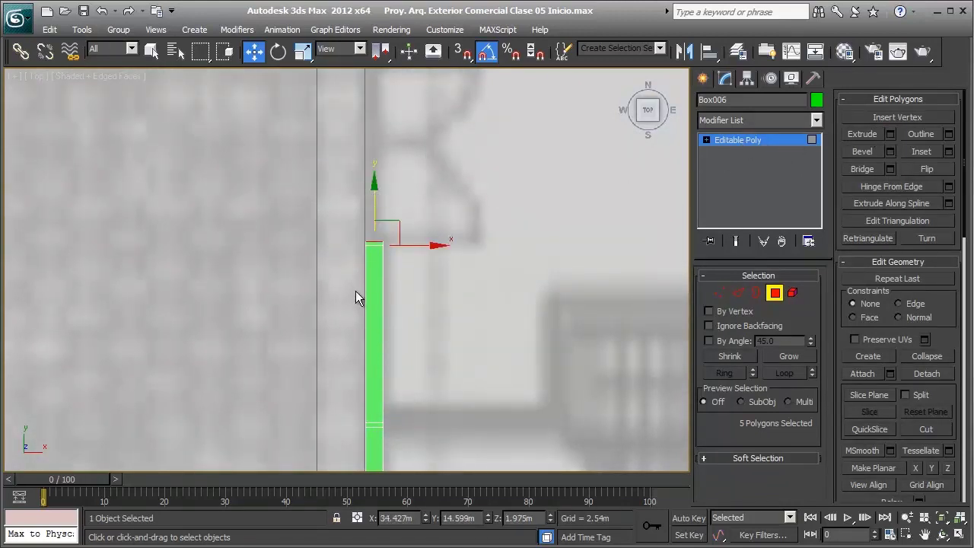
- Raise the top polygons again, redoing one undone move and nudging slightly higher
middle_click_drag(351, 148, 348, 309)
left_click_drag(376, 403, 373, 196)
key("ctrl+z")
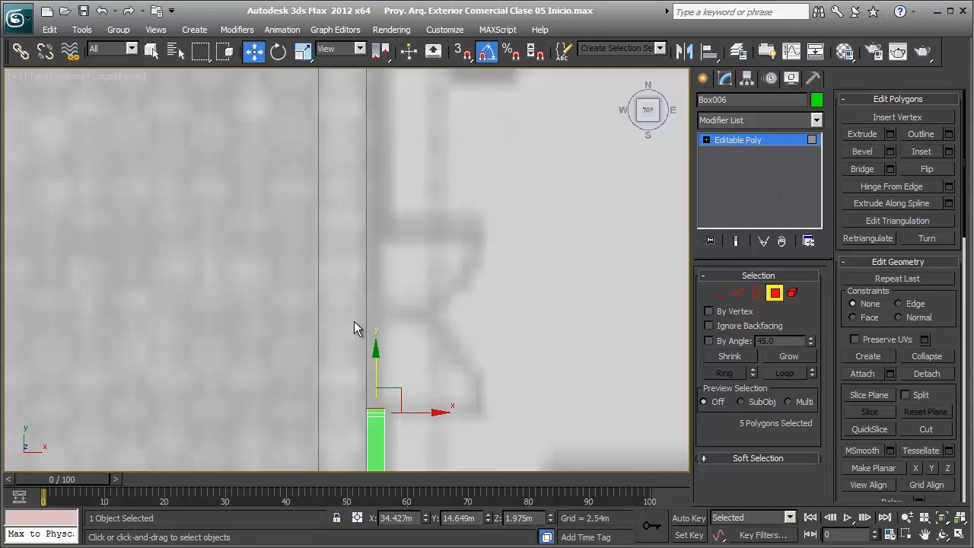
left_click_drag(377, 351, 384, 195)
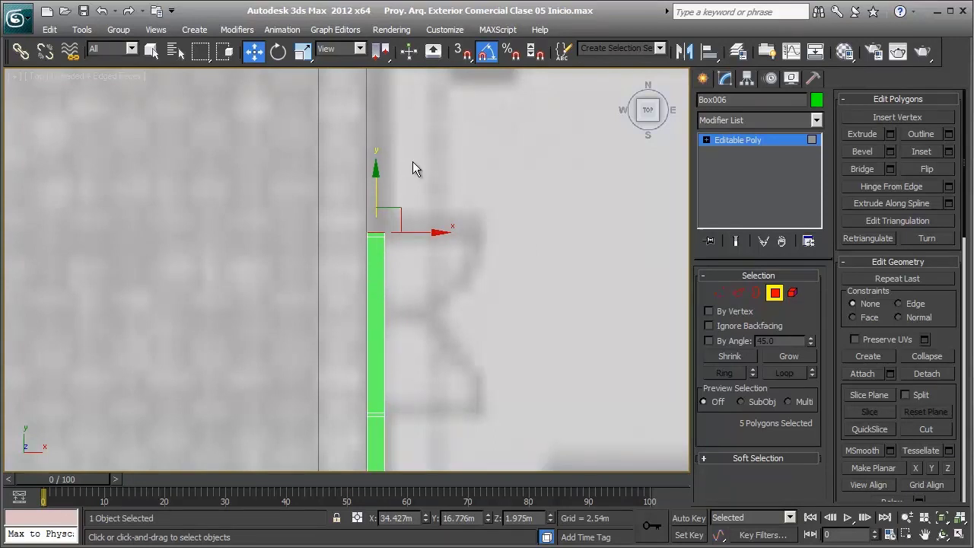
middle_click_drag(412, 161, 423, 312)
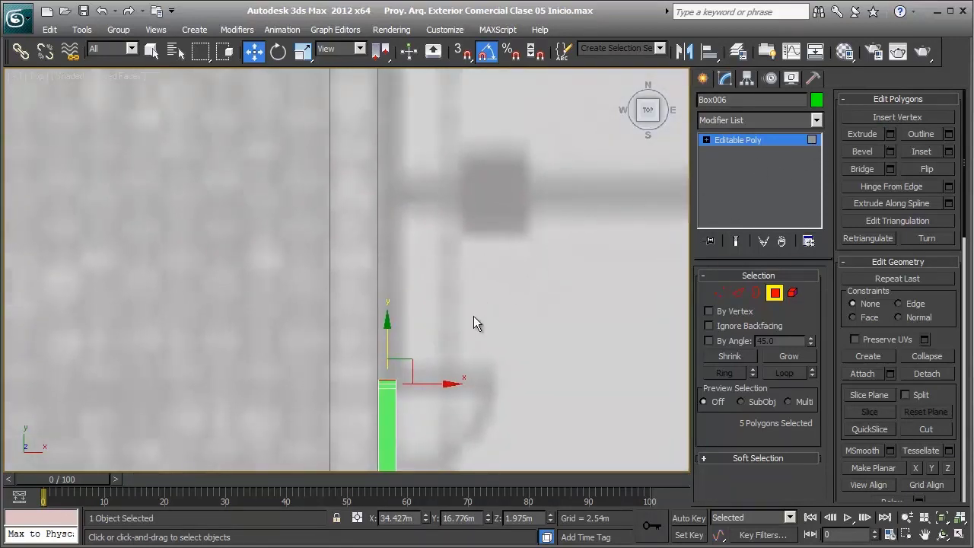
left_click_drag(381, 334, 398, 159)
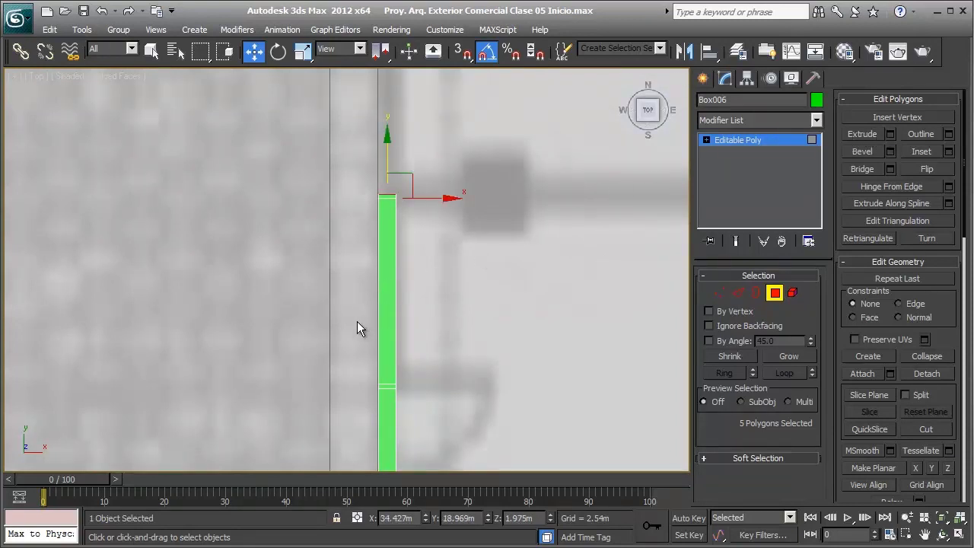
- Zoom out around the strip end and drag the end polygons further up along Y
middle_click_drag(351, 264, 339, 297)
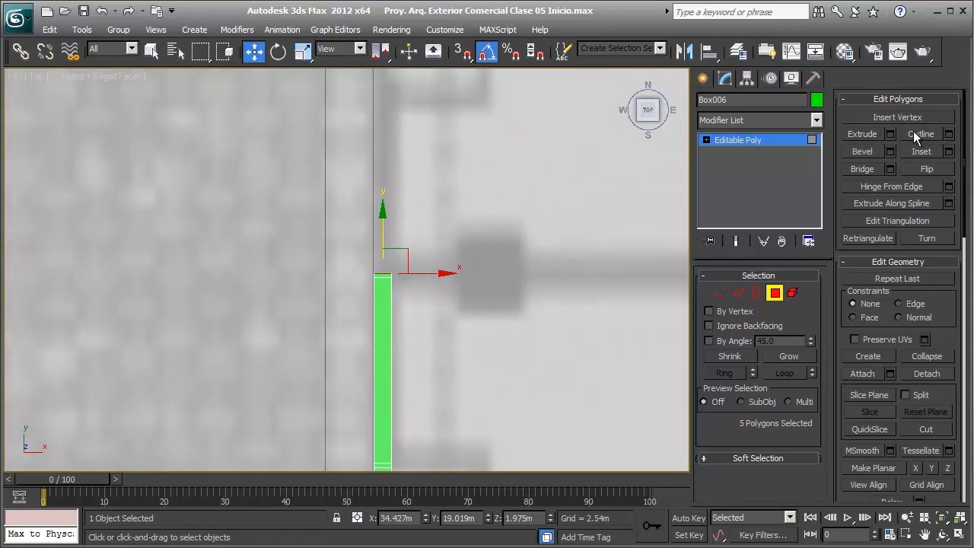
scroll(350, 317, "down", 3)
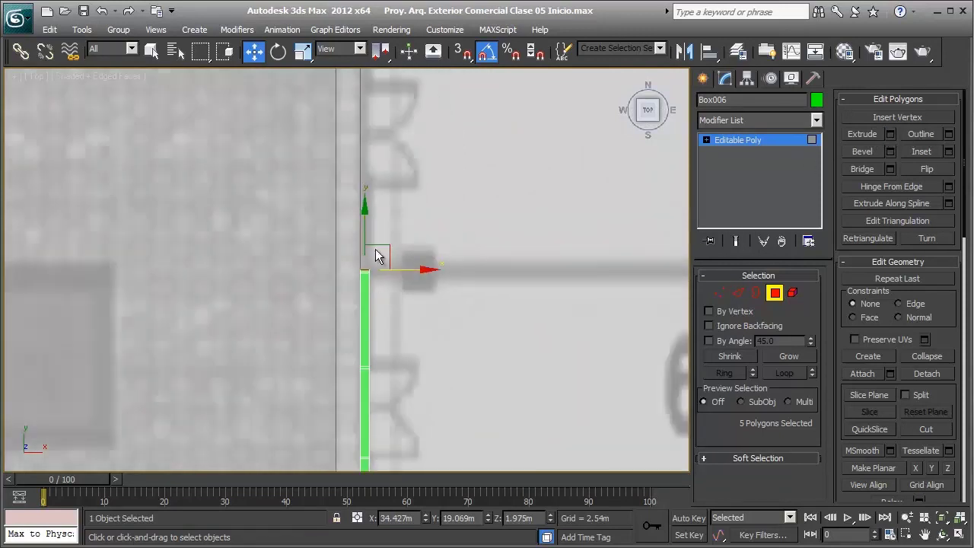
middle_click_drag(374, 254, 407, 363)
left_click_drag(406, 363, 398, 263)
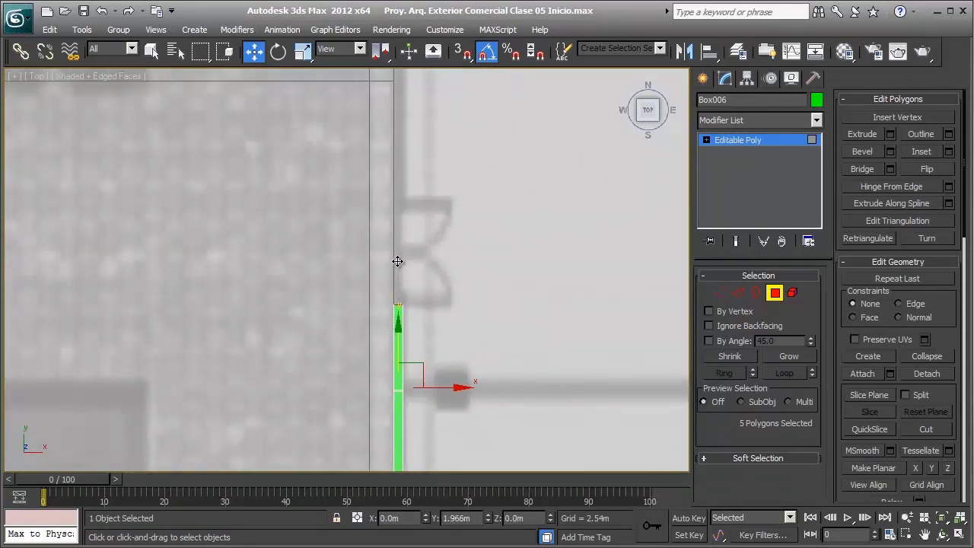
middle_click_drag(398, 263, 328, 274)
- Select the strip's middle vertex row and nudge it slightly up
key("z")
key("1")
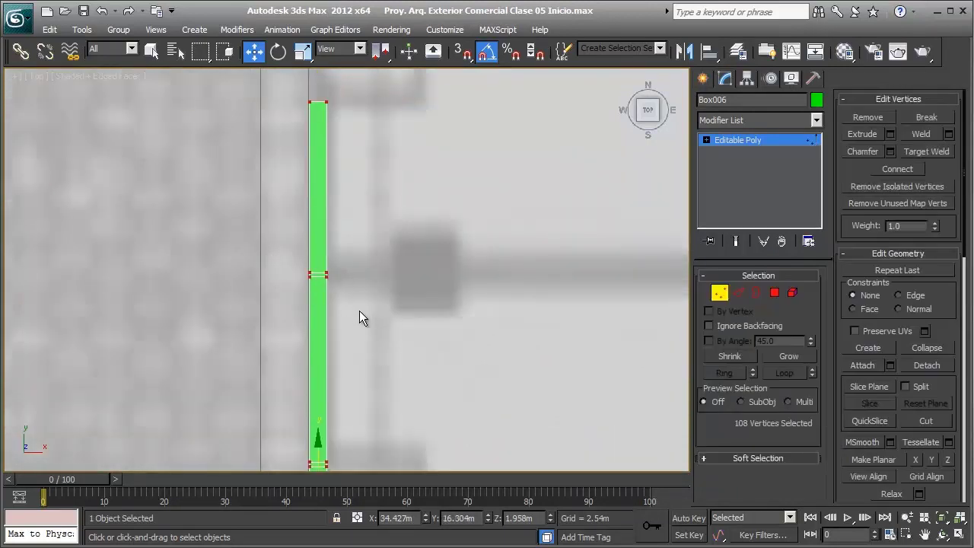
left_click_drag(298, 288, 332, 259)
left_click_drag(317, 210, 317, 228)
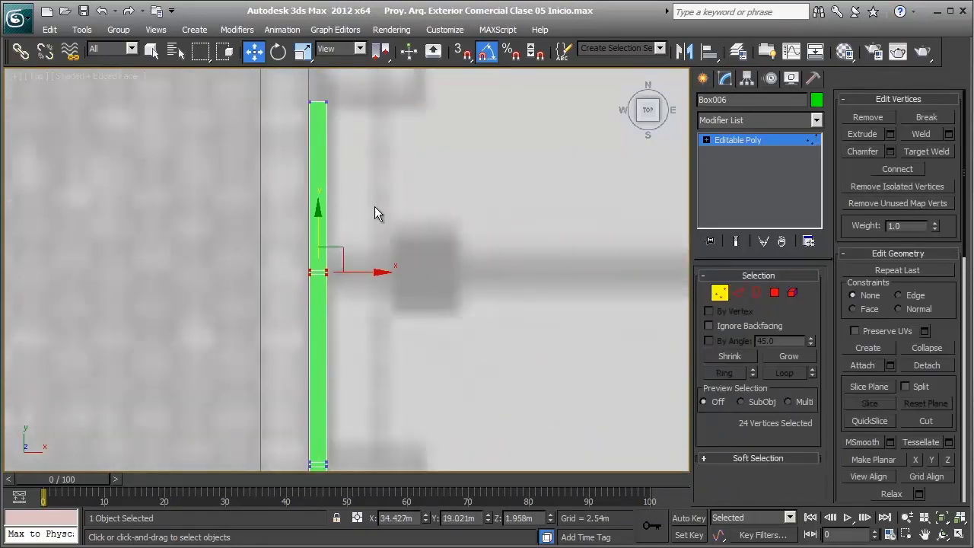
middle_click_drag(378, 211, 407, 332)
- Back at Polygon level, move the strip's end polygons up the plan in Y
left_click(773, 292)
middle_click_drag(383, 246, 389, 281)
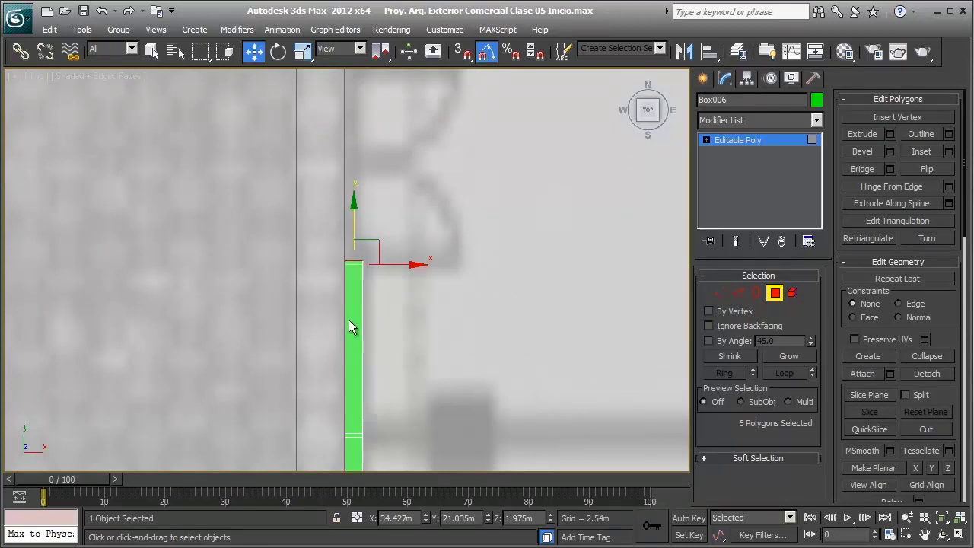
key("1")
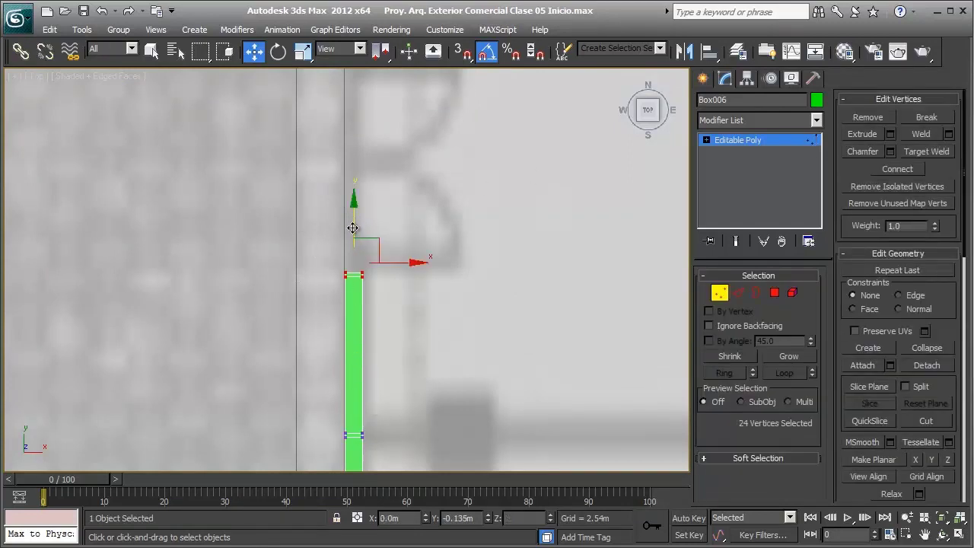
middle_click_drag(353, 218, 403, 311)
left_click(775, 293)
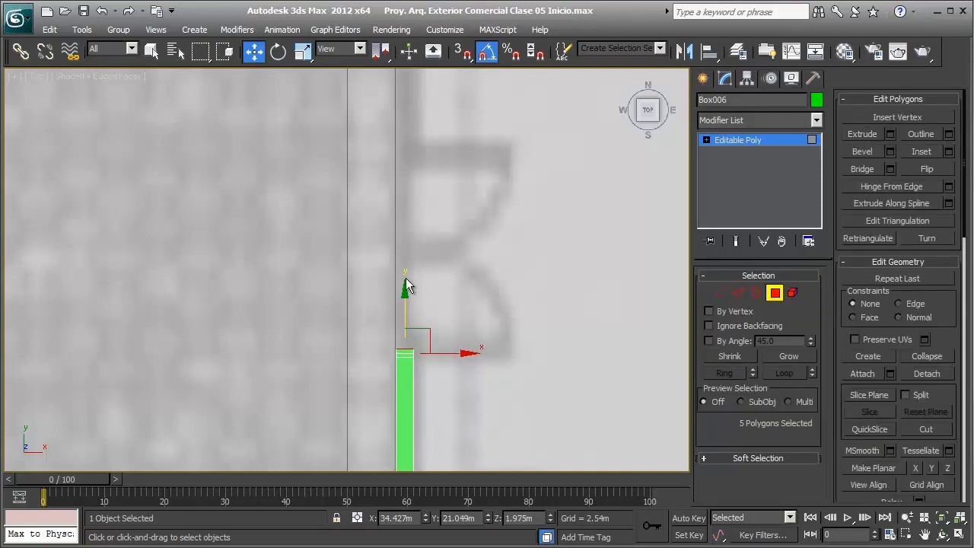
mouse_move(362, 318)
left_mouse_down()
mouse_move(417, 286)
mouse_move(408, 124)
left_mouse_up()
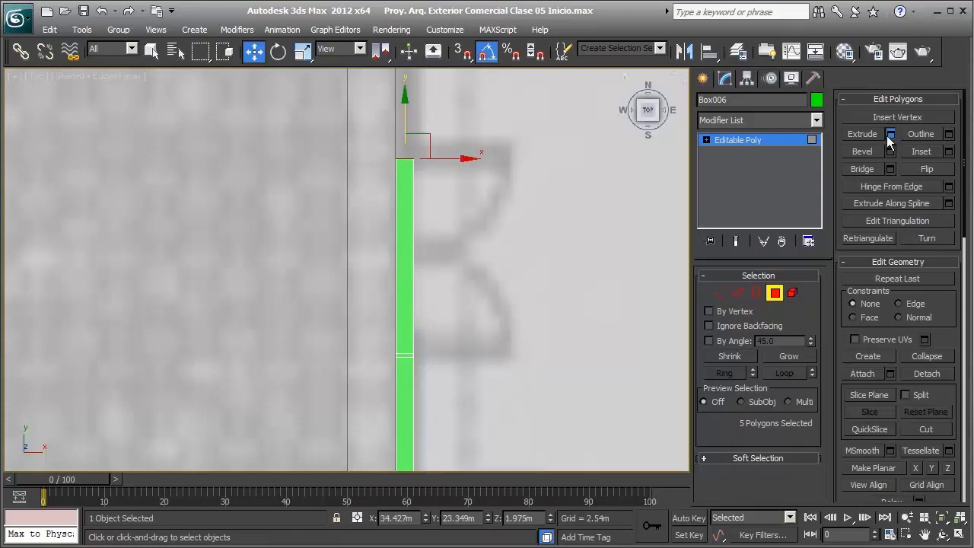
middle_click_drag(462, 227, 554, 321)
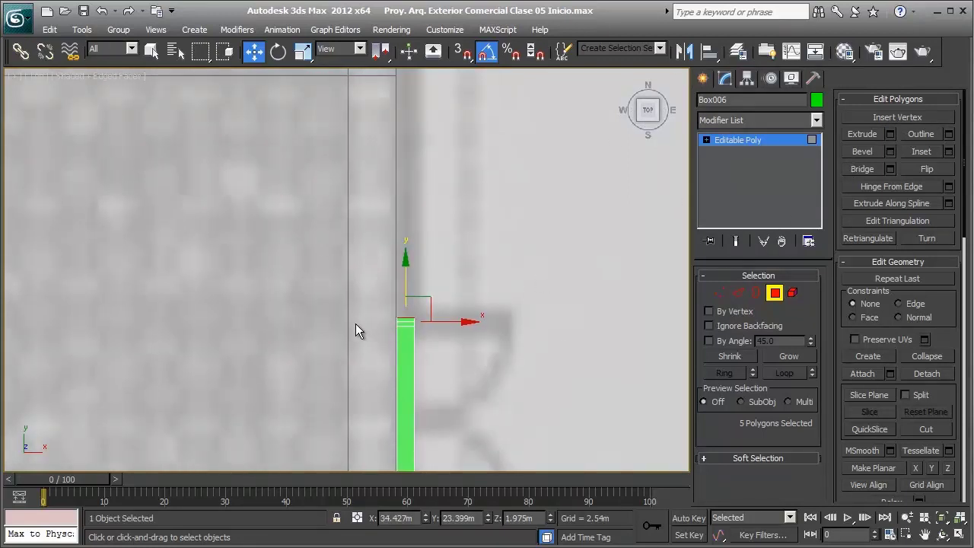
left_click_drag(413, 352, 413, 122)
- Push the end polygons roughly 2 m further up in Y
scroll(436, 190, "down", 2)
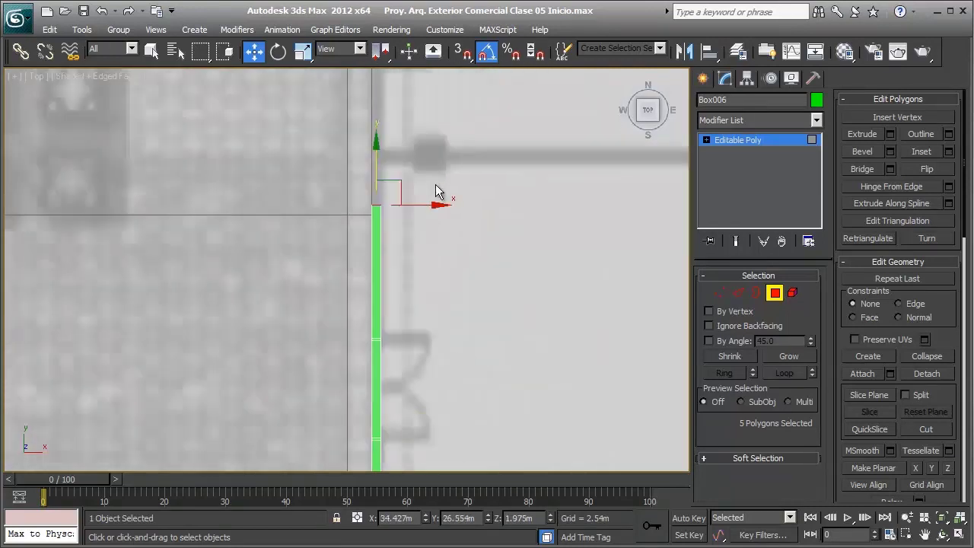
middle_click_drag(437, 191, 429, 253)
scroll(418, 292, "up", 3)
left_click_drag(409, 329, 413, 235)
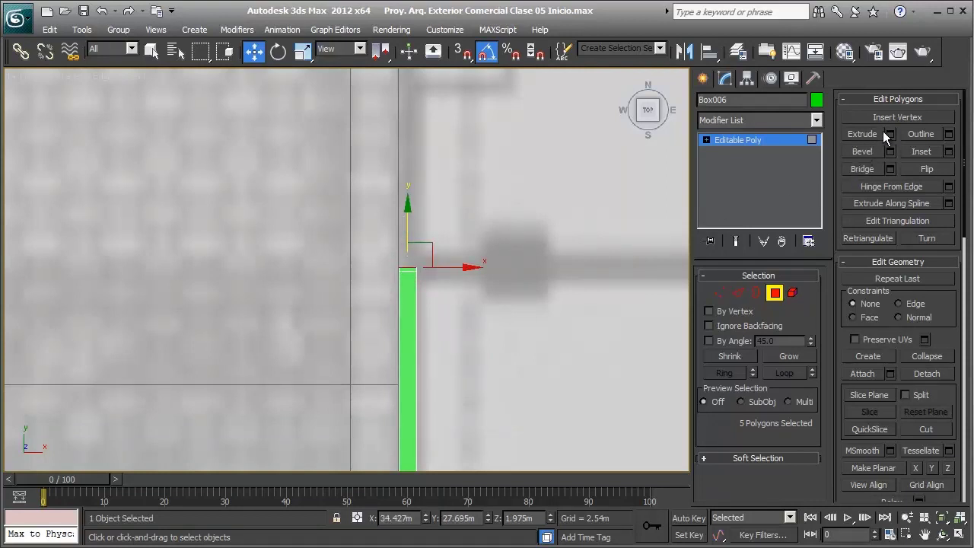
middle_click_drag(400, 163, 403, 267)
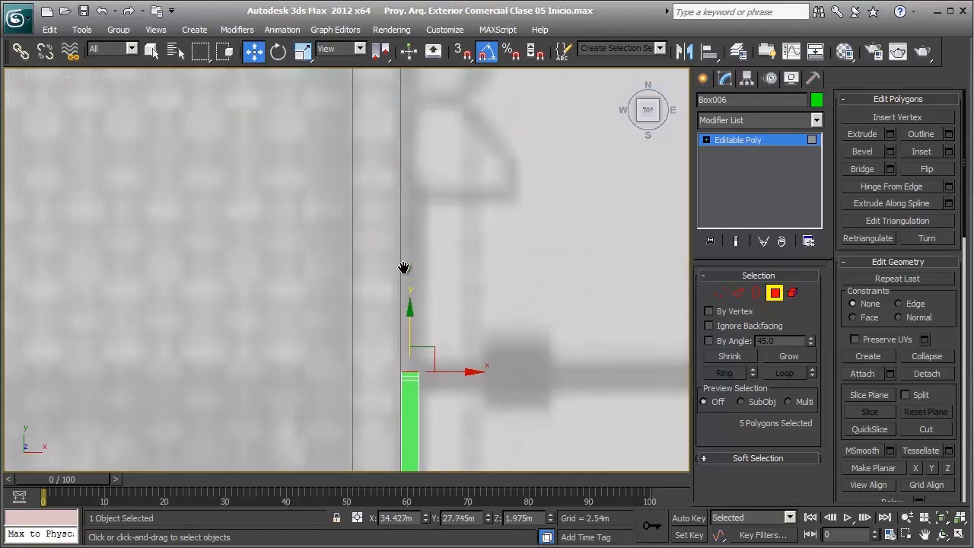
left_click_drag(410, 313, 417, 145)
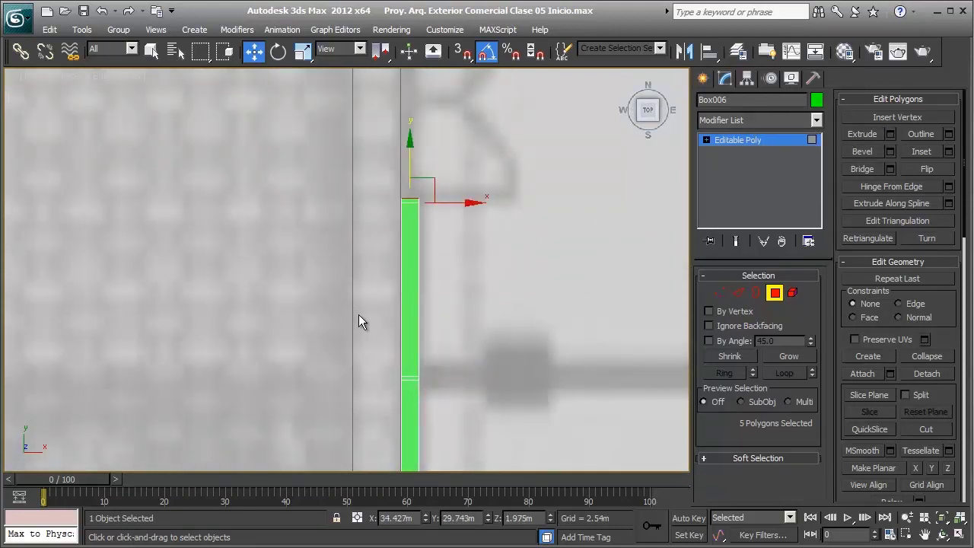
middle_click_drag(383, 190, 379, 328)
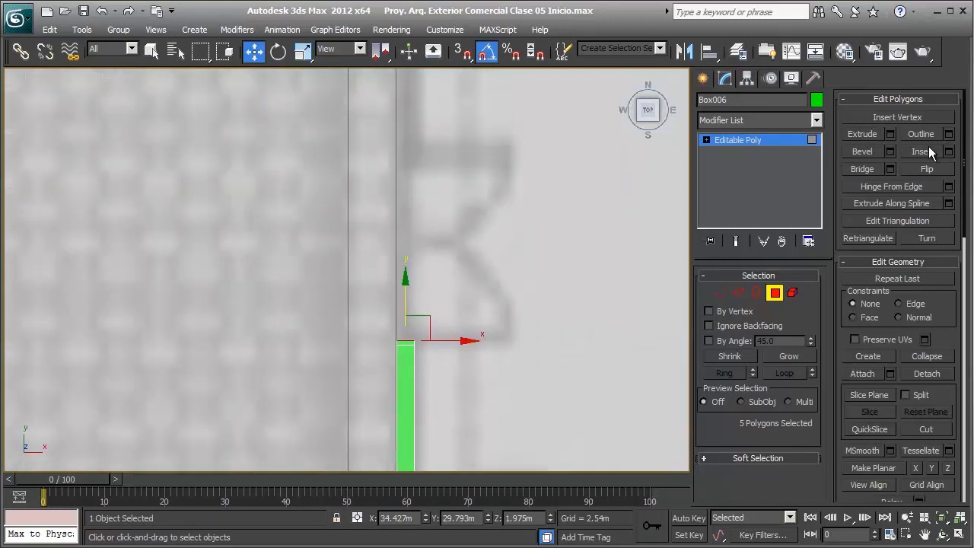
mouse_move(415, 276)
left_mouse_down()
mouse_move(404, 111)
mouse_move(407, 121)
left_mouse_up()
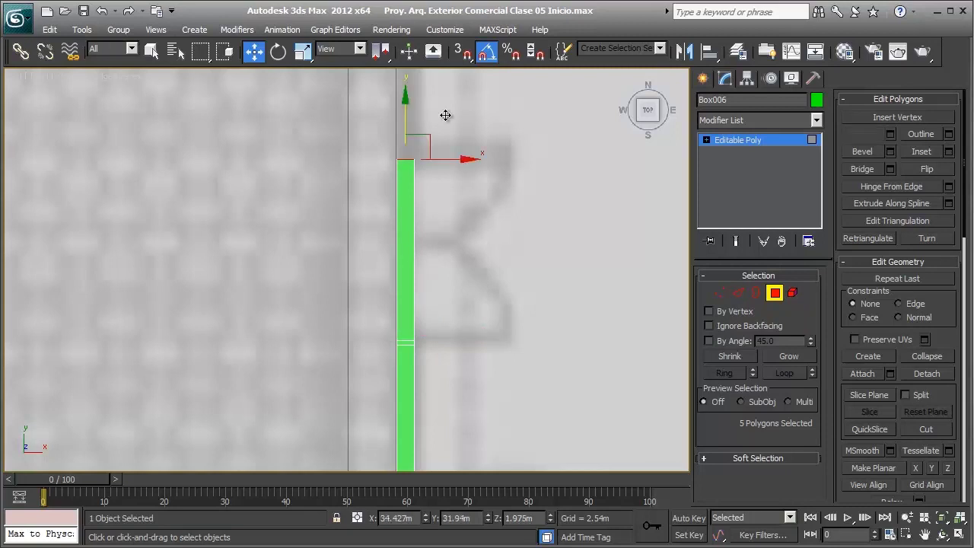
- Extrude the end polygons and pull the new section far upward
left_click(889, 134)
mouse_move(356, 328)
middle_mouse_down()
mouse_move(370, 284)
mouse_move(409, 326)
mouse_move(413, 354)
mouse_move(413, 312)
middle_mouse_up()
scroll(403, 275, "down", 2)
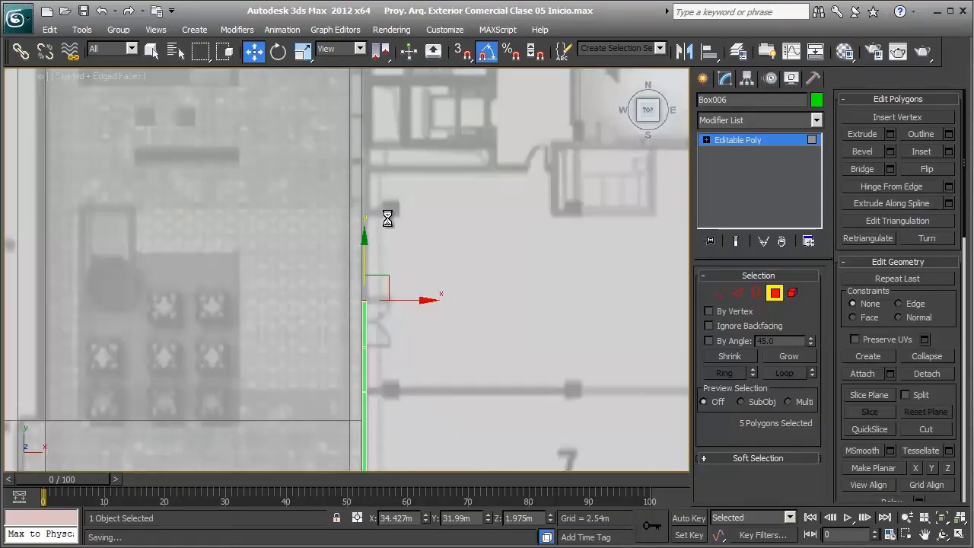
scroll(379, 201, "down", 2)
scroll(416, 262, "up", 2)
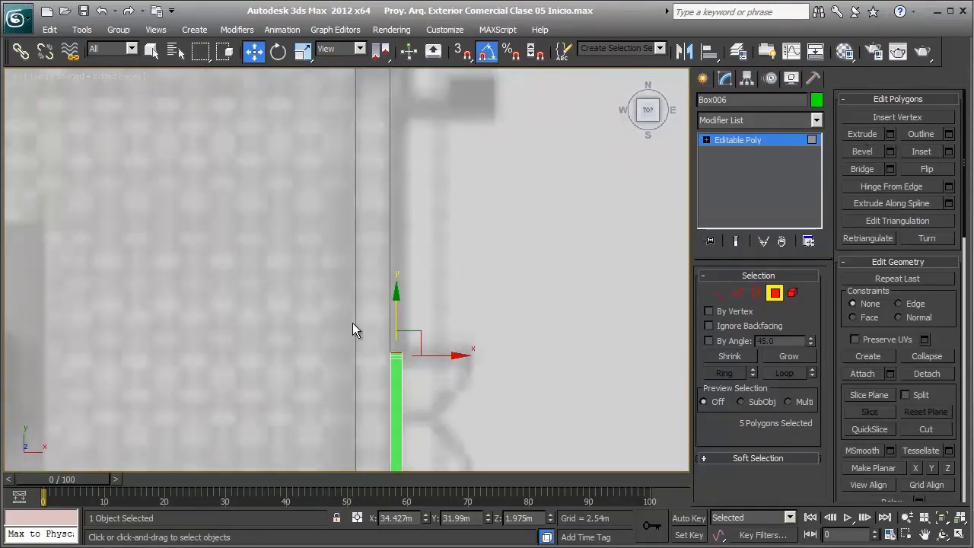
left_click_drag(403, 310, 407, 80)
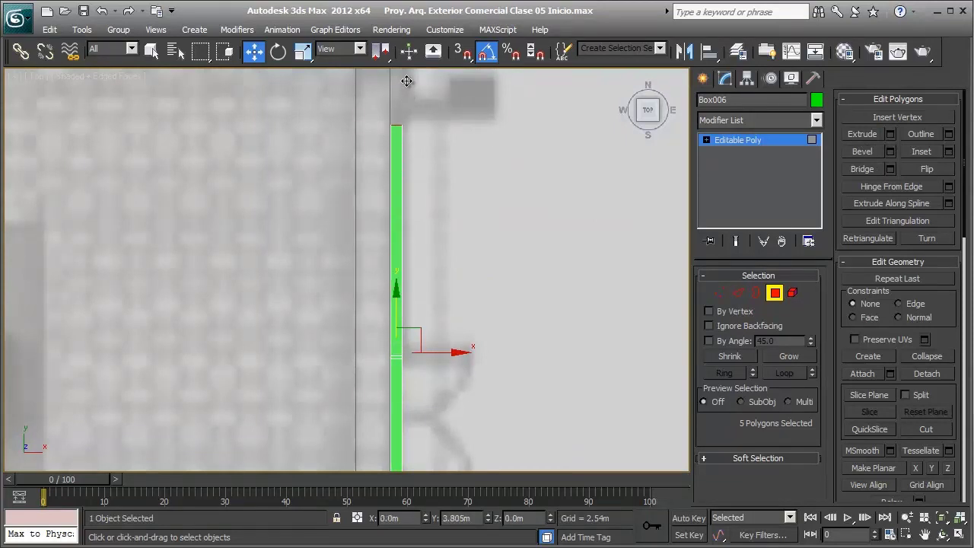
scroll(430, 357, "down", 3)
scroll(404, 256, "down", 2)
scroll(463, 301, "down", 1)
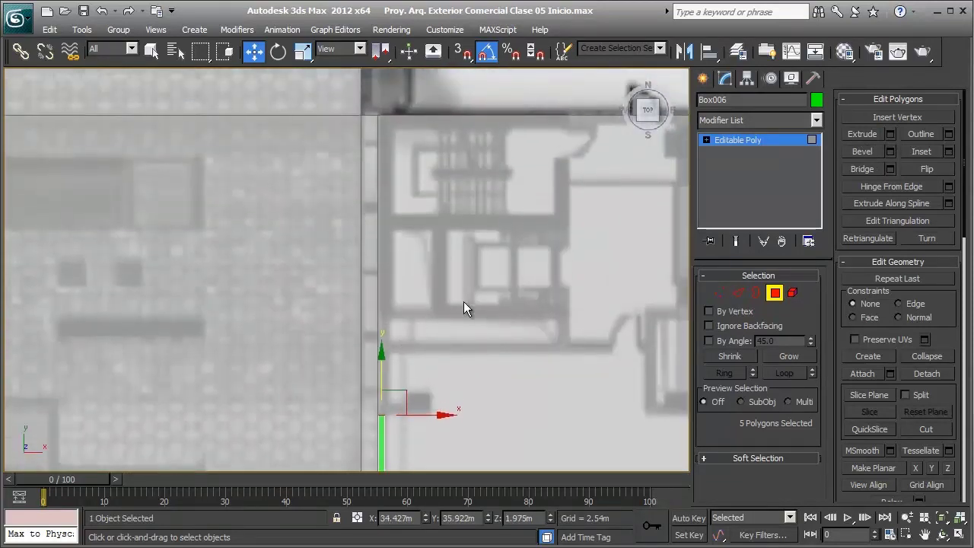
scroll(391, 289, "up", 3)
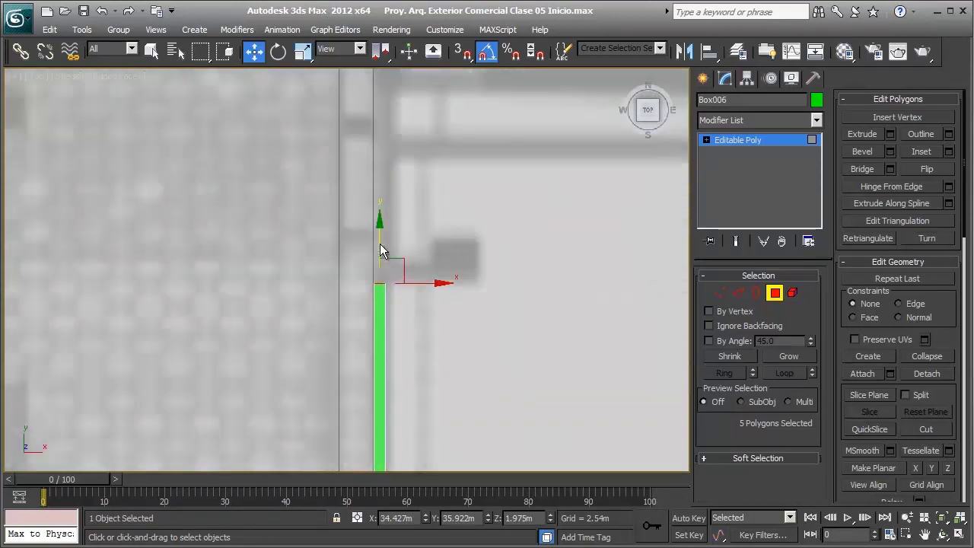
scroll(403, 198, "down", 2)
scroll(387, 307, "up", 1)
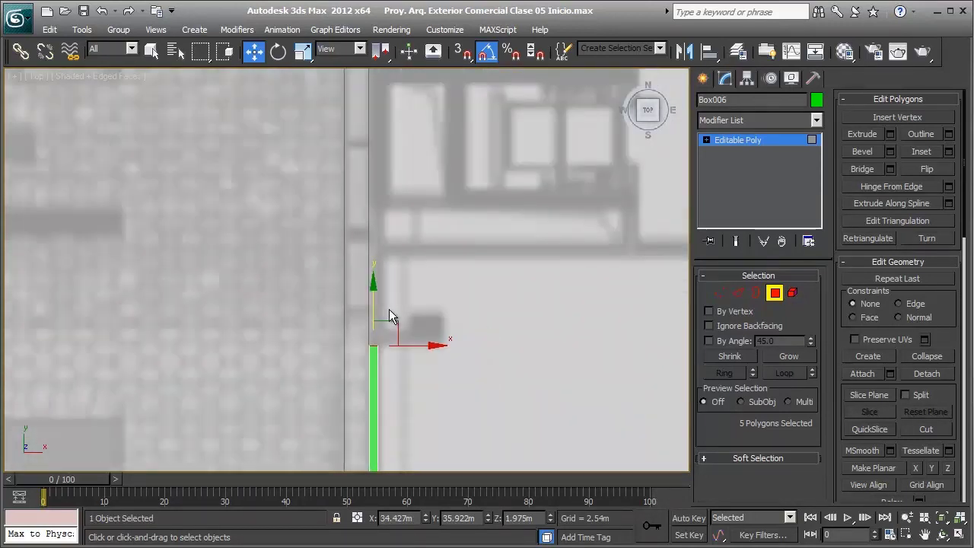
scroll(402, 298, "down", 1)
- Stretch the end faces further until they reach about Y 39.1 m
left_click_drag(373, 306, 377, 317)
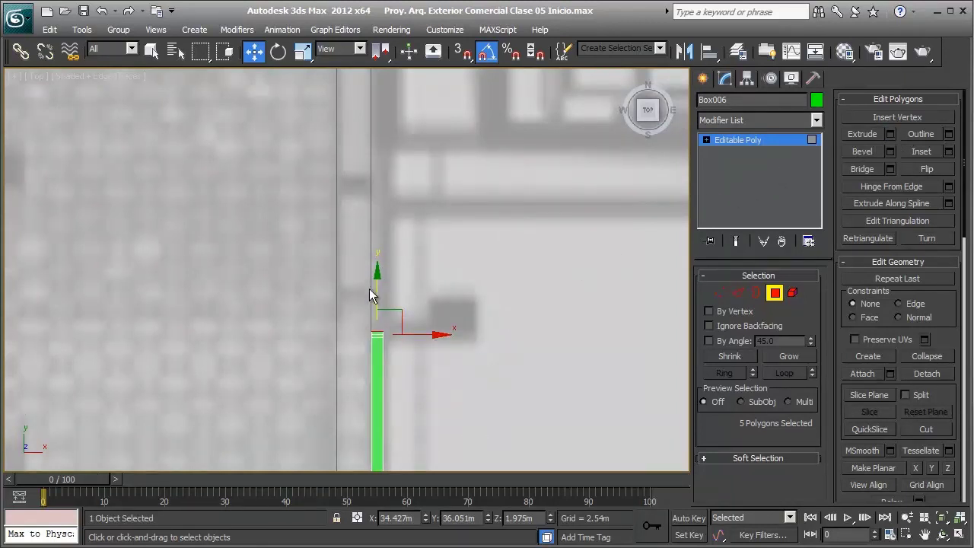
left_click_drag(376, 282, 373, 91)
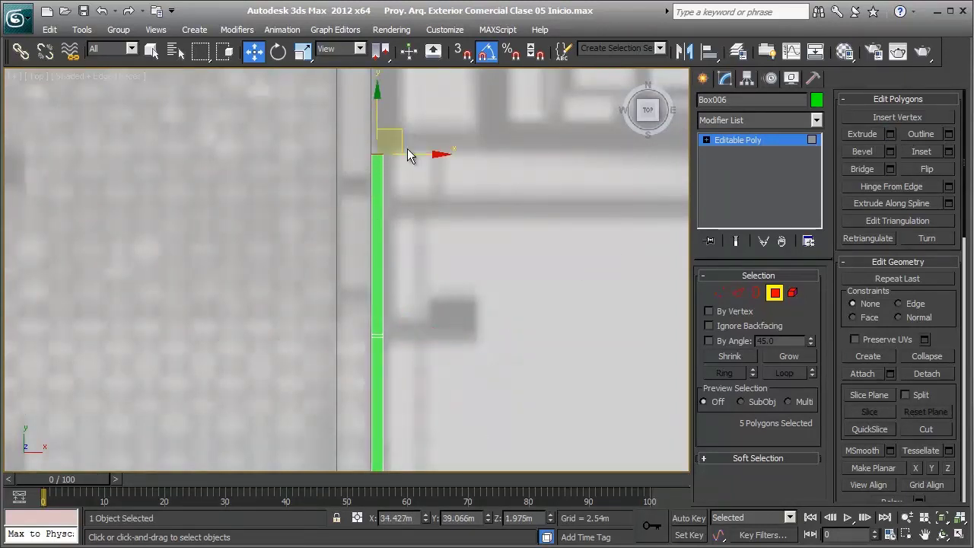
scroll(387, 147, "up", 2)
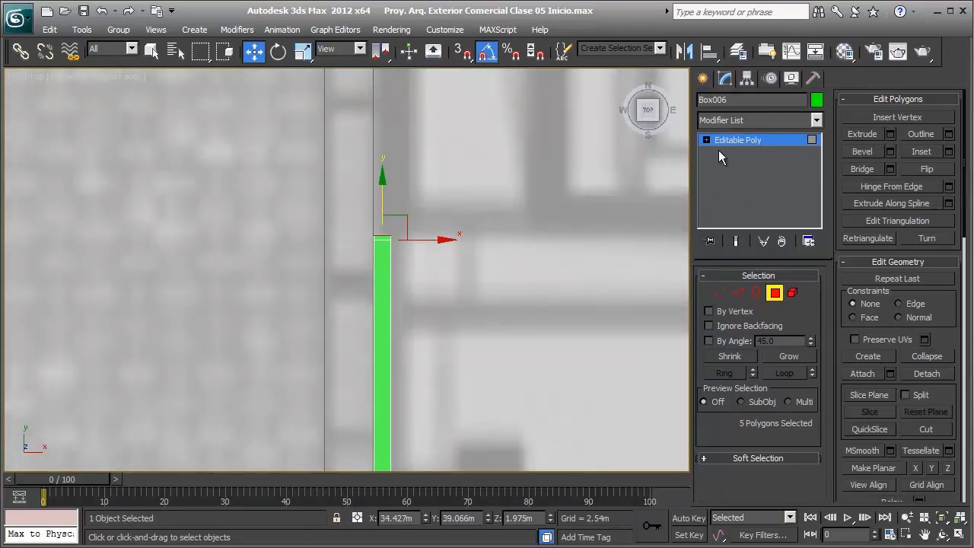
left_click_drag(370, 297, 370, 294)
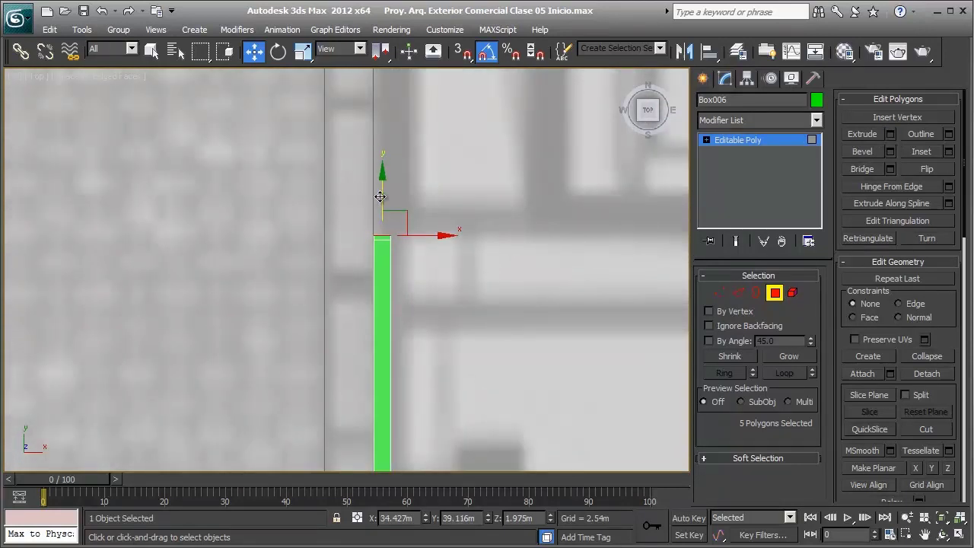
scroll(380, 197, "down", 2)
scroll(404, 250, "down", 3)
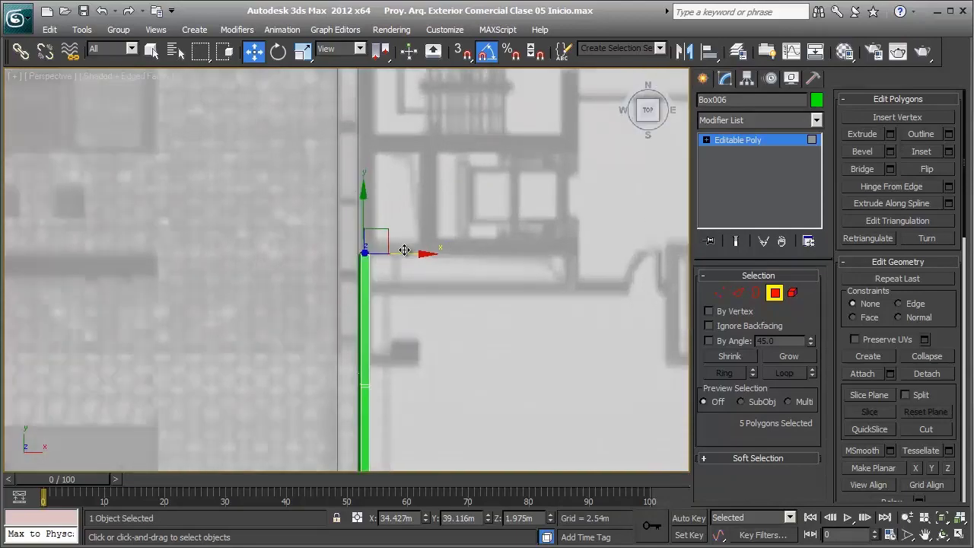
- Orbit into a tilted perspective of the strip and clear the polygon selection
mouse_move(404, 250)
middle_mouse_down("alt")
mouse_move(393, 326)
mouse_move(446, 251)
middle_mouse_up("alt")
scroll(501, 181, "down", 3)
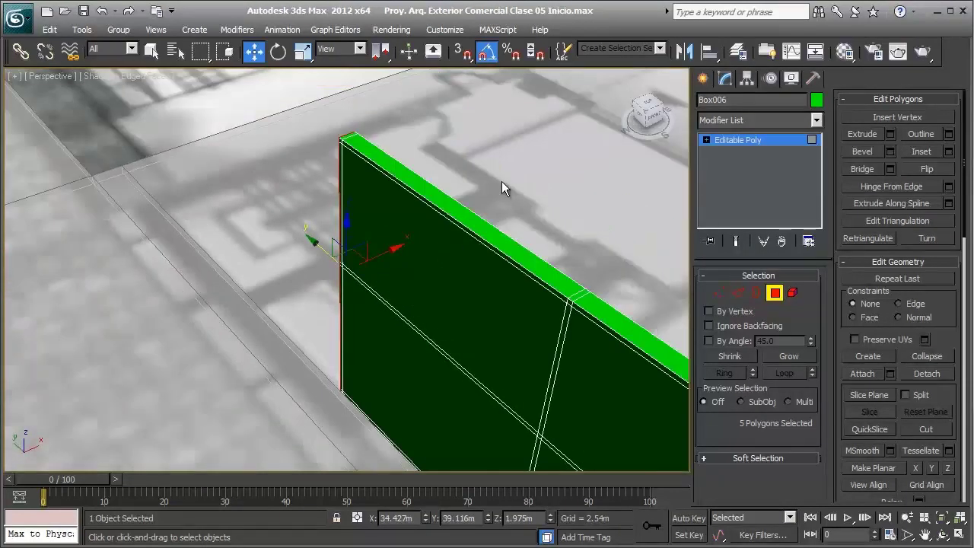
scroll(500, 181, "down", 4)
left_click(487, 204)
- Orbit the perspective view around the green wall to look along it
middle_click_drag(488, 197, 603, 280, "alt")
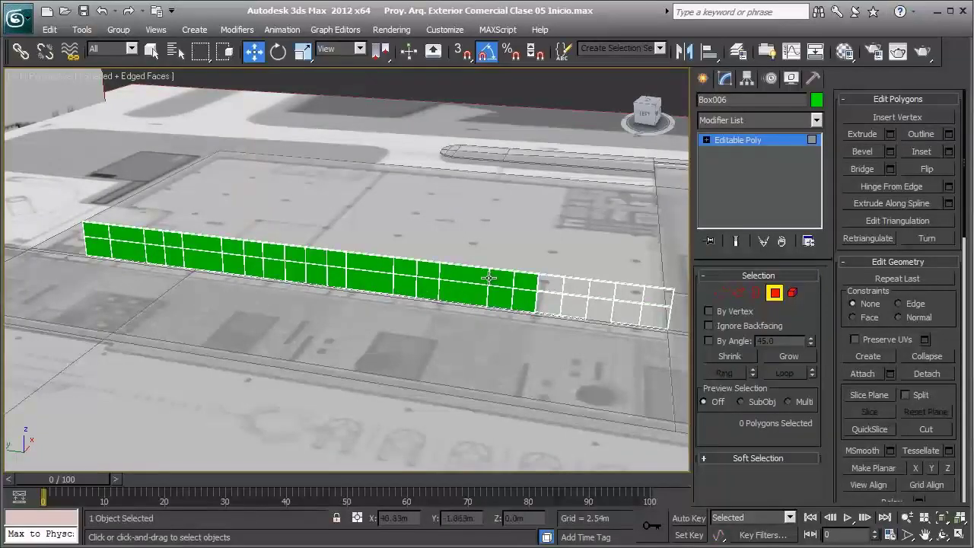
scroll(489, 277, "up", 1)
scroll(487, 304, "up", 3)
scroll(401, 275, "up", 3)
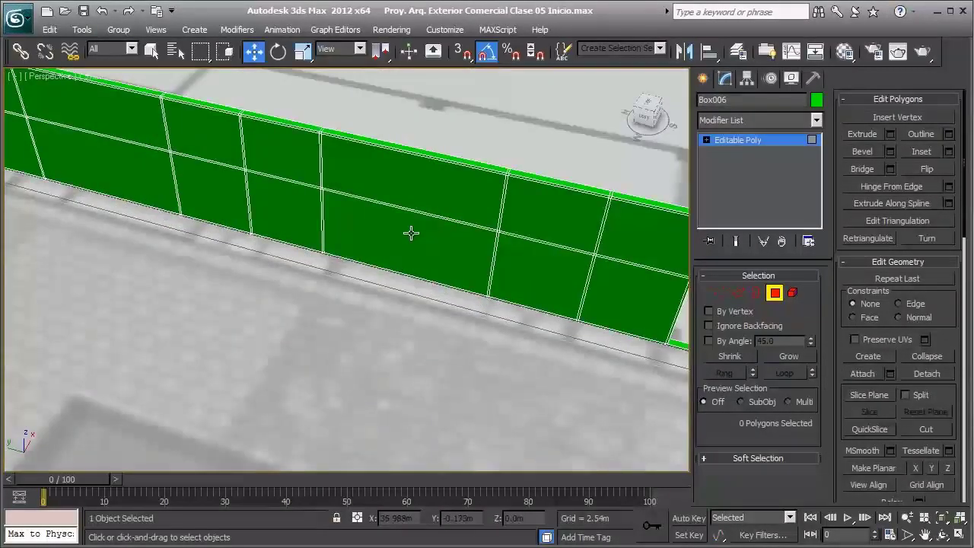
middle_click_drag(411, 233, 505, 257, "alt")
middle_click_drag(443, 250, 393, 319, "alt")
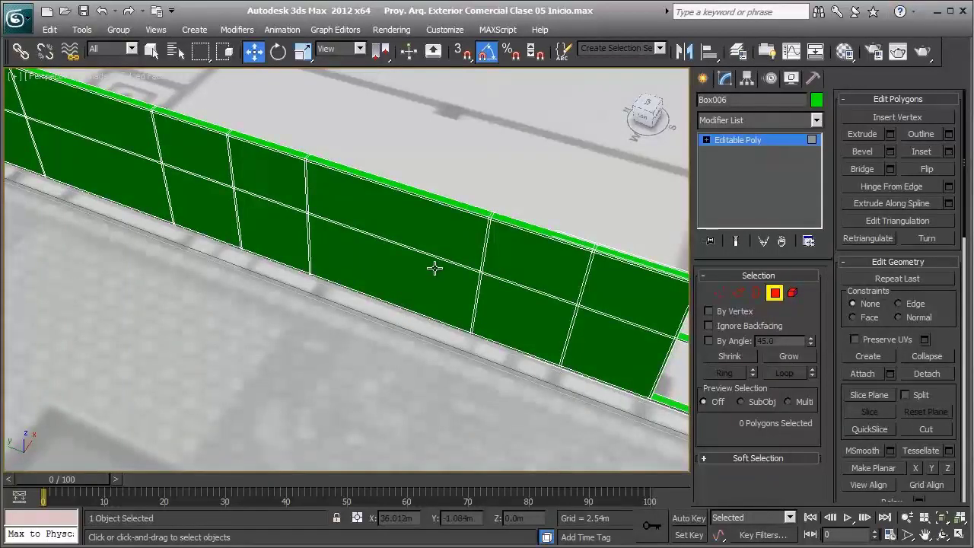
- Switch to Top view and zoom and pan to centre on the wall end
key("t")
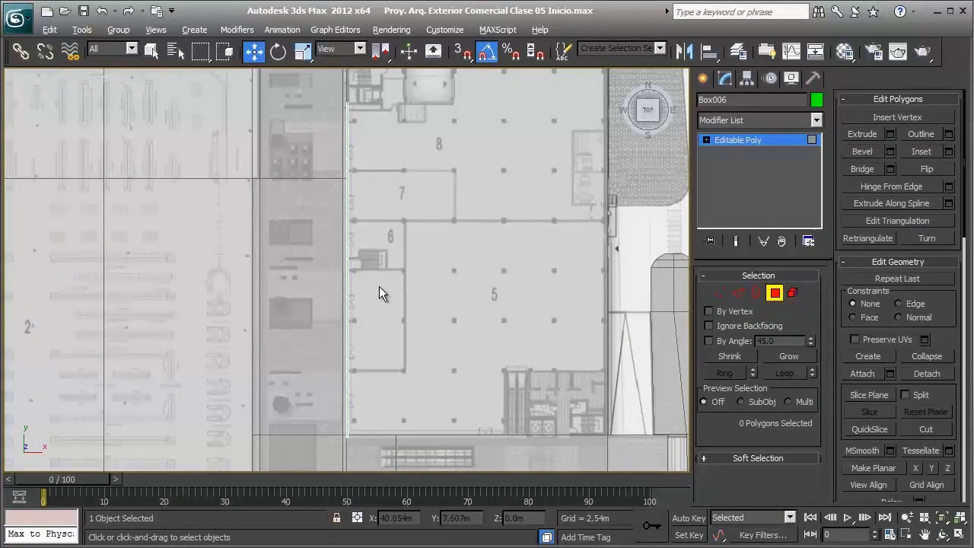
scroll(360, 294, "up", 2)
scroll(376, 282, "up", 5)
mouse_move(375, 282)
middle_mouse_down()
mouse_move(426, 302)
mouse_move(419, 355)
middle_mouse_up()
scroll(424, 357, "up", 2)
mouse_move(423, 157)
middle_mouse_down()
mouse_move(385, 385)
mouse_move(401, 315)
mouse_move(393, 396)
middle_mouse_up()
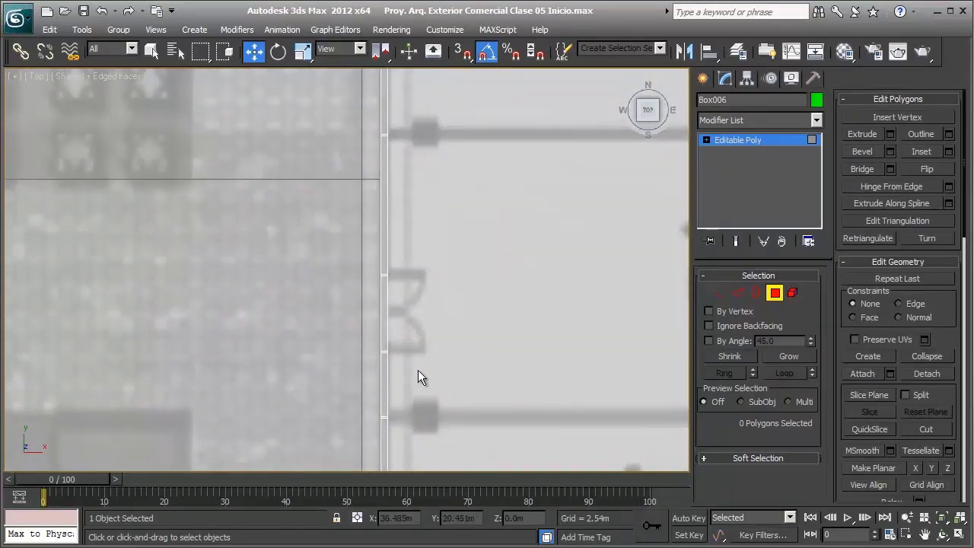
middle_click_drag(425, 368, 428, 261)
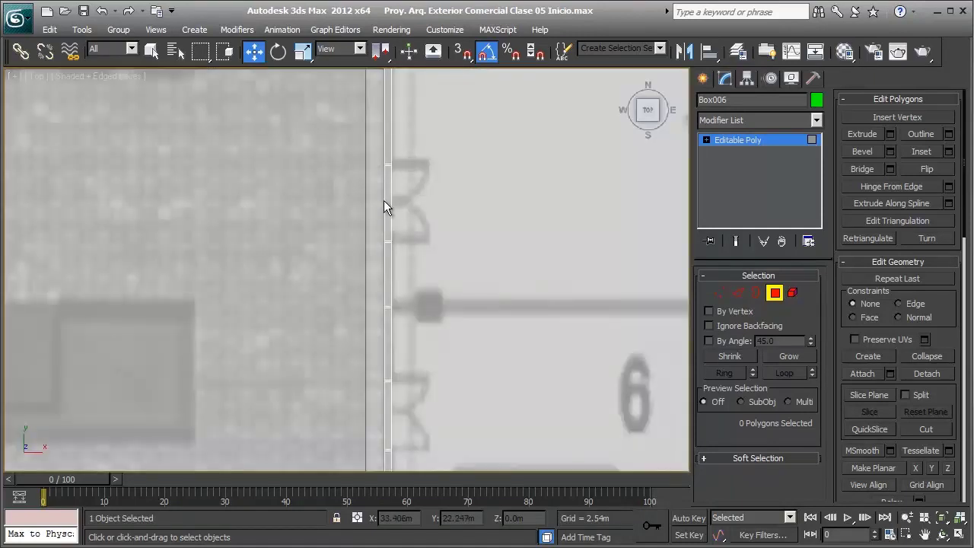
middle_click_drag(383, 201, 381, 361)
scroll(522, 305, "up", 2)
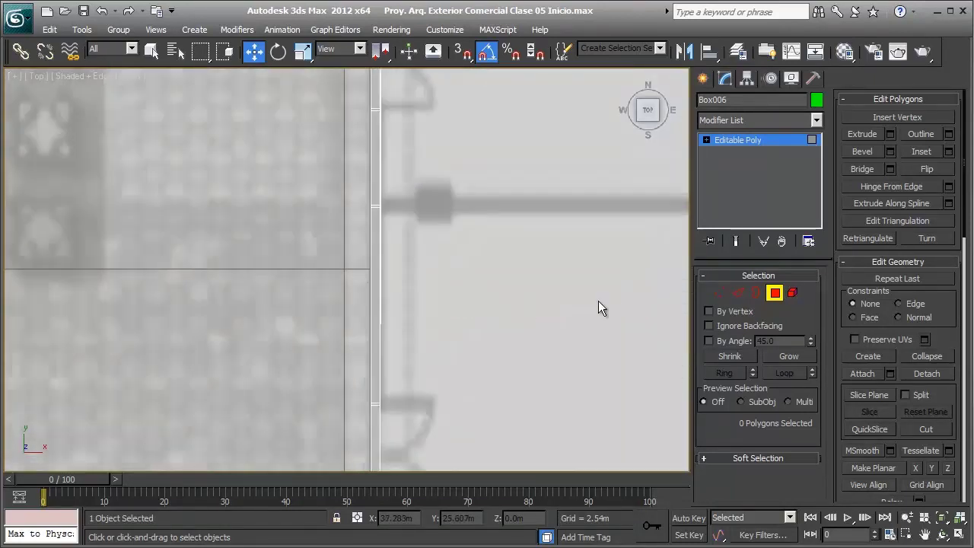
- In Edge mode, connect the vertical edges on one side of the wall end
left_click(739, 294)
left_click_drag(423, 286, 233, 312)
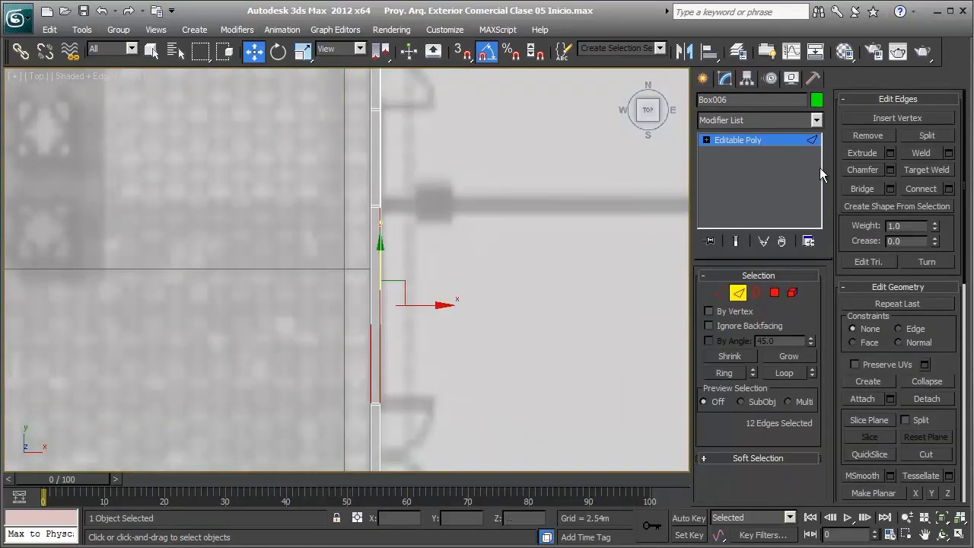
scroll(435, 304, "up", 2)
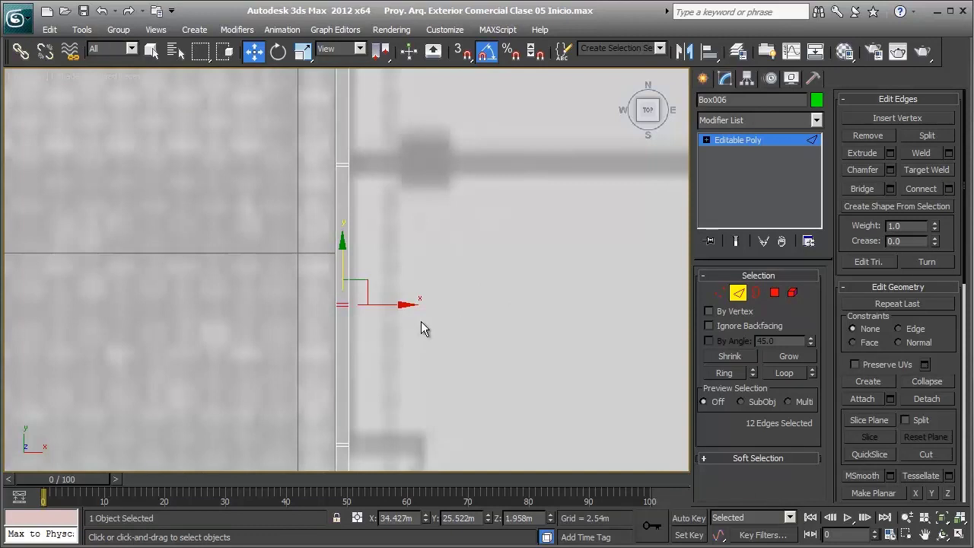
left_click_drag(358, 345, 355, 338, "shift")
scroll(415, 215, "up", 2)
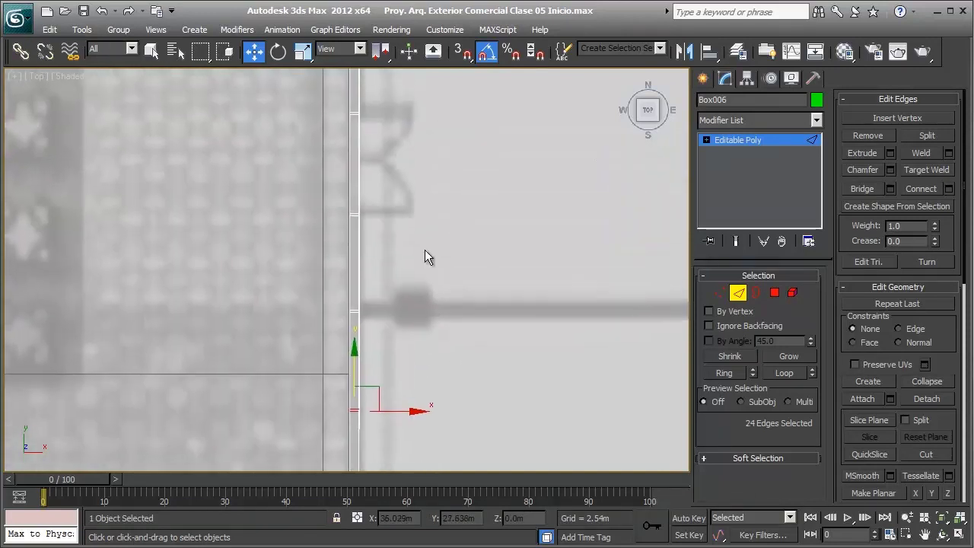
middle_click_drag(424, 250, 418, 319)
left_click_drag(276, 330, 300, 321)
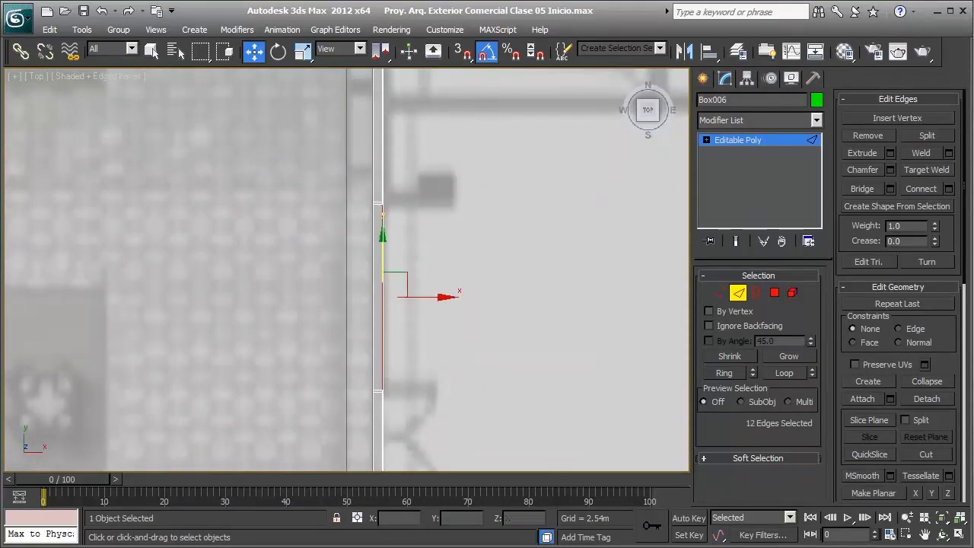
left_click(926, 187)
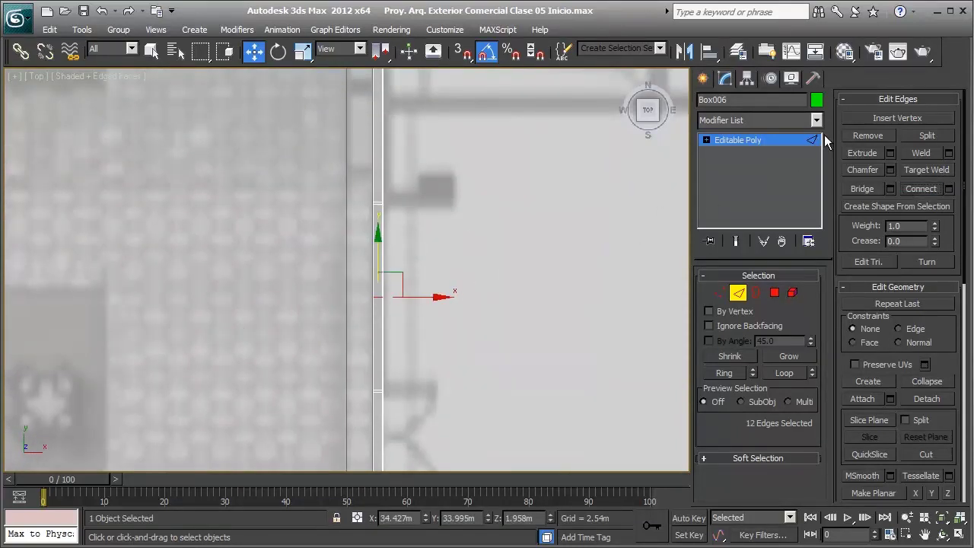
left_click(867, 168)
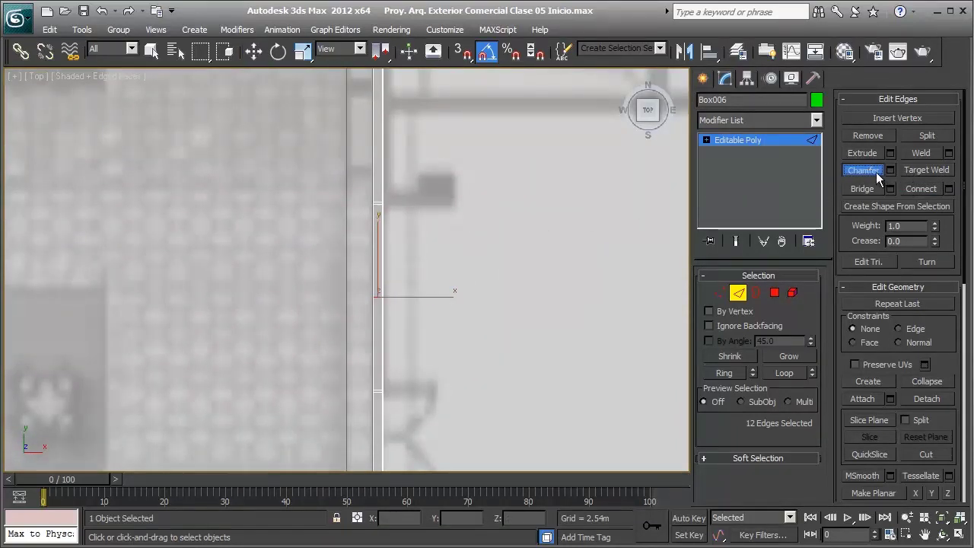
left_click(876, 172)
left_click(891, 170)
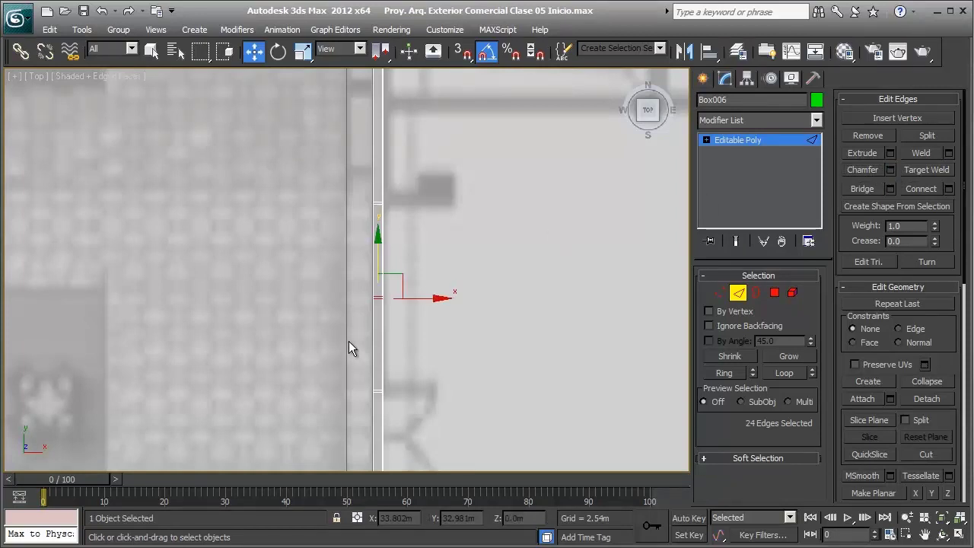
- Connect the vertical edges across the next frame section and slide the new edges upward
middle_click_drag(349, 348, 418, 366)
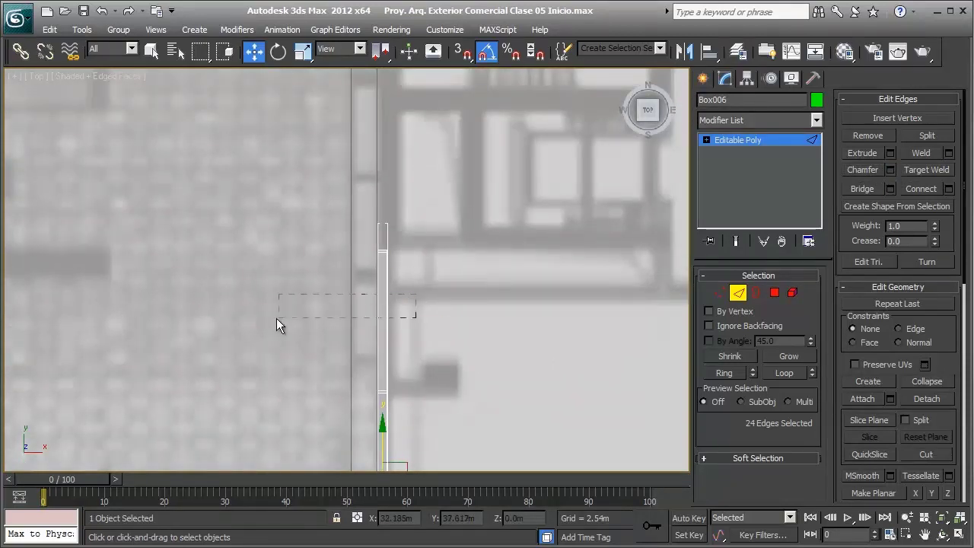
left_click_drag(276, 318, 278, 319)
scroll(398, 271, "up", 3)
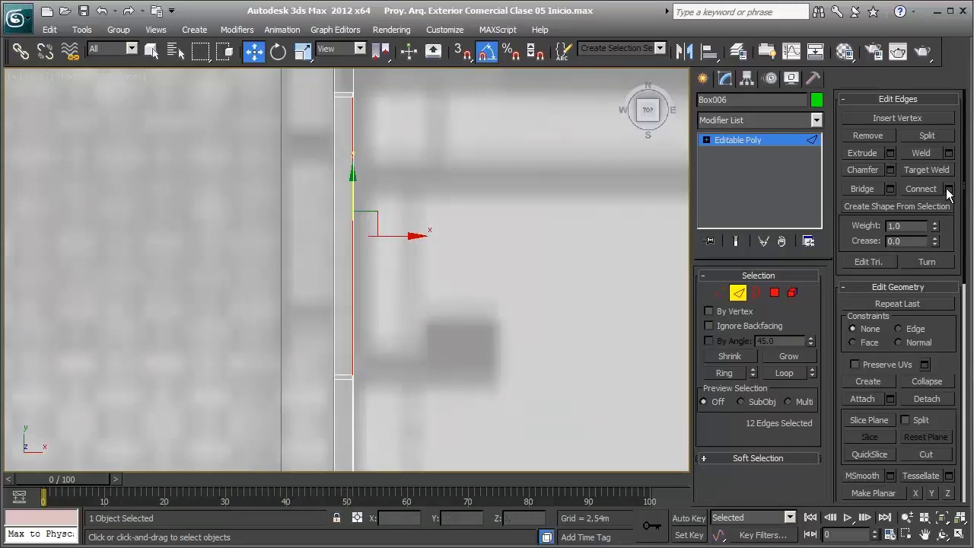
left_click(922, 190)
left_click_drag(342, 200, 343, 151)
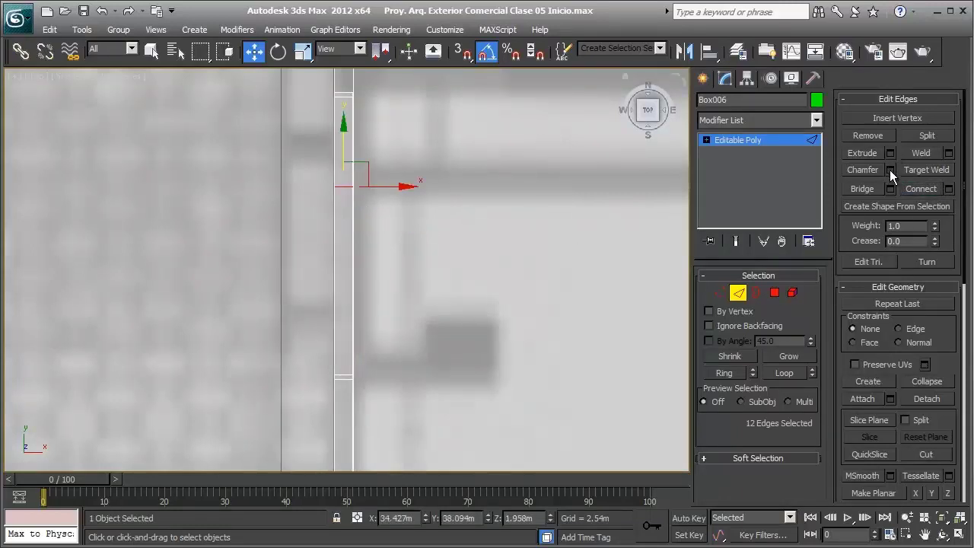
scroll(424, 121, "down", 3)
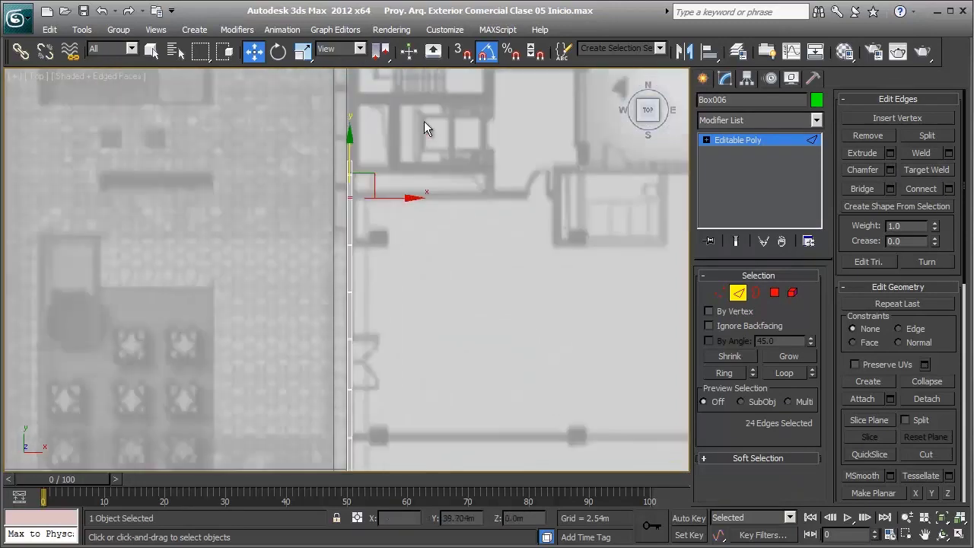
scroll(406, 130, "up", 3)
scroll(382, 214, "up", 2)
- Connect the vertical edges across the wall section beside room 6, then add the other side's edges
middle_click_drag(382, 215, 391, 113)
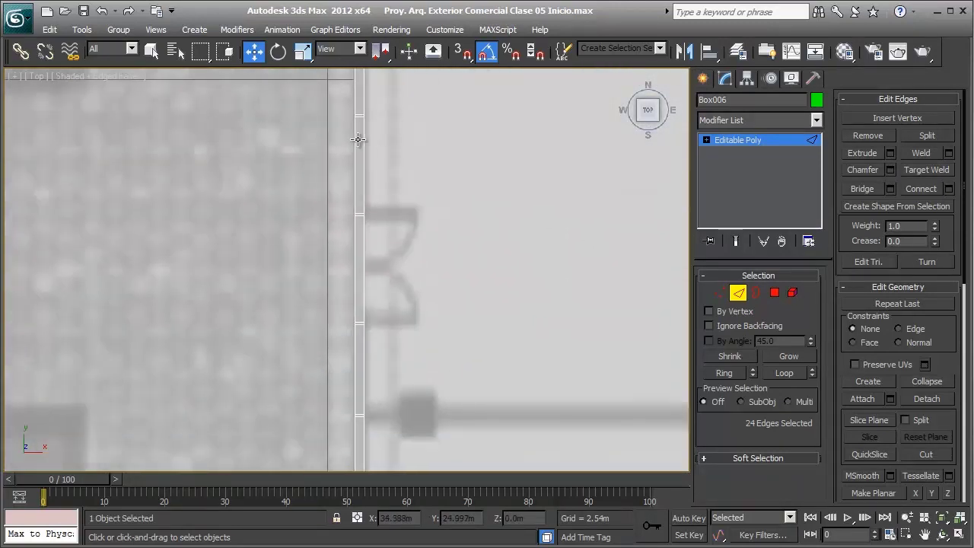
scroll(391, 148, "up", 2)
scroll(420, 228, "down", 3)
middle_click_drag(415, 315, 365, 200)
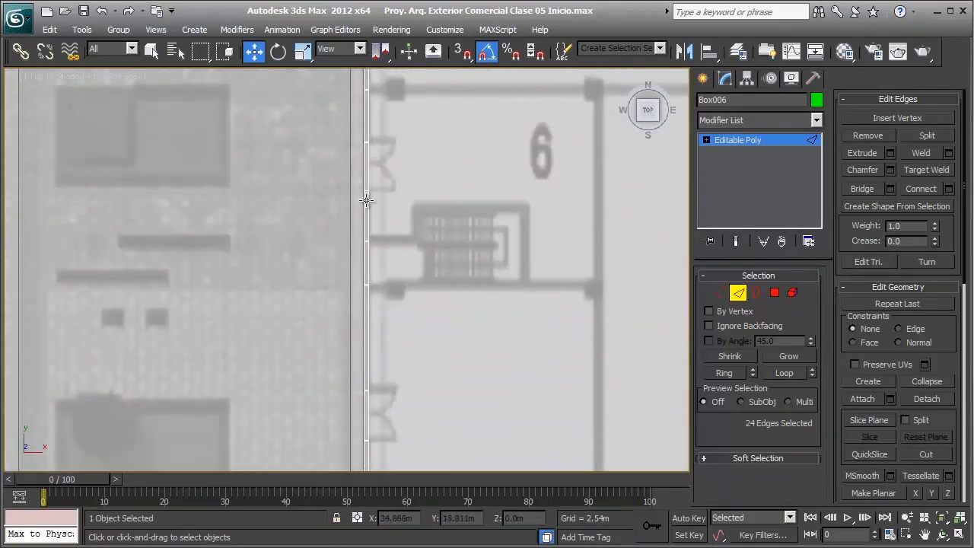
scroll(378, 204, "up", 3)
left_click_drag(448, 239, 294, 260)
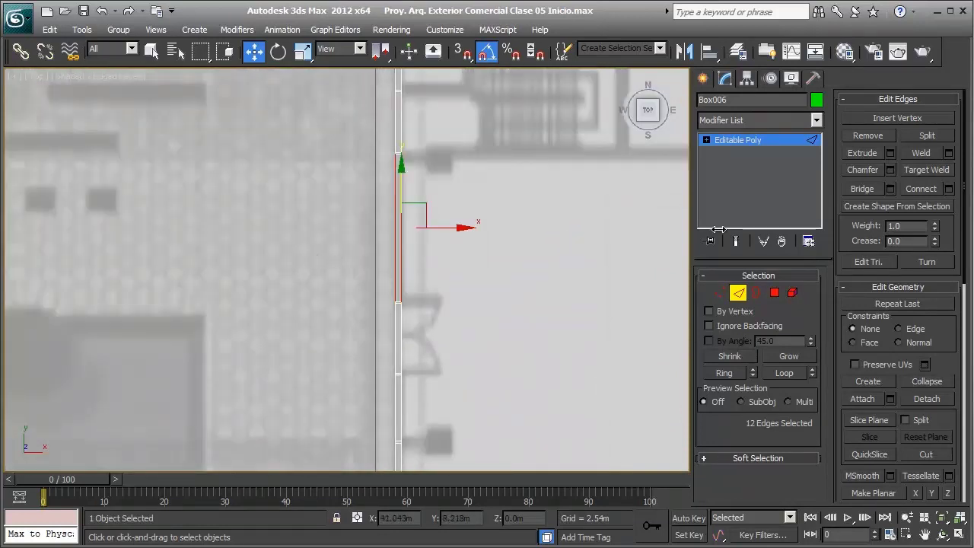
left_click(903, 196)
scroll(612, 231, "up", 2)
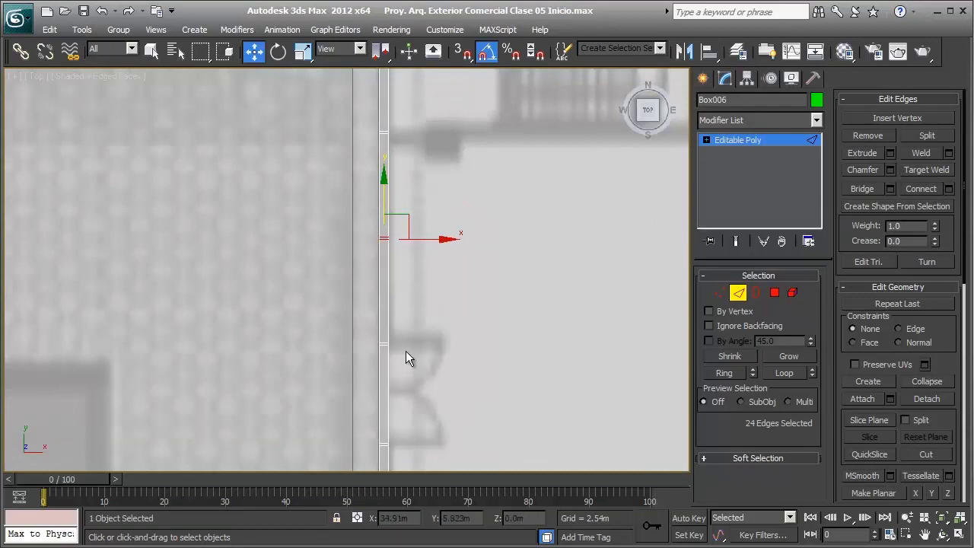
key("ctrl+z")
scroll(402, 347, "down", 2)
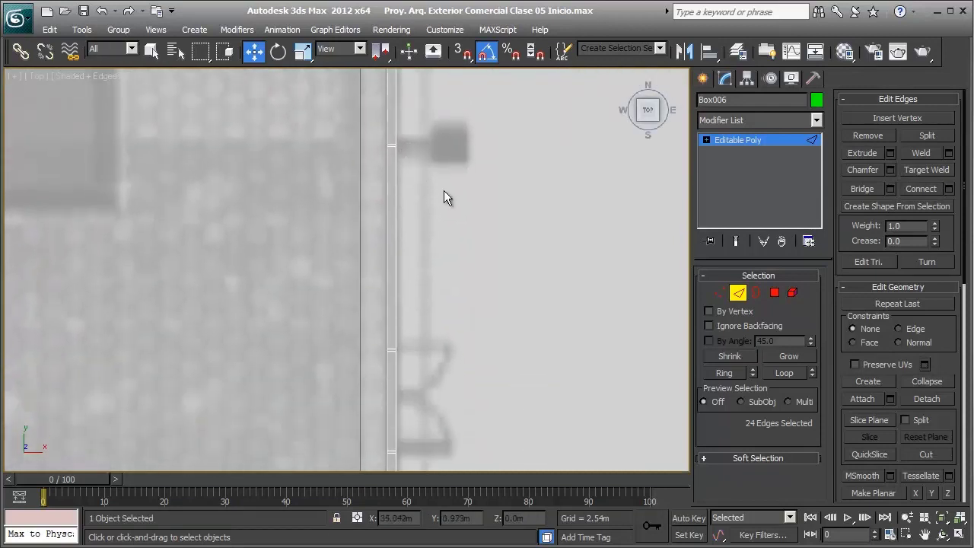
left_click(936, 186)
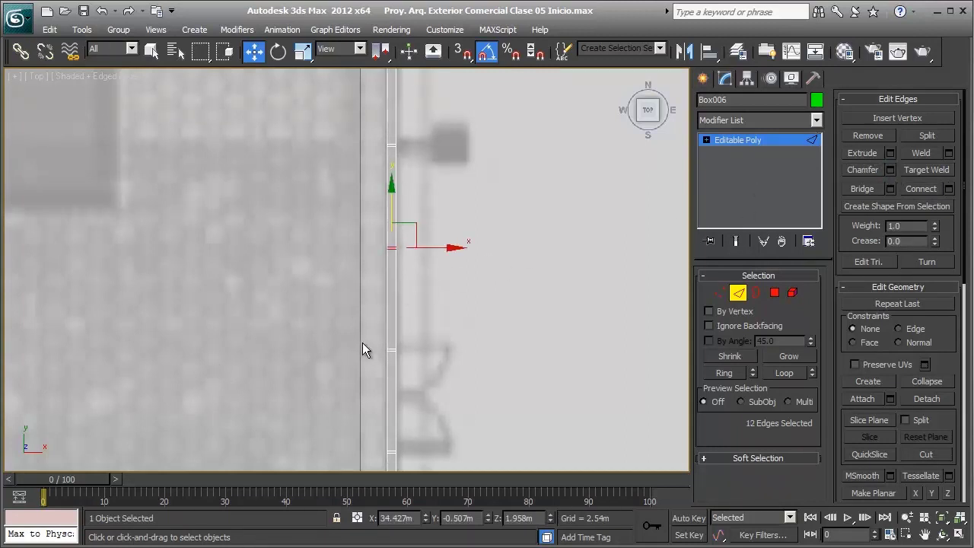
left_click_drag(400, 350, 355, 324, "ctrl")
middle_click_drag(346, 273, 366, 336)
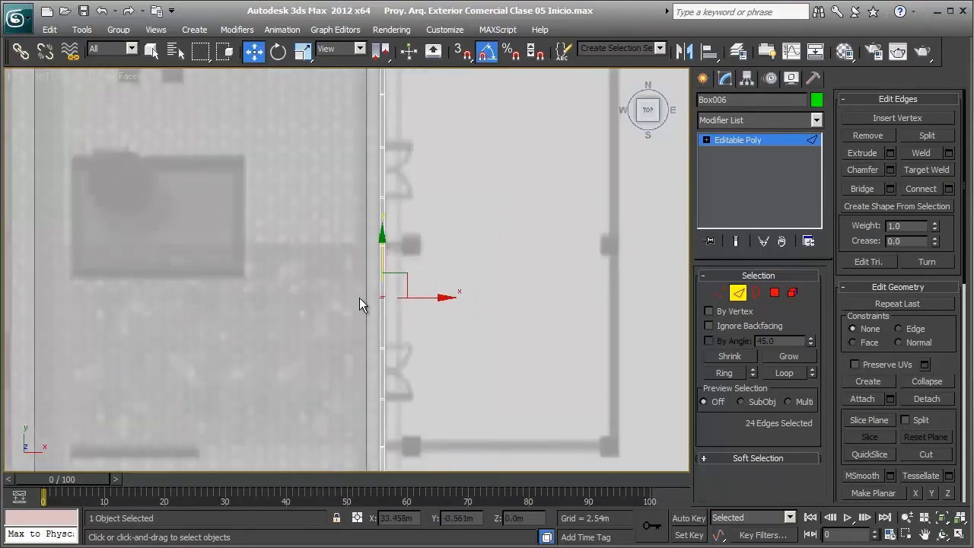
mouse_move(359, 297)
middle_mouse_down()
mouse_move(357, 205)
mouse_move(357, 238)
mouse_move(434, 187)
mouse_move(443, 134)
mouse_move(429, 145)
mouse_move(446, 195)
mouse_move(431, 213)
mouse_move(479, 210)
mouse_move(427, 205)
middle_mouse_up()
- Enter Polygon level and select three glass panels, undoing an accidental move of them
scroll(429, 211, "up", 3)
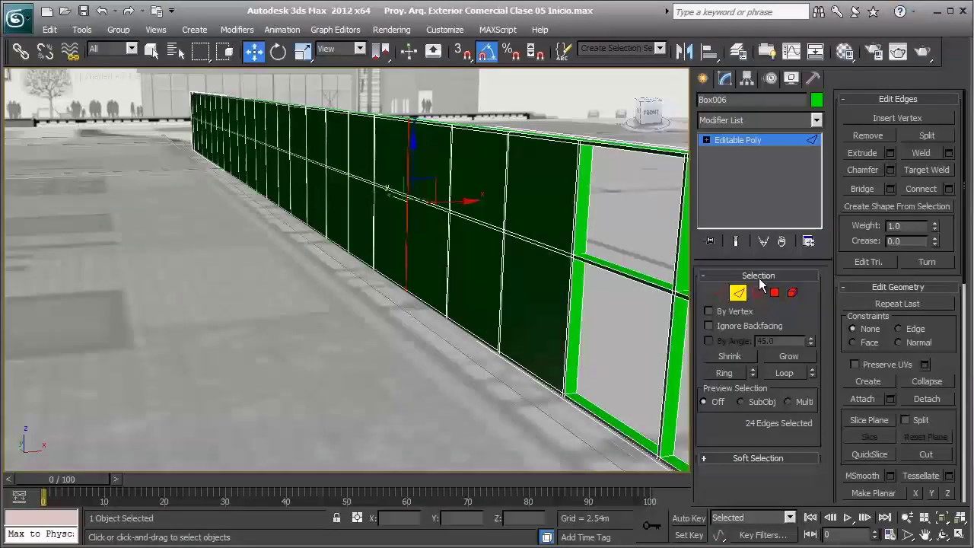
left_click(774, 292)
mouse_move(445, 249)
middle_mouse_down("alt")
mouse_move(576, 256)
mouse_move(515, 267)
mouse_move(524, 259)
mouse_move(518, 291)
middle_mouse_up("alt")
left_click(541, 293)
left_click(506, 293, "ctrl")
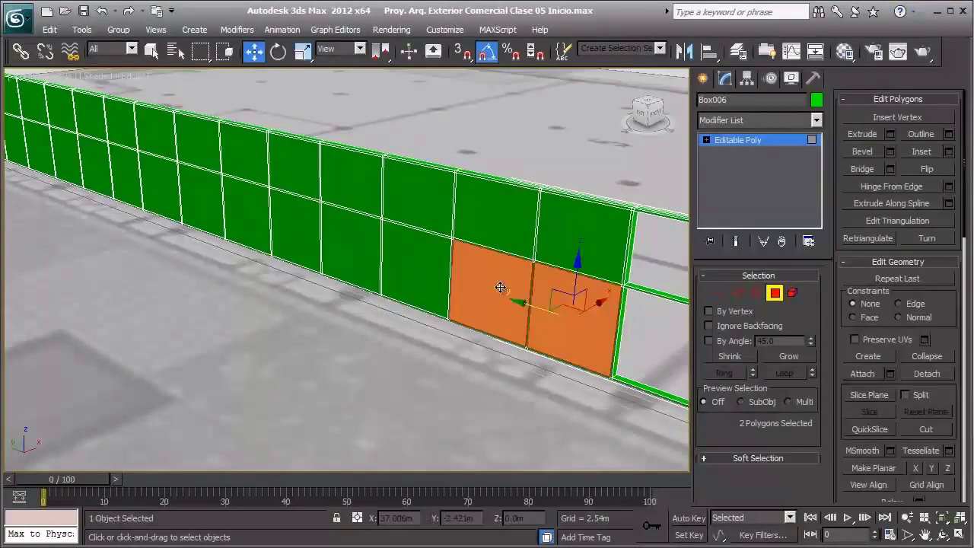
left_click(403, 258, "ctrl")
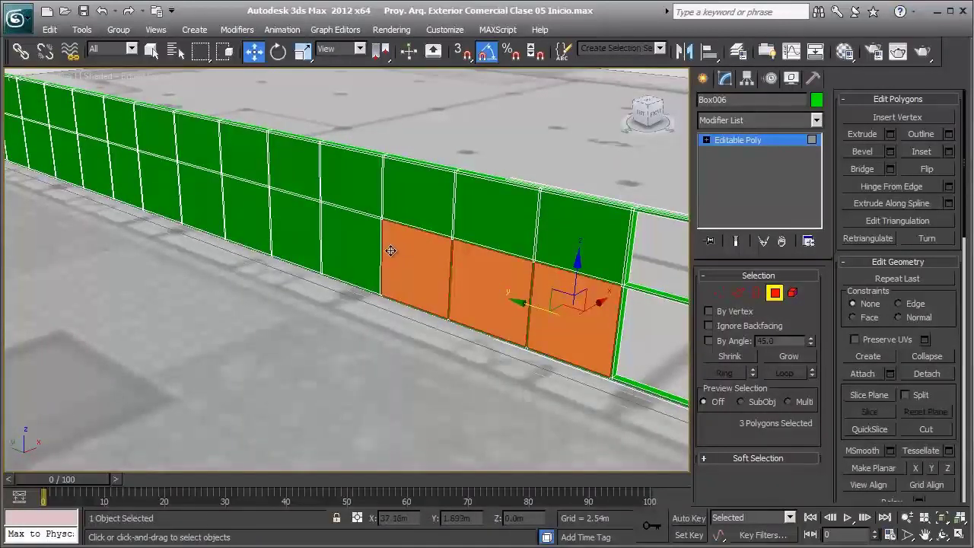
left_click_drag(410, 253, 326, 250)
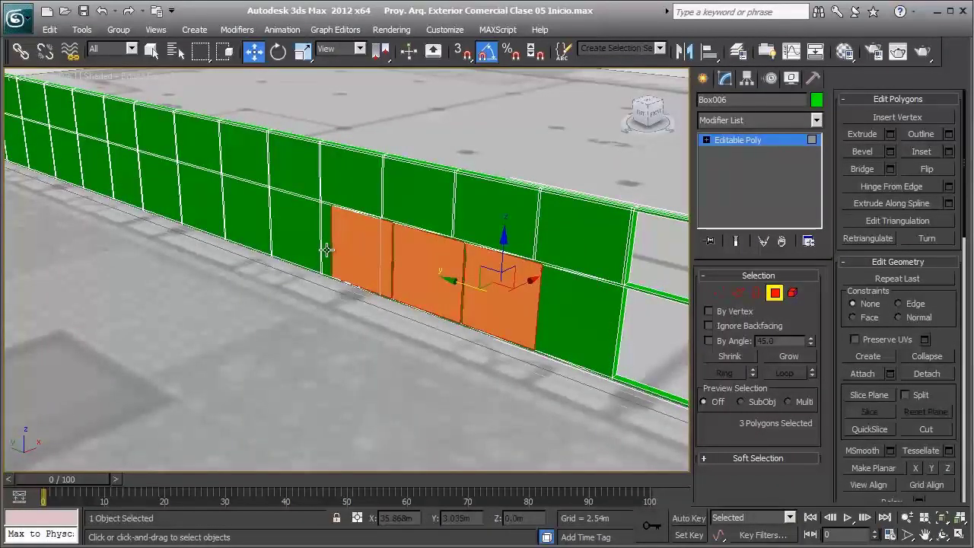
key("ctrl+z")
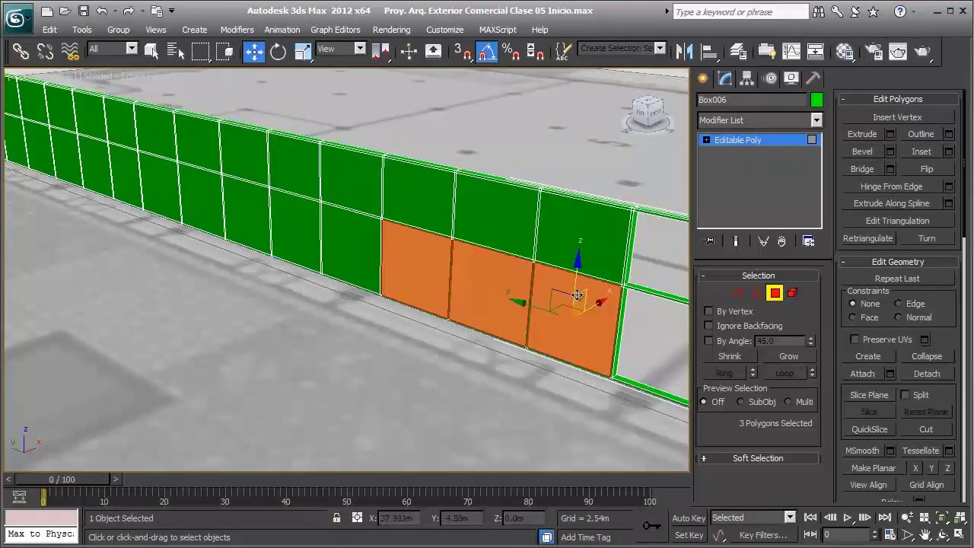
- With Select Object active, Ctrl-select the glass panels in the middle of the wall
left_click(153, 50)
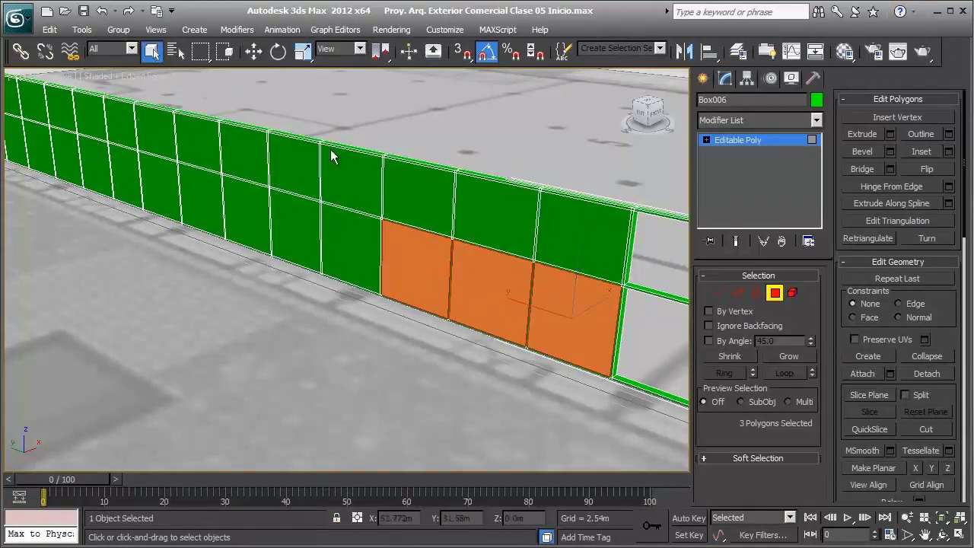
left_click(546, 226)
left_click(495, 221)
left_click(493, 281, "ctrl")
left_click(570, 320, "ctrl")
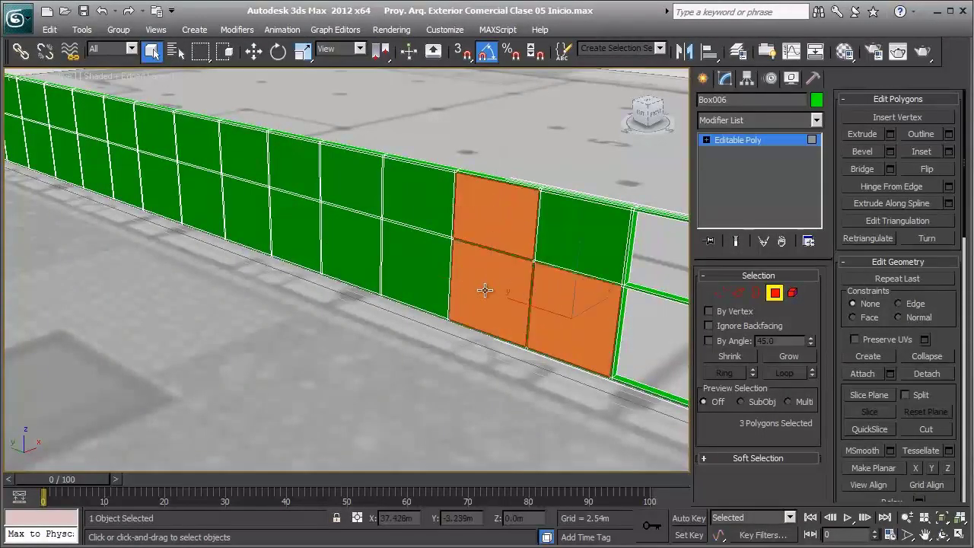
left_click(425, 278, "ctrl")
left_click(424, 219, "ctrl")
left_click(558, 230, "ctrl")
- Add the glass panels further left along the wall to the selection
left_click(332, 177, "ctrl")
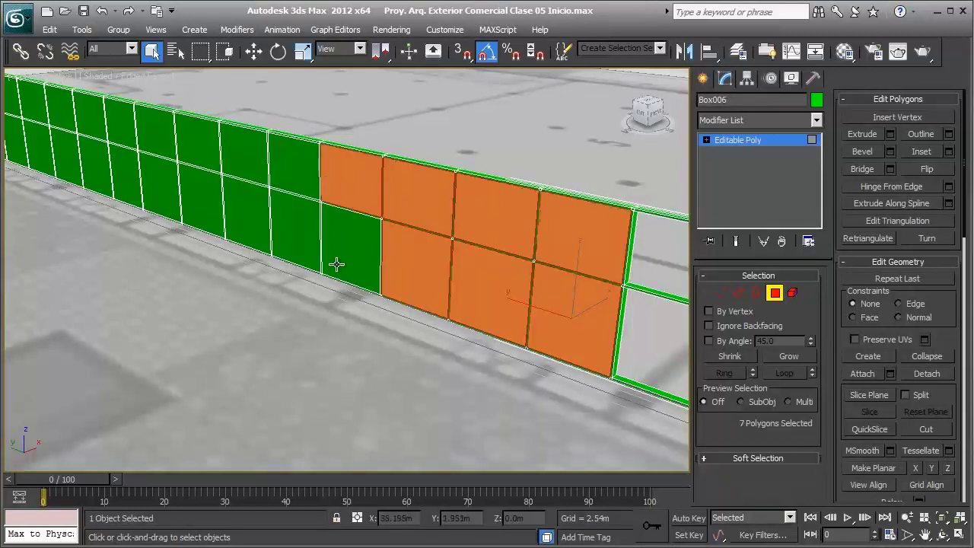
left_click(337, 263, "ctrl")
left_click(285, 247, "ctrl")
left_click(290, 166, "ctrl")
left_click(257, 167, "ctrl")
left_click(255, 214, "ctrl")
left_click(210, 205, "ctrl")
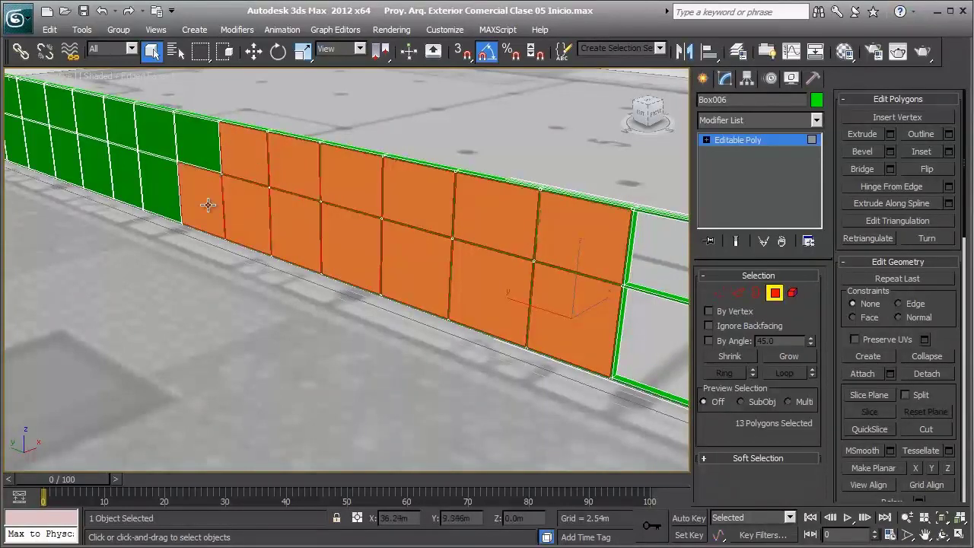
left_click(205, 152, "ctrl")
- Shift the view along the wall and add the next leftward glass panels
middle_click_drag(99, 145, 428, 246)
left_click(380, 199, "ctrl")
left_click(377, 247, "ctrl")
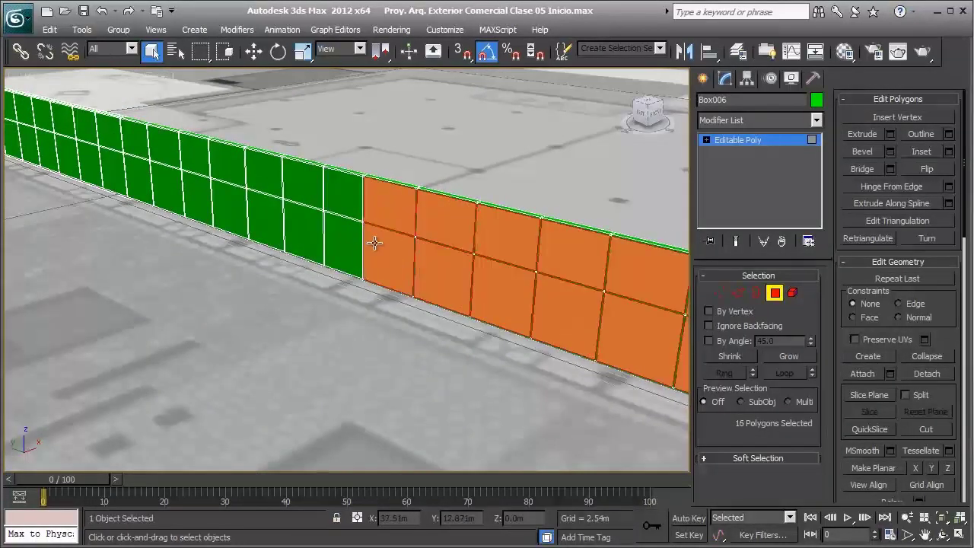
left_click(344, 242, "ctrl")
left_click(350, 202, "ctrl")
left_click(305, 187, "ctrl")
left_click(305, 232, "ctrl")
left_click(266, 221, "ctrl")
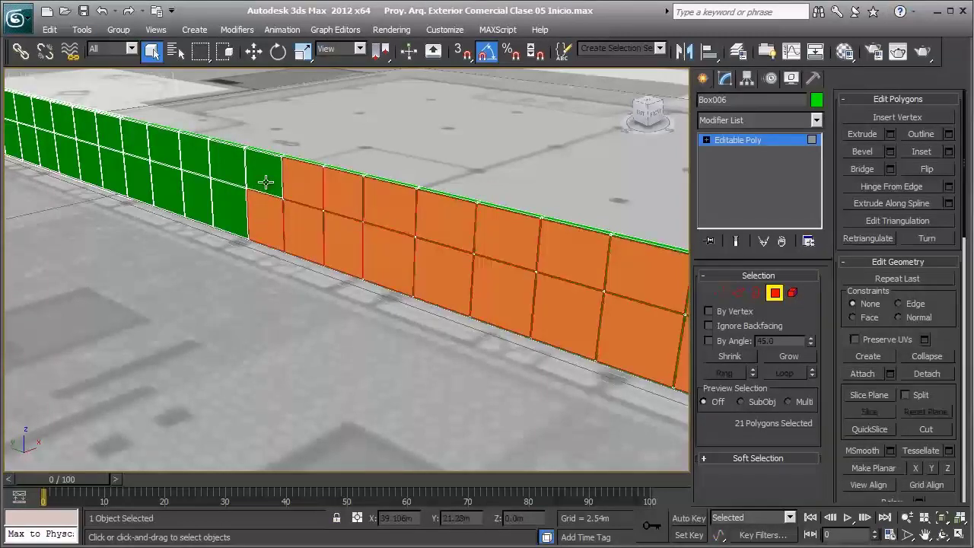
left_click(266, 180, "ctrl")
left_click(220, 175, "ctrl")
left_click(226, 217, "ctrl")
left_click(193, 203, "ctrl")
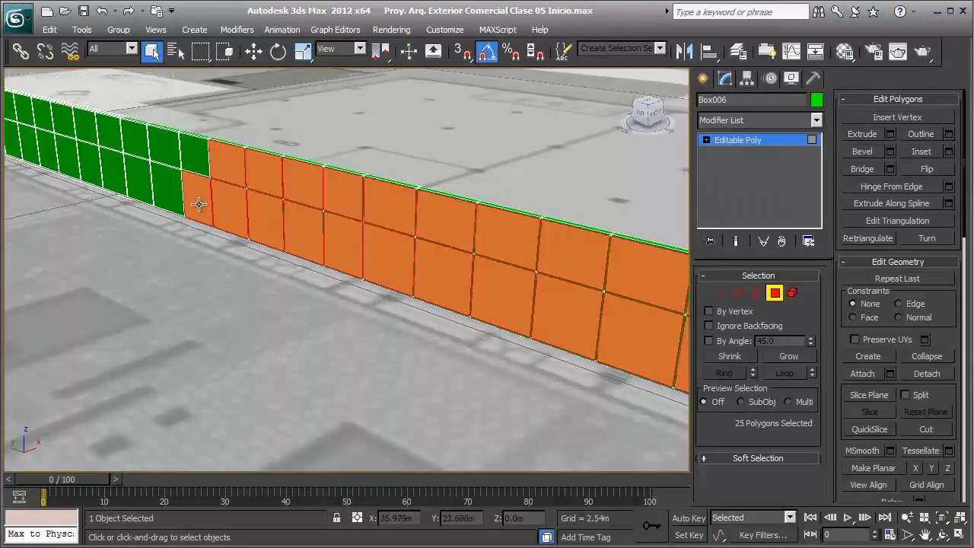
- Bring the wall's far left end into view and select its glass panels
middle_click_drag(194, 202, 441, 248)
key("F3")
middle_click_drag(353, 230, 441, 319)
key("F3")
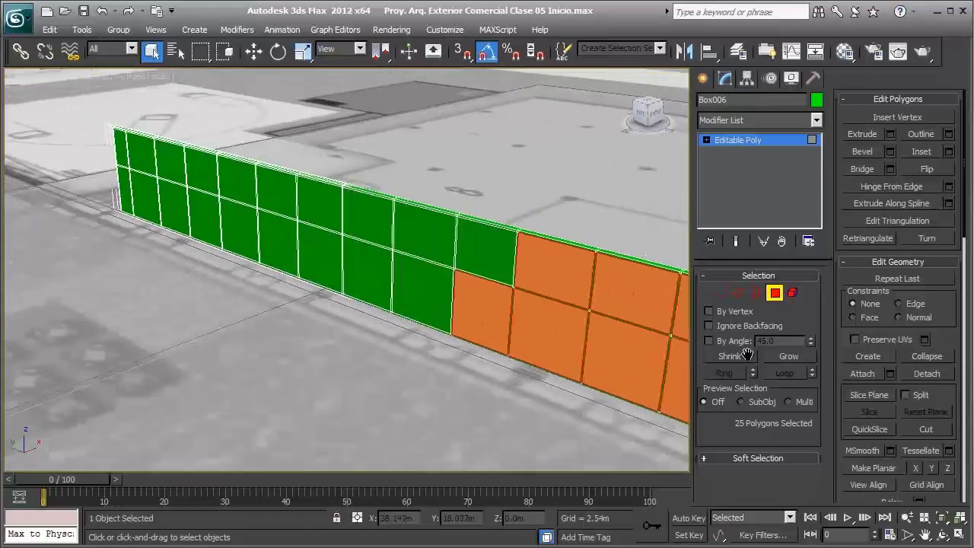
middle_click_drag(182, 213, 224, 221)
left_click(159, 194, "ctrl")
left_click(164, 156, "ctrl")
left_click(181, 161, "ctrl")
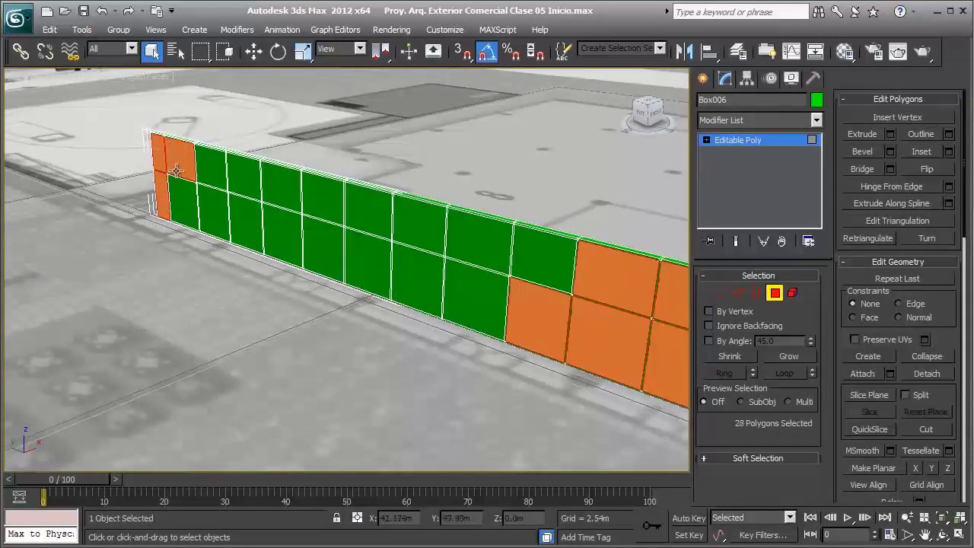
left_click(187, 204, "ctrl")
left_click(209, 163, "ctrl")
left_click(211, 215, "ctrl")
- Add the remaining green glass panels on this face of the wall
left_click(236, 182, "ctrl")
left_click(241, 219, "ctrl")
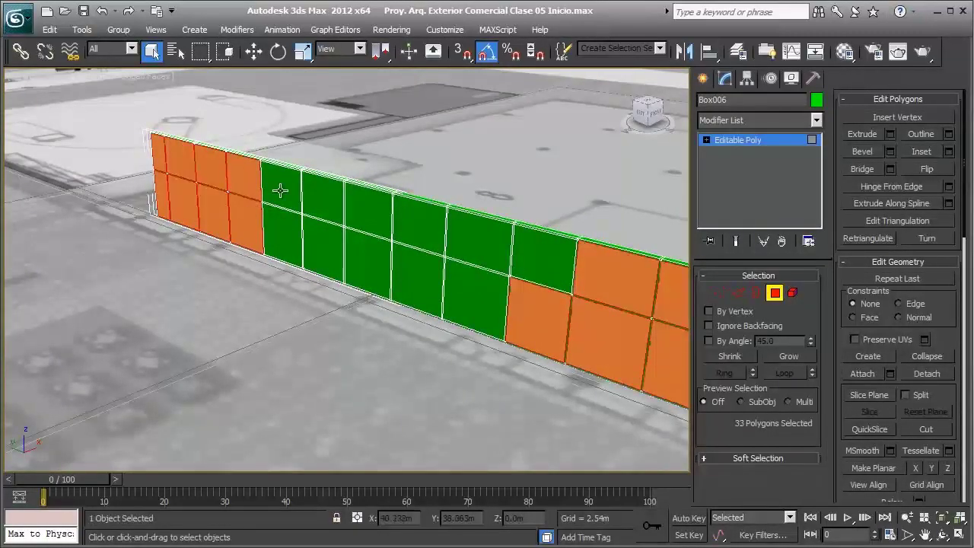
left_click(279, 189, "ctrl")
left_click(282, 217, "ctrl")
left_click(317, 214, "ctrl")
left_click(319, 232, "ctrl")
left_click(367, 228, "ctrl")
left_click(369, 249, "ctrl")
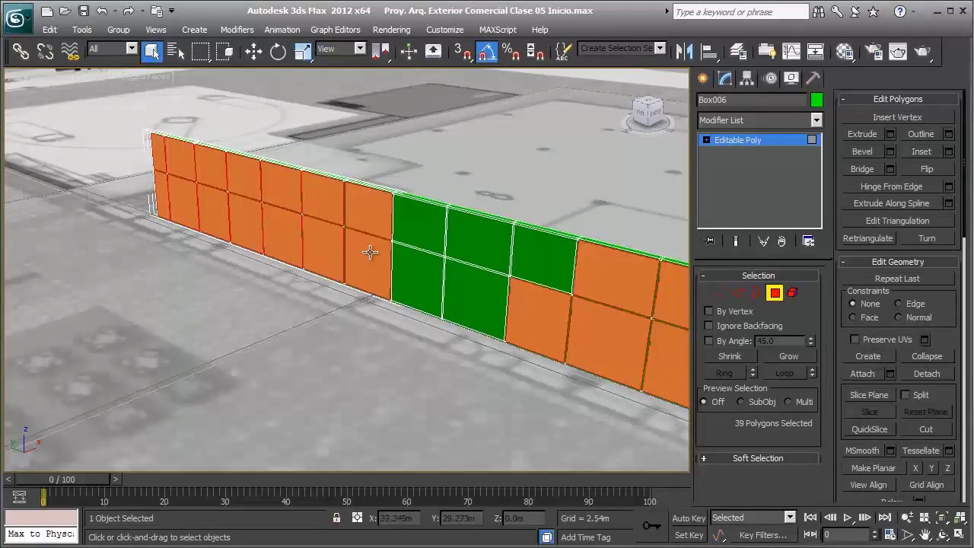
left_click(417, 231, "ctrl")
left_click(419, 280, "ctrl")
left_click(475, 304, "ctrl")
left_click(477, 236, "ctrl")
left_click(543, 255, "ctrl")
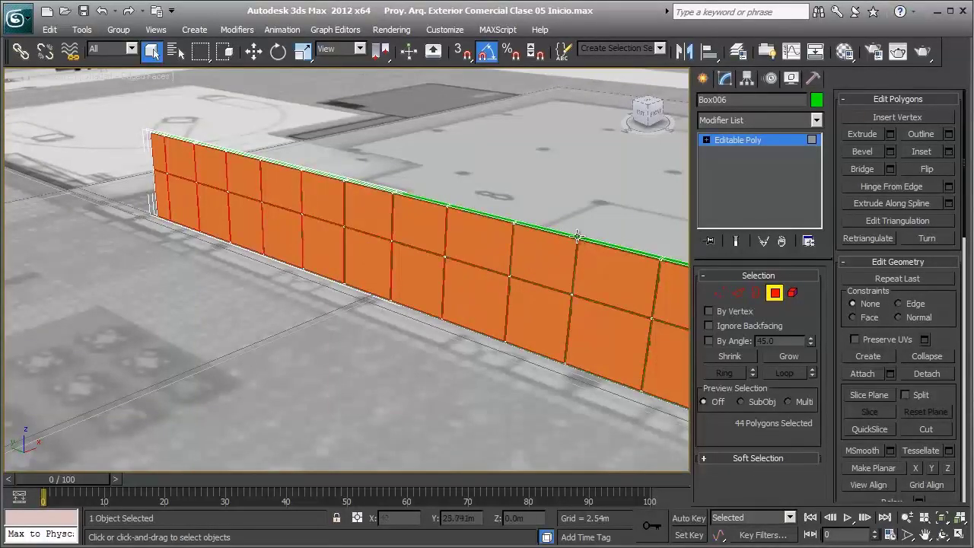
- Orbit to the wall's other face and add its panels moving rightward
mouse_move(544, 254)
middle_mouse_down("alt")
mouse_move(483, 237)
mouse_move(536, 294)
middle_mouse_up("alt")
scroll(536, 294, "down", 3)
scroll(426, 291, "down", 3)
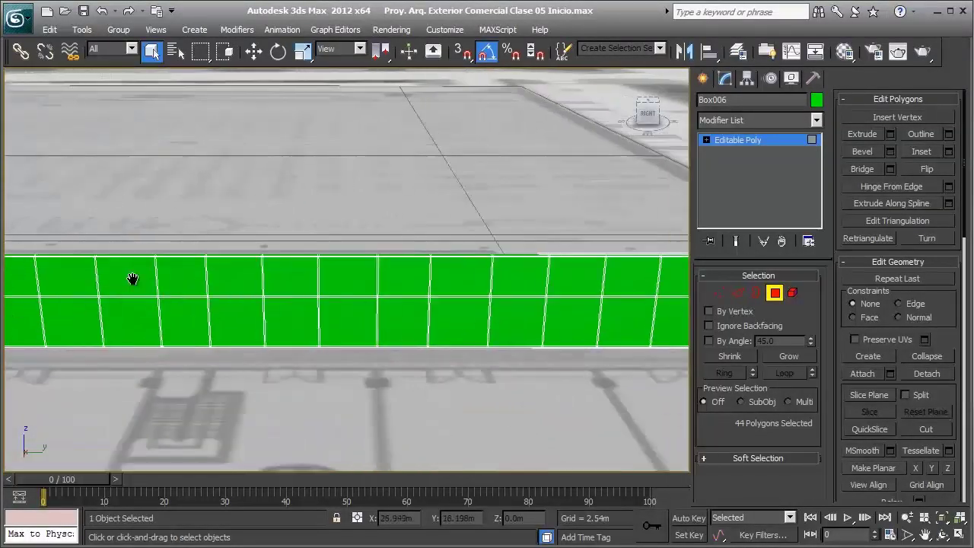
mouse_move(135, 278)
middle_mouse_down("alt")
mouse_move(398, 279)
mouse_move(398, 266)
mouse_move(381, 282)
middle_mouse_up("alt")
left_click(381, 275, "ctrl")
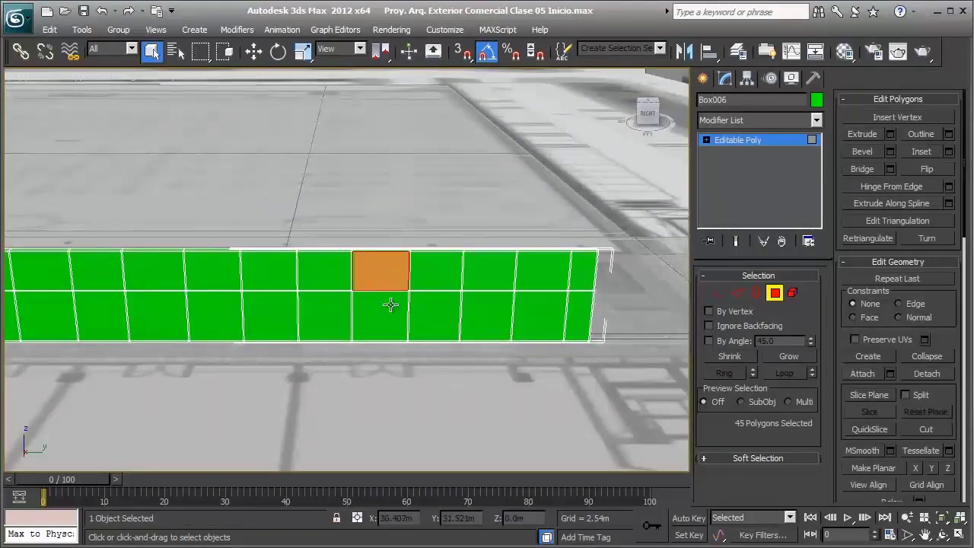
left_click(390, 305, "ctrl")
left_click(447, 304, "ctrl")
left_click(448, 277, "ctrl")
left_click(482, 268, "ctrl")
left_click(490, 315, "ctrl")
left_click(525, 315, "ctrl")
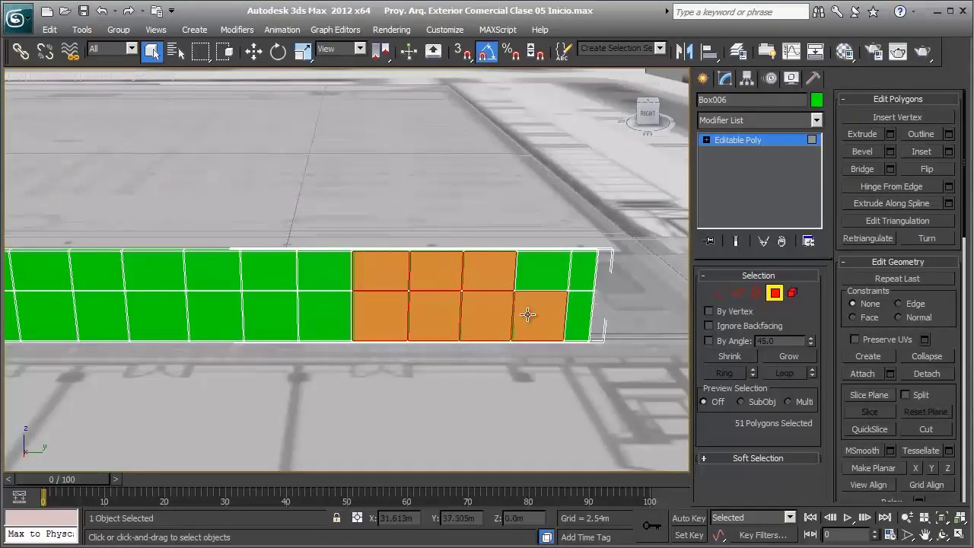
left_click(545, 279, "ctrl")
left_click(581, 276, "ctrl")
- Add the bottom-row, left-side and top-row panels on the other face
left_click(577, 293, "ctrl")
left_click(329, 312, "ctrl")
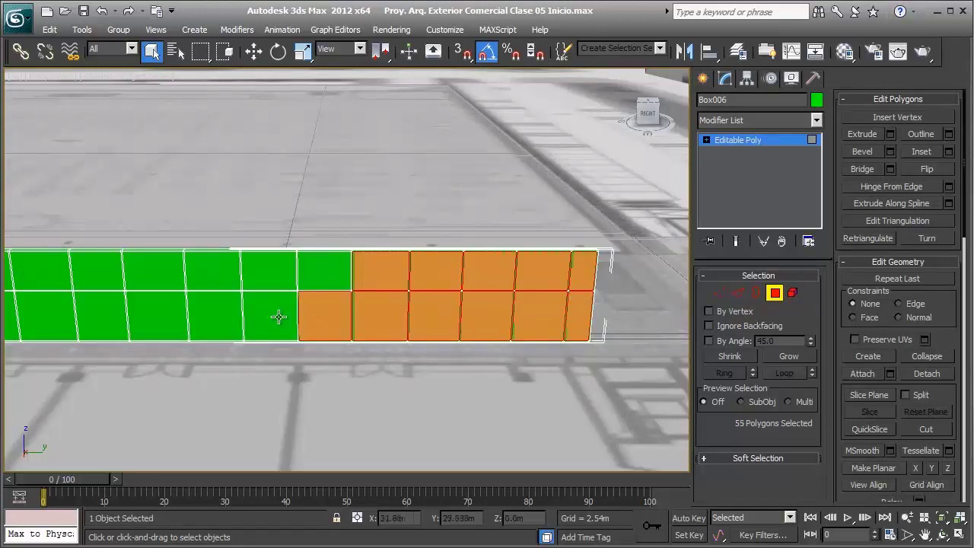
left_click(279, 318, "ctrl")
left_click(209, 319, "ctrl")
left_click(143, 321, "ctrl")
left_click(105, 323, "ctrl")
left_click(53, 321, "ctrl")
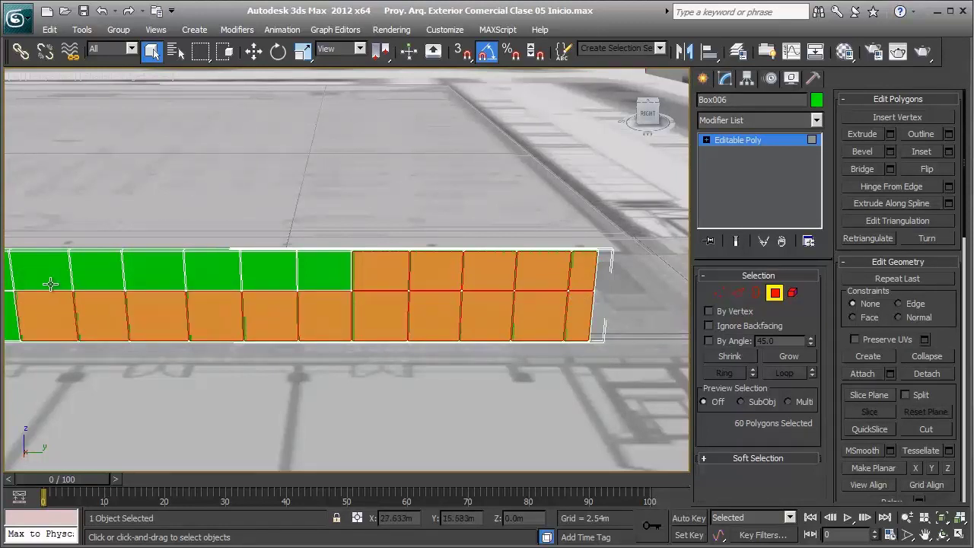
left_click(52, 283, "ctrl")
left_click(92, 283, "ctrl")
left_click(154, 273, "ctrl")
left_click(212, 274, "ctrl")
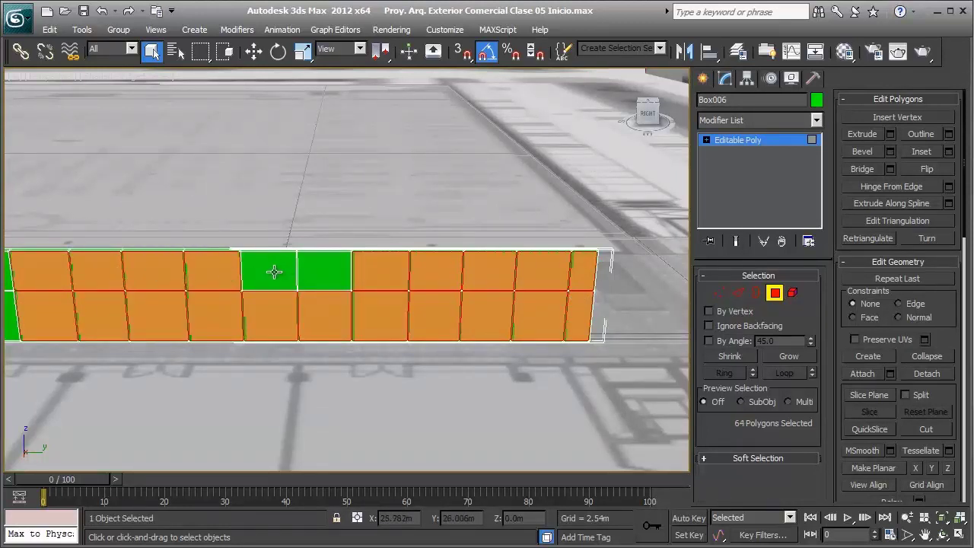
left_click(275, 272, "ctrl")
left_click(327, 271, "ctrl")
- Pan to the next wall section and add its top-row glass panels
mouse_move(337, 272)
middle_mouse_down()
mouse_move(583, 278)
mouse_move(483, 271)
middle_mouse_up()
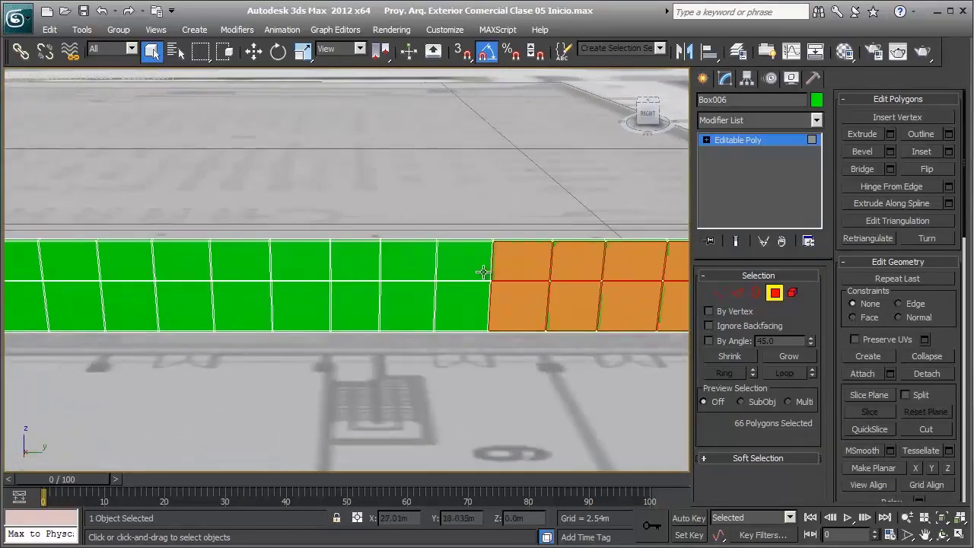
left_click(464, 271, "ctrl")
left_click(409, 271, "ctrl")
left_click(355, 271, "ctrl")
left_click(301, 271, "ctrl")
left_click(240, 272, "ctrl")
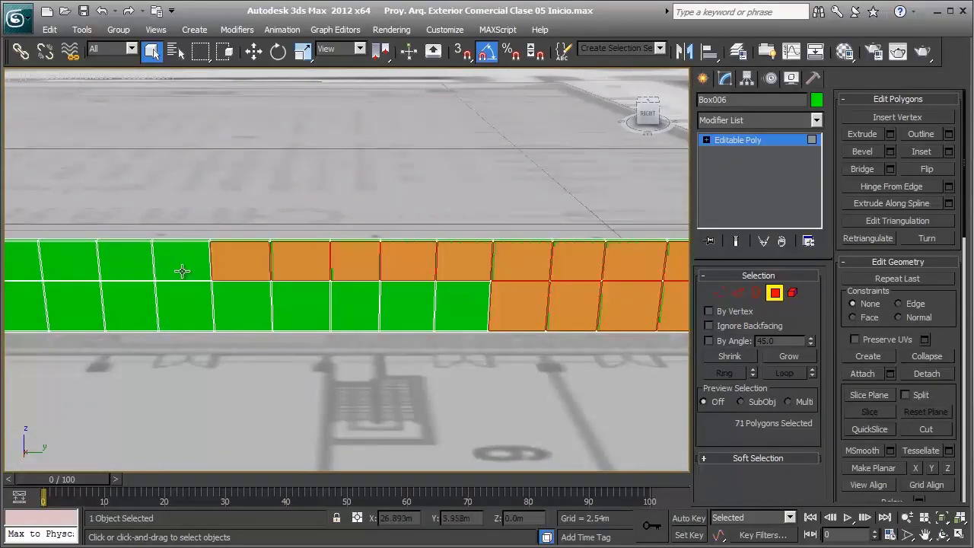
left_click(181, 271, "ctrl")
left_click(126, 268, "ctrl")
left_click(70, 266, "ctrl")
left_click(76, 296, "ctrl")
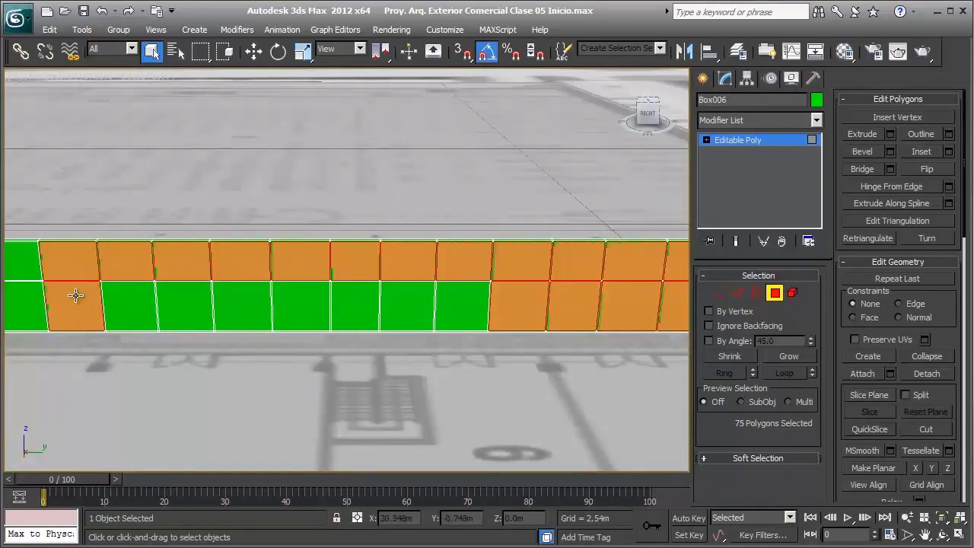
- Add the bottom-row glass panels of that wall section
left_click(130, 300, "ctrl")
left_click(182, 302, "ctrl")
left_click(240, 305, "ctrl")
left_click(298, 305, "ctrl")
left_click(356, 306, "ctrl")
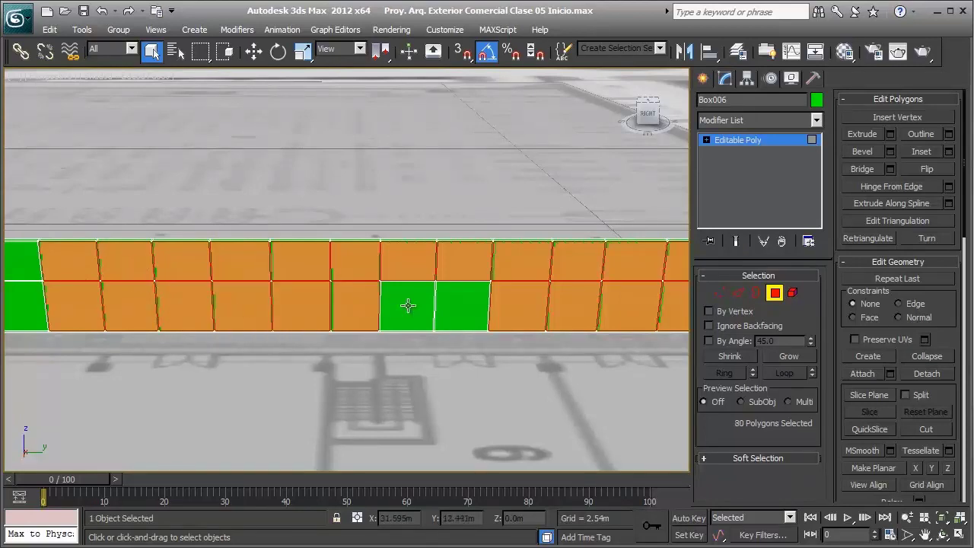
left_click(452, 303, "ctrl")
left_click(427, 307, "ctrl")
- Pan to the final wall section and add its remaining green panels
middle_click_drag(185, 293, 511, 310)
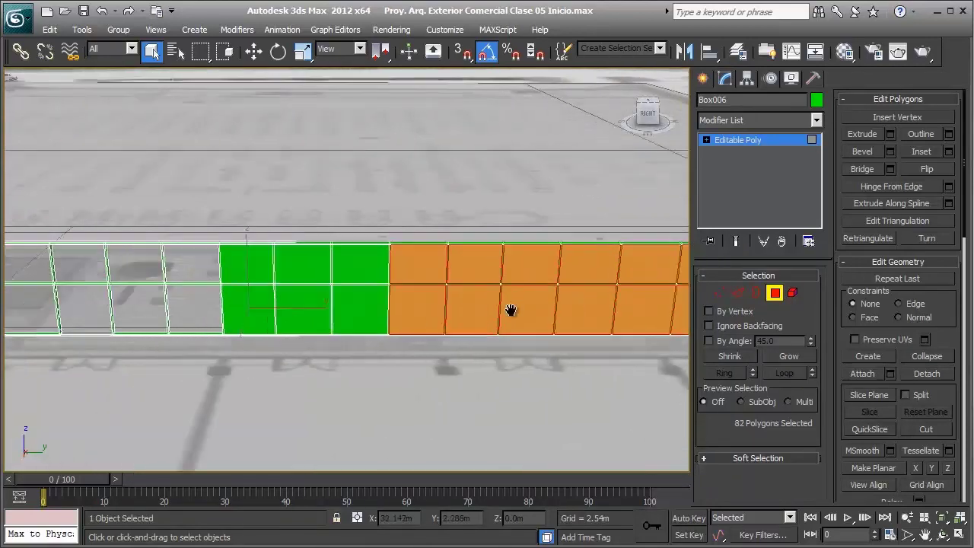
scroll(326, 306, "up", 2)
left_click(298, 290, "ctrl")
left_click(296, 273, "ctrl")
left_click(336, 270, "ctrl")
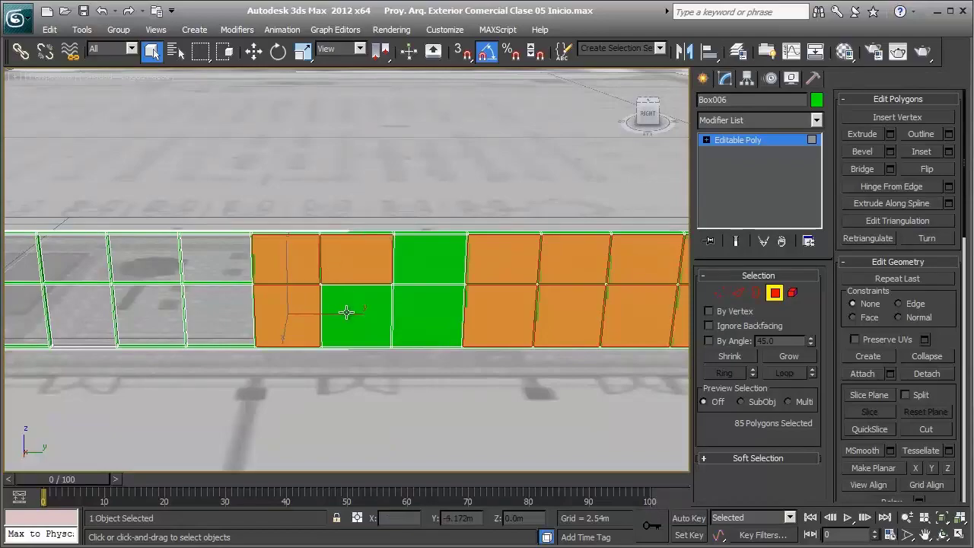
left_click(346, 312, "ctrl")
left_click(411, 315, "ctrl")
left_click(427, 276, "ctrl")
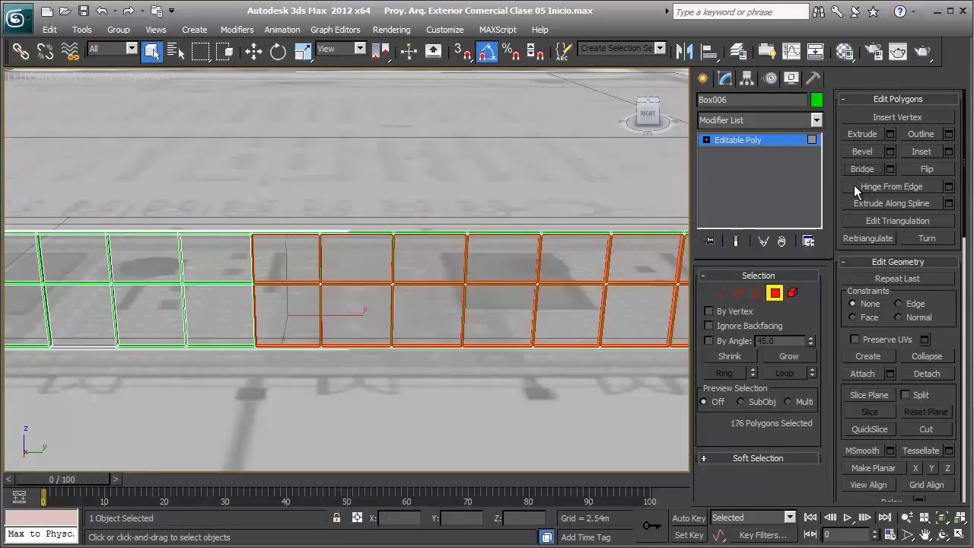
- Exit Polygon level and orbit and zoom around Box006 to view the open two-tier mullion grid
left_click(775, 292)
scroll(429, 276, "down", 2)
middle_click_drag(430, 276, 648, 310, "alt")
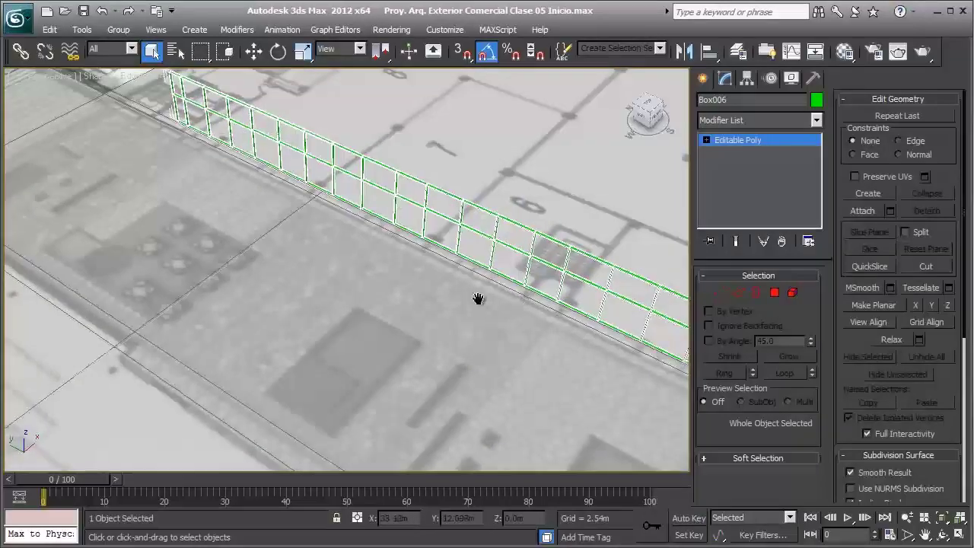
scroll(479, 297, "down", 3)
scroll(417, 261, "down", 2)
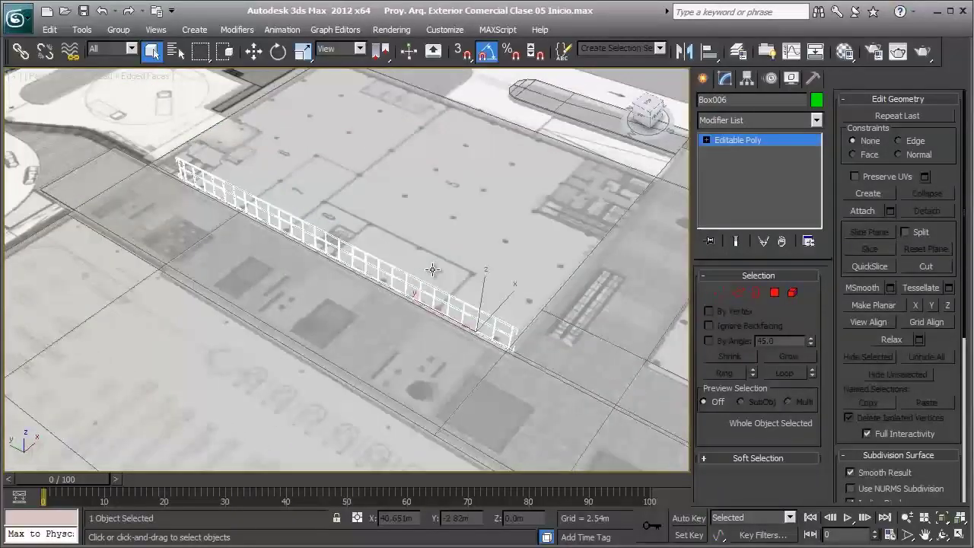
scroll(464, 311, "up", 2)
mouse_move(448, 307)
middle_mouse_down()
mouse_move(359, 250)
mouse_move(462, 320)
middle_mouse_up()
scroll(300, 307, "up", 2)
middle_click_drag(341, 174, 508, 326)
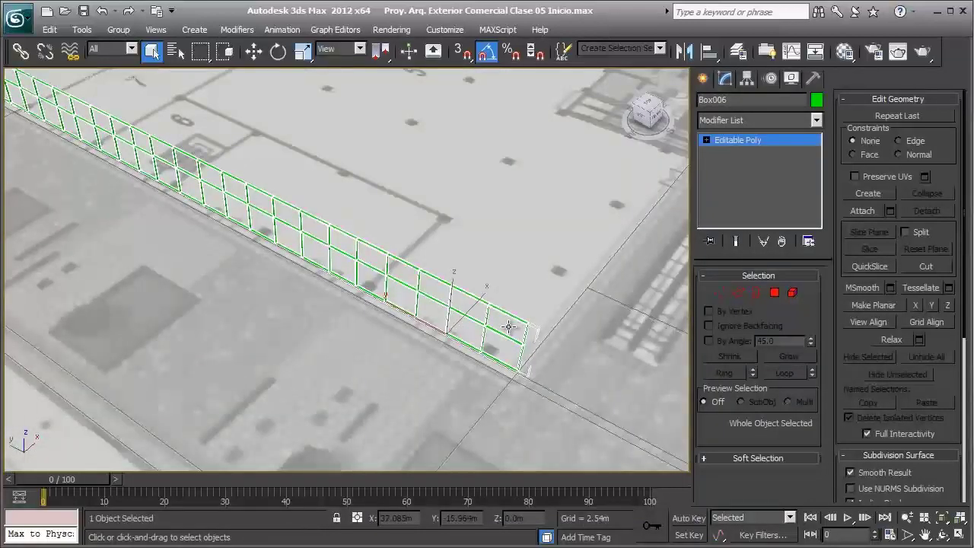
mouse_move(393, 286)
middle_mouse_down("alt")
mouse_move(373, 295)
mouse_move(364, 256)
mouse_move(379, 267)
mouse_move(498, 267)
mouse_move(467, 266)
mouse_move(434, 309)
mouse_move(490, 329)
middle_mouse_up("alt")
middle_click_drag(318, 314, 684, 314, "alt")
- Return to Polygon level, clear the selection and orbit to the railing's left end
left_click(737, 297)
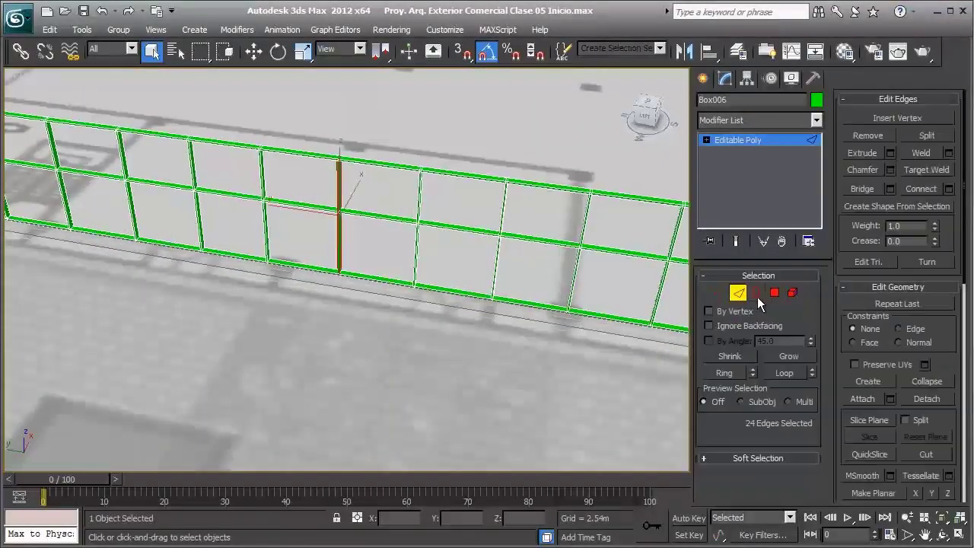
left_click(774, 293)
left_click(445, 335)
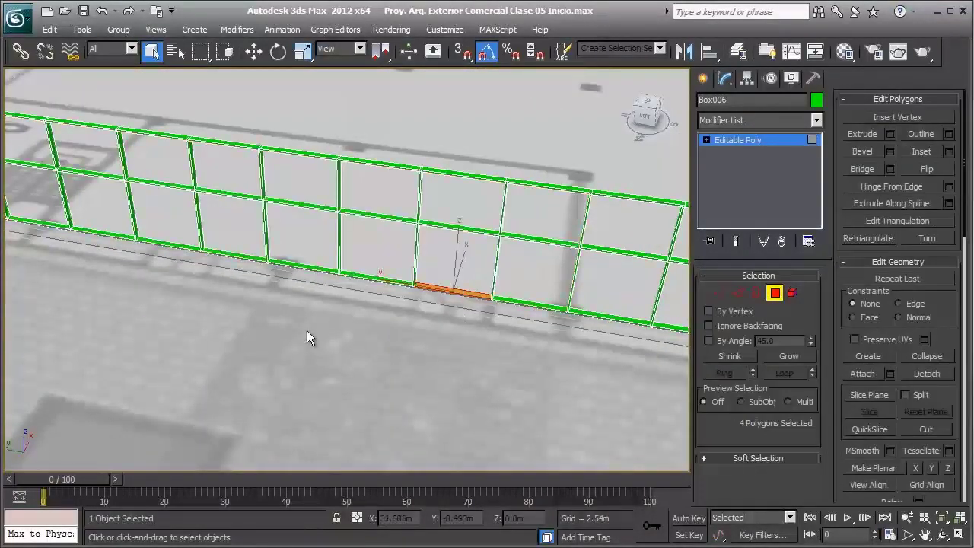
middle_click_drag(306, 330, 593, 344, "alt")
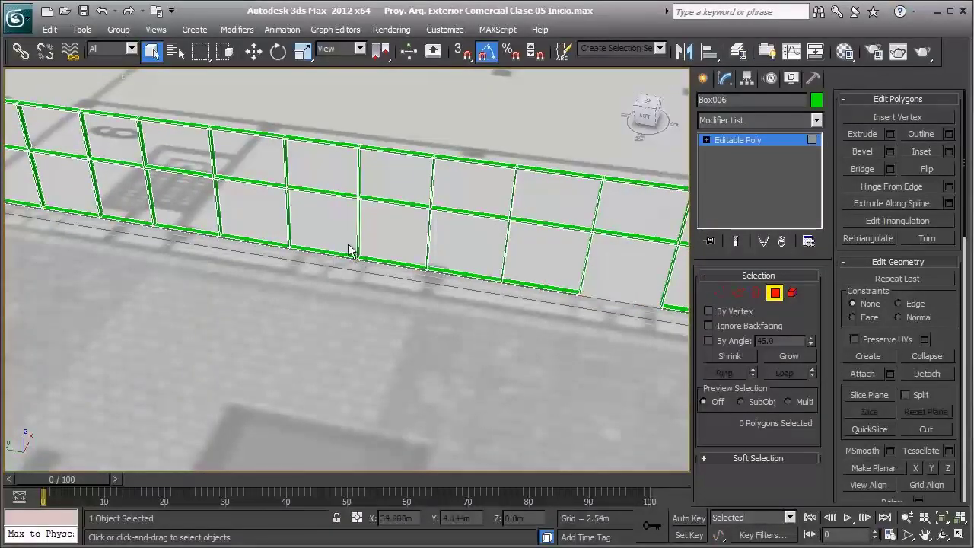
mouse_move(292, 325)
middle_mouse_down("alt")
mouse_move(543, 365)
mouse_move(371, 247)
middle_mouse_up("alt")
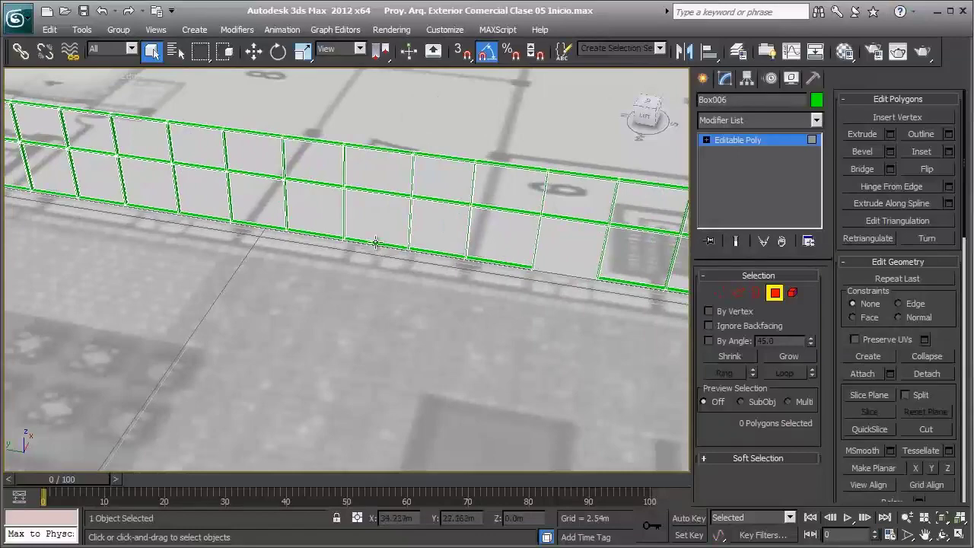
mouse_move(307, 274)
middle_mouse_down("alt")
mouse_move(251, 256)
mouse_move(413, 294)
mouse_move(322, 277)
mouse_move(362, 285)
middle_mouse_up("alt")
left_click(264, 263)
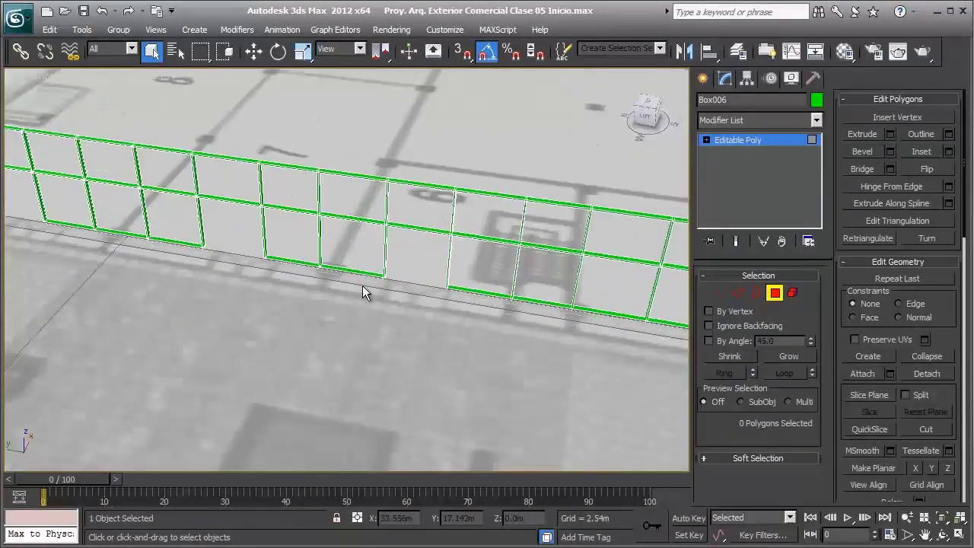
- Box-select frame polygons at a bottom rail corner, clear them, then enter Border level
scroll(380, 288, "up", 3)
scroll(422, 293, "up", 3)
scroll(453, 292, "up", 2)
left_click_drag(465, 272, 429, 315)
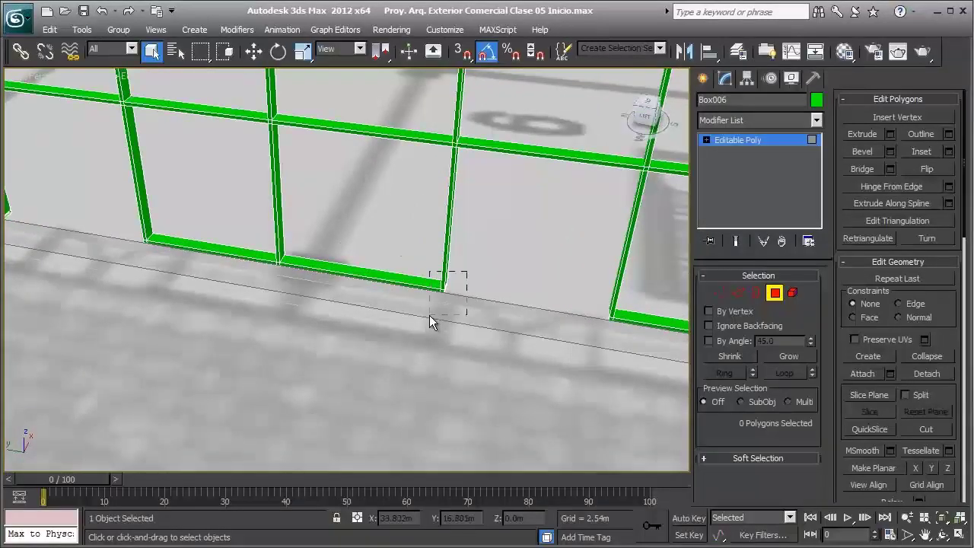
mouse_move(429, 315)
middle_mouse_down("alt")
mouse_move(471, 322)
mouse_move(514, 362)
mouse_move(499, 370)
middle_mouse_up("alt")
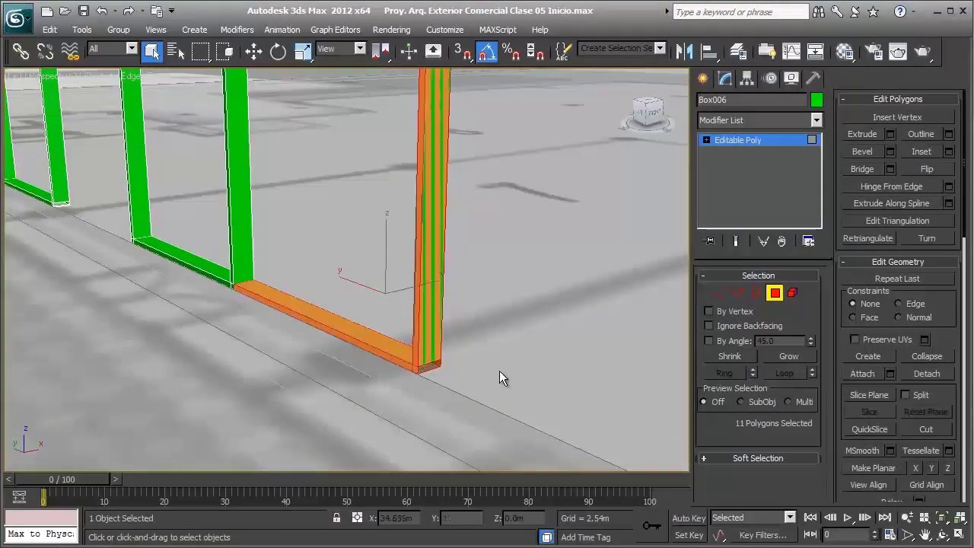
left_click(474, 331)
scroll(474, 331, "down", 3)
scroll(459, 309, "down", 1)
scroll(411, 302, "down", 2)
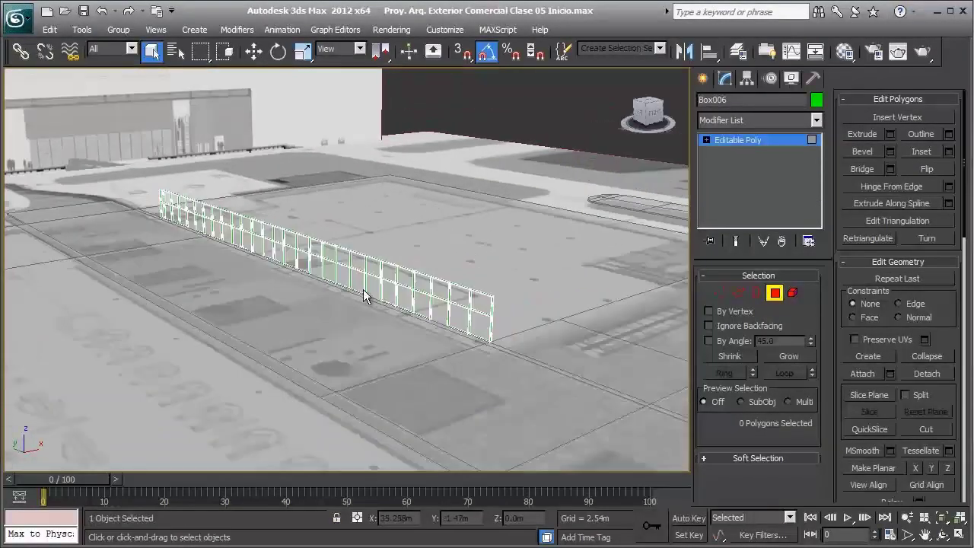
middle_click_drag(364, 297, 419, 317, "alt")
left_click(755, 293)
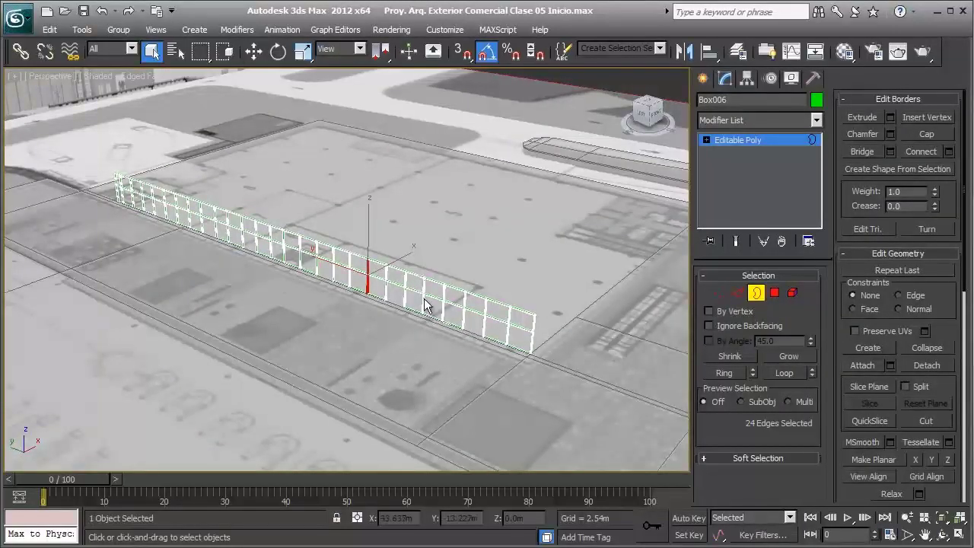
- Marquee-select all 40 open border edges of the fence and switch to Move
left_click_drag(87, 147, 201, 276)
left_click_drag(610, 421, 608, 420)
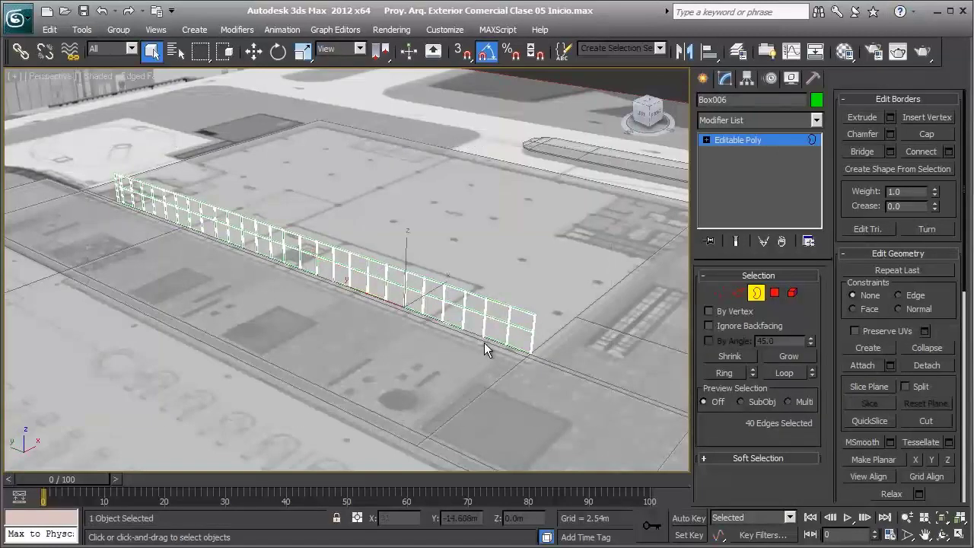
key("w")
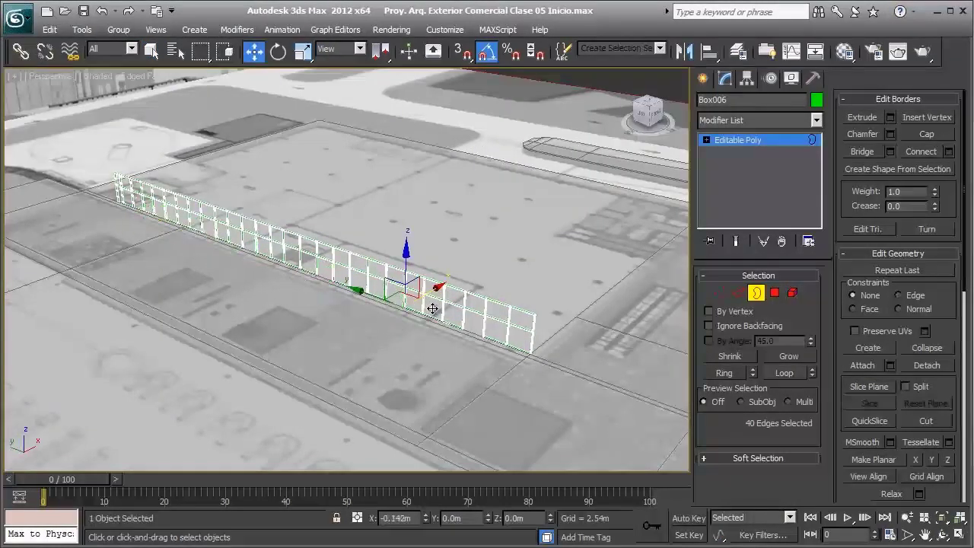
- Orbit, pan and zoom in to inspect the borders along the fence and its lower corner
middle_click_drag(381, 327, 396, 320, "alt")
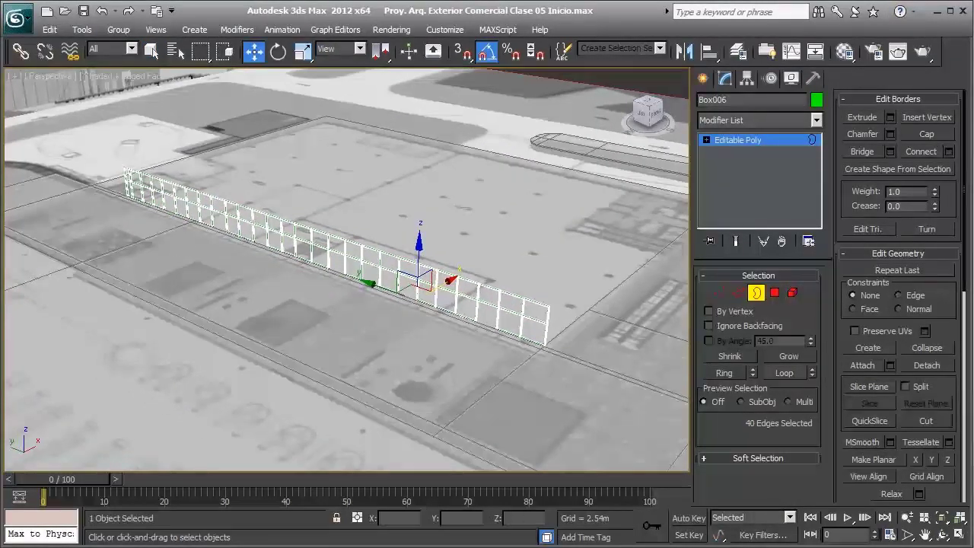
middle_click_drag(583, 261, 506, 254)
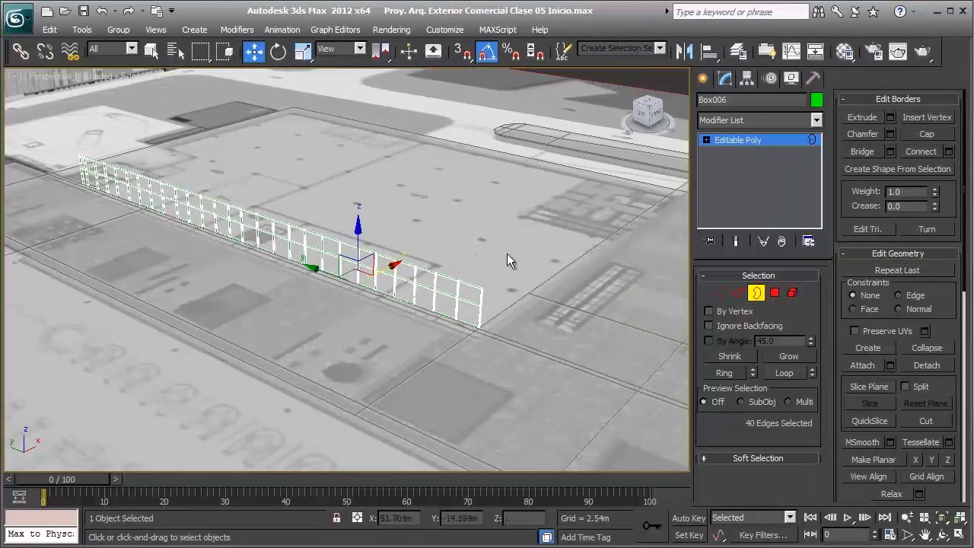
scroll(456, 266, "up", 5)
middle_click_drag(429, 272, 427, 223)
scroll(308, 194, "up", 3)
middle_click_drag(308, 194, 314, 239)
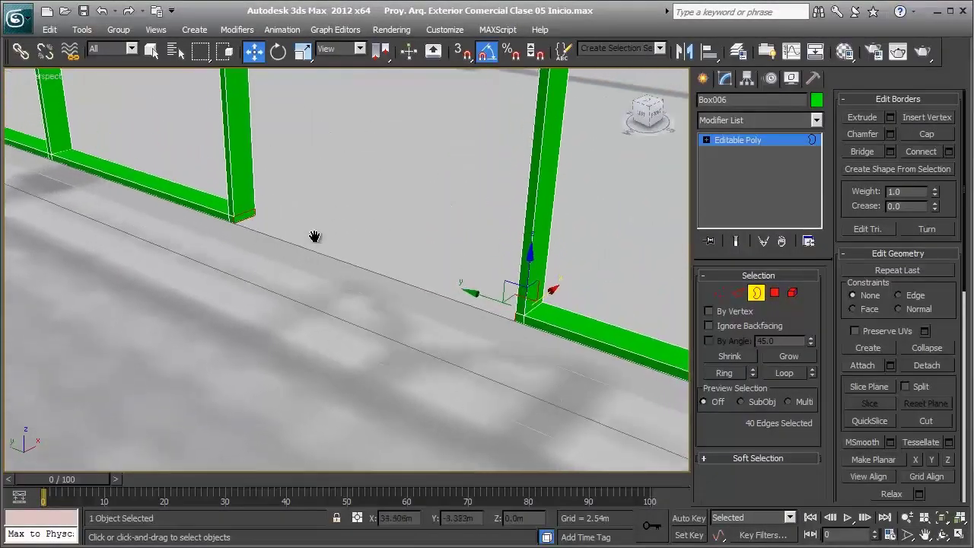
scroll(533, 293, "down", 2)
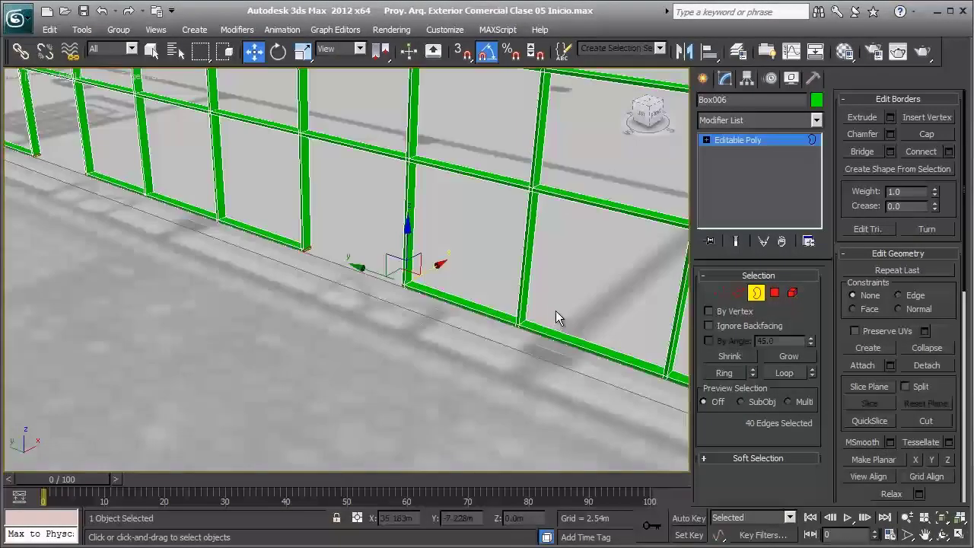
- Deselect the border edges and exit Border sub-object level to the whole object
left_click(591, 266)
scroll(591, 266, "down", 5)
middle_click_drag(543, 273, 609, 273, "alt")
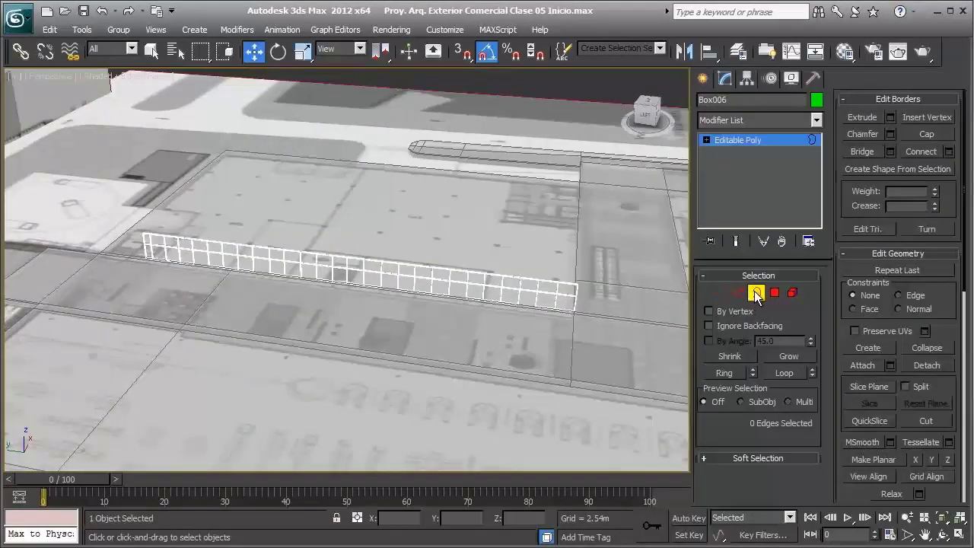
left_click(755, 292)
- Zoom in, pan along the fence, then zoom out to frame it at eye level before the building
mouse_move(510, 278)
middle_mouse_down("alt")
mouse_move(442, 270)
mouse_move(510, 247)
mouse_move(437, 238)
mouse_move(433, 267)
middle_mouse_up("alt")
scroll(433, 267, "up", 2)
scroll(373, 258, "up", 1)
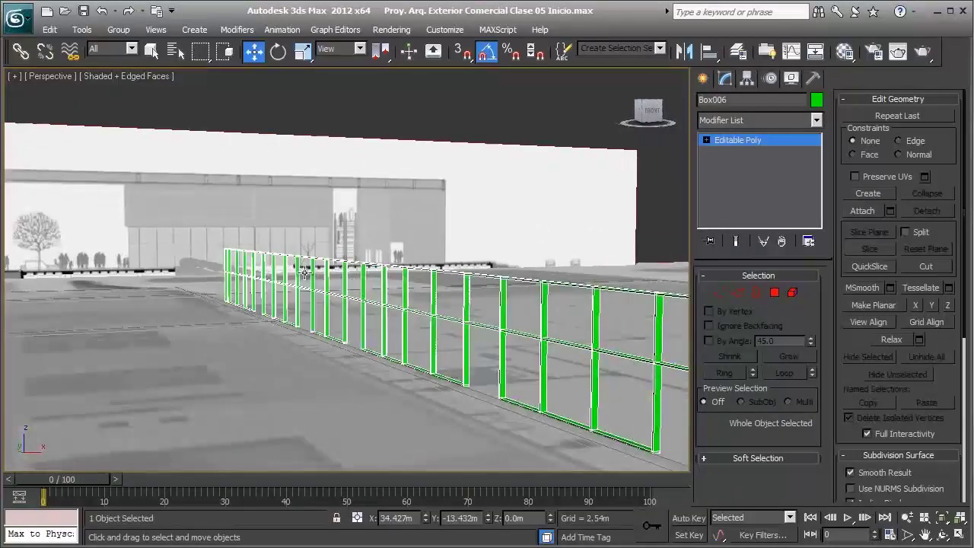
scroll(314, 249, "up", 2)
middle_click_drag(314, 249, 358, 253)
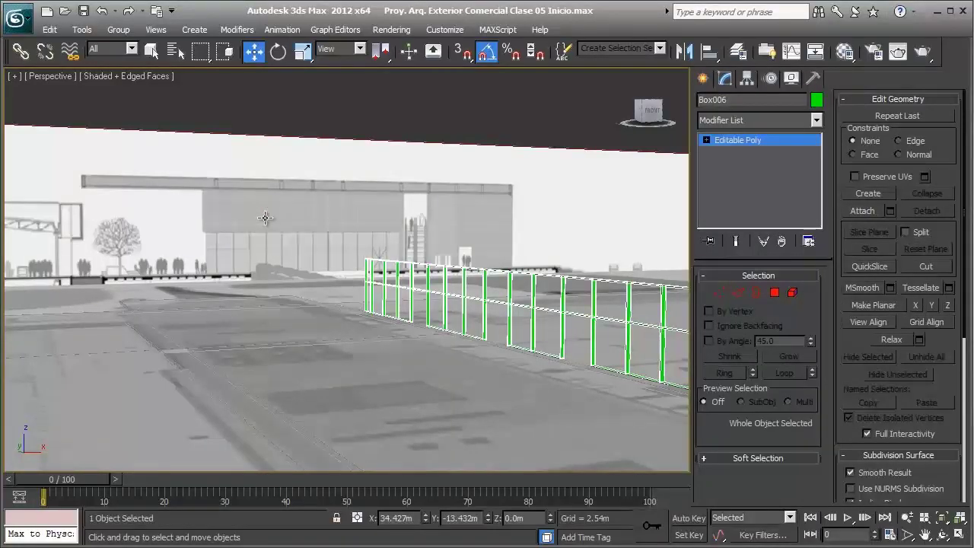
scroll(266, 220, "down", 1)
scroll(452, 238, "down", 1)
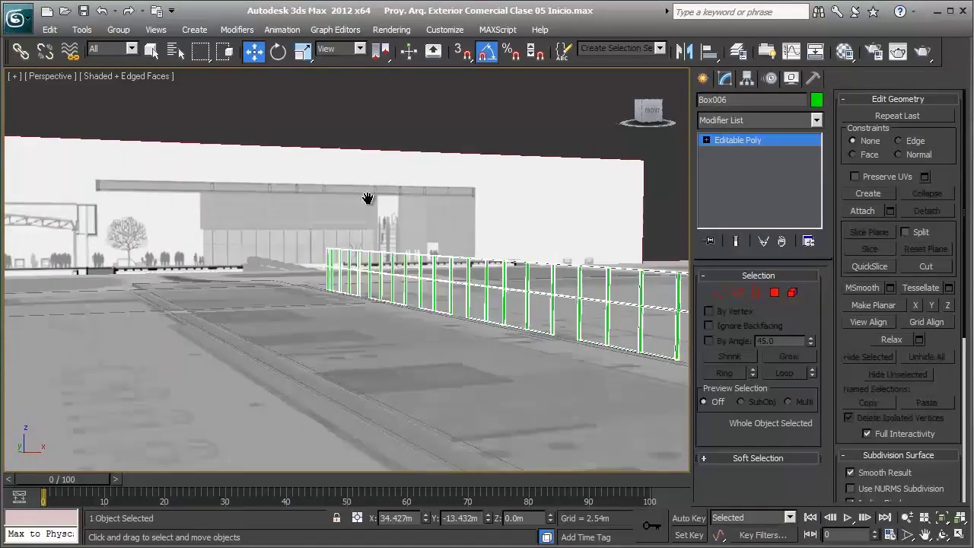
scroll(452, 238, "down", 1)
scroll(483, 245, "down", 1)
scroll(487, 285, "down", 2)
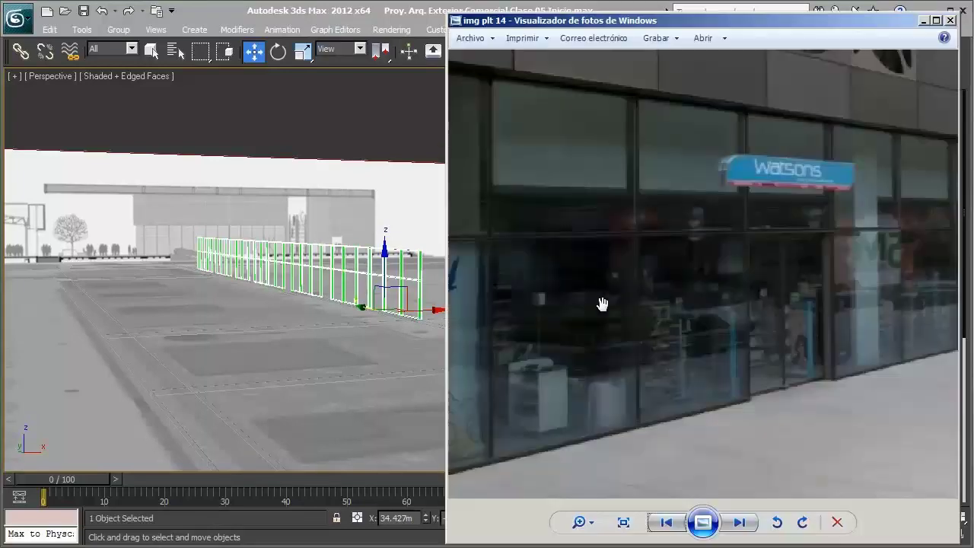
scroll(700, 228, "down", 1)
scroll(700, 229, "down", 1)
scroll(701, 228, "down", 1)
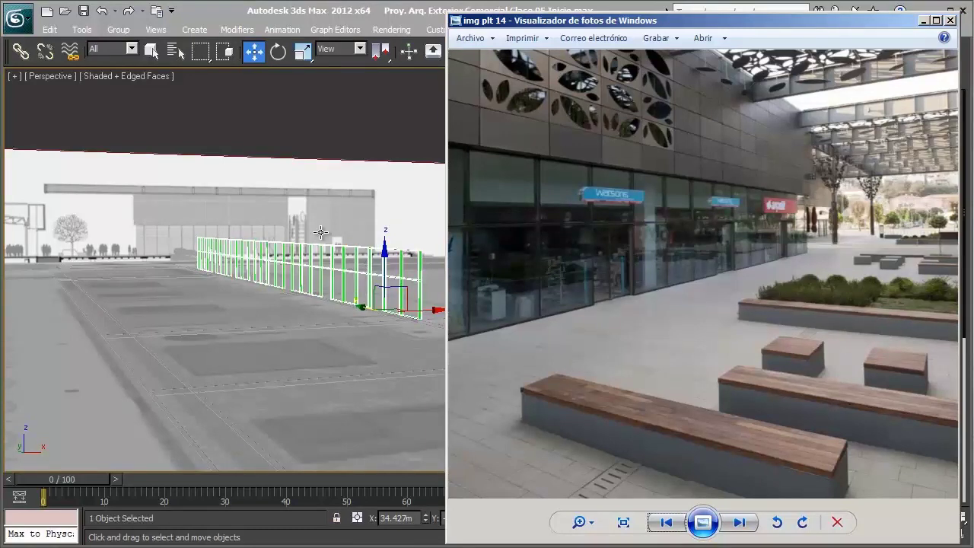
left_click(922, 20)
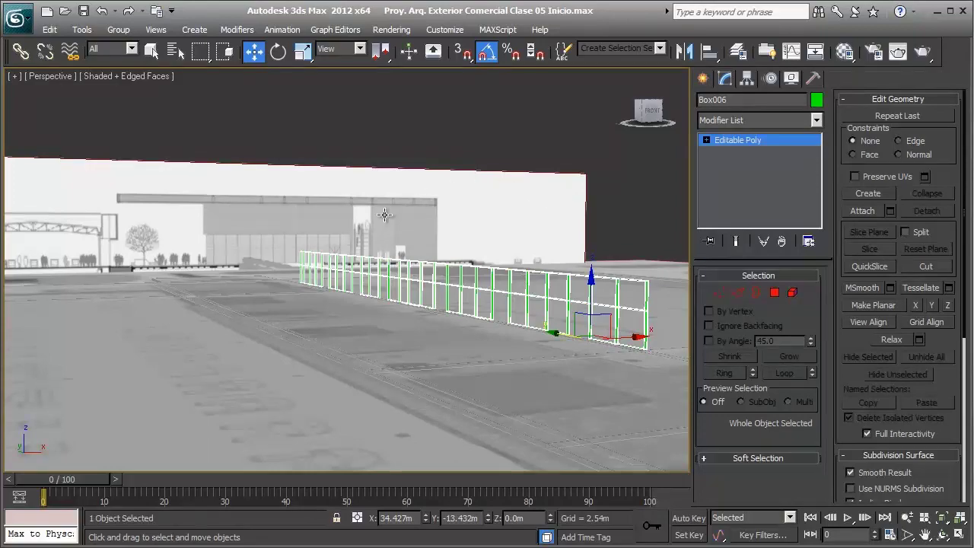
- Orbit the Perspective view to a high oblique angle looking down on the fence and site plan
middle_click_drag(386, 216, 351, 201, "alt")
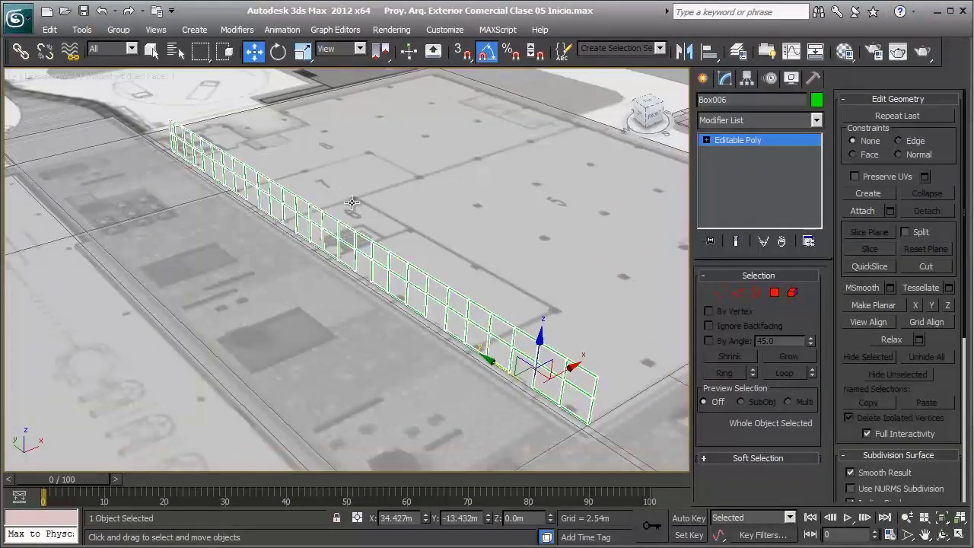